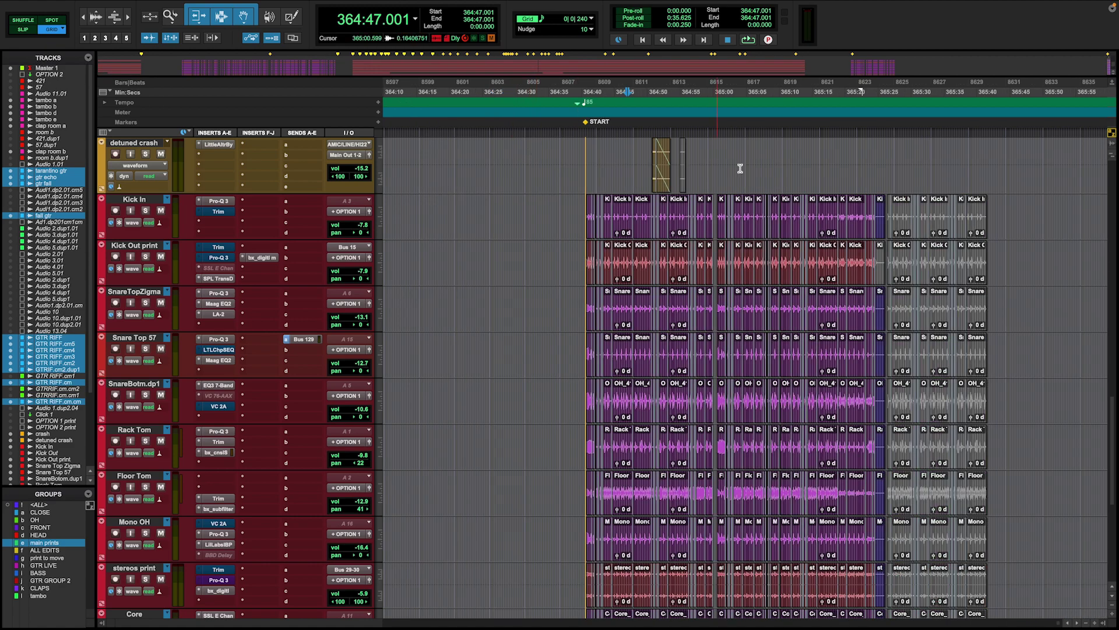
Examine the session timeline from the START section back to the drum takes before the Loops w Toms marker.
{"action": "key", "text": "t"}
{"action": "left_click", "coordinate": [720, 162]}
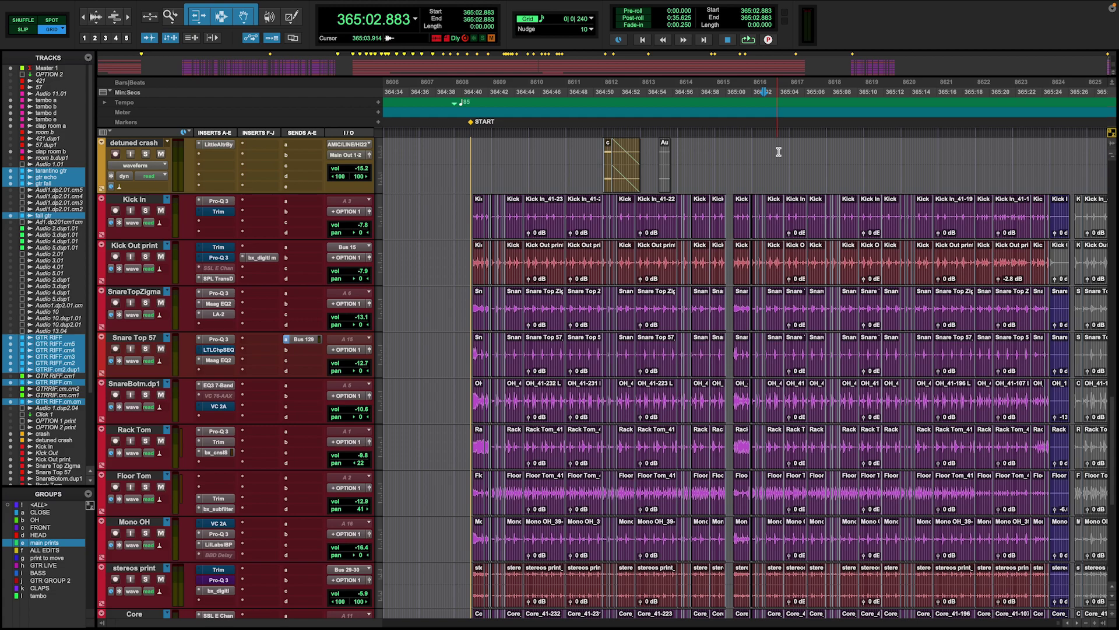
{"action": "scroll", "coordinate": [778, 152], "scroll_direction": "down", "scroll_amount": 5}
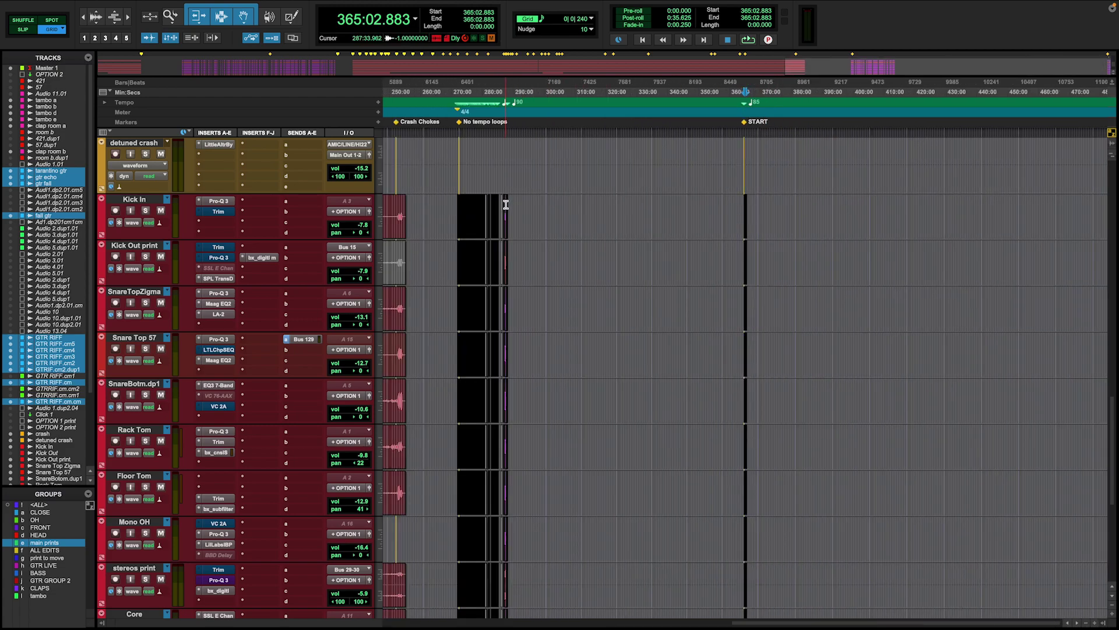
{"action": "scroll", "coordinate": [506, 205], "scroll_direction": "down", "scroll_amount": 2}
{"action": "scroll", "coordinate": [492, 206], "scroll_direction": "down", "scroll_amount": 1}
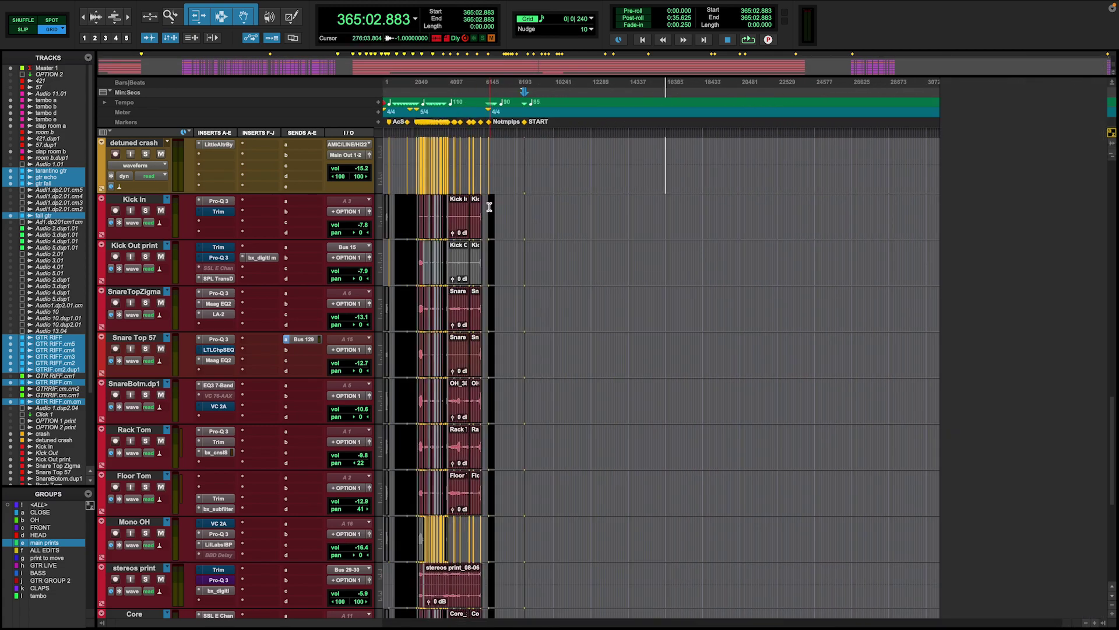
{"action": "left_click", "coordinate": [394, 205]}
{"action": "key", "text": "t"}
{"action": "key", "text": "t"}
{"action": "key", "text": "t"}
{"action": "key", "text": "t"}
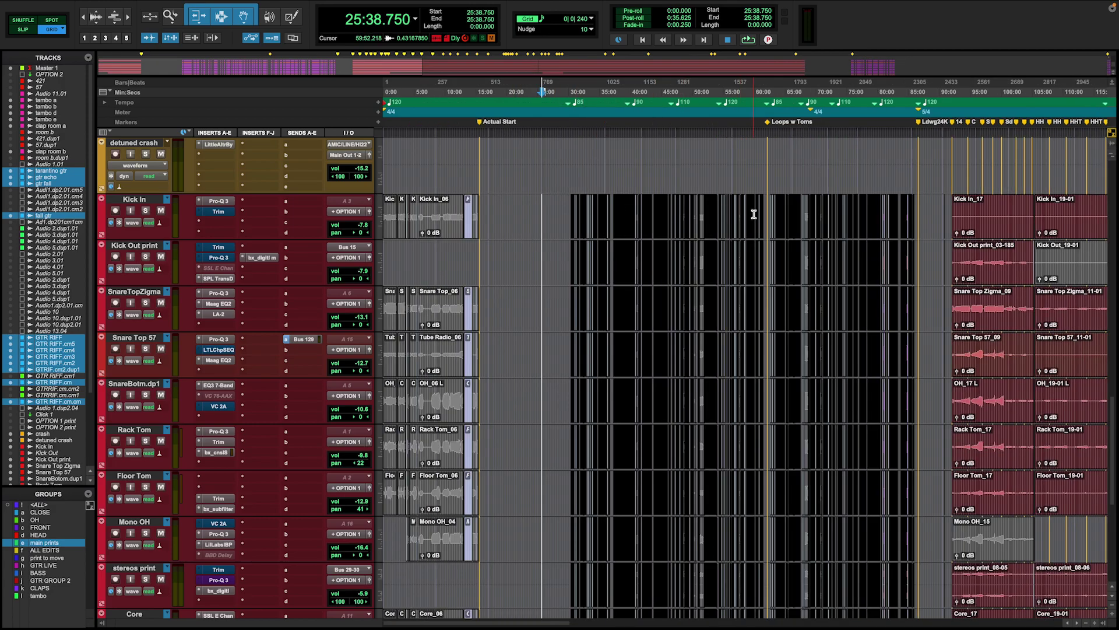
{"action": "left_click", "coordinate": [754, 214]}
{"action": "key", "text": "t"}
{"action": "key", "text": "t"}
{"action": "key", "text": "t"}
{"action": "key", "text": "t"}
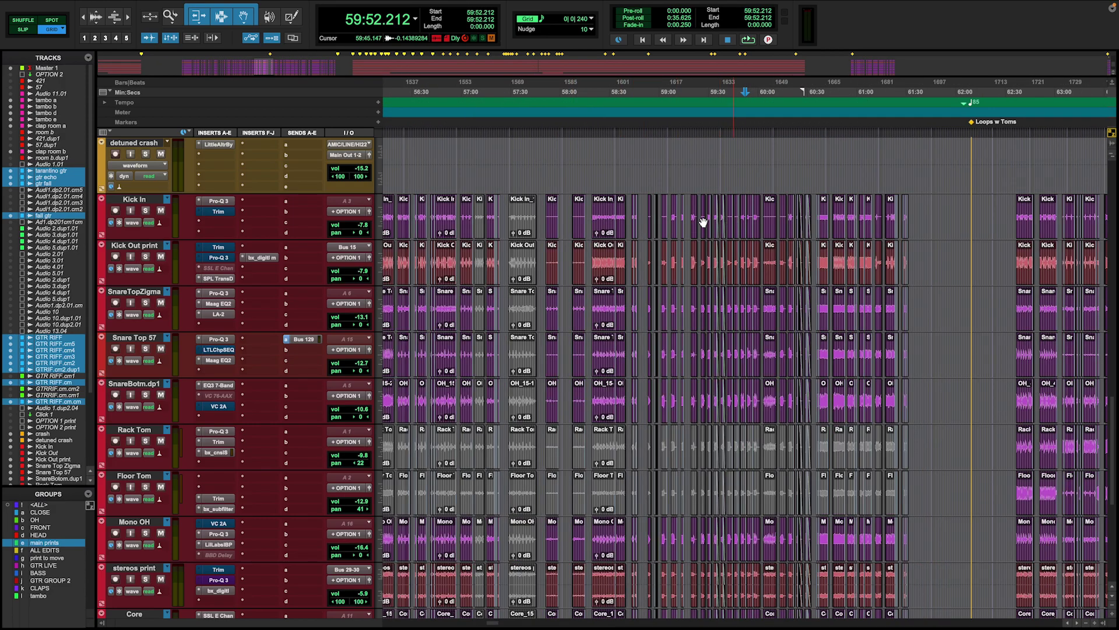
{"action": "key", "text": "r"}
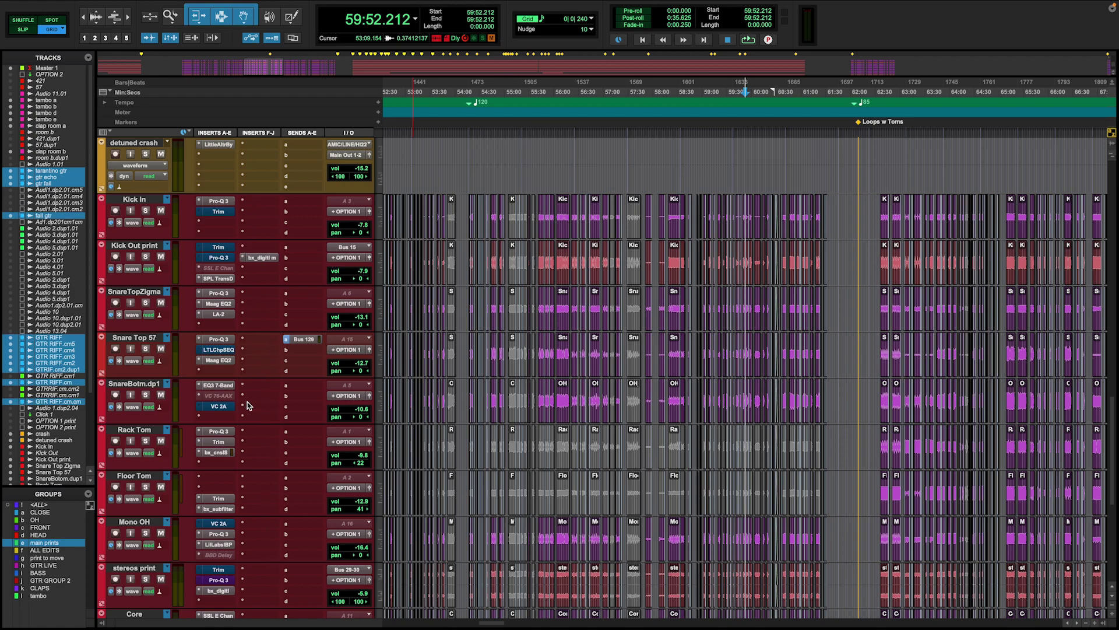
Look through the drum tracks down to DRUM BUS and survey the takes around the Loops w Toms marker.
{"action": "scroll", "coordinate": [263, 457], "scroll_direction": "down", "scroll_amount": 3}
{"action": "scroll", "coordinate": [261, 458], "scroll_direction": "down", "scroll_amount": 2}
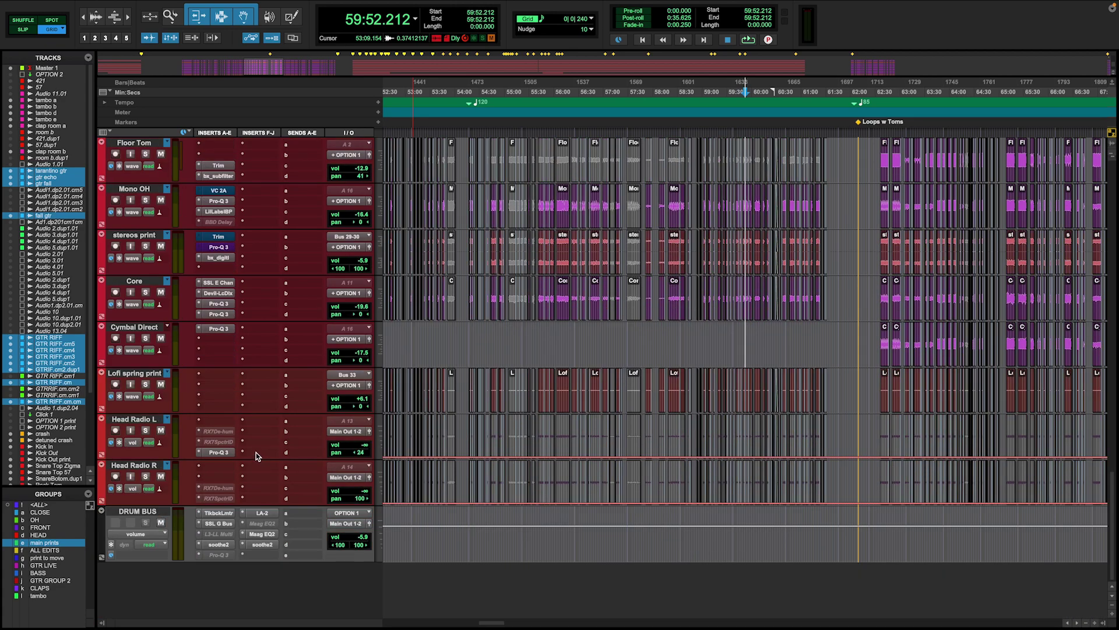
{"action": "scroll", "coordinate": [257, 453], "scroll_direction": "up", "scroll_amount": 2}
{"action": "key", "text": "r"}
{"action": "key", "text": "r"}
{"action": "key", "text": "r"}
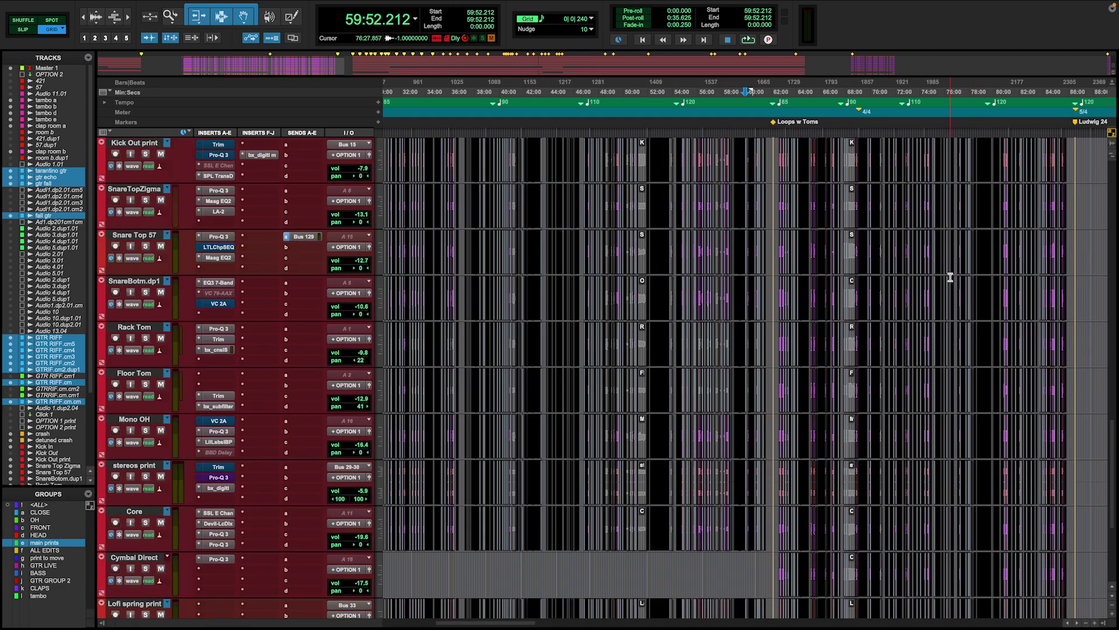
{"action": "scroll", "coordinate": [933, 265], "scroll_direction": "up", "scroll_amount": 5}
{"action": "left_click", "coordinate": [827, 313]}
{"action": "key", "text": "t"}
{"action": "key", "text": "t"}
{"action": "key", "text": "t"}
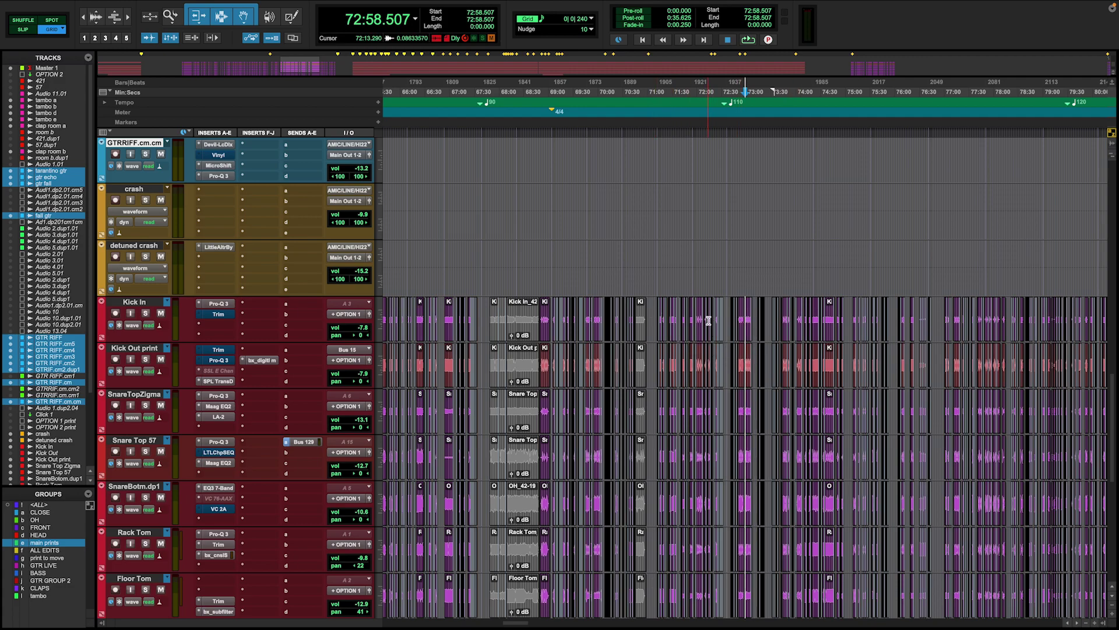
{"action": "scroll", "coordinate": [708, 321], "scroll_direction": "down", "scroll_amount": 7}
{"action": "key", "text": "r"}
{"action": "key", "text": "r"}
{"action": "key", "text": "r"}
{"action": "key", "text": "r"}
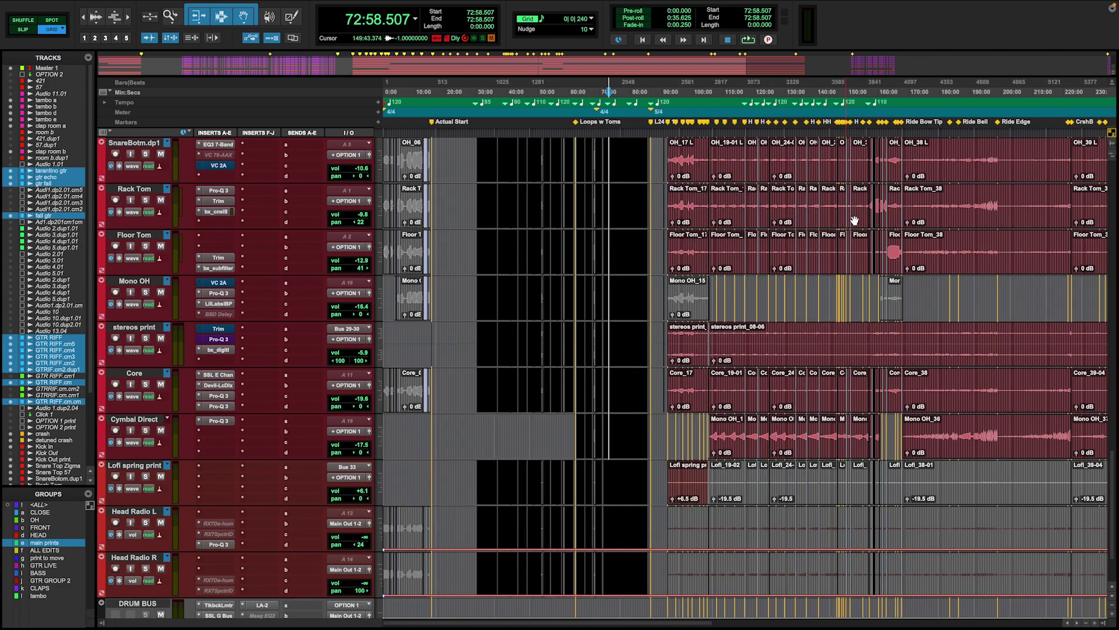
{"action": "key", "text": "r"}
{"action": "key", "text": "r"}
Locate the edited drum section that follows the START marker near the session's end.
{"action": "left_click", "coordinate": [679, 193]}
{"action": "key", "text": "t"}
{"action": "key", "text": "t"}
{"action": "key", "text": "t"}
{"action": "key", "text": "t"}
{"action": "key", "text": "t"}
{"action": "key", "text": "t"}
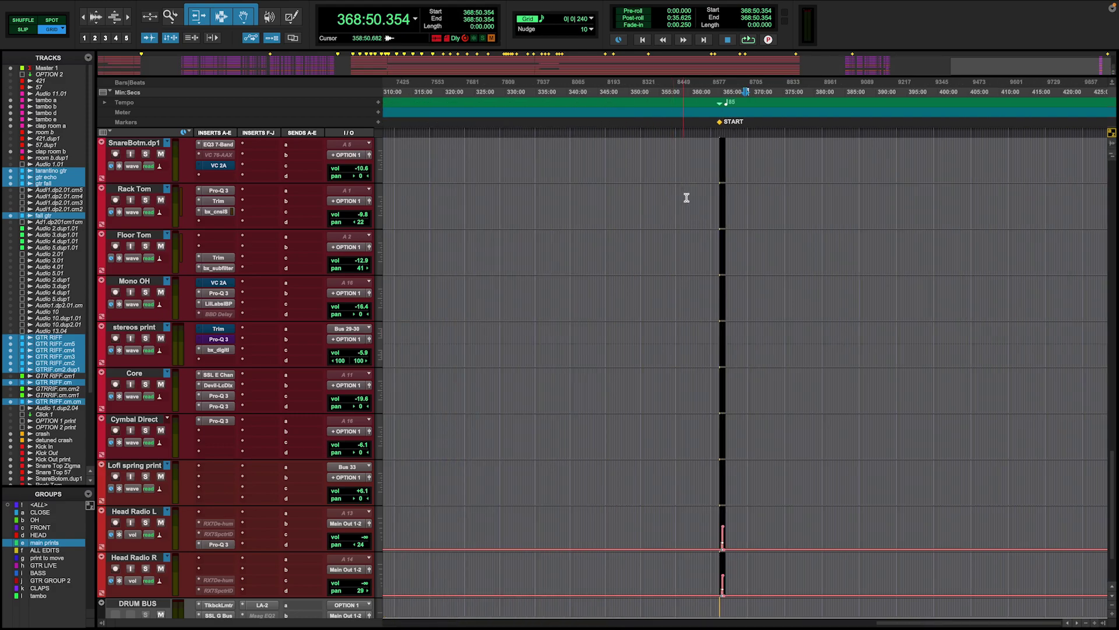
{"action": "left_click", "coordinate": [582, 219]}
{"action": "scroll", "coordinate": [582, 220], "scroll_direction": "up", "scroll_amount": 3}
{"action": "key", "text": "t"}
{"action": "key", "text": "t"}
{"action": "key", "text": "t"}
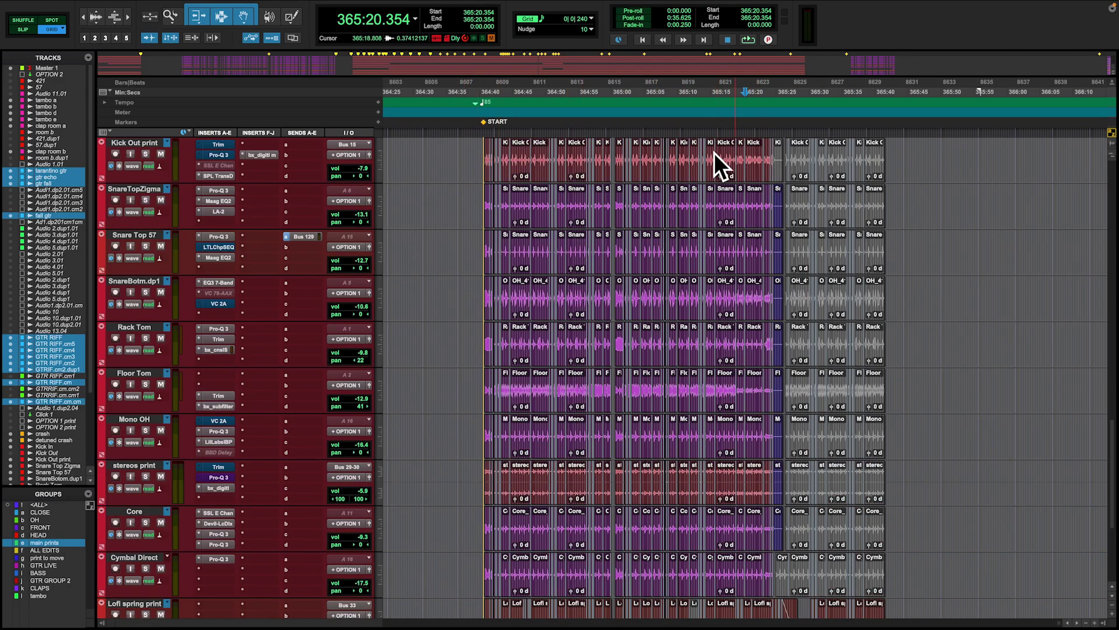
Place the edit cursor at the START marker and play the drum section from there.
{"action": "scroll", "coordinate": [506, 228], "scroll_direction": "up", "scroll_amount": 3}
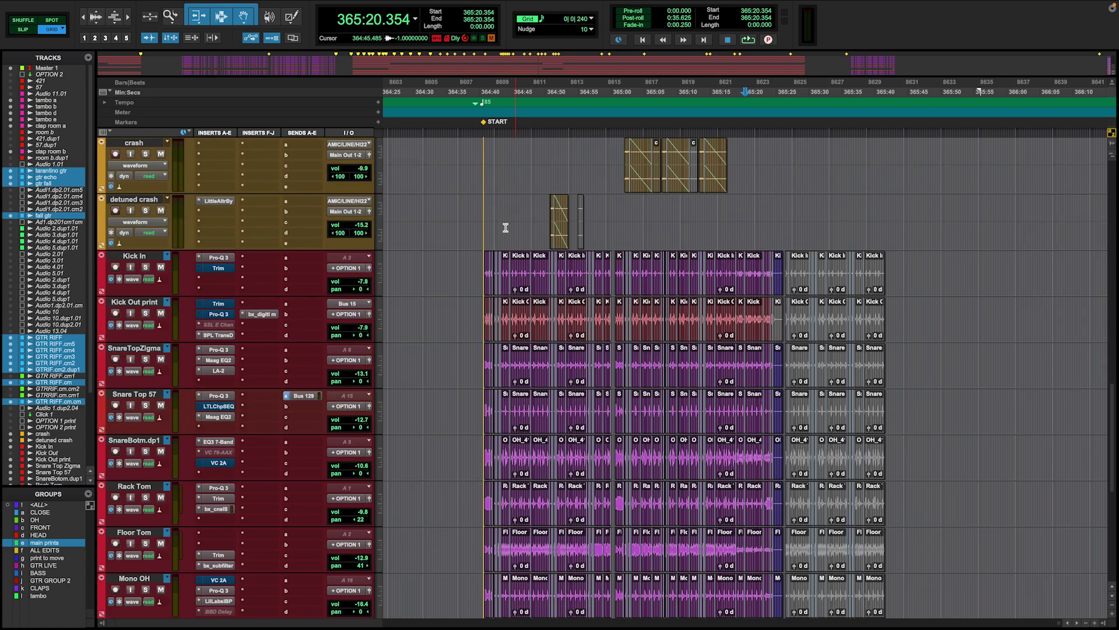
{"action": "left_click", "coordinate": [483, 263]}
{"action": "key", "text": "t"}
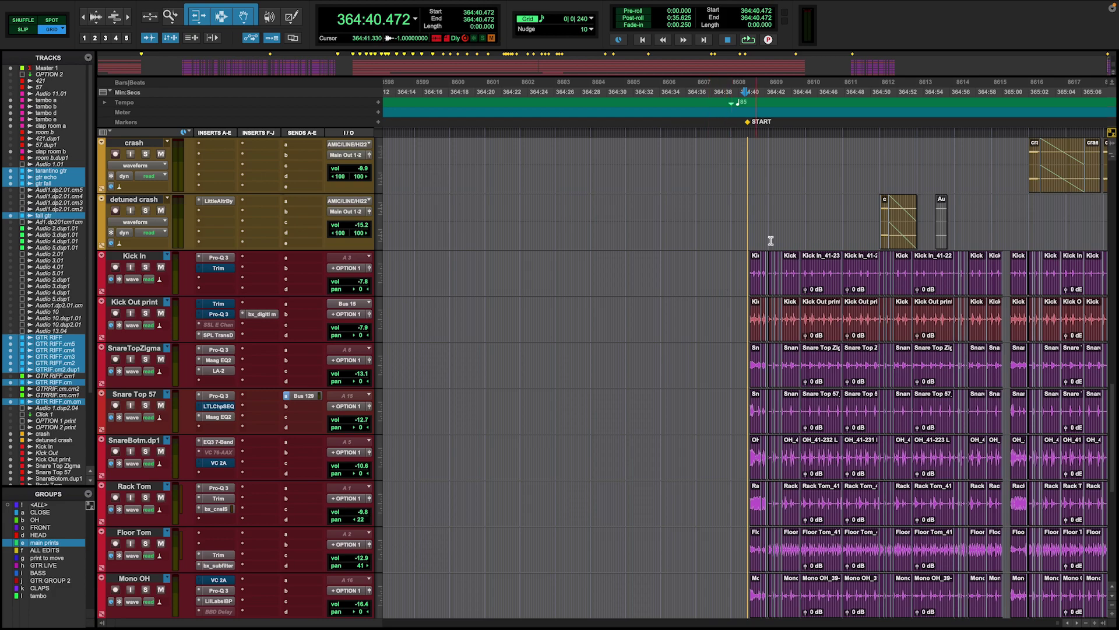
{"action": "left_click", "coordinate": [830, 201]}
{"action": "key", "text": "t"}
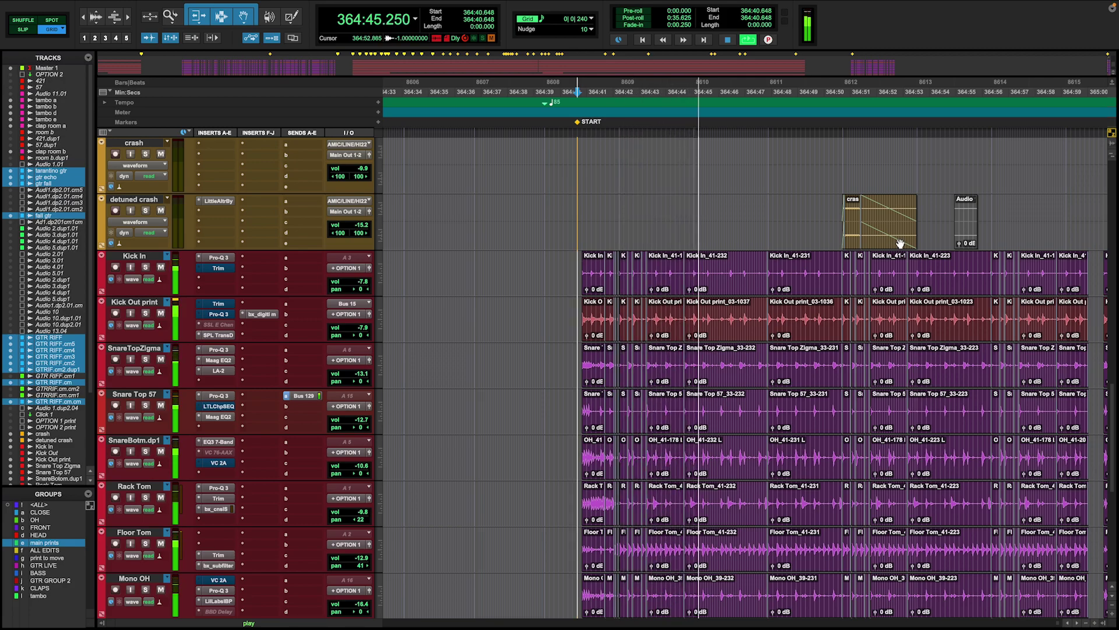
View the whole edited drum section across the drum tracks during playback, and stop playback.
{"action": "key", "text": "r"}
{"action": "scroll", "coordinate": [880, 264], "scroll_direction": "down", "scroll_amount": 3}
{"action": "key", "text": "r"}
{"action": "scroll", "coordinate": [880, 264], "scroll_direction": "down", "scroll_amount": 2}
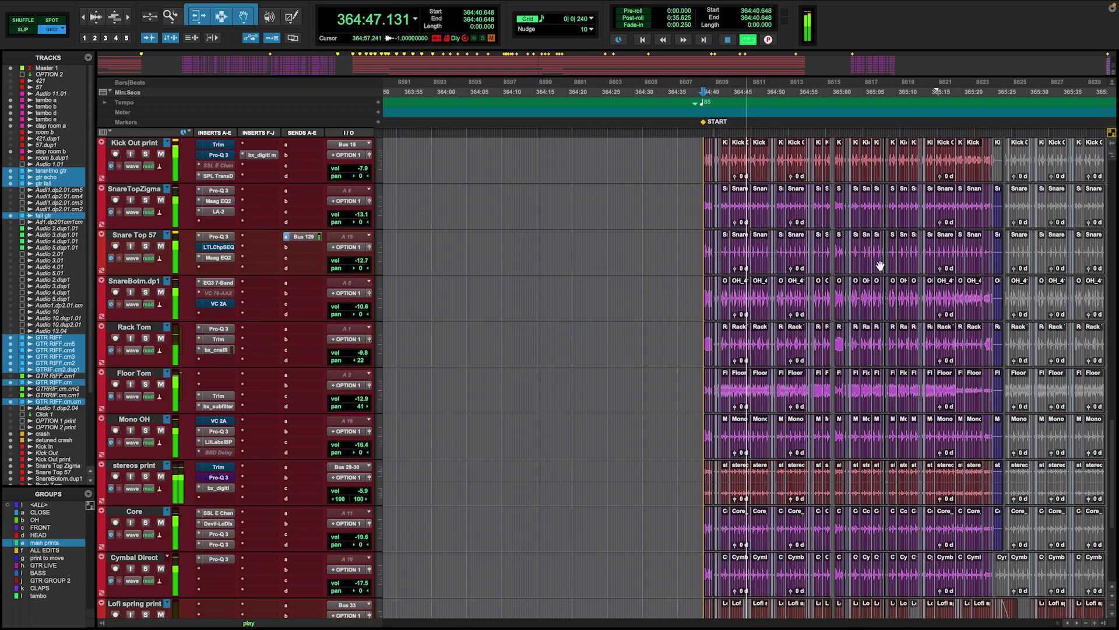
{"action": "left_click", "coordinate": [847, 157]}
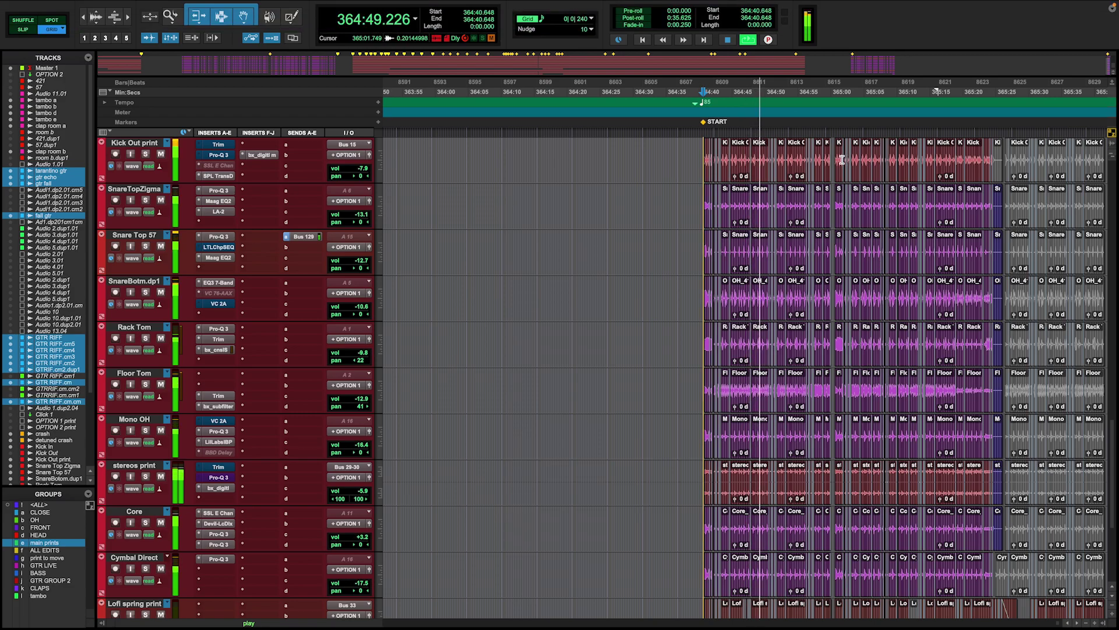
{"action": "key", "text": "t"}
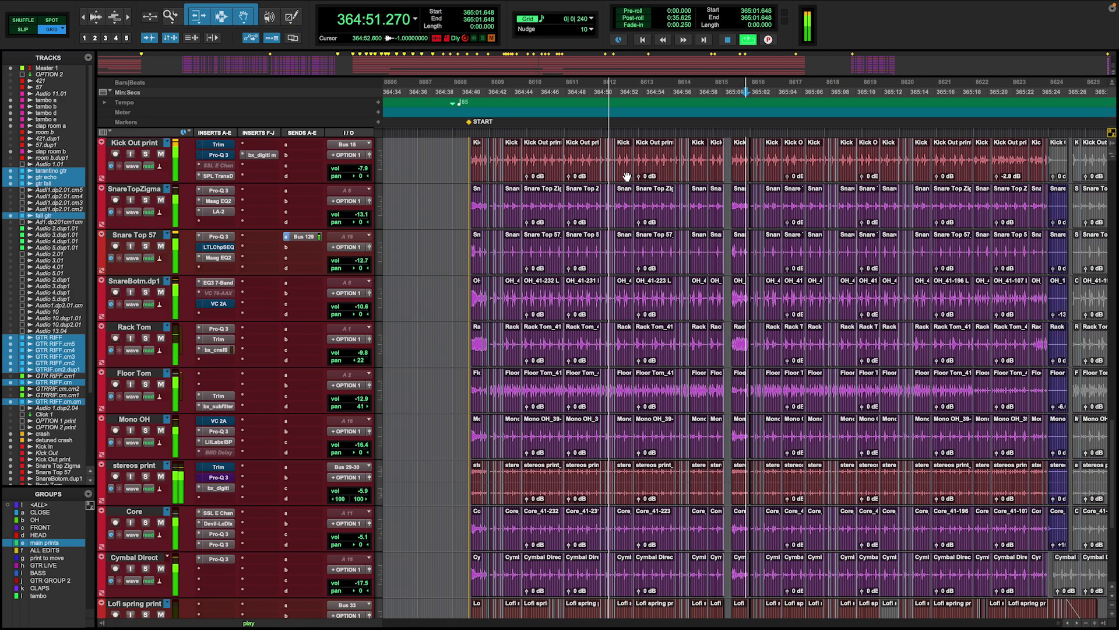
{"action": "key", "text": "space"}
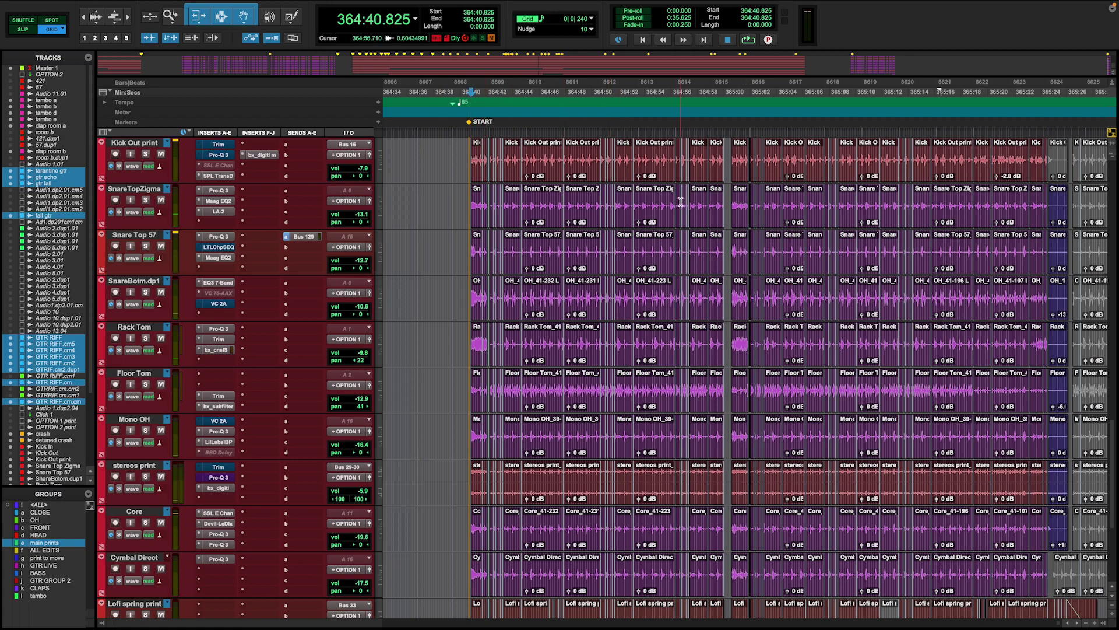
Solo the drum tracks from Kick In through Cymbal Direct and audition them from the START marker.
{"action": "scroll", "coordinate": [680, 202], "scroll_direction": "up", "scroll_amount": 3}
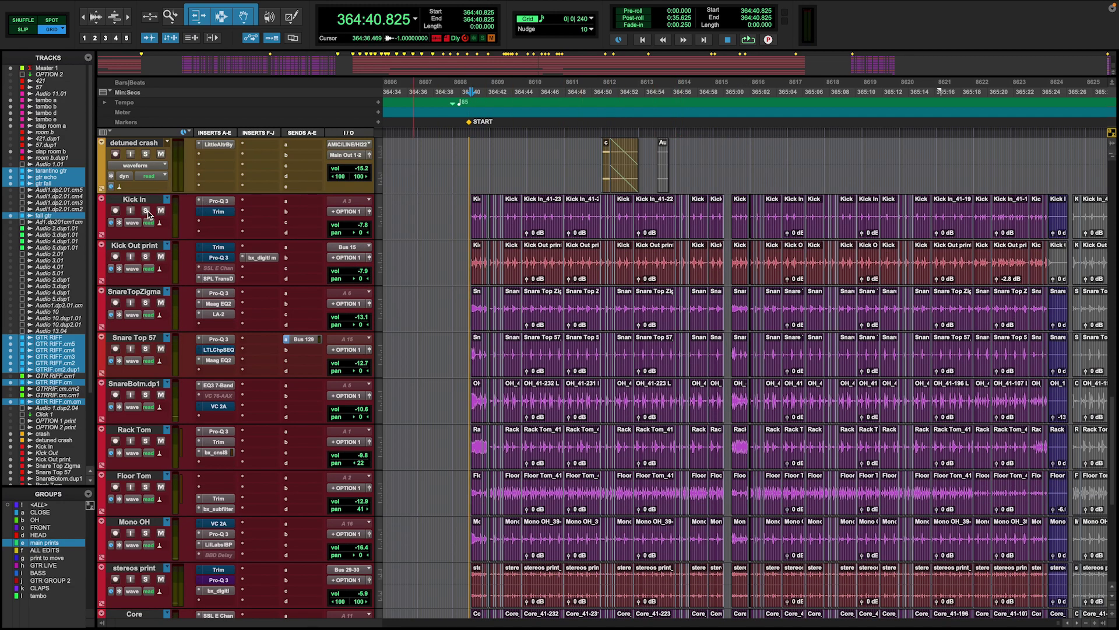
{"action": "key", "text": "space"}
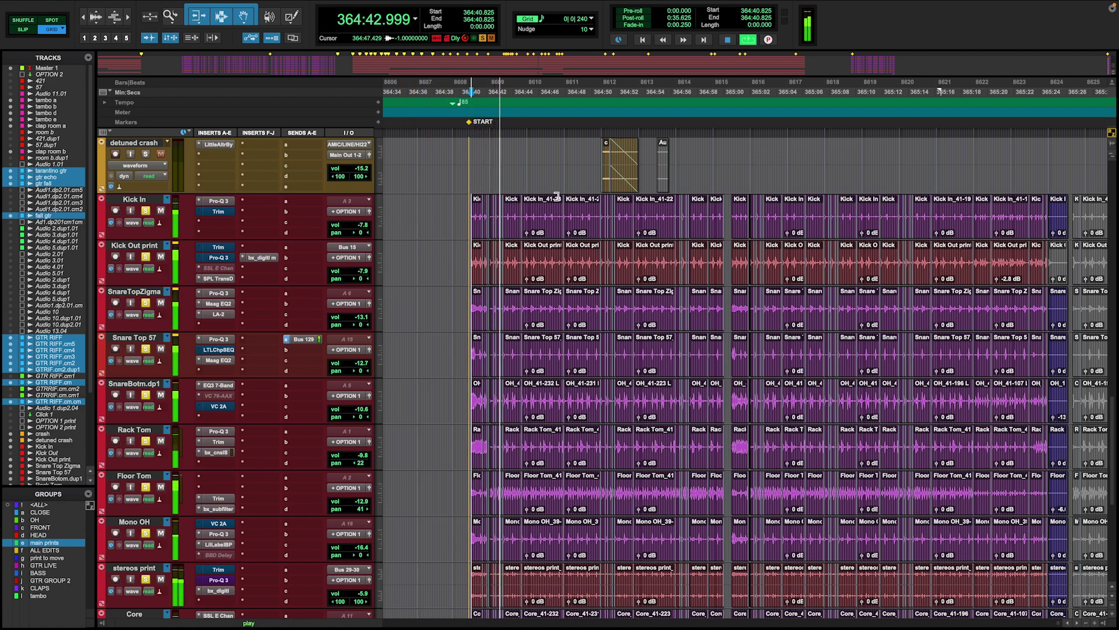
{"action": "scroll", "coordinate": [580, 224], "scroll_direction": "down", "scroll_amount": 3}
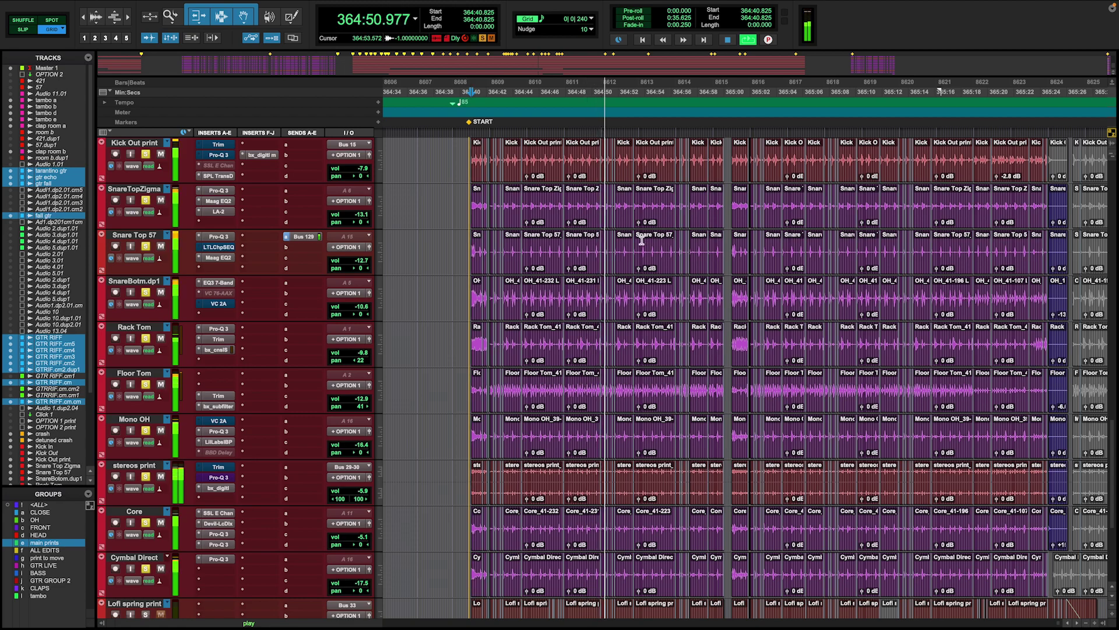
{"action": "key", "text": "space"}
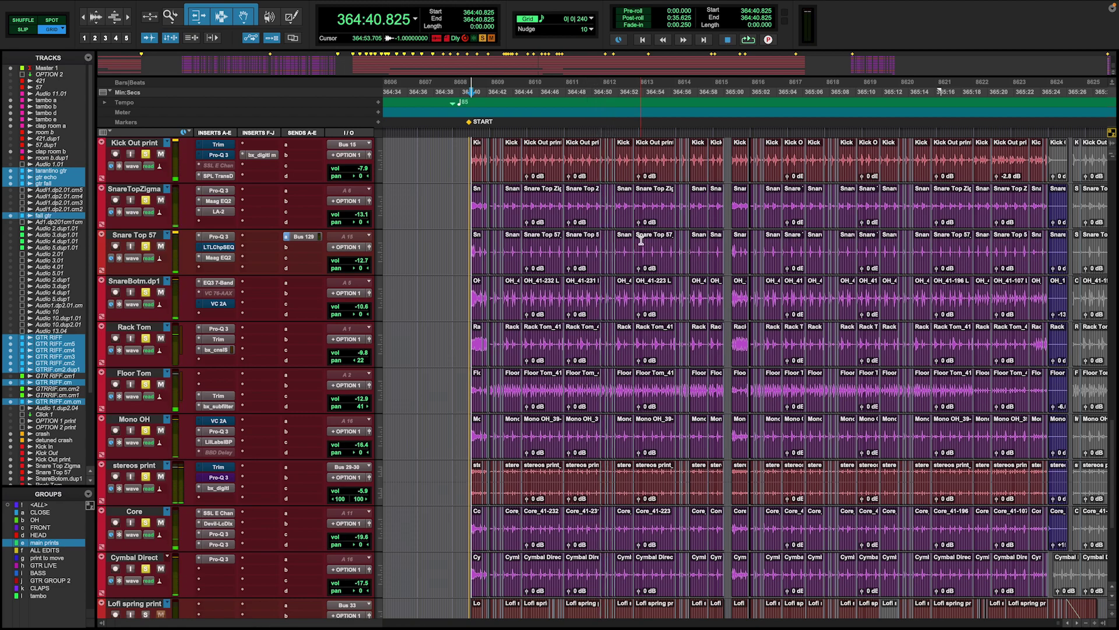
Examine the drum clips after the START marker up close on the tracks from Kick In to Head Radio R.
{"action": "scroll", "coordinate": [627, 260], "scroll_direction": "up", "scroll_amount": 3}
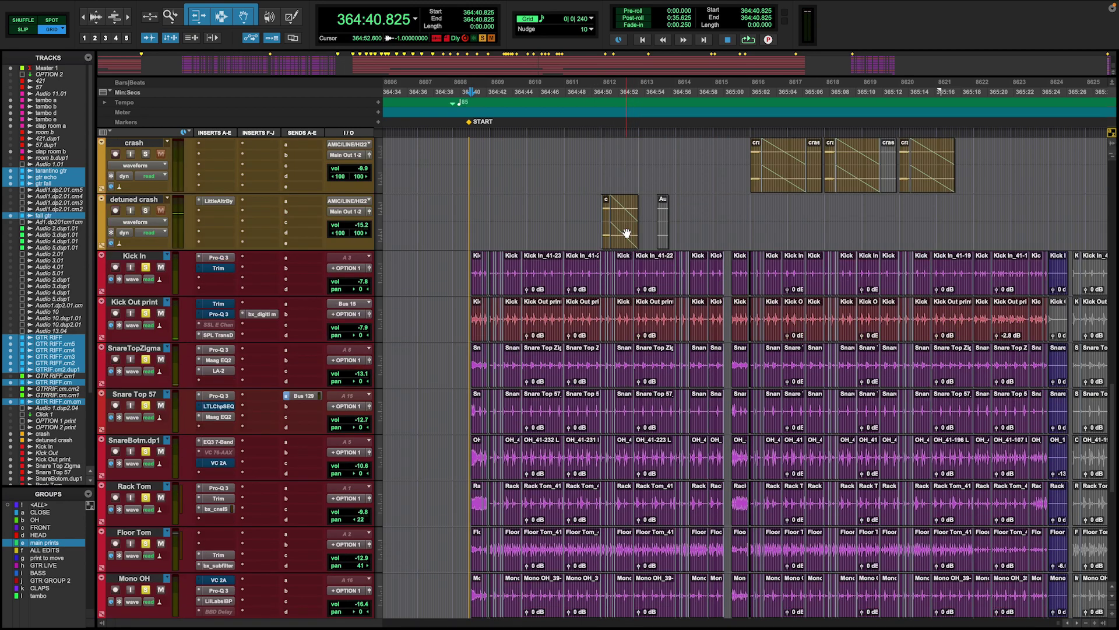
{"action": "left_click", "coordinate": [652, 268]}
{"action": "left_click", "coordinate": [581, 266]}
{"action": "key", "text": "ctrl+bracketright"}
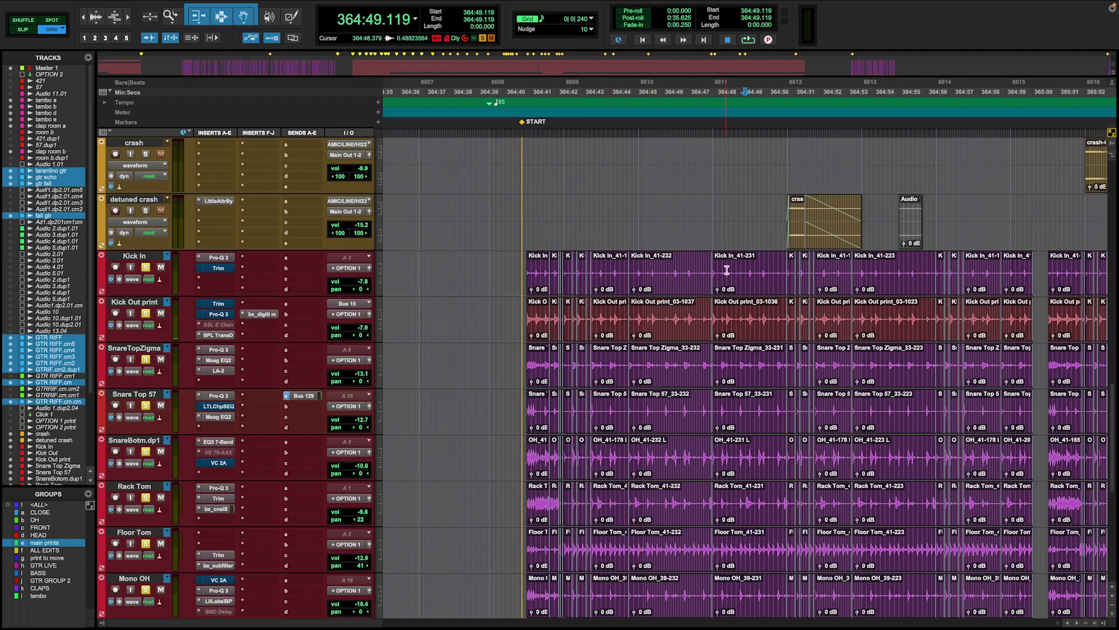
{"action": "left_click", "coordinate": [729, 268]}
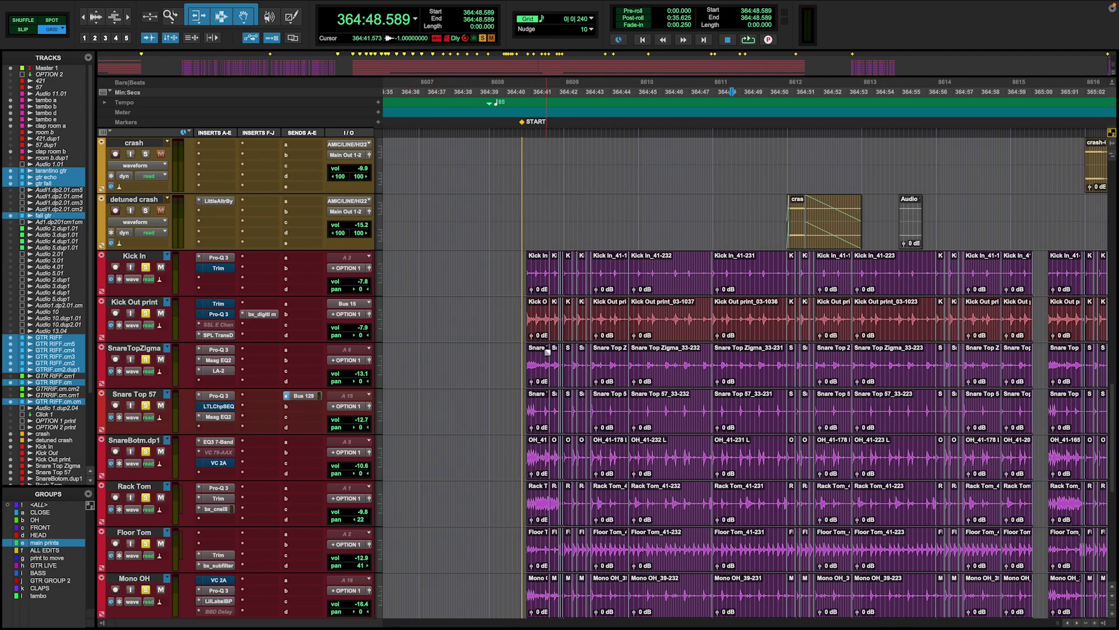
{"action": "scroll", "coordinate": [547, 352], "scroll_direction": "down", "scroll_amount": 5}
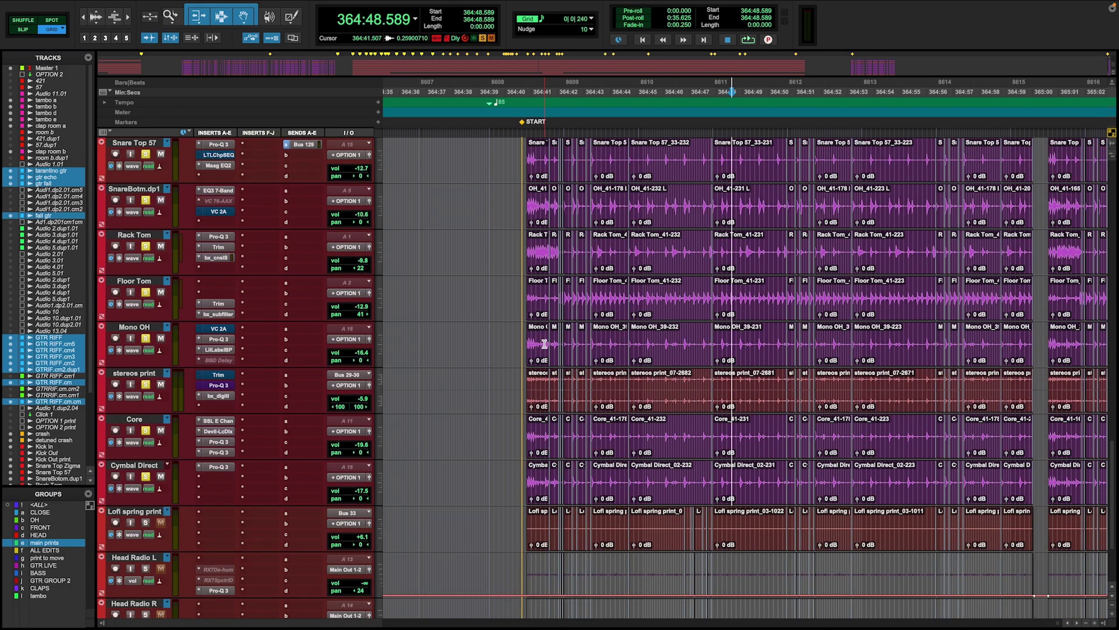
{"action": "scroll", "coordinate": [747, 365], "scroll_direction": "up", "scroll_amount": 5}
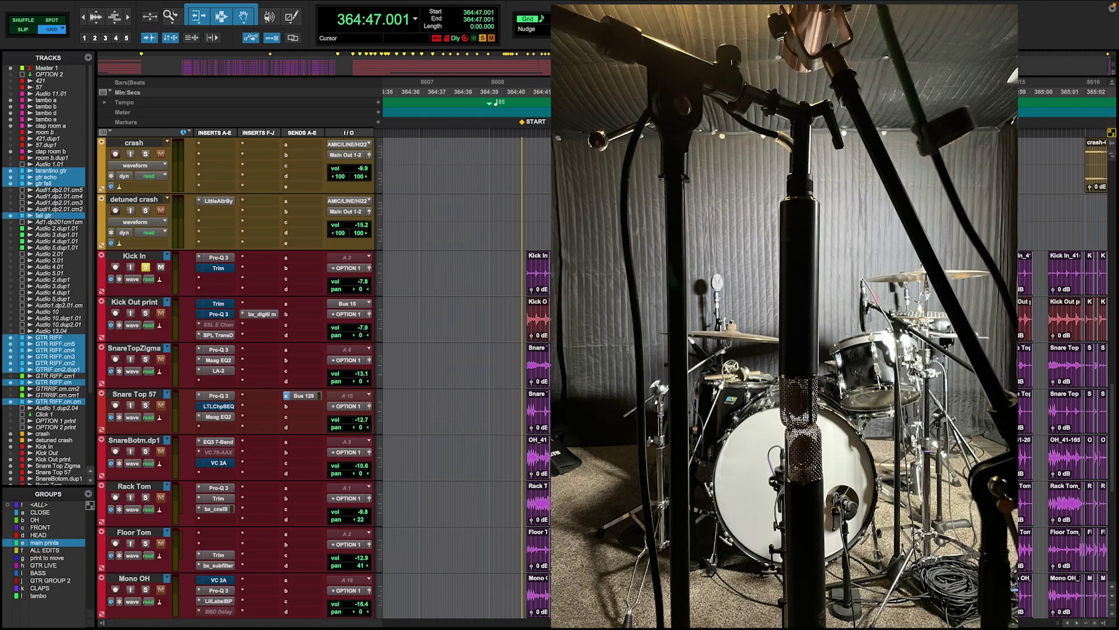
Audition the Kick In track on its own in solo, playing from the START marker.
{"action": "scroll", "coordinate": [726, 373], "scroll_direction": "right", "scroll_amount": 4}
{"action": "scroll", "coordinate": [725, 373], "scroll_direction": "left", "scroll_amount": 6}
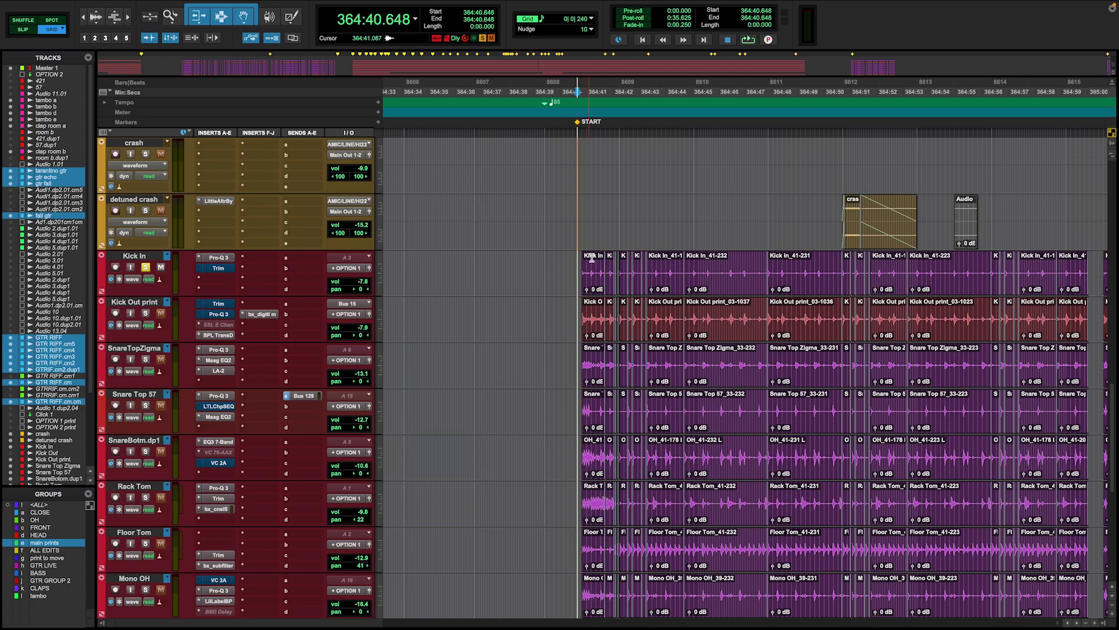
{"action": "key", "text": "space"}
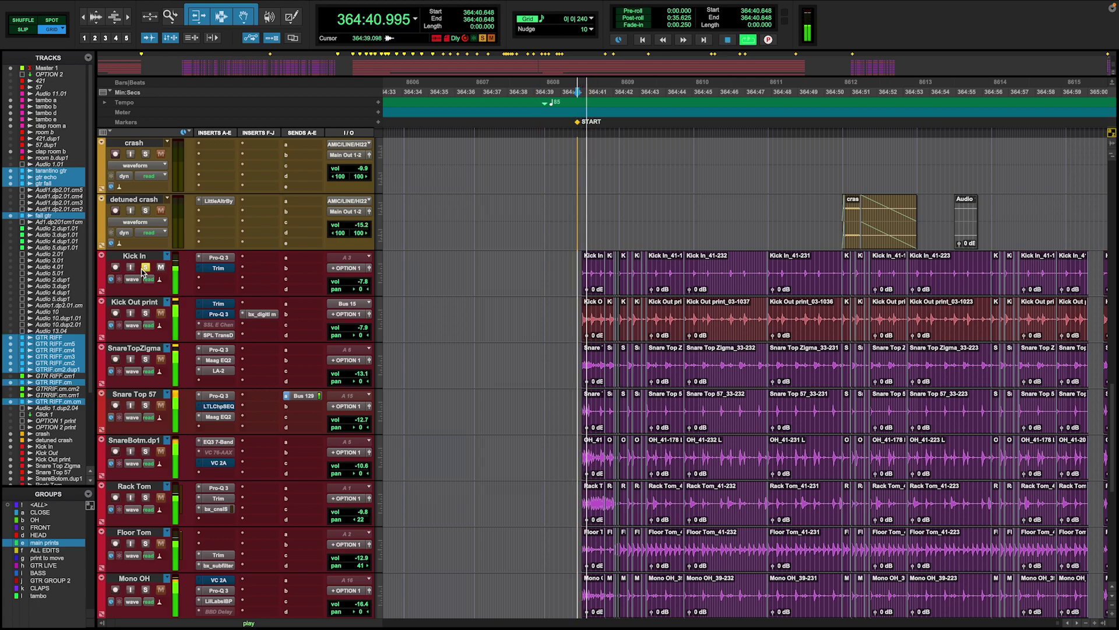
{"action": "left_click", "coordinate": [744, 264]}
{"action": "key", "text": "r"}
{"action": "left_click", "coordinate": [770, 264]}
{"action": "key", "text": "t"}
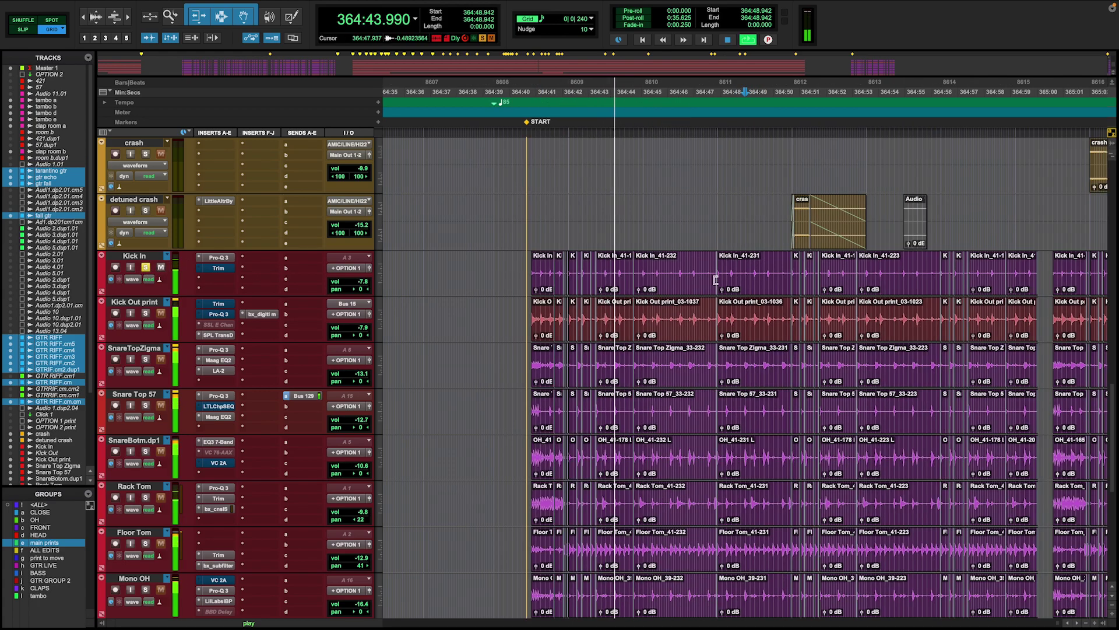
Switch the solo from Kick In to Kick Out print and open its bx_digital V3 mix EQ.
{"action": "left_click", "coordinate": [147, 313]}
{"action": "left_click", "coordinate": [146, 267]}
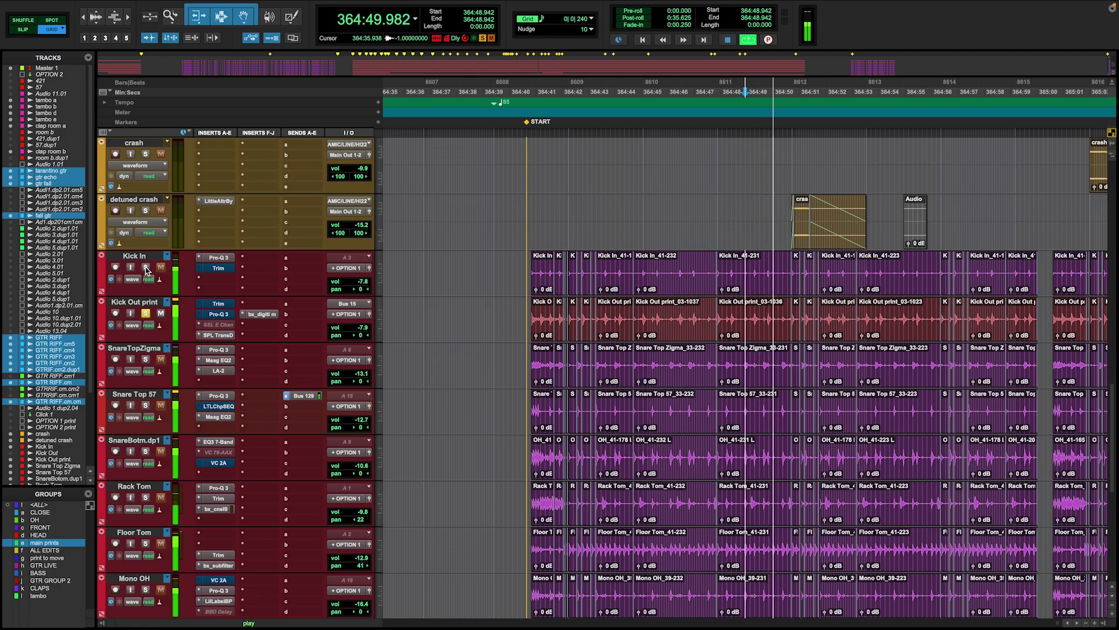
{"action": "left_click", "coordinate": [262, 313]}
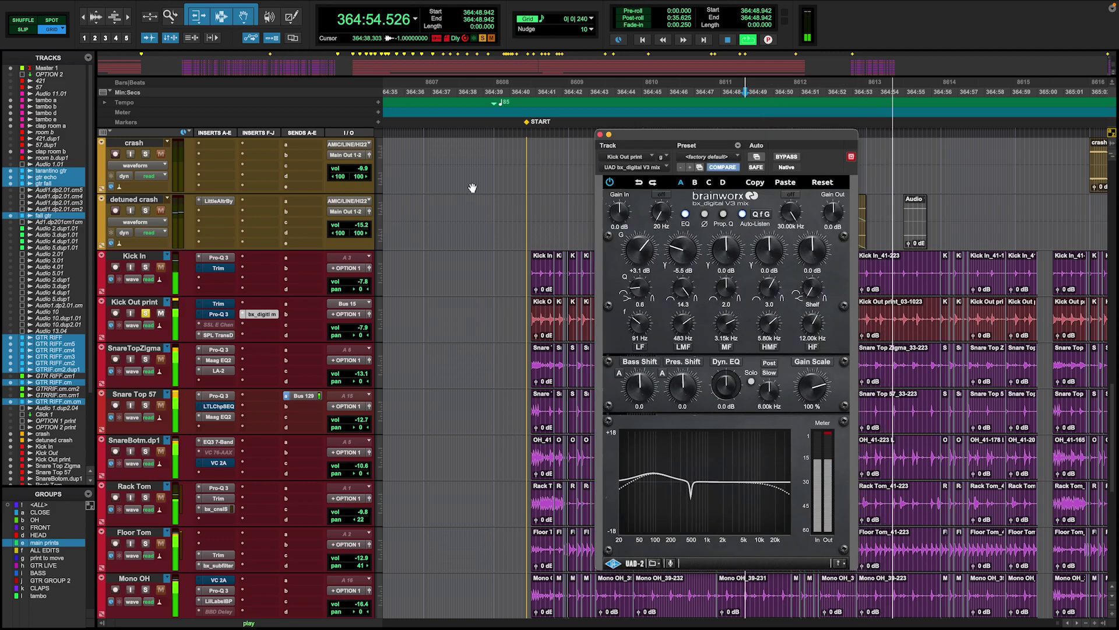
Close the EQ and compare Kick Out print with its bx_digital and SPL TransD inserts bypassed and active.
{"action": "left_click", "coordinate": [600, 135]}
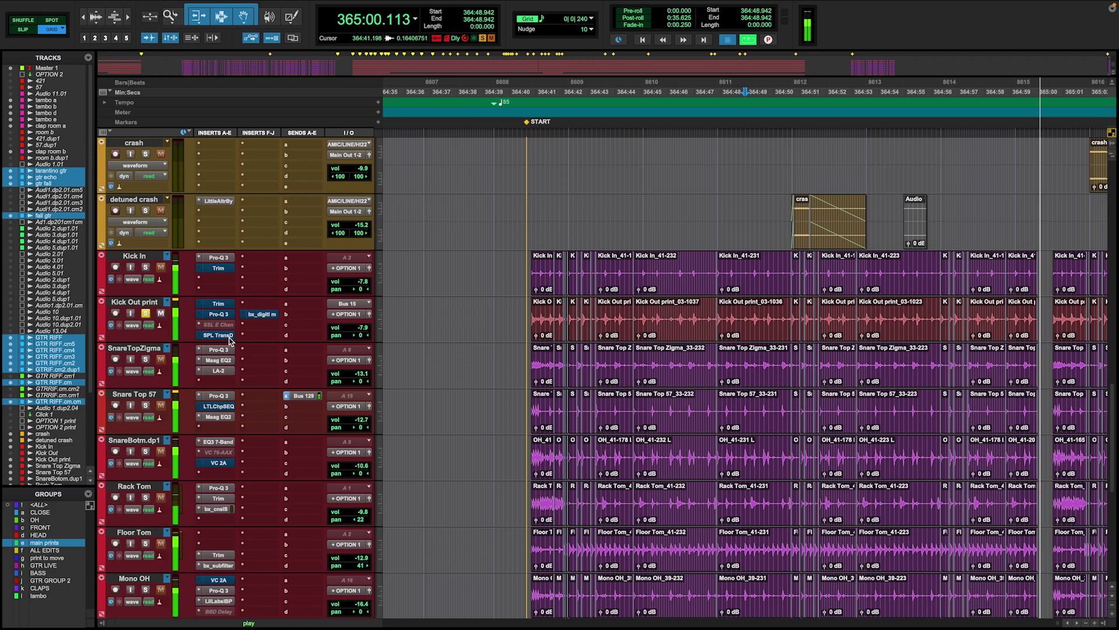
{"action": "key", "text": "space"}
{"action": "key", "text": "space"}
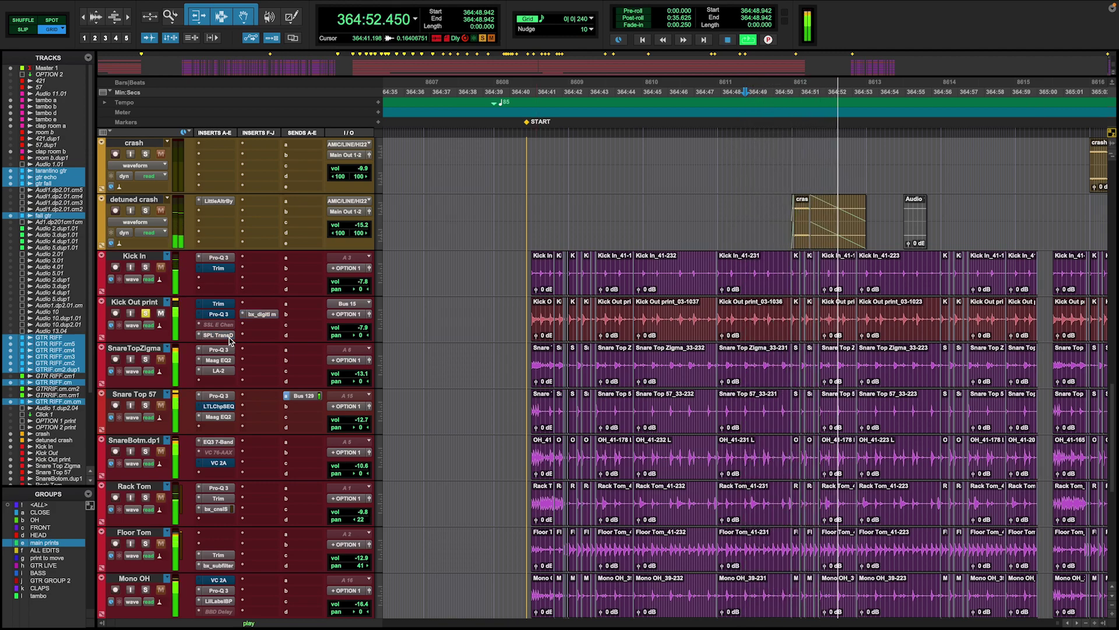
Switch the solo from Kick Out print to SnareTopZigma and audition the track on its own.
{"action": "key", "text": "space"}
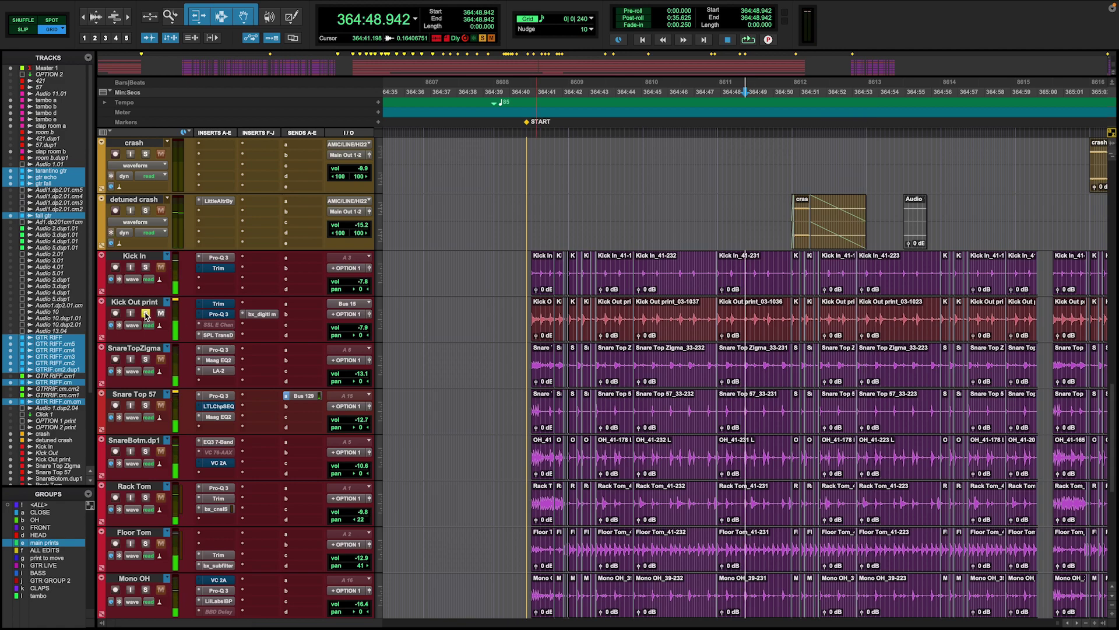
{"action": "left_click", "coordinate": [146, 360]}
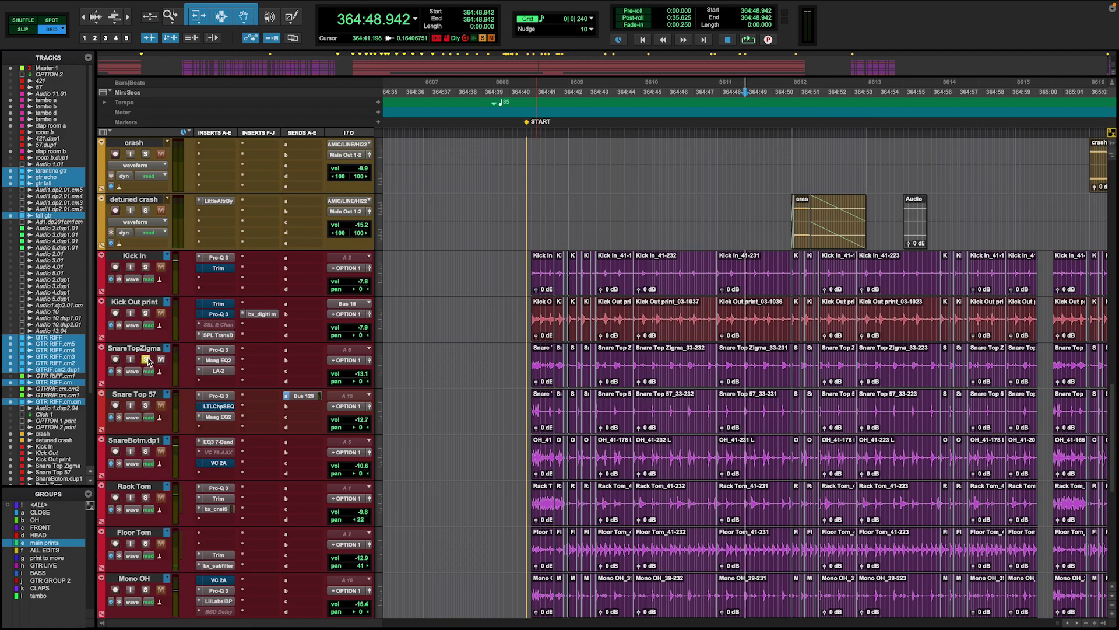
{"action": "key", "text": "space"}
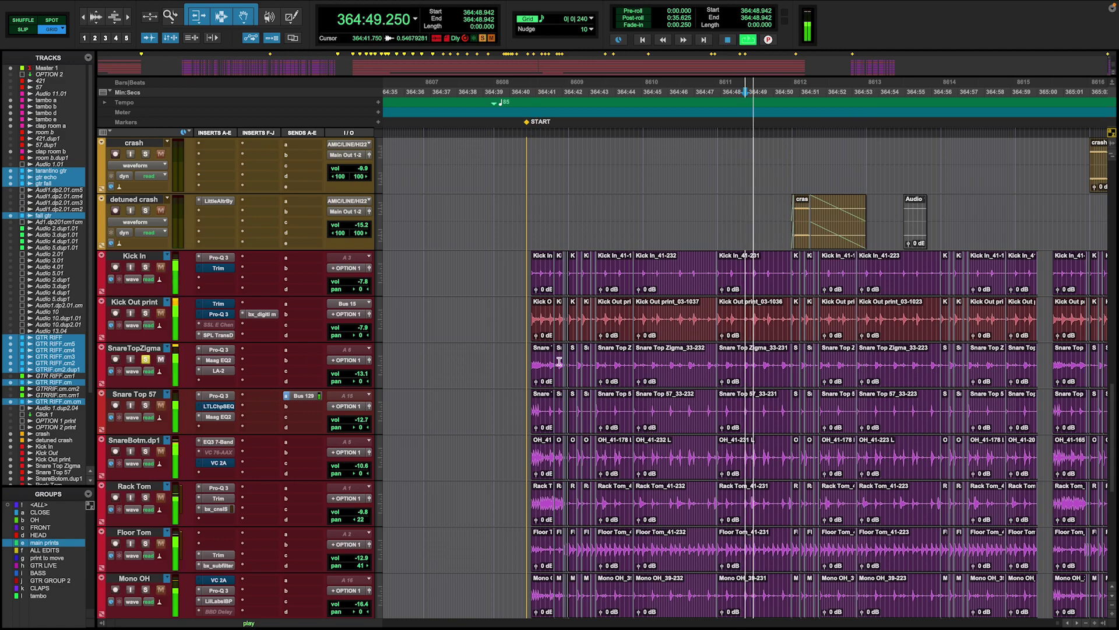
{"action": "key", "text": "space"}
Inspect the Pro-Q 3 curve on SnareTopZigma during playback, with its window moved clear of the clips, and close it.
{"action": "left_click", "coordinate": [226, 353]}
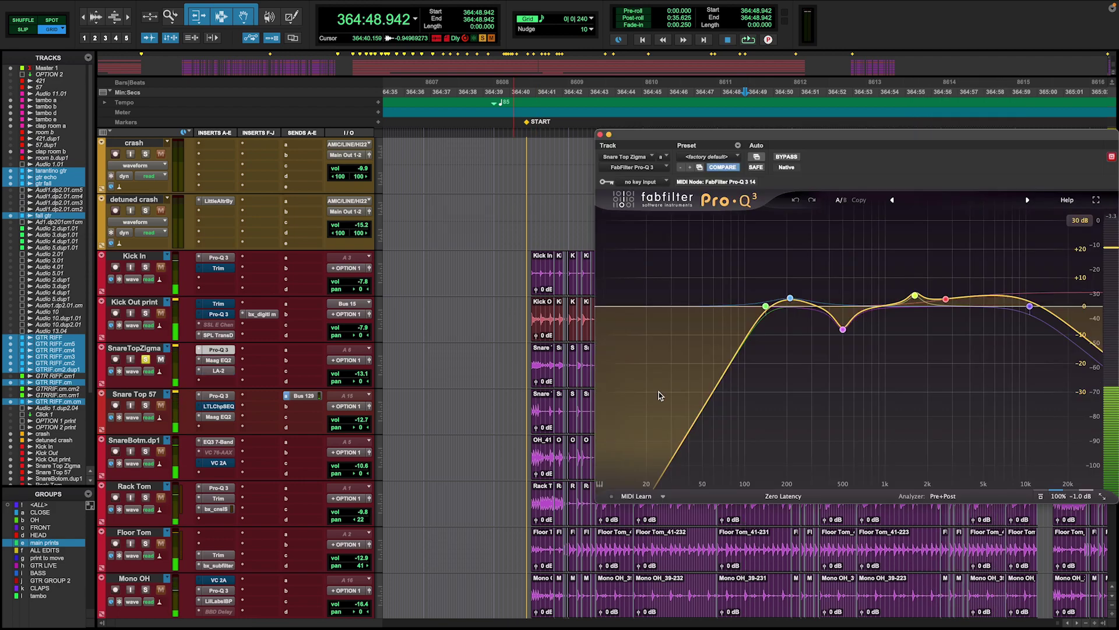
{"action": "left_click_drag", "start_coordinate": [798, 136], "coordinate": [434, 132]}
{"action": "key", "text": "space"}
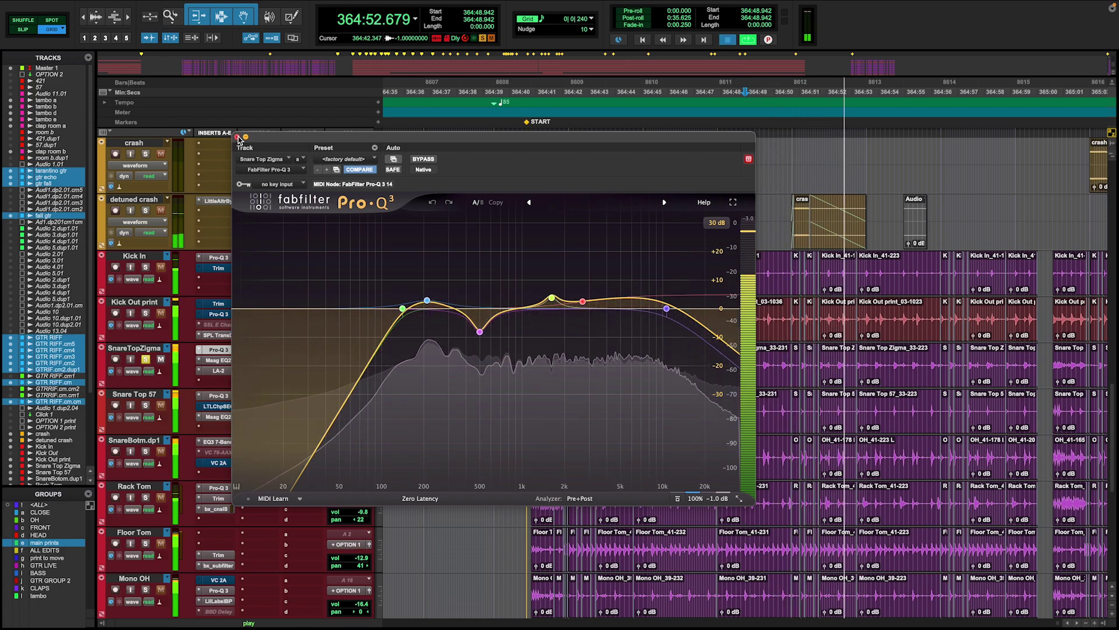
{"action": "left_click", "coordinate": [238, 138]}
{"action": "key", "text": "space"}
Open the Maag EQ2 on SnareTopZigma and compare the snare with the EQ bypassed and active during playback.
{"action": "left_click", "coordinate": [229, 361]}
{"action": "key", "text": "space"}
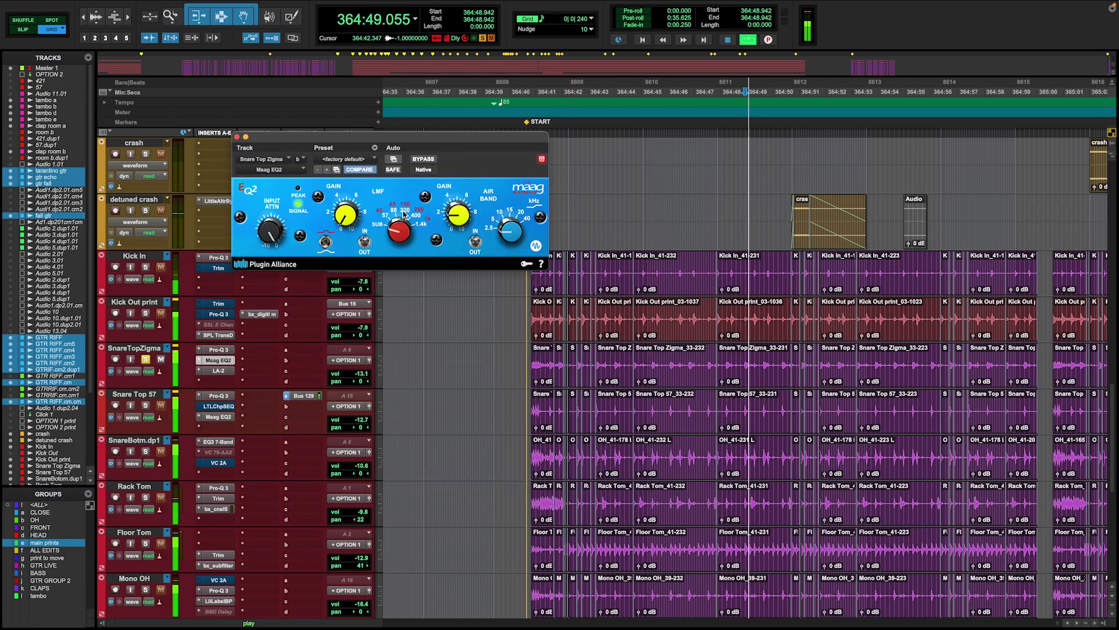
{"action": "left_click", "coordinate": [434, 162]}
{"action": "left_click", "coordinate": [435, 162]}
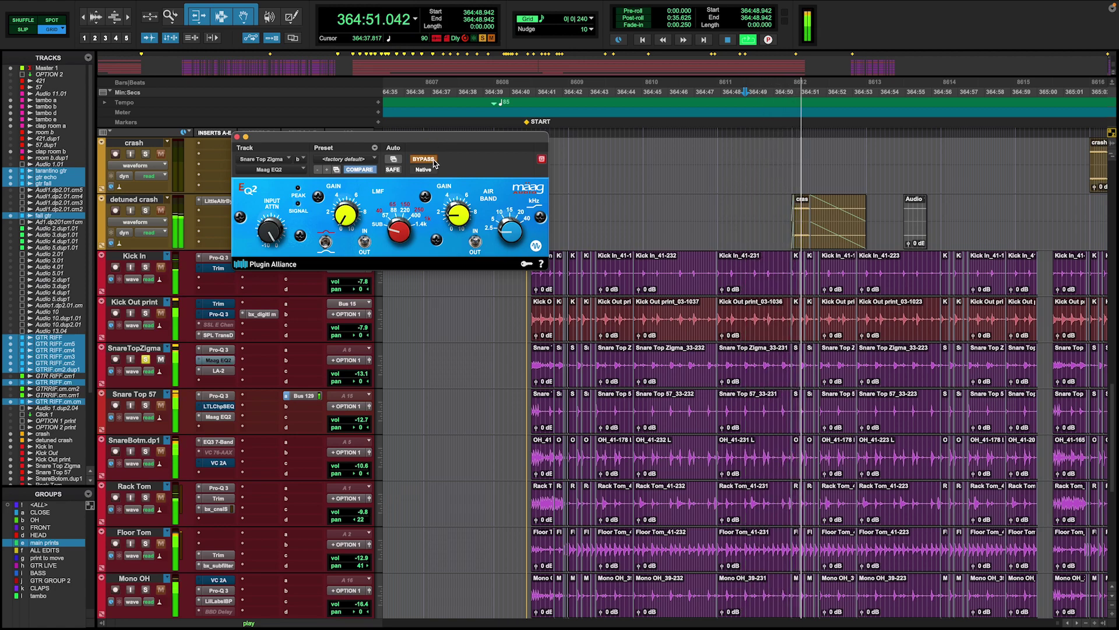
{"action": "key", "text": "space"}
Open the Teletronix LA-2 on SnareTopZigma and compare the snare with the compressor bypassed and active.
{"action": "left_click", "coordinate": [231, 373]}
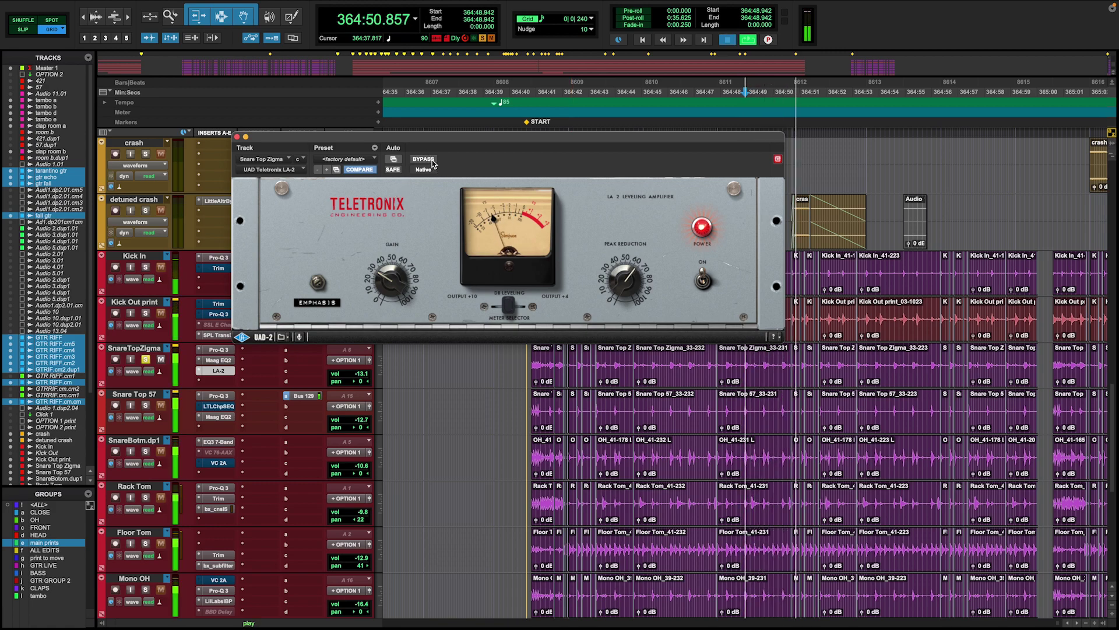
{"action": "key", "text": "space"}
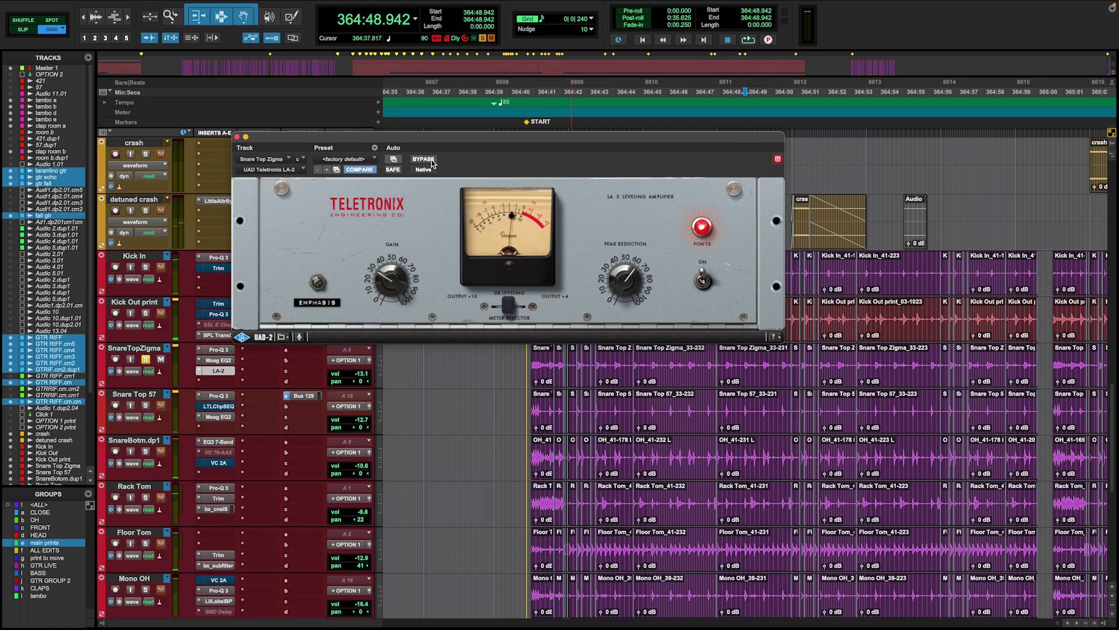
{"action": "left_click", "coordinate": [433, 162]}
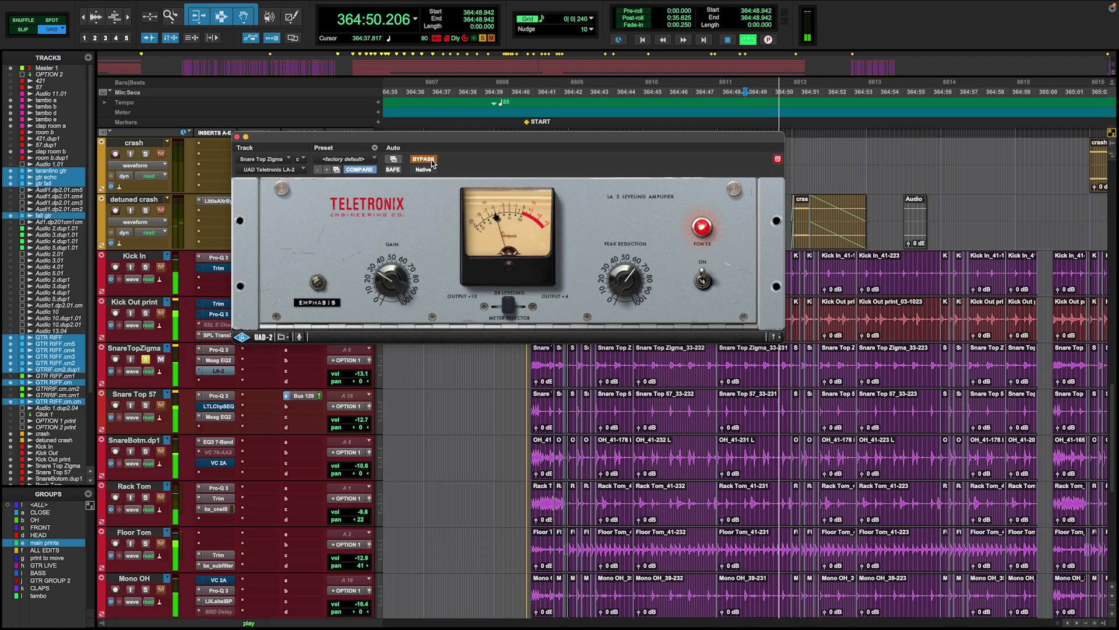
{"action": "left_click", "coordinate": [433, 162]}
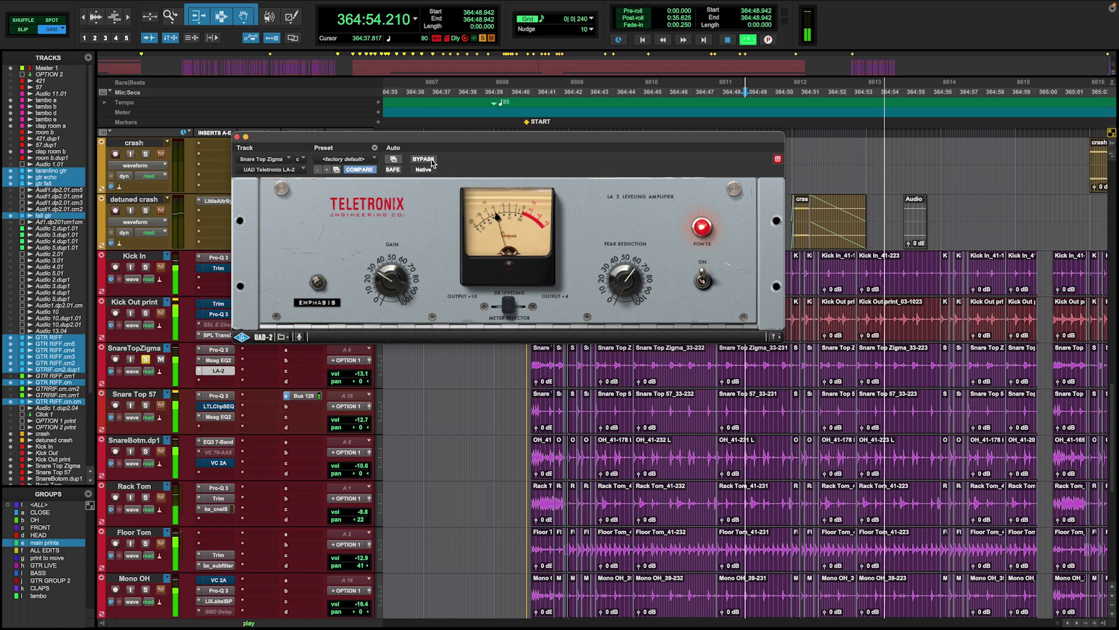
{"action": "key", "text": "space"}
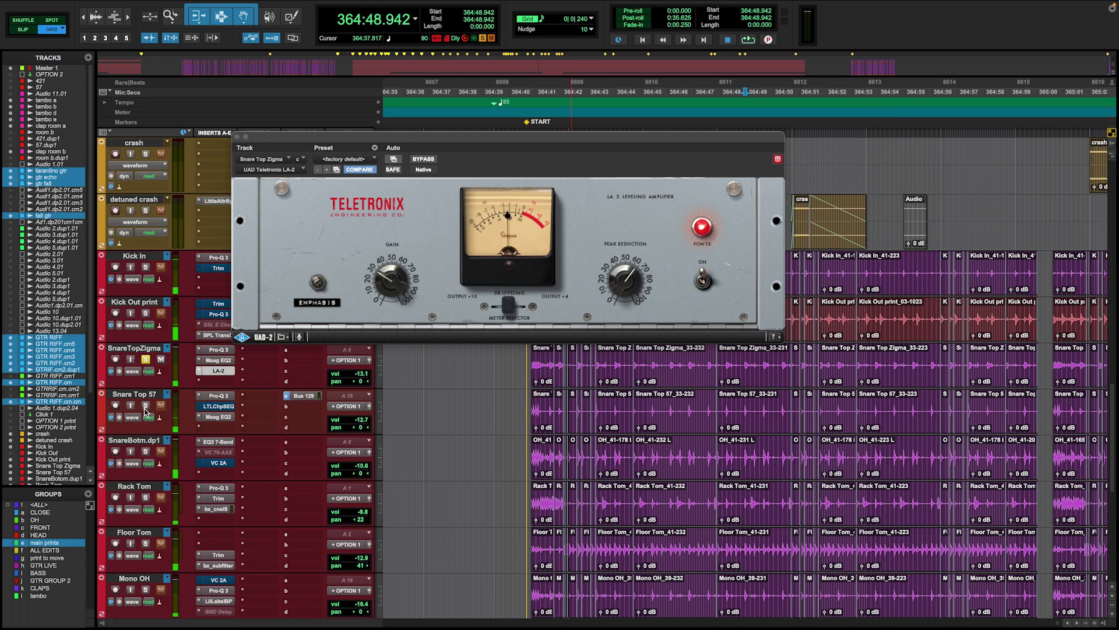
Switch the solo to Snare Top 57, make its LTLChpSEQ insert inactive and play the track.
{"action": "left_click", "coordinate": [146, 407], "text": "alt"}
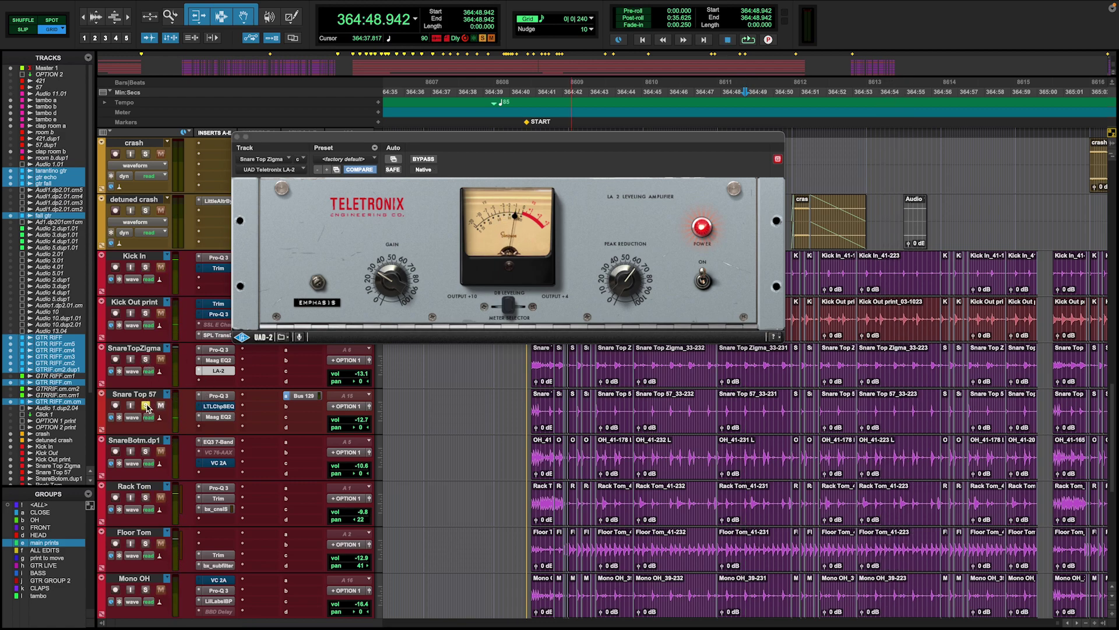
{"action": "right_click", "coordinate": [236, 407]}
{"action": "left_click", "coordinate": [249, 426]}
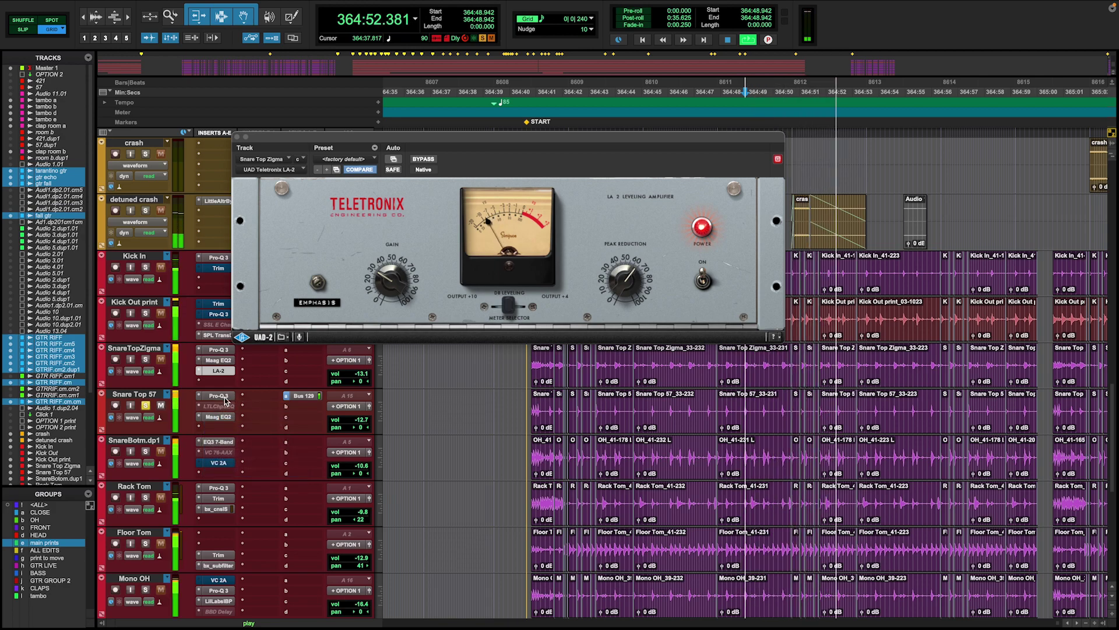
{"action": "key", "text": "space"}
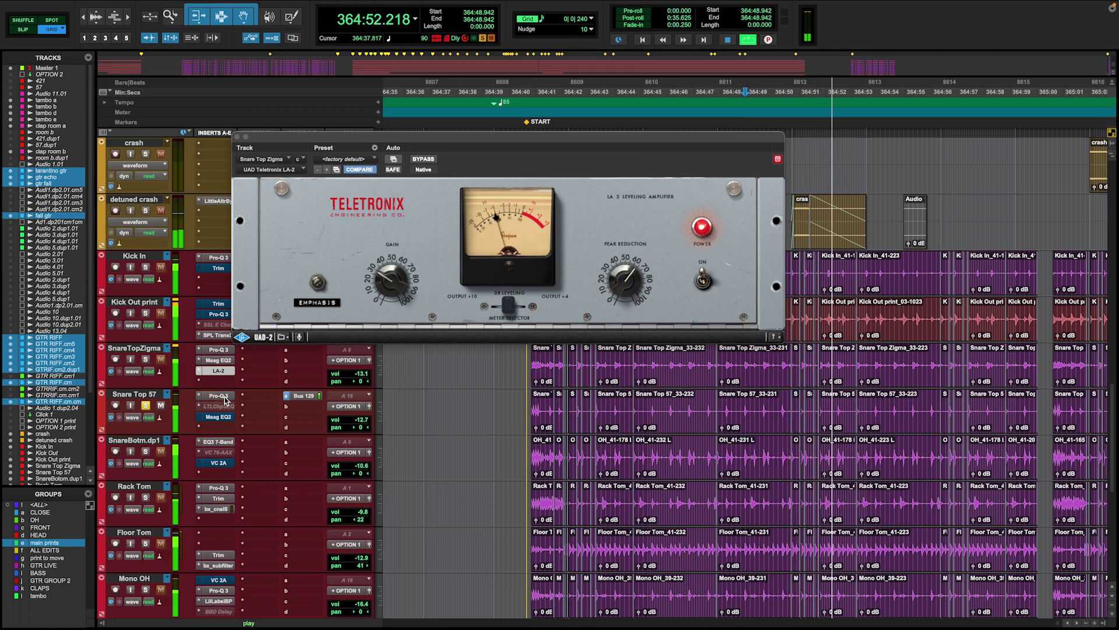
Inspect the Pro-Q 3 and Maag EQ2 settings on Snare Top 57 during playback and close them.
{"action": "left_click", "coordinate": [222, 396]}
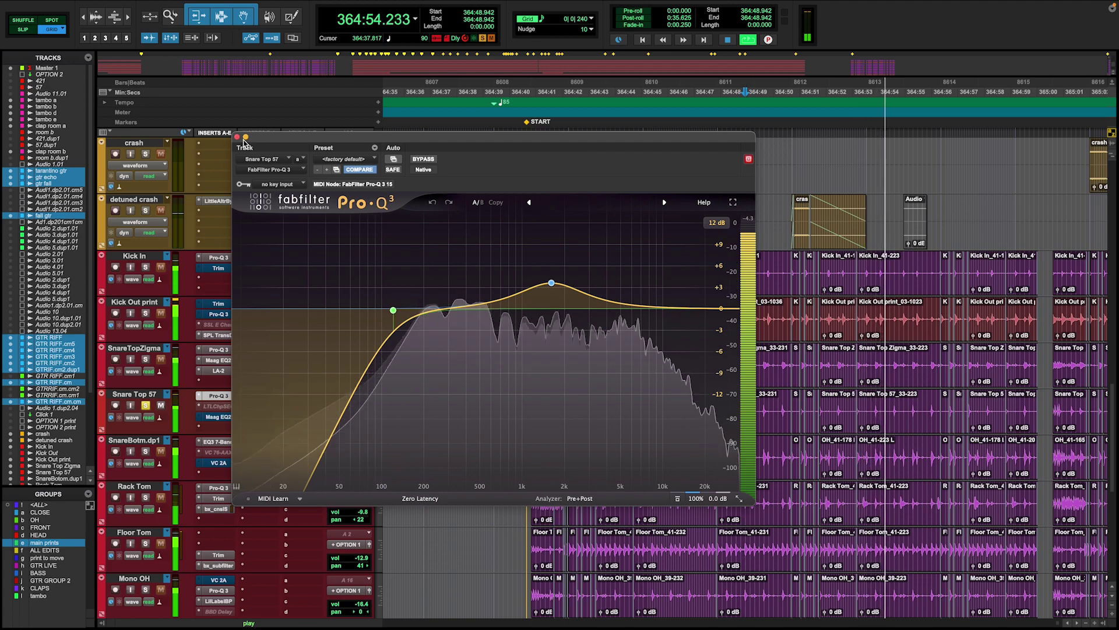
{"action": "left_click", "coordinate": [245, 137]}
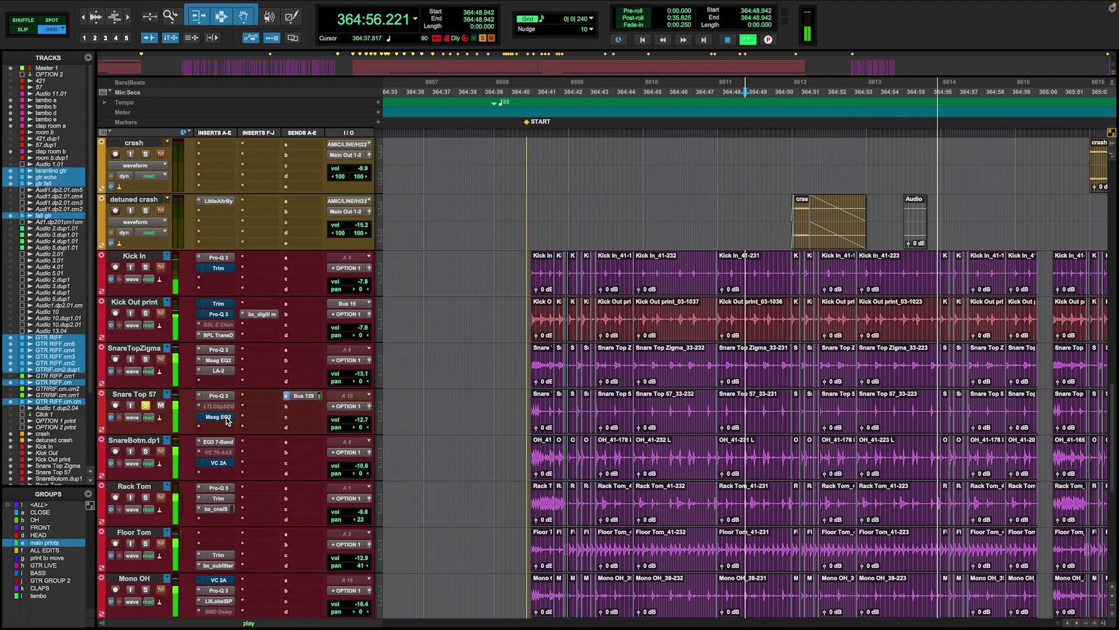
{"action": "left_click", "coordinate": [219, 417]}
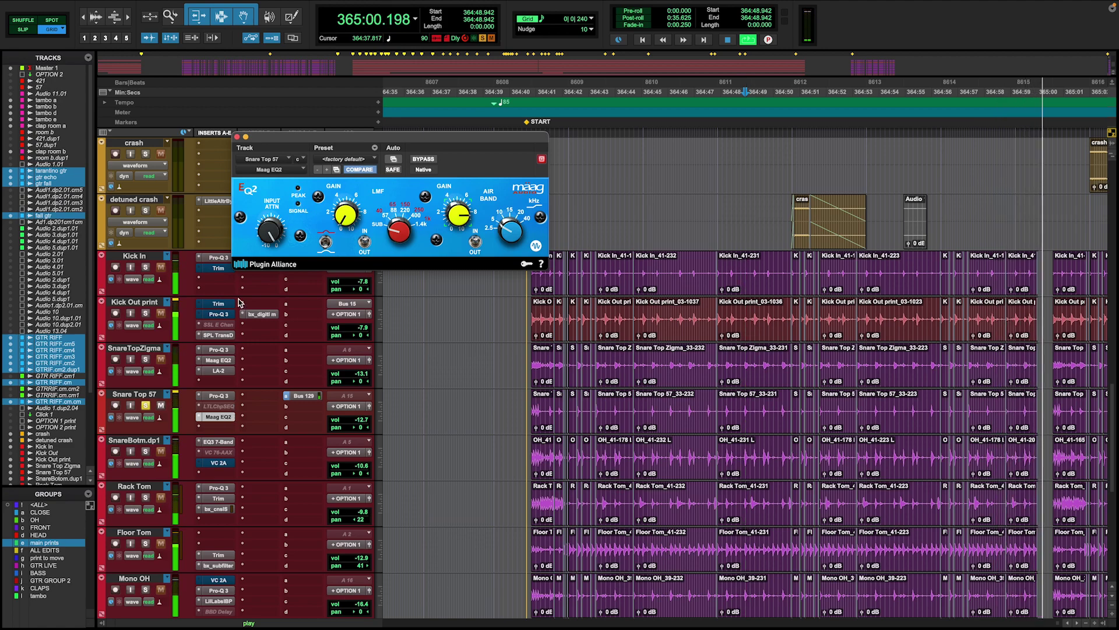
{"action": "left_click", "coordinate": [237, 138]}
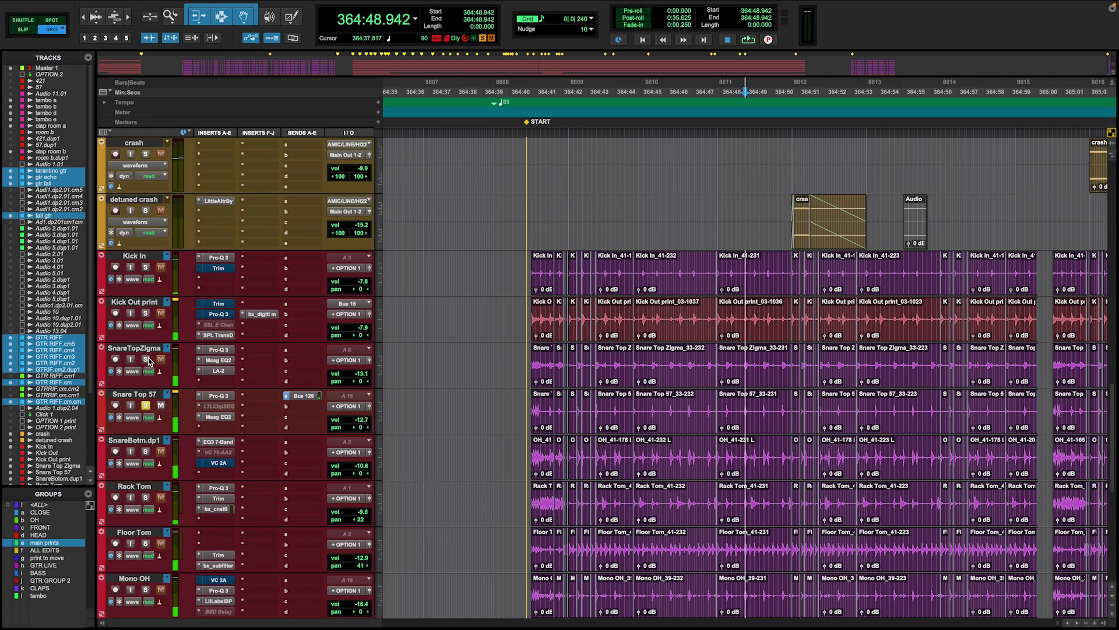
Audition SnareTopZigma and Snare Top 57 soloed together, then clear the solos and select the Snare Top 57 track.
{"action": "key", "text": "space"}
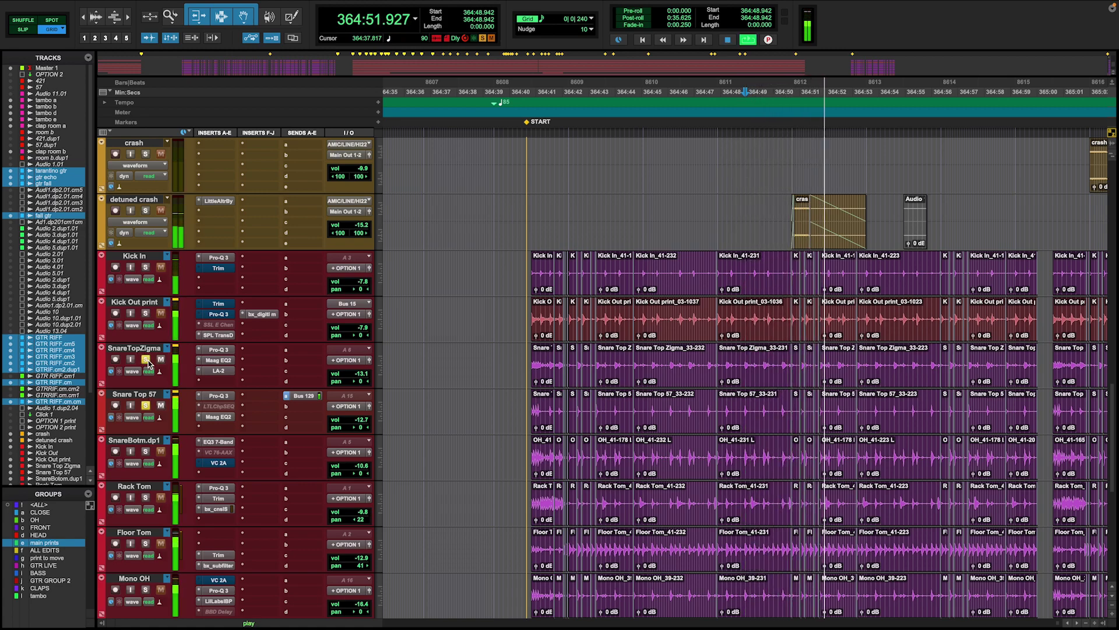
{"action": "key", "text": "space"}
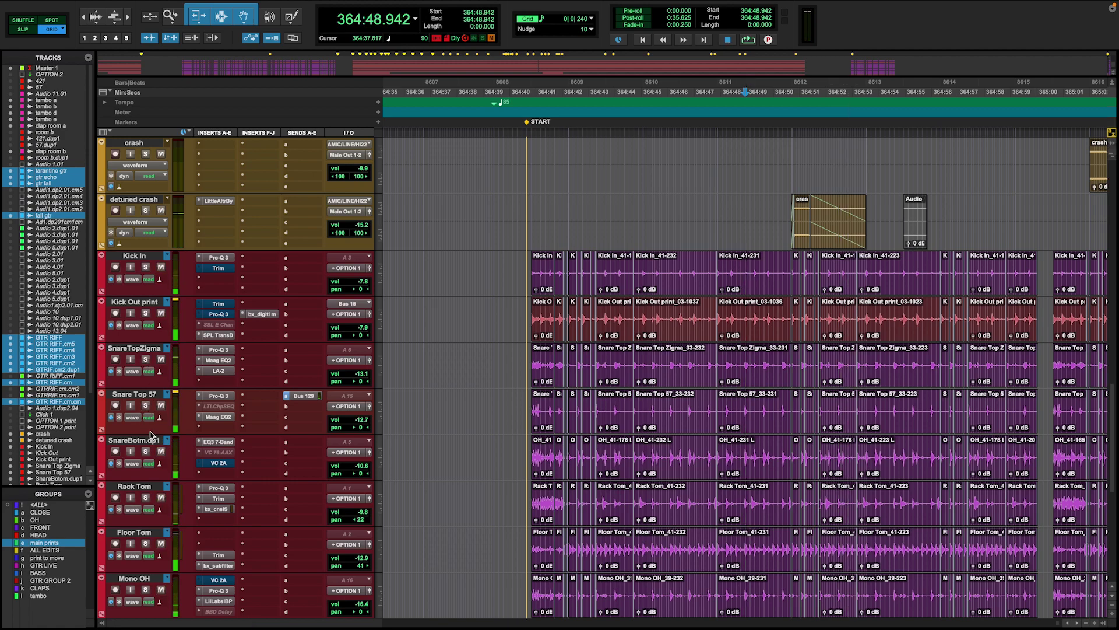
{"action": "left_click", "coordinate": [144, 395]}
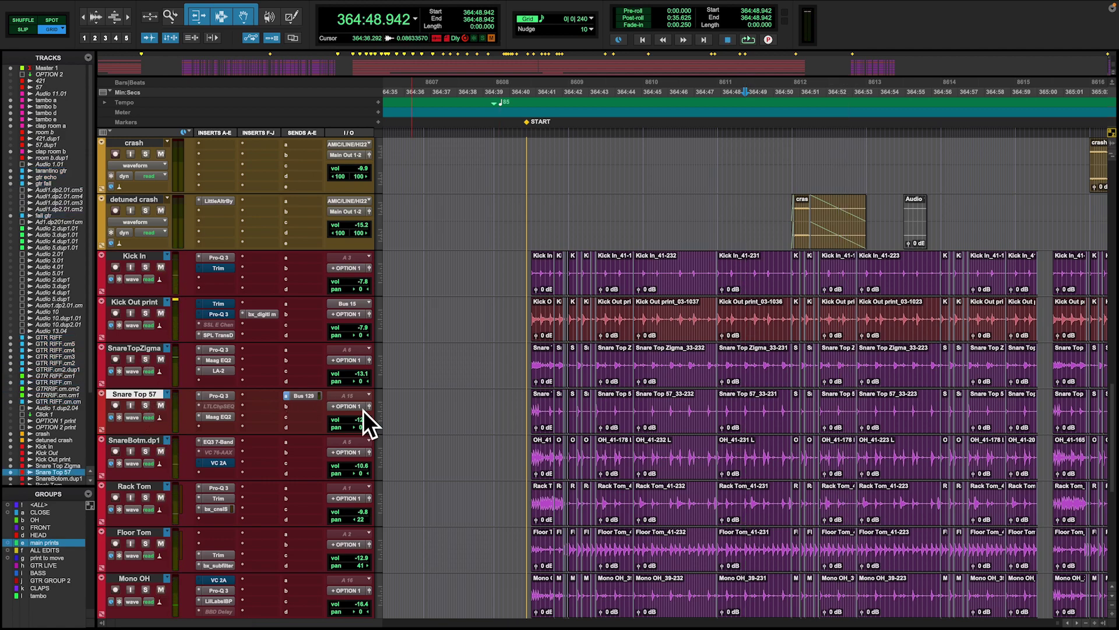
Review the Talkback Limiter, SSL G Bus Compressor and first soothe2 on the DRUM BUS, moving the plug-in window clear of the inserts.
{"action": "scroll", "coordinate": [348, 415], "scroll_direction": "down", "scroll_amount": 8}
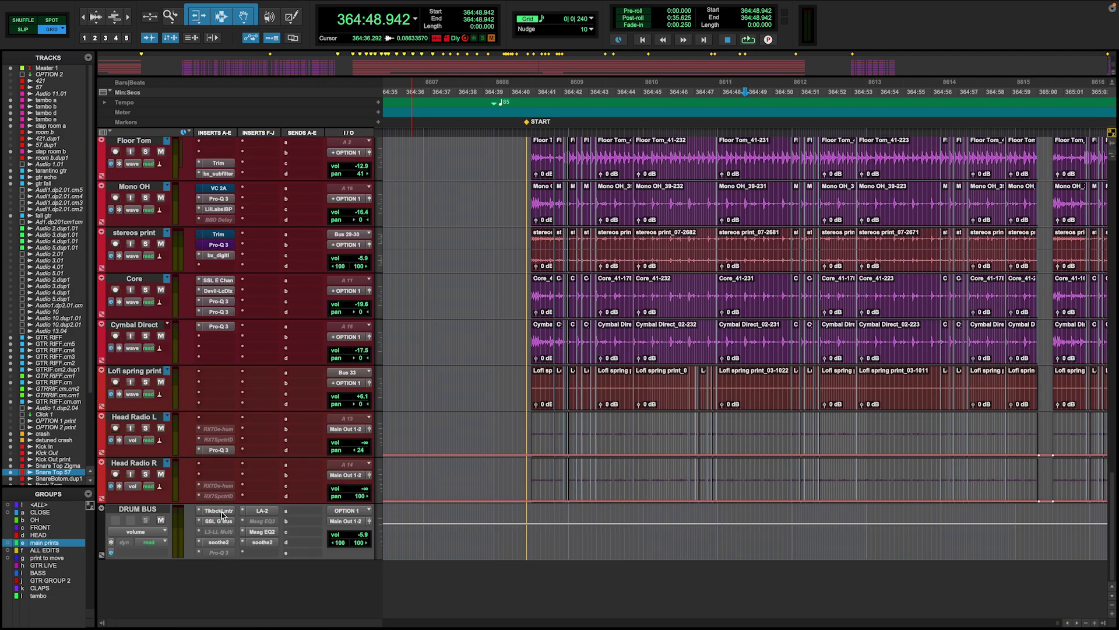
{"action": "left_click", "coordinate": [222, 512]}
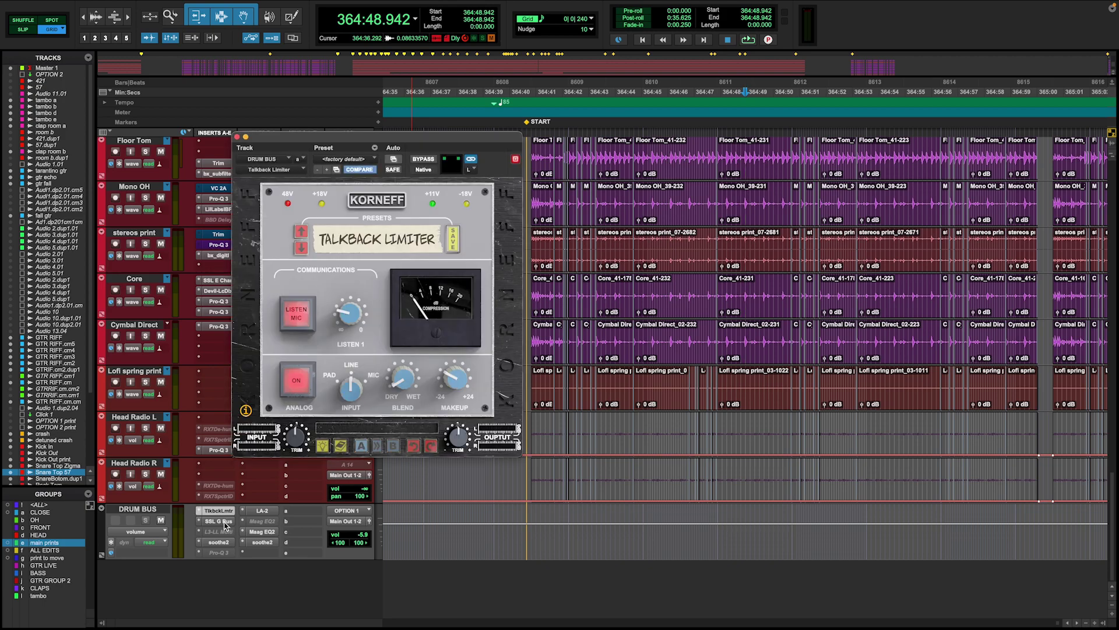
{"action": "left_click", "coordinate": [220, 521]}
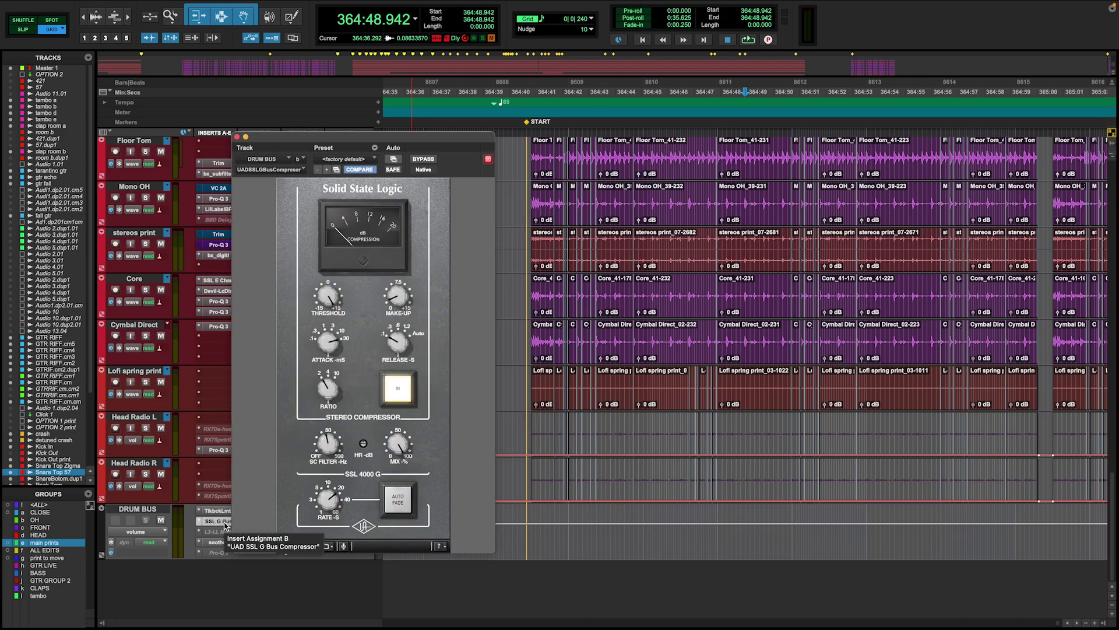
{"action": "left_click", "coordinate": [221, 544]}
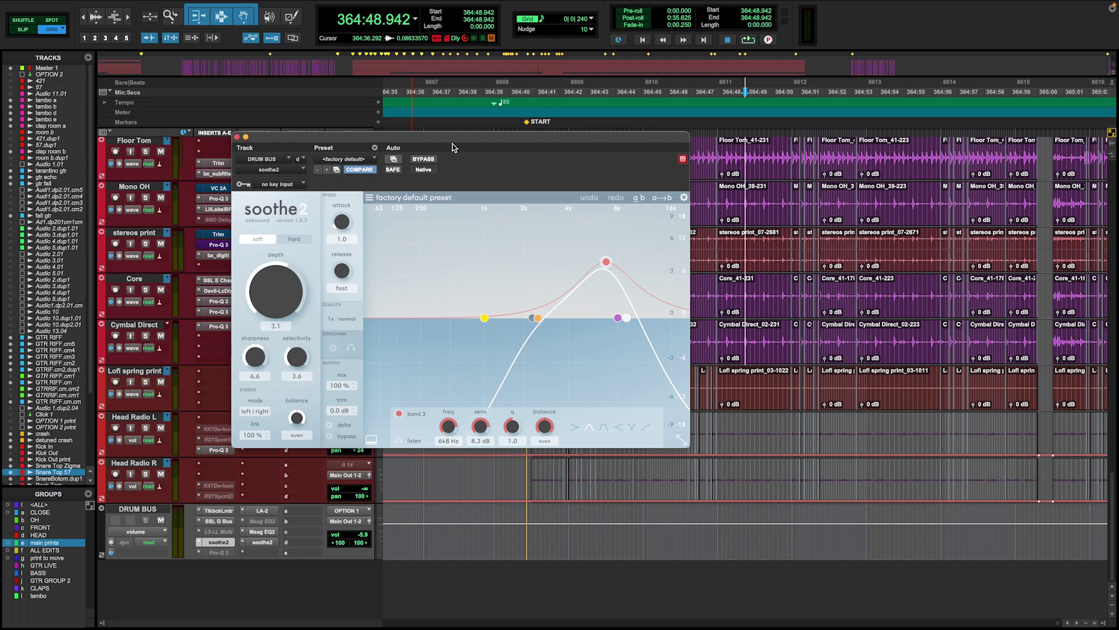
{"action": "left_click_drag", "start_coordinate": [456, 137], "coordinate": [333, 54]}
Review the LA-2, active Maag EQ2 and second soothe2 on the DRUM BUS and close the plug-in window.
{"action": "left_click", "coordinate": [261, 510]}
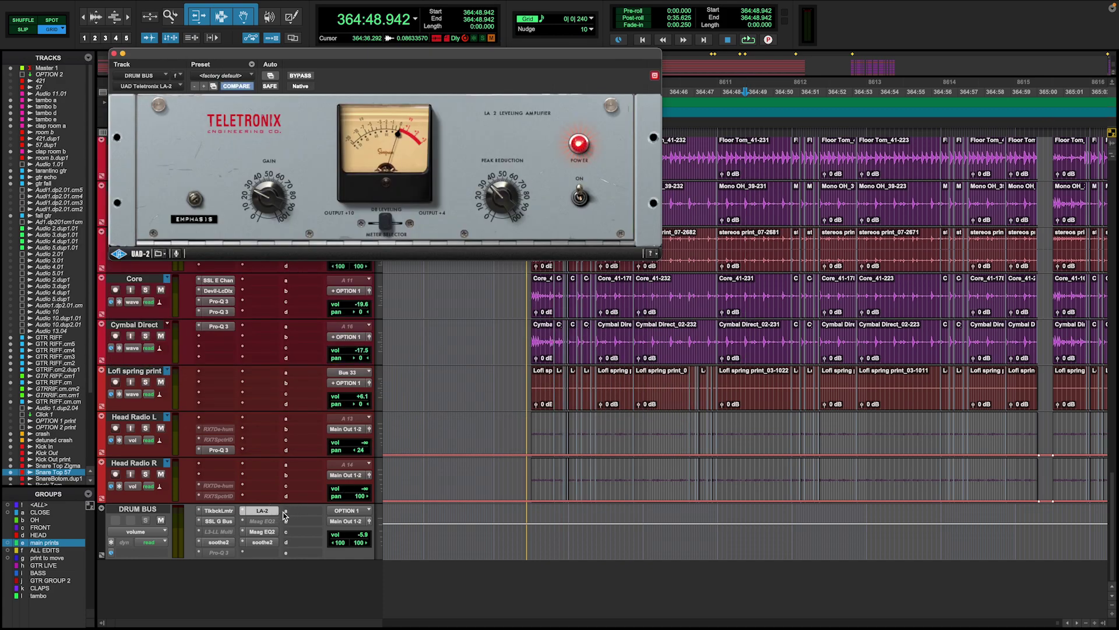
{"action": "left_click", "coordinate": [262, 532]}
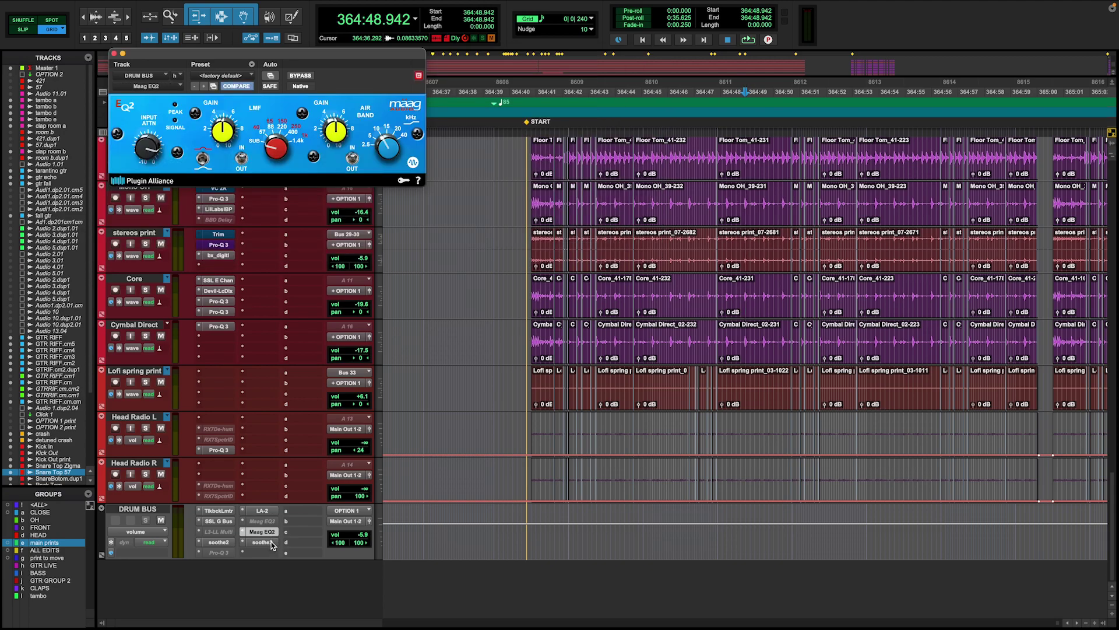
{"action": "left_click", "coordinate": [262, 542]}
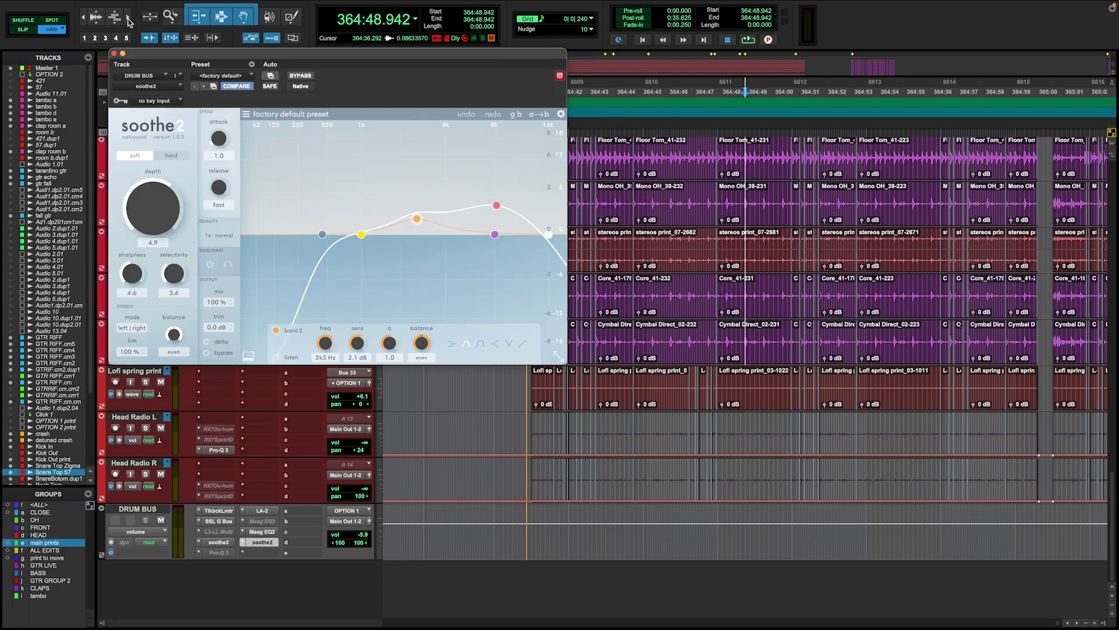
{"action": "left_click", "coordinate": [116, 53]}
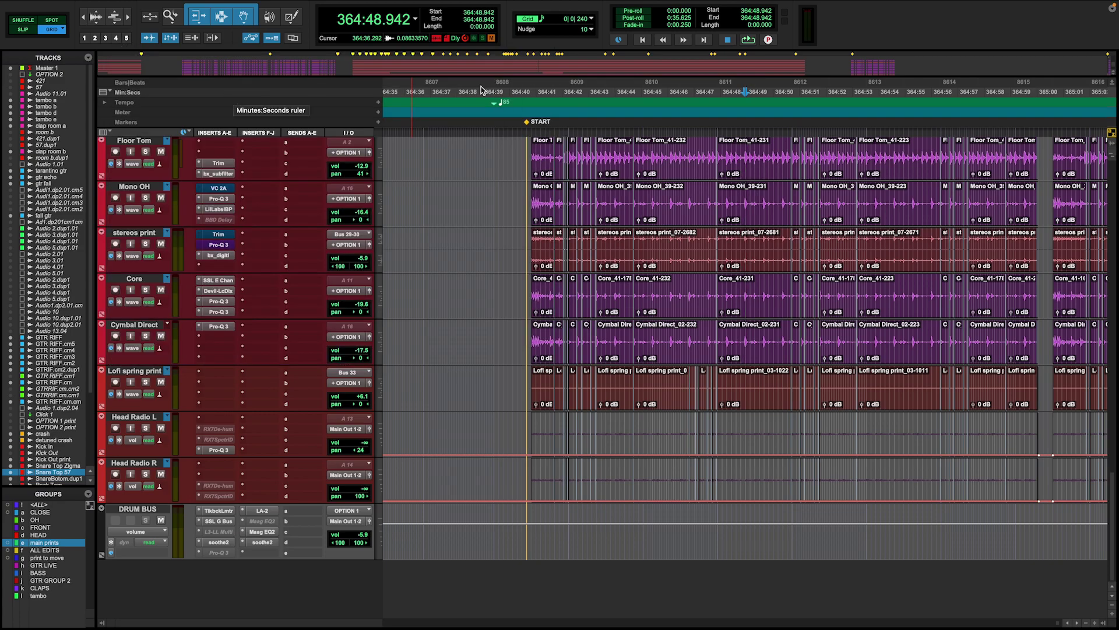
Inspect the Pro-Q 3 EQ curve on the Master 1 track and close its window.
{"action": "scroll", "coordinate": [649, 355], "scroll_direction": "up", "scroll_amount": 3}
{"action": "scroll", "coordinate": [648, 355], "scroll_direction": "down", "scroll_amount": 3}
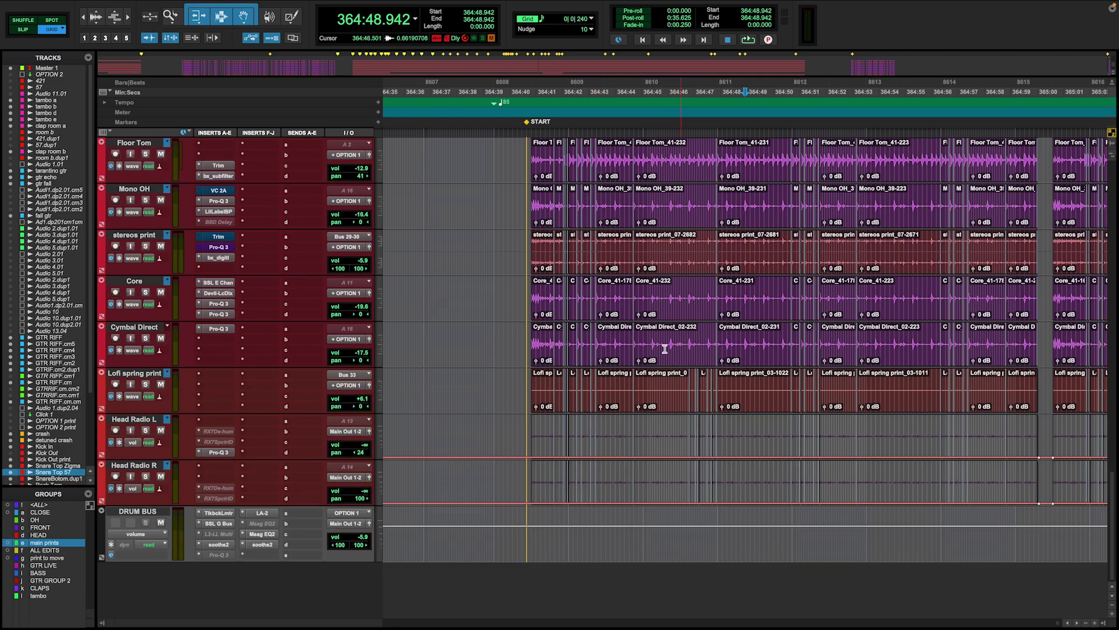
{"action": "scroll", "coordinate": [828, 414], "scroll_direction": "up", "scroll_amount": 15}
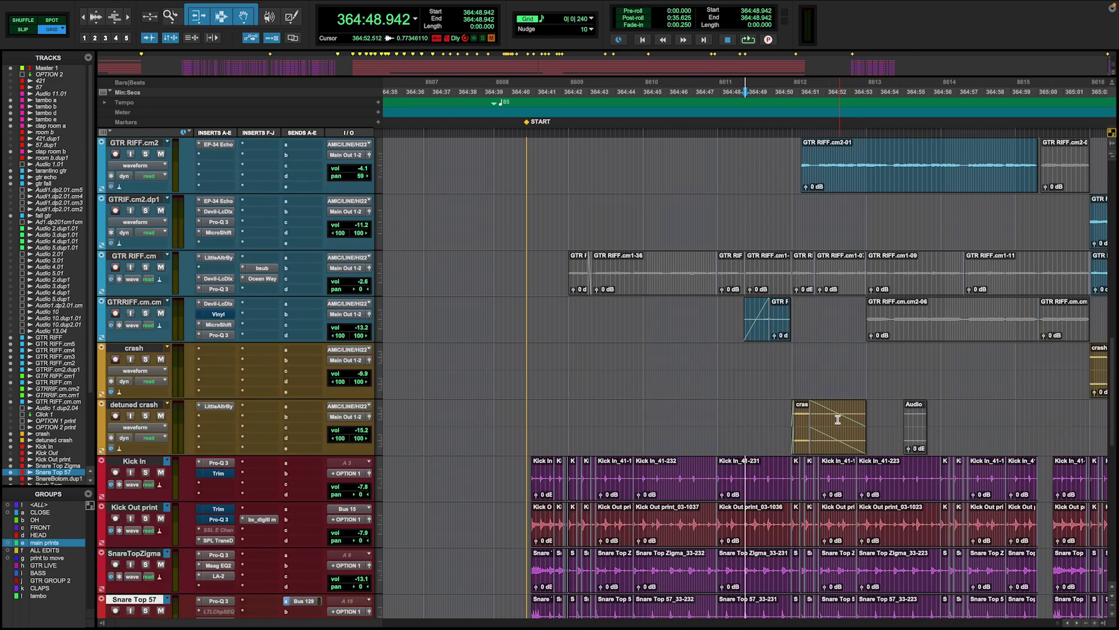
{"action": "scroll", "coordinate": [540, 367], "scroll_direction": "up", "scroll_amount": 10}
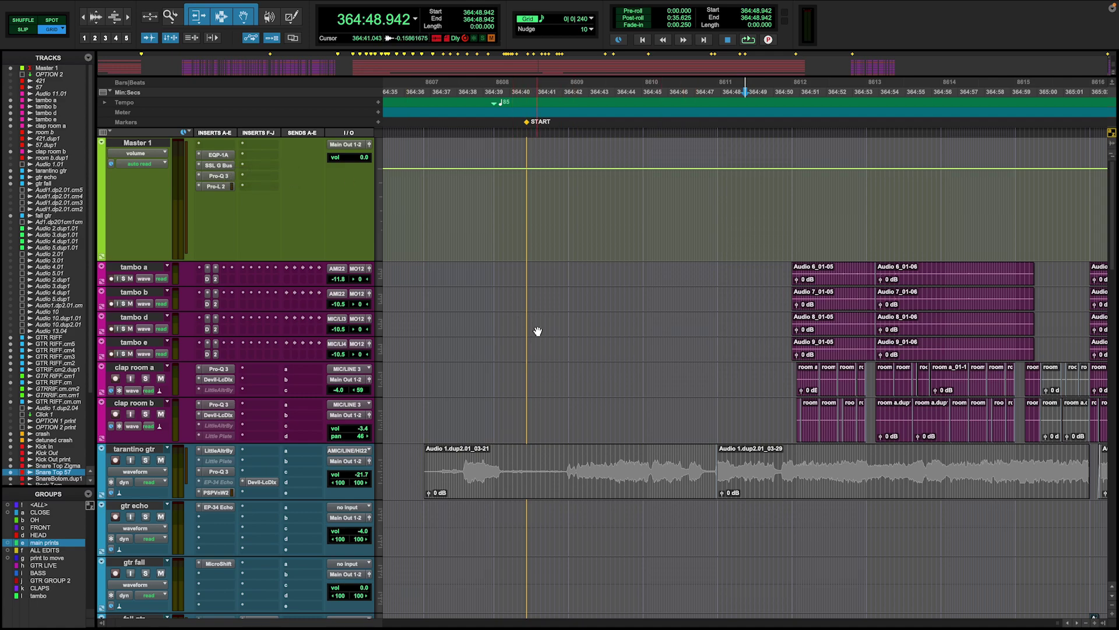
{"action": "left_click", "coordinate": [227, 176]}
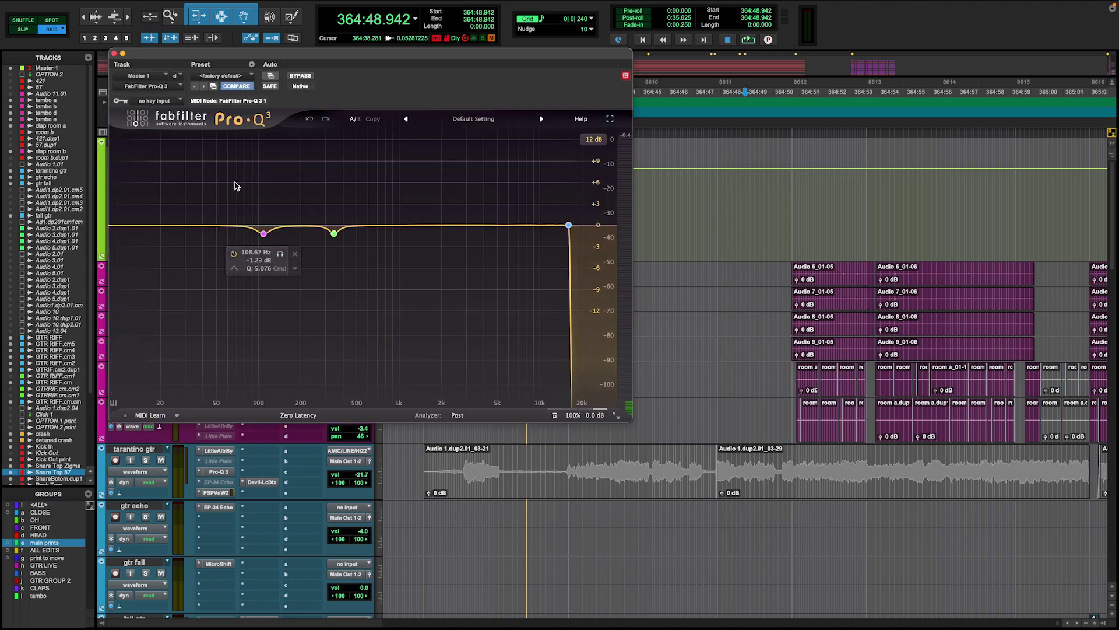
{"action": "left_click", "coordinate": [115, 54]}
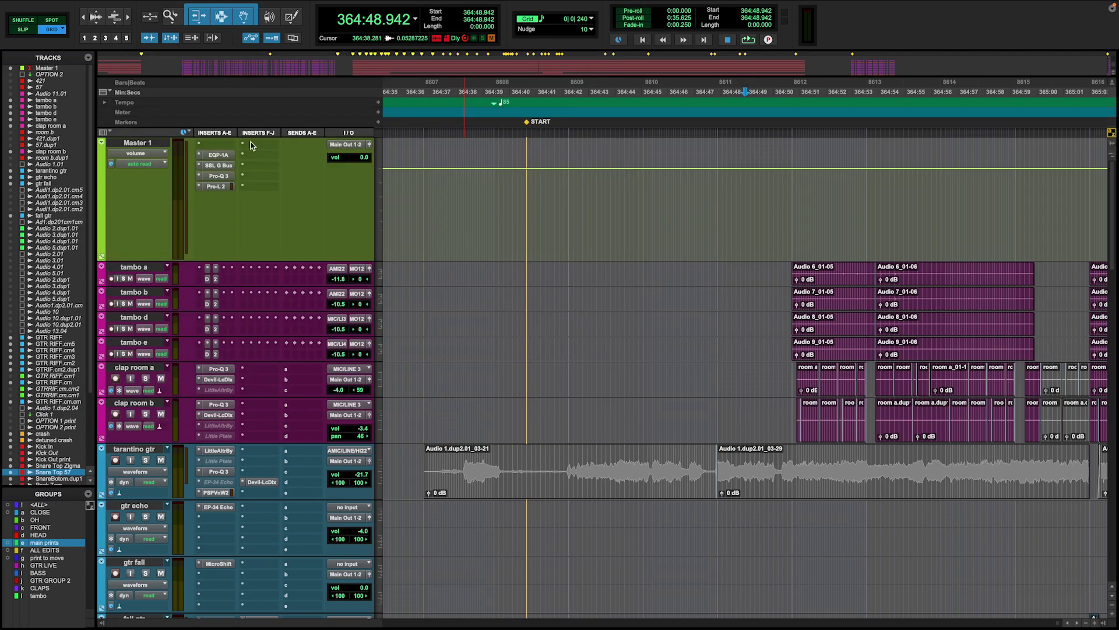
Inspect the Pro-L 2 limiter on Master 1, then compare playback with the Master 1 inserts bypassed and active.
{"action": "left_click", "coordinate": [217, 187]}
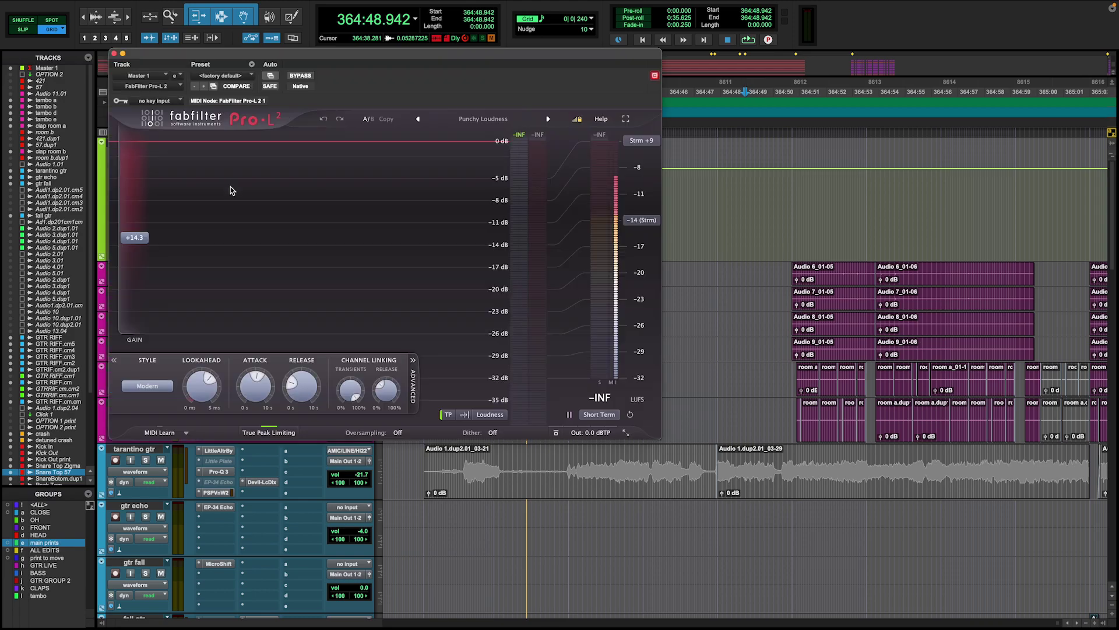
{"action": "left_click", "coordinate": [115, 54]}
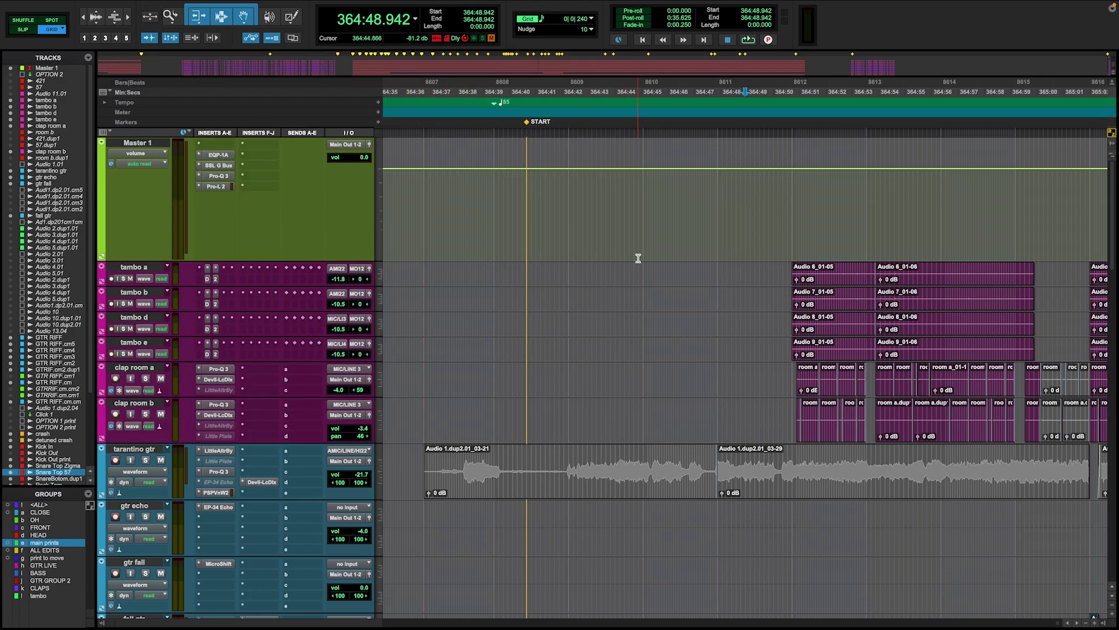
{"action": "left_click", "coordinate": [215, 157]}
{"action": "key", "text": "space"}
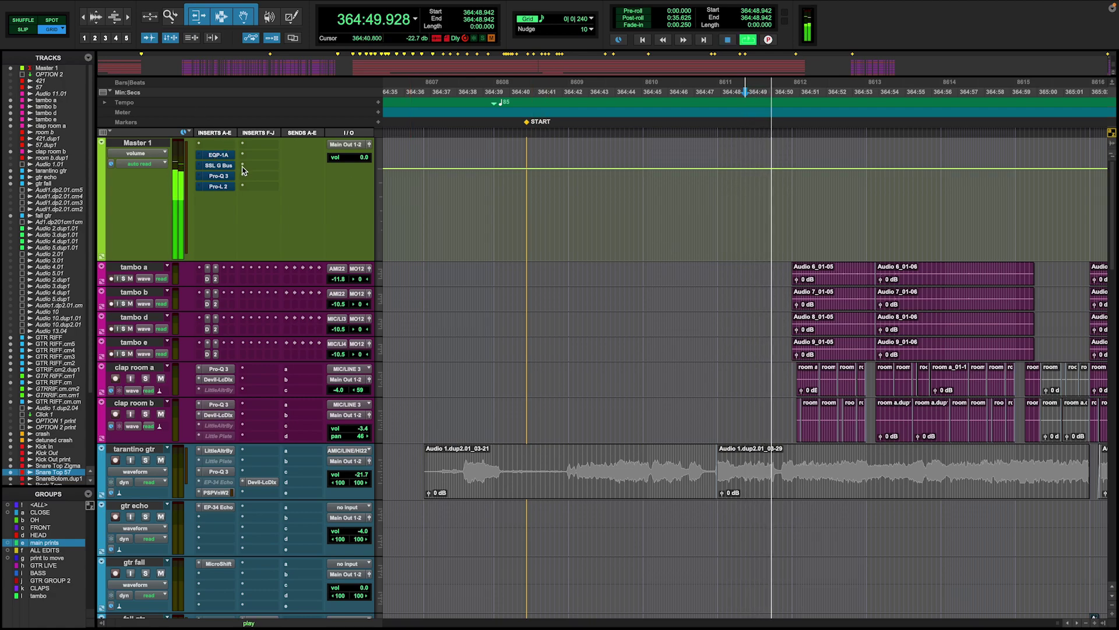
{"action": "left_click", "coordinate": [223, 157], "text": "super"}
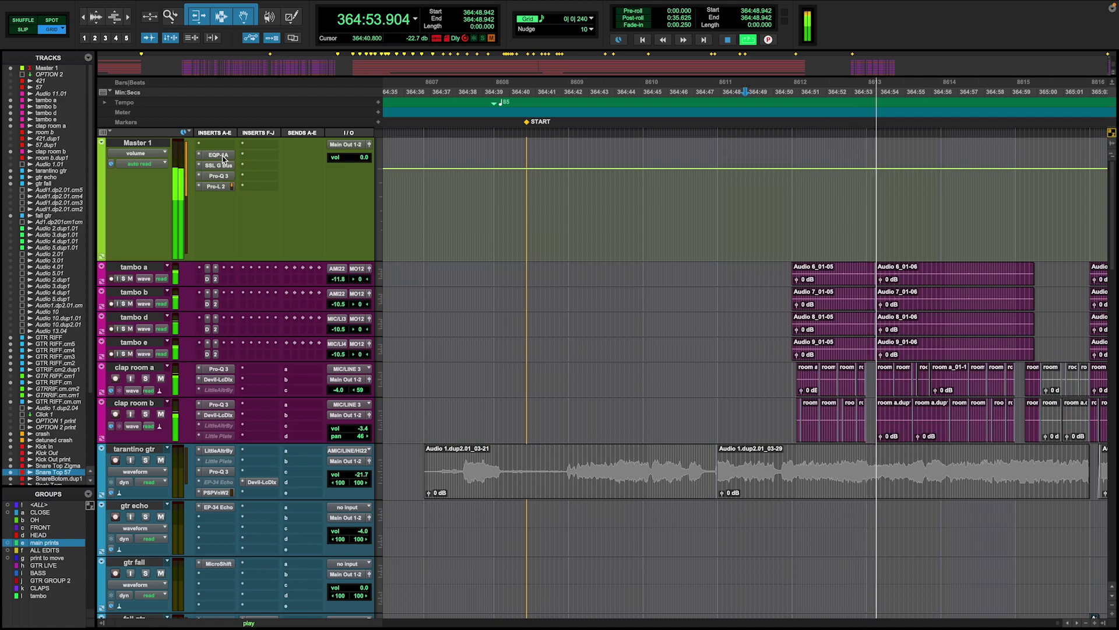
{"action": "key", "text": "space"}
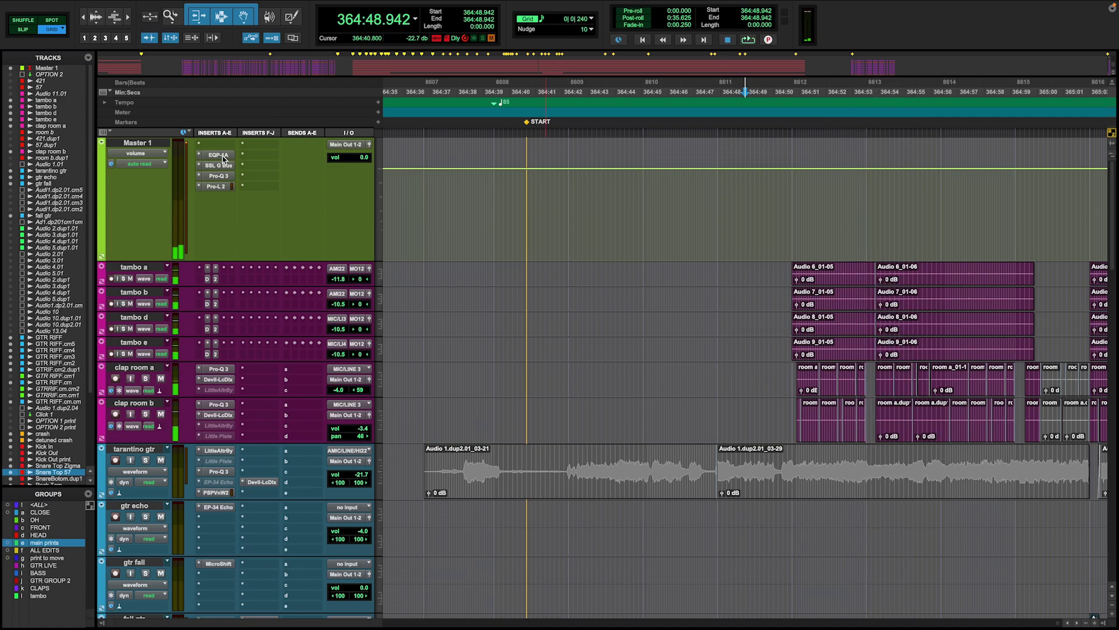
Audition the drum tracks soloed together from 364:46.825 and stop playback.
{"action": "key", "text": "super+bracketleft"}
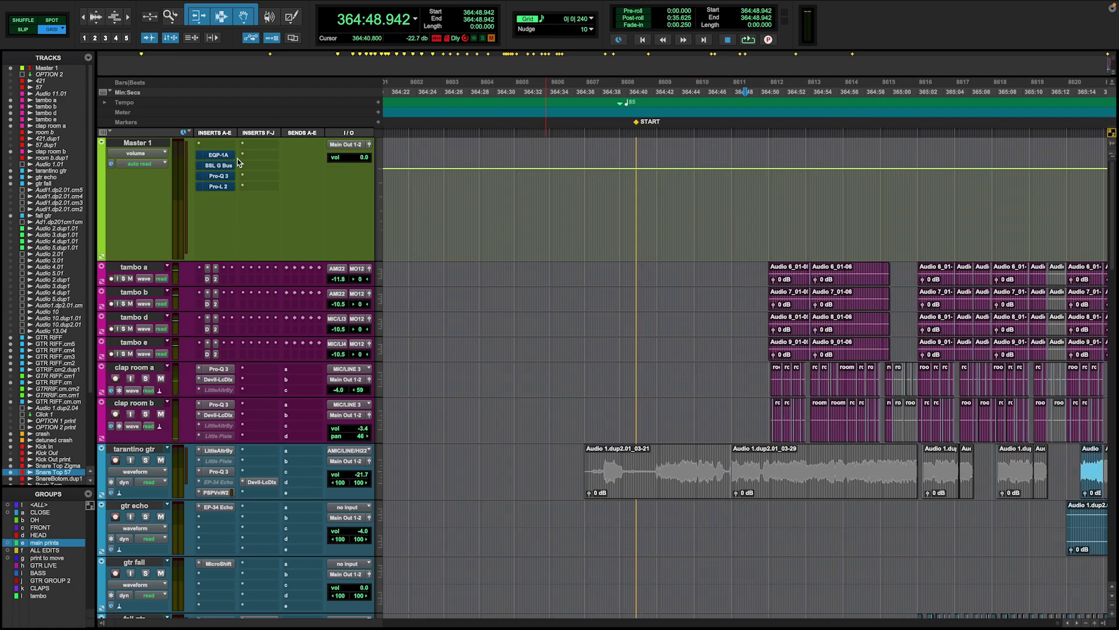
{"action": "scroll", "coordinate": [734, 287], "scroll_direction": "down", "scroll_amount": 20}
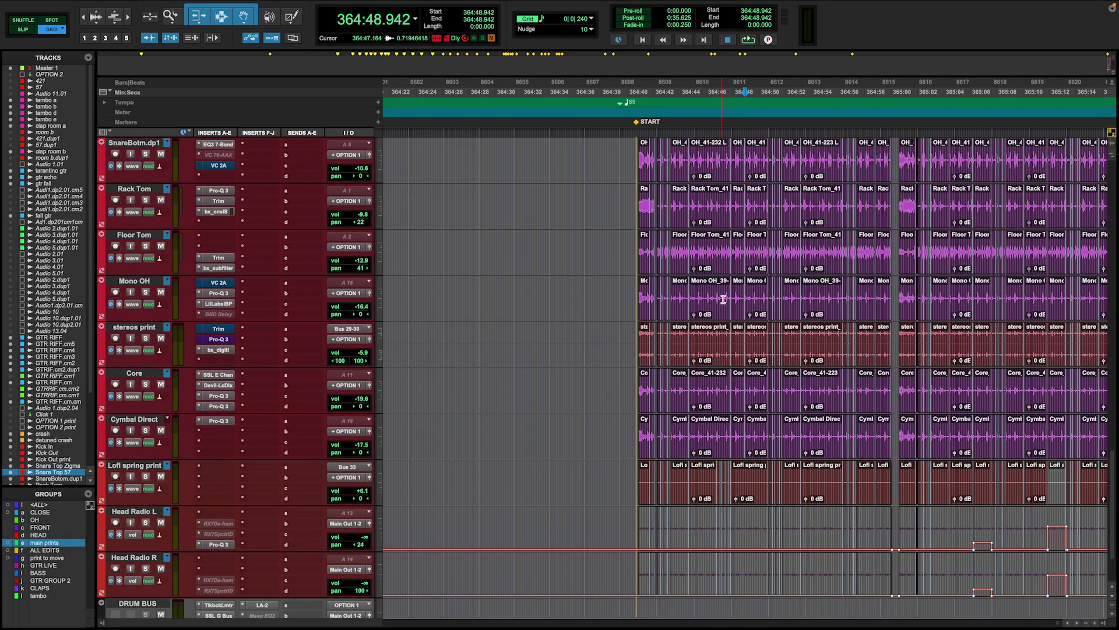
{"action": "scroll", "coordinate": [671, 366], "scroll_direction": "down", "scroll_amount": 3}
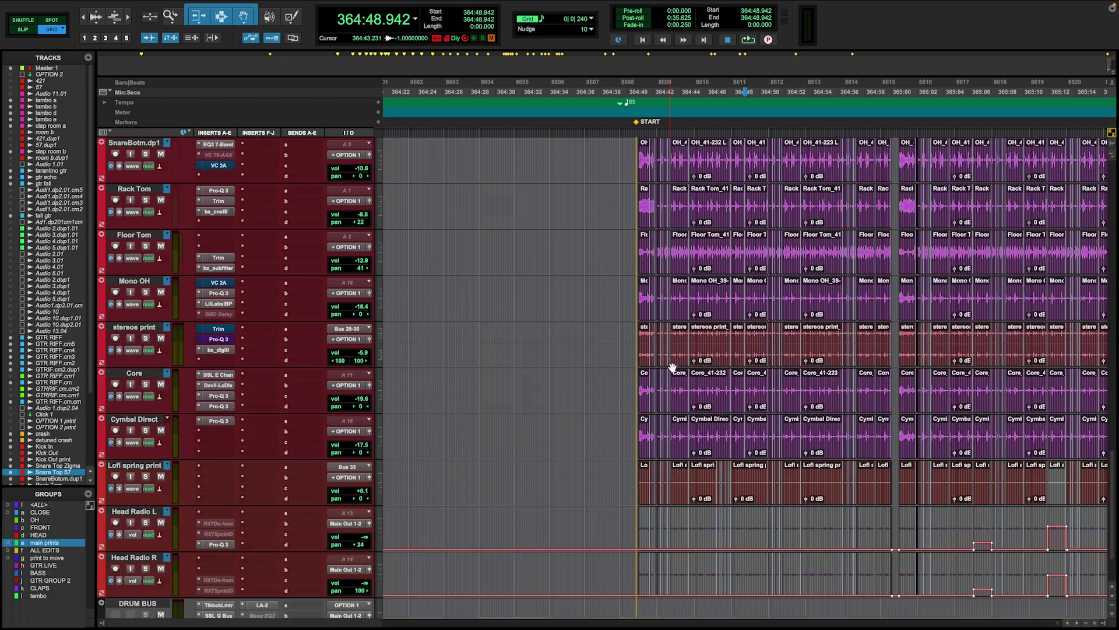
{"action": "key", "text": "super+bracketleft"}
{"action": "scroll", "coordinate": [700, 326], "scroll_direction": "up", "scroll_amount": 18}
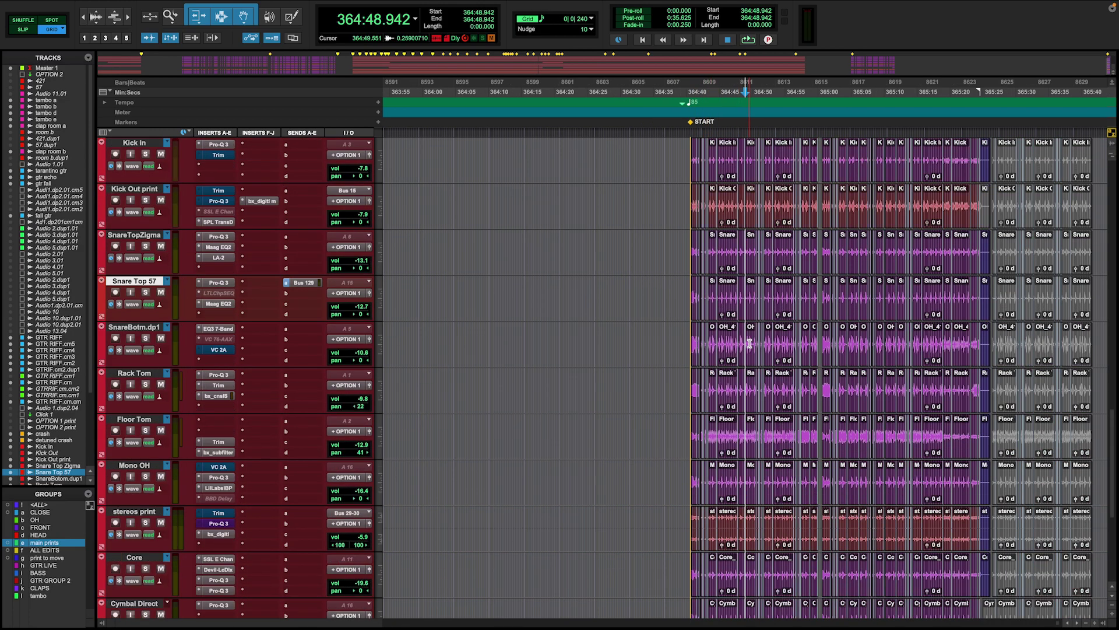
{"action": "left_click", "coordinate": [731, 210]}
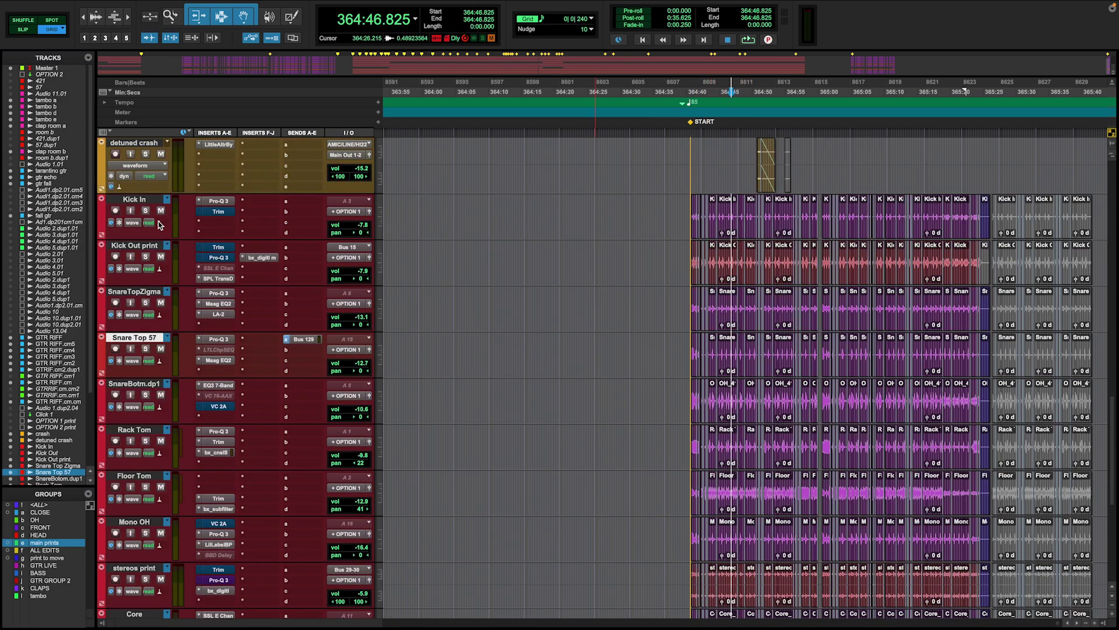
{"action": "key", "text": "space"}
{"action": "key", "text": "super+bracketright"}
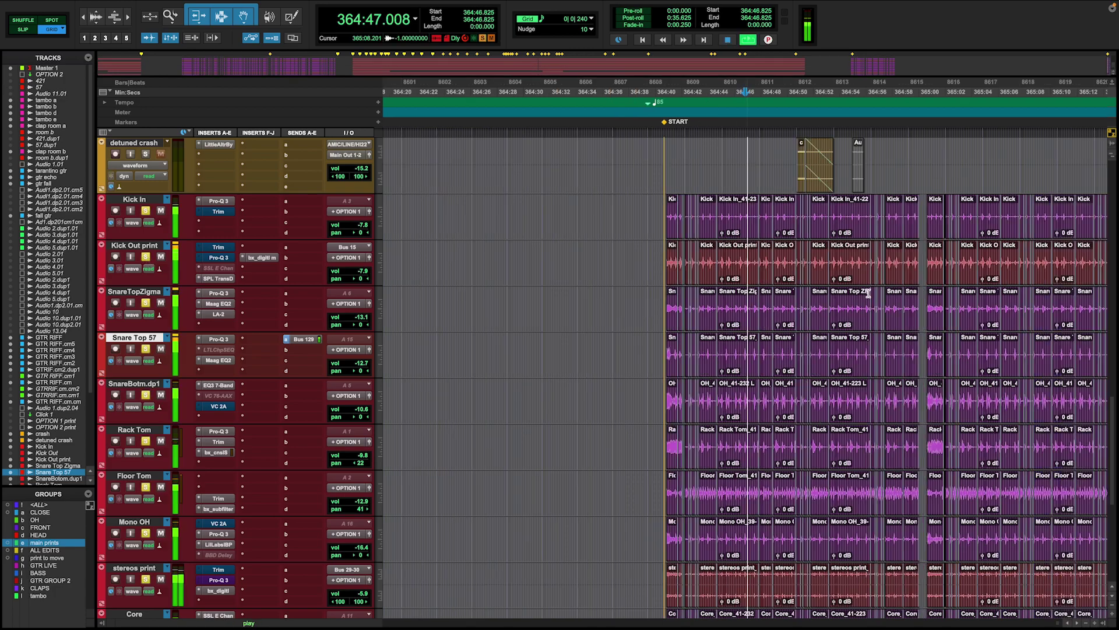
{"action": "scroll", "coordinate": [696, 307], "scroll_direction": "down", "scroll_amount": 9}
{"action": "scroll", "coordinate": [696, 307], "scroll_direction": "down", "scroll_amount": 6}
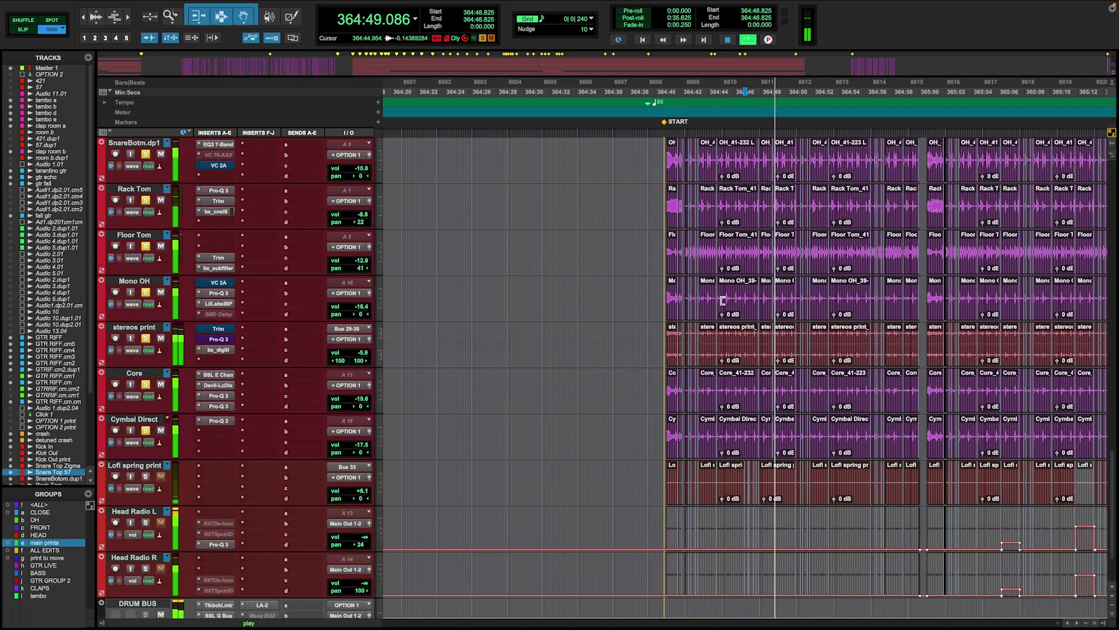
{"action": "scroll", "coordinate": [201, 231], "scroll_direction": "up", "scroll_amount": 6}
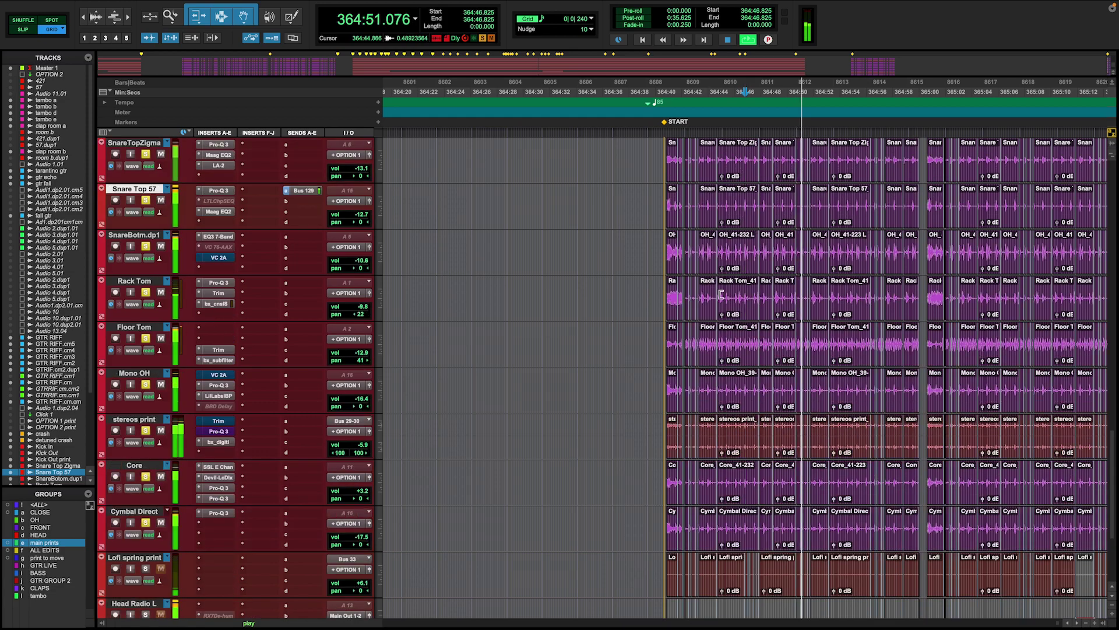
{"action": "key", "text": "space"}
Clear the drum-track solos, then solo the Mono OH track and audition it.
{"action": "scroll", "coordinate": [156, 237], "scroll_direction": "up", "scroll_amount": 6}
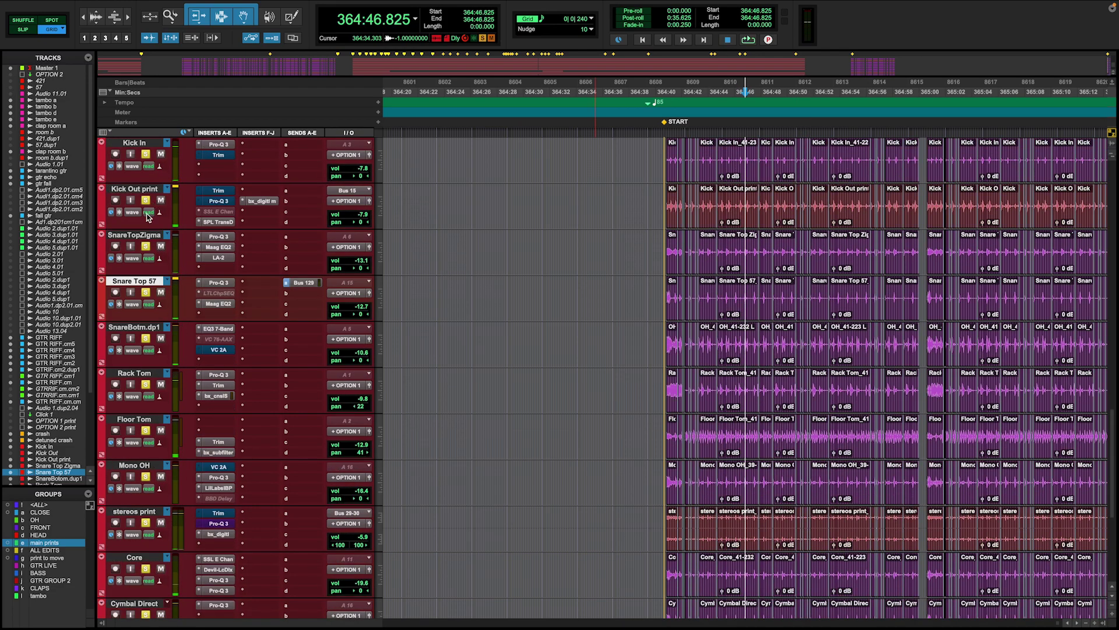
{"action": "left_click", "coordinate": [146, 338]}
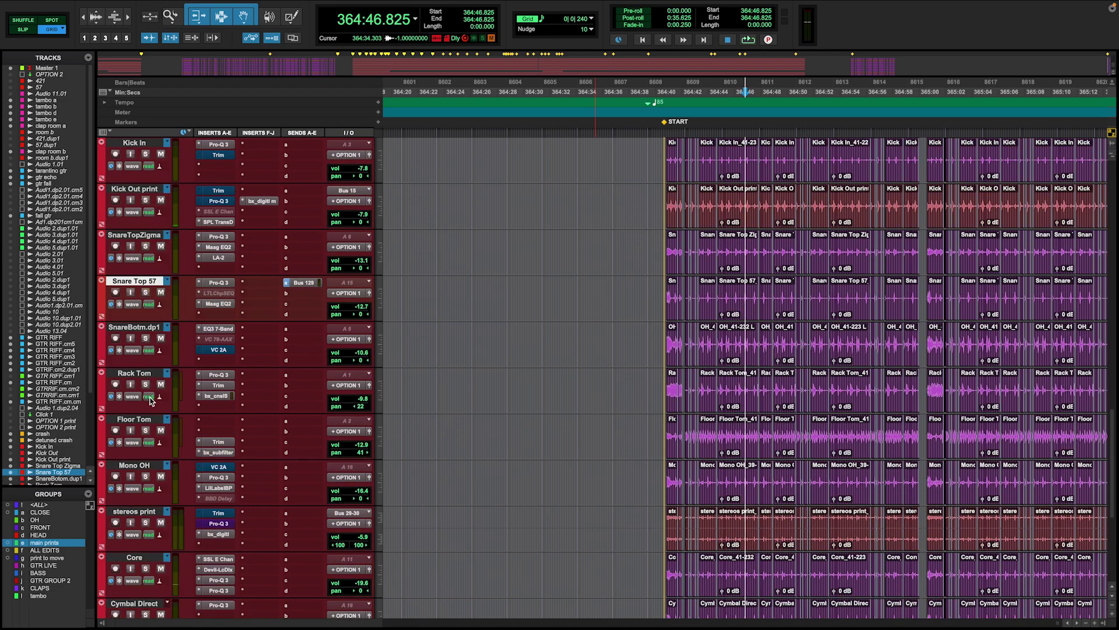
{"action": "scroll", "coordinate": [151, 401], "scroll_direction": "down", "scroll_amount": 6}
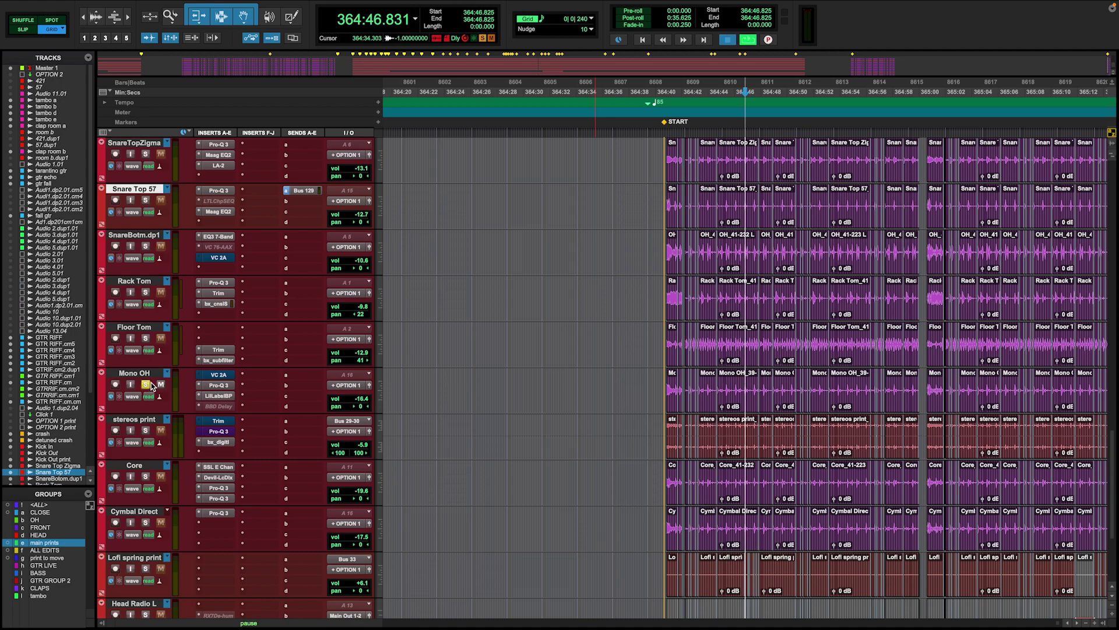
{"action": "key", "text": "space"}
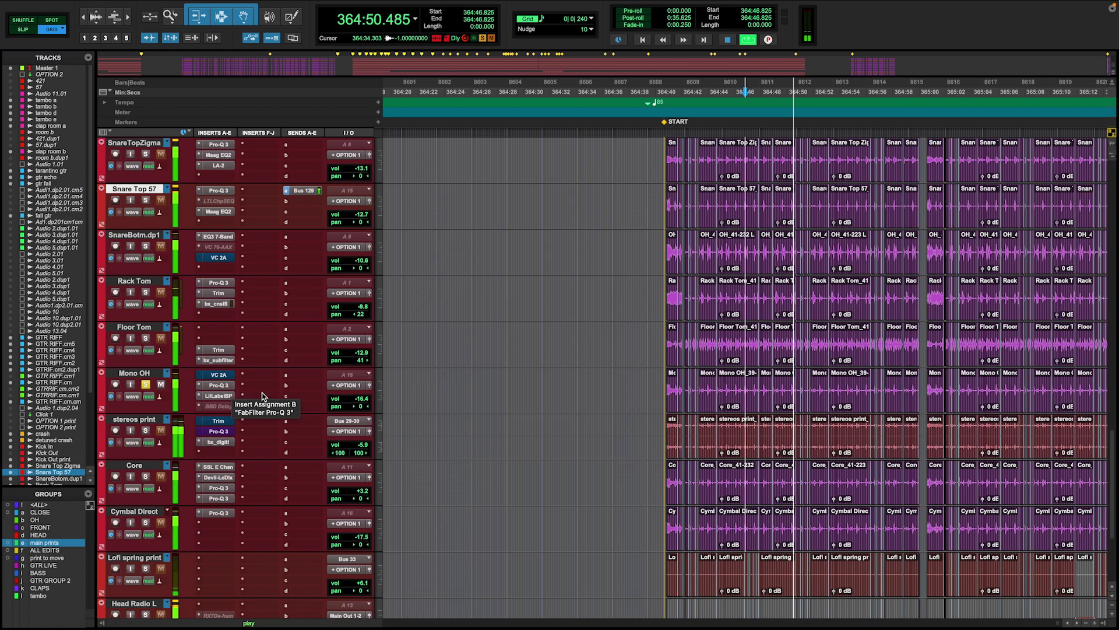
Add stereos print to the Mono OH solo, then audition stereos print alone and stop playback.
{"action": "left_click", "coordinate": [146, 431]}
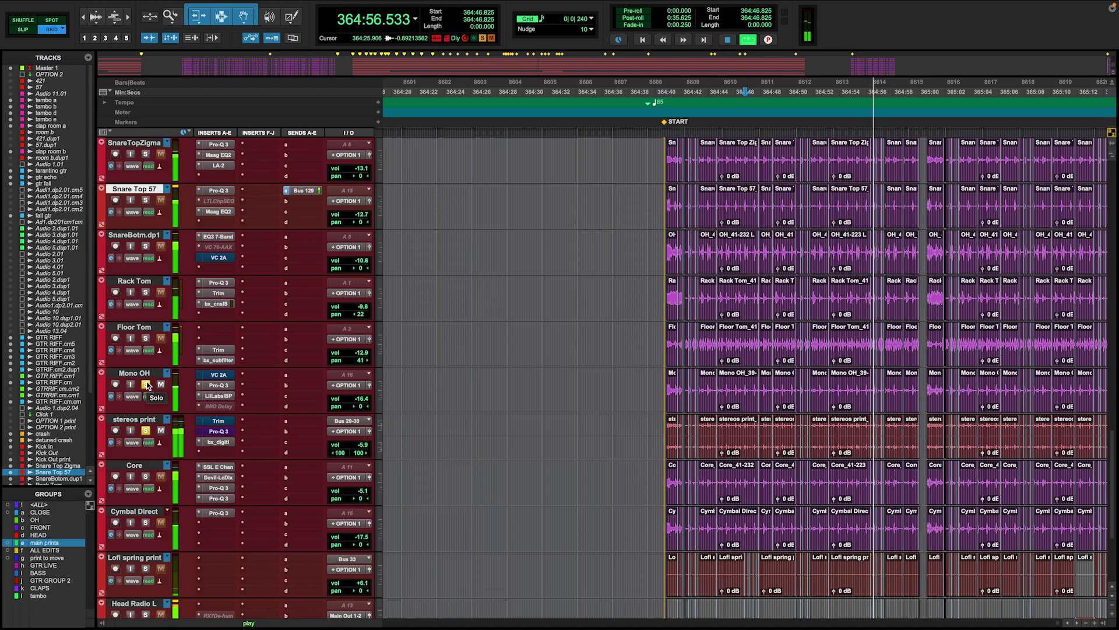
{"action": "scroll", "coordinate": [147, 385], "scroll_direction": "down", "scroll_amount": 1}
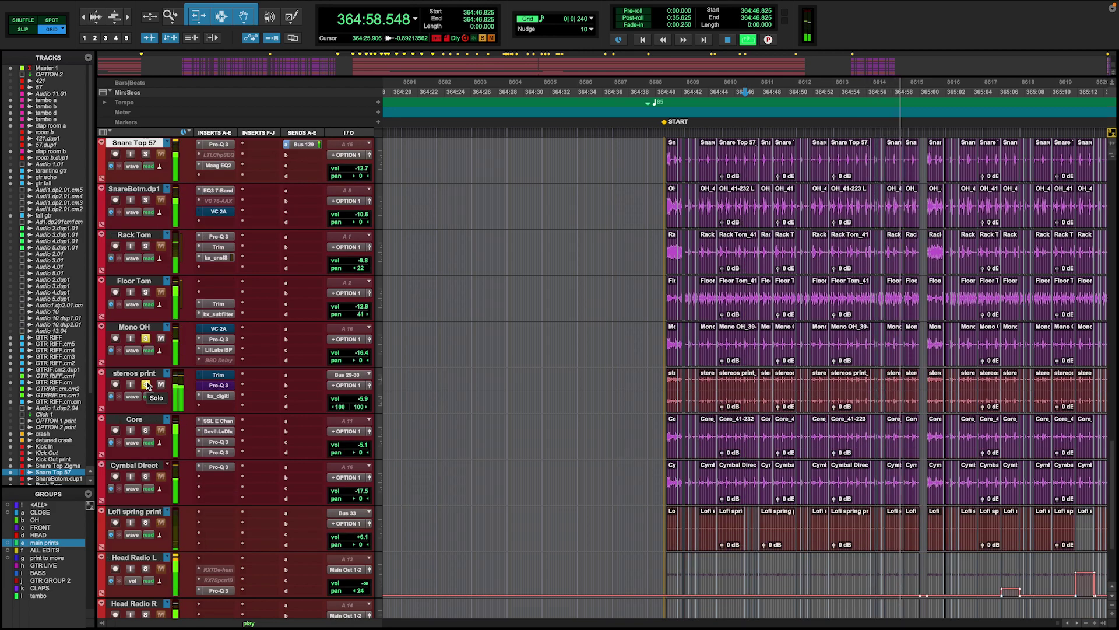
{"action": "scroll", "coordinate": [147, 385], "scroll_direction": "up", "scroll_amount": 1}
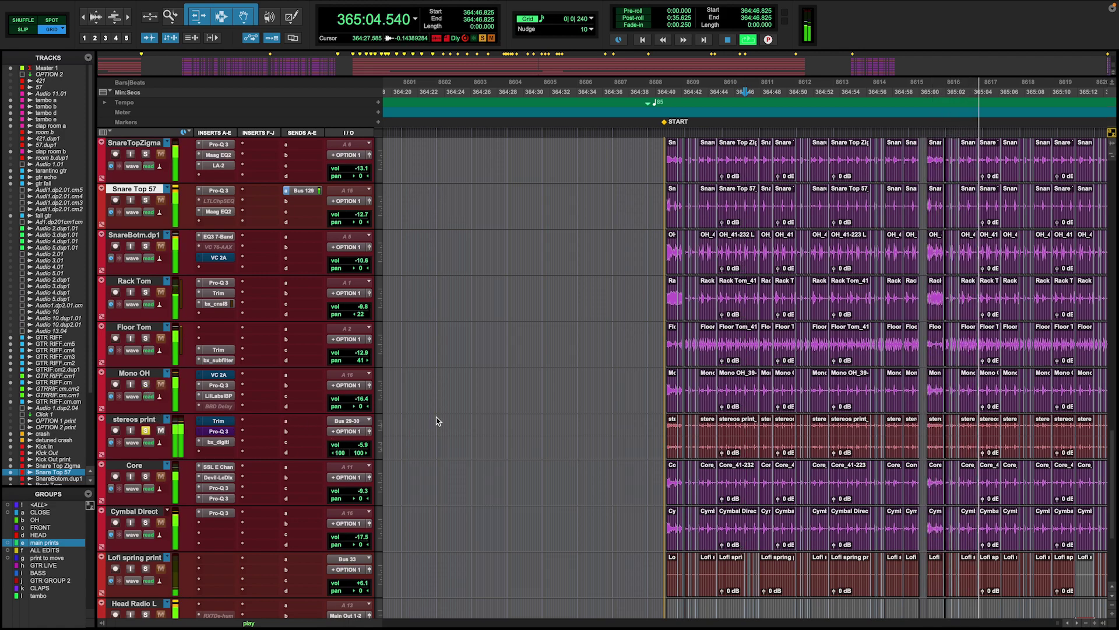
{"action": "scroll", "coordinate": [467, 421], "scroll_direction": "down", "scroll_amount": 2}
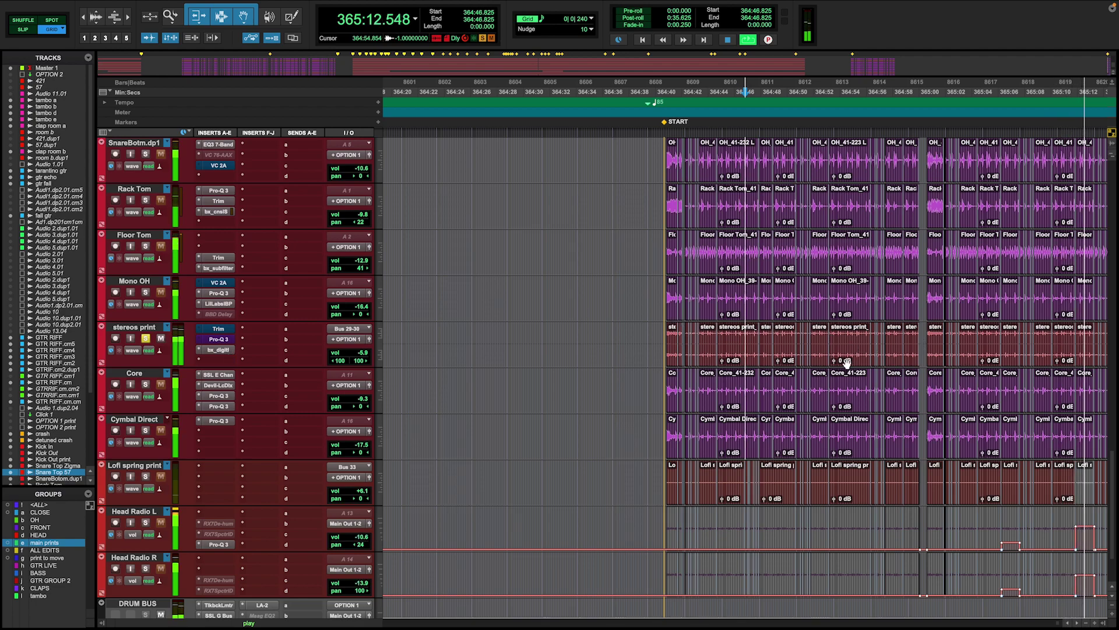
{"action": "key", "text": "space"}
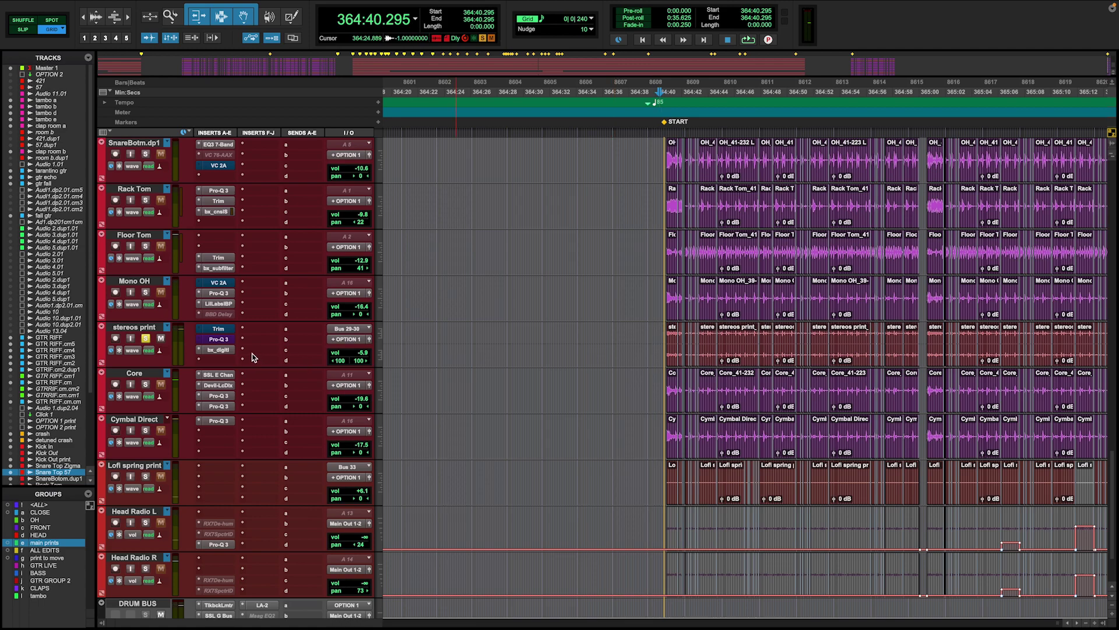
Switch the solo from stereos print to Core and compare its inserts bypassed and active, leaving only the Devil-Loc bypassed.
{"action": "key", "text": "space"}
{"action": "left_click", "coordinate": [146, 384]}
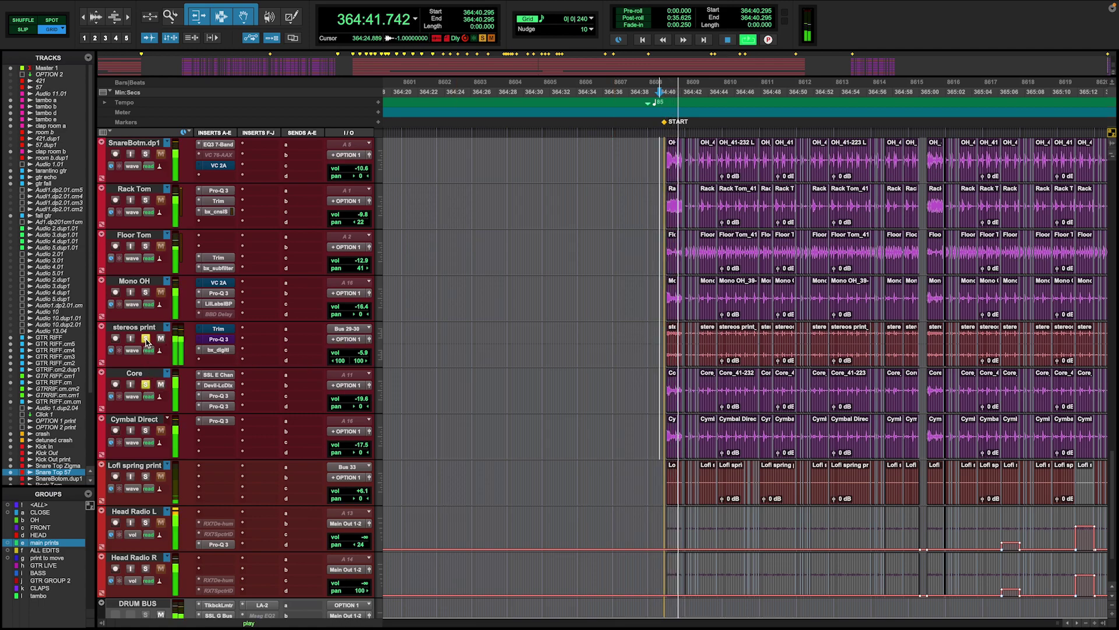
{"action": "left_click", "coordinate": [146, 338]}
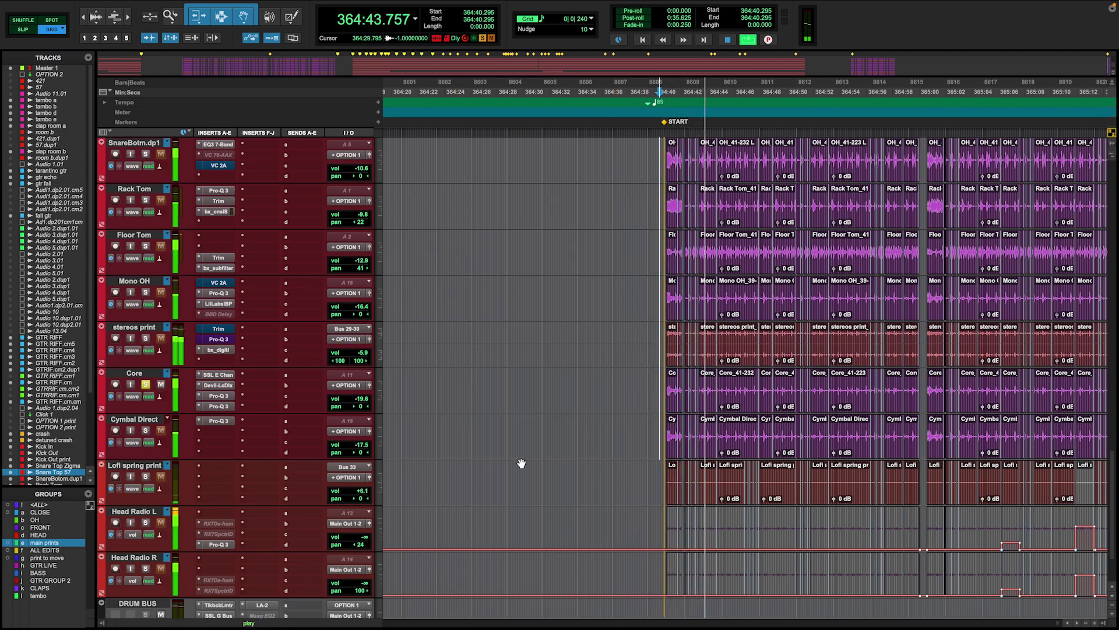
{"action": "key", "text": "ctrl+bracketright"}
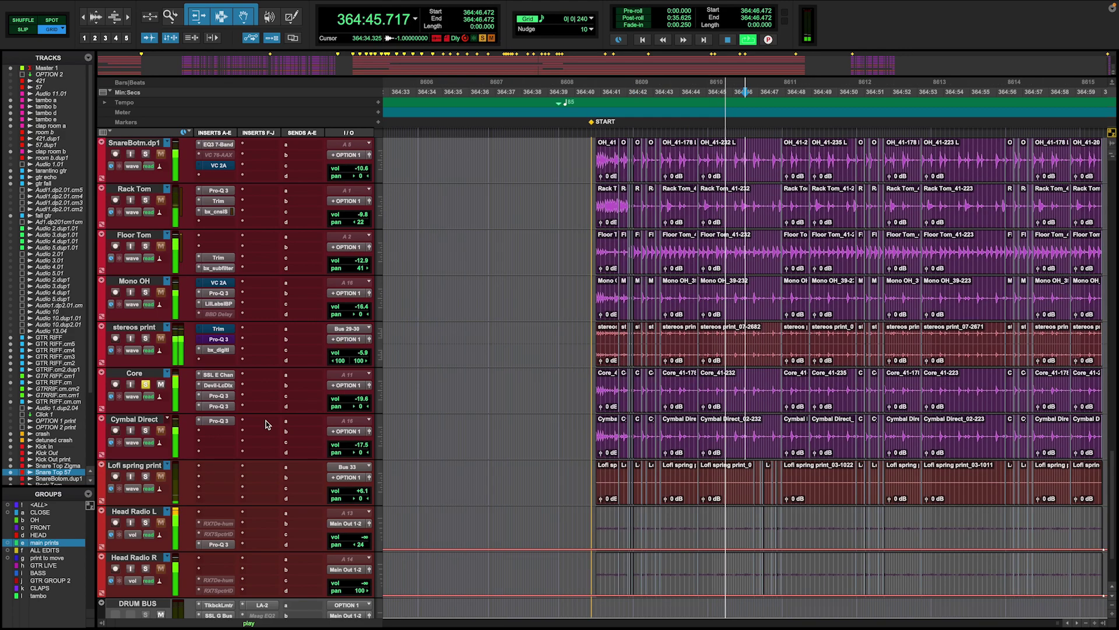
{"action": "left_click", "coordinate": [229, 376], "text": "shift+super"}
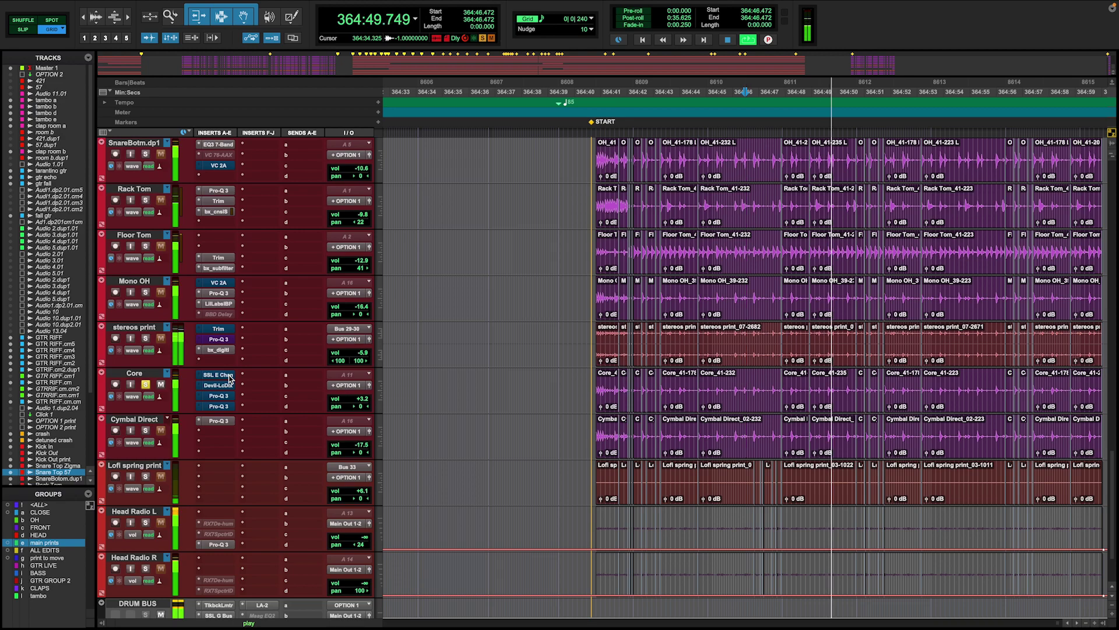
{"action": "left_click", "coordinate": [229, 376], "text": "shift+super"}
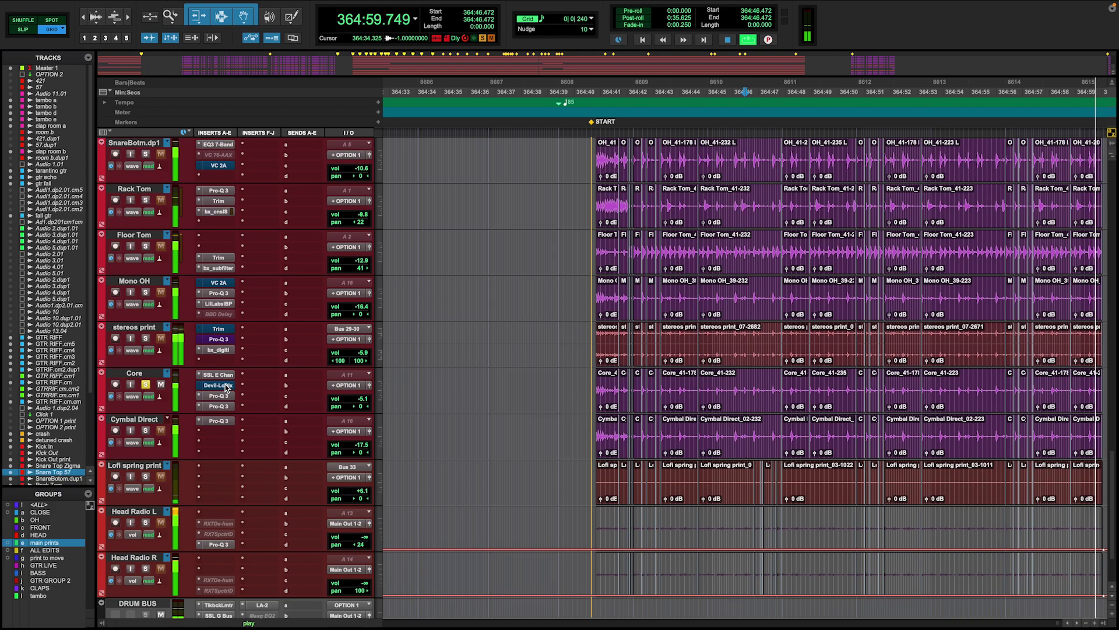
Inspect the SSL E Channel Strip and both Pro-Q 3 equalizers on the Core track, closing each plug-in window.
{"action": "left_click", "coordinate": [226, 376]}
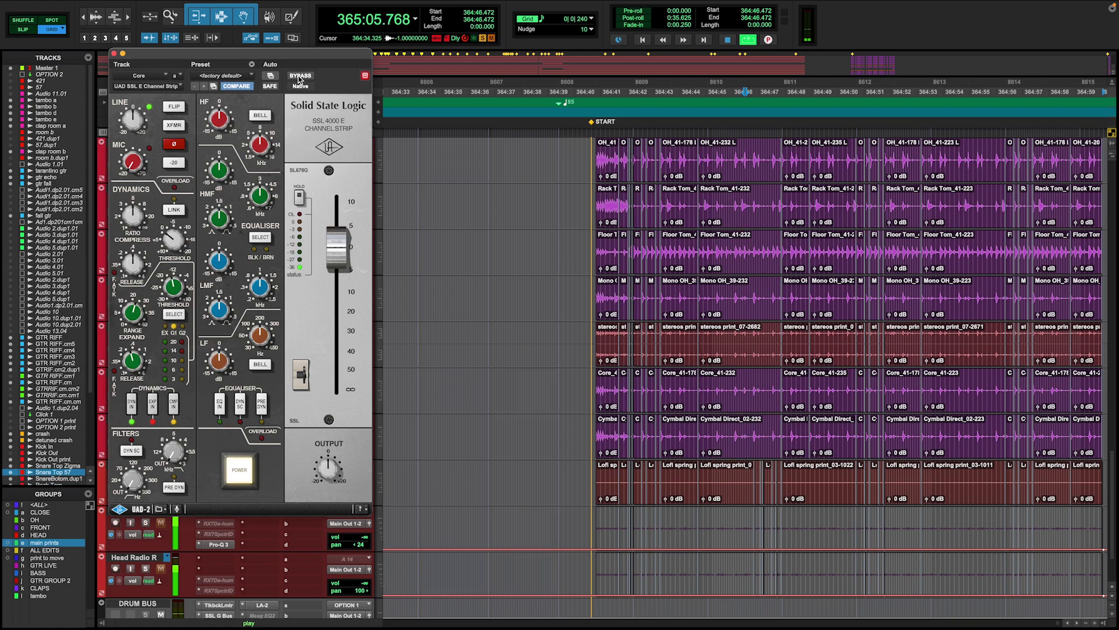
{"action": "left_click", "coordinate": [114, 54]}
{"action": "left_click", "coordinate": [227, 397]}
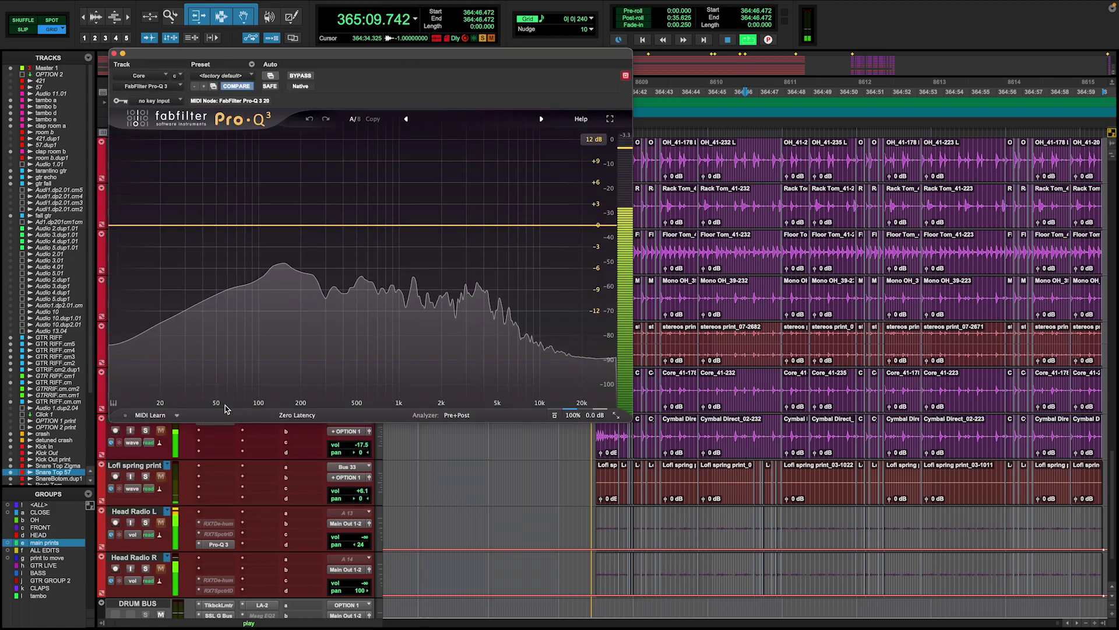
{"action": "left_click", "coordinate": [114, 53]}
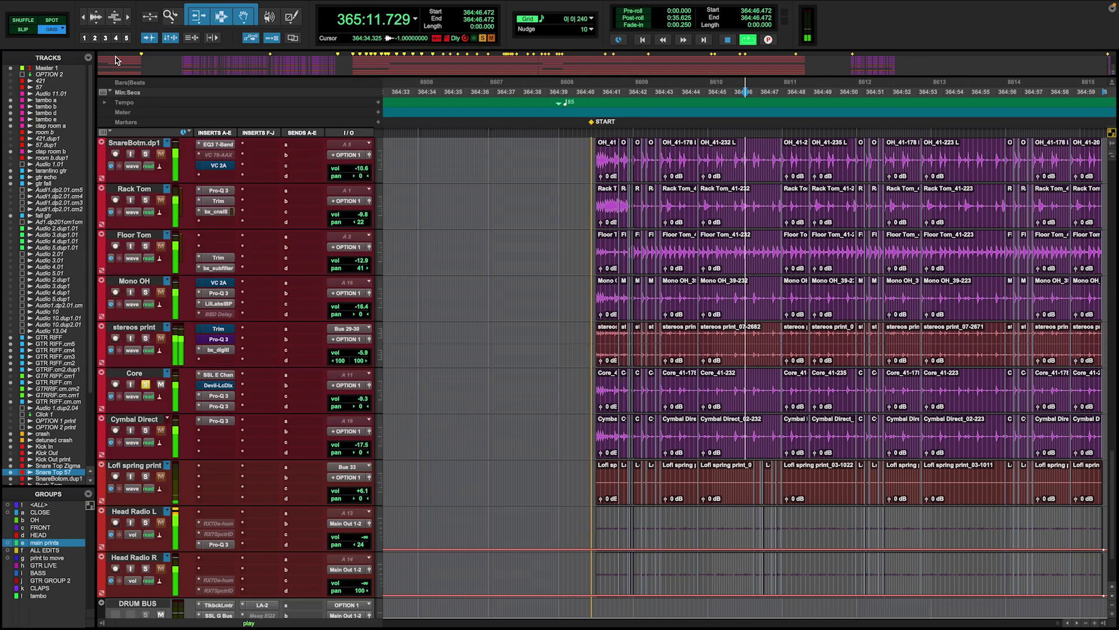
{"action": "left_click", "coordinate": [219, 406]}
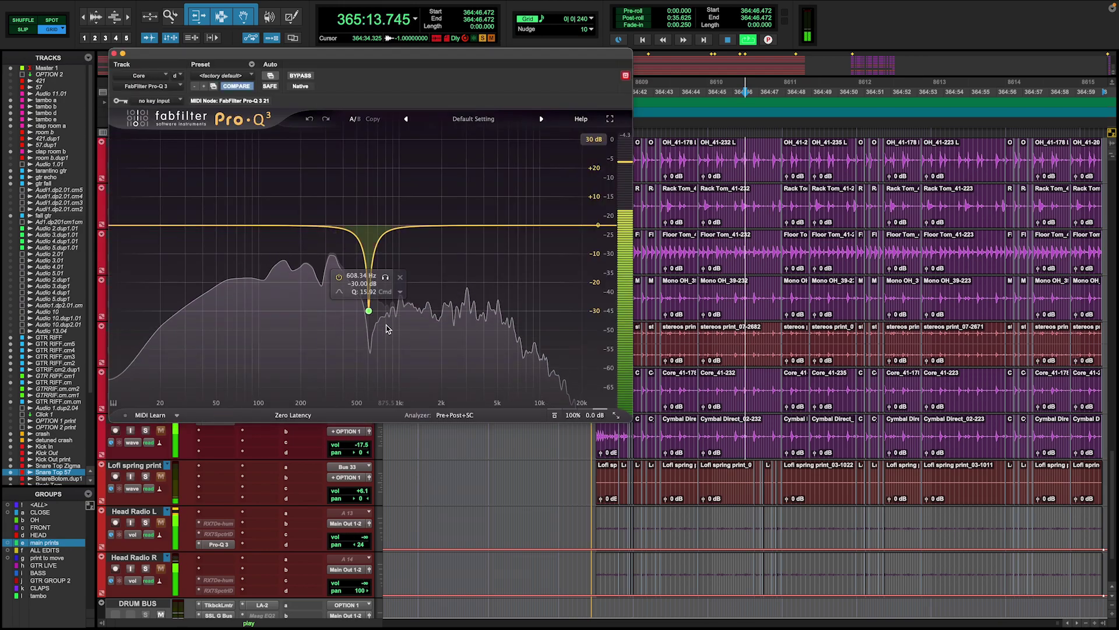
{"action": "left_click", "coordinate": [113, 53]}
Return from the Core solo to the combined drum tracks, stop playback at 364:46.295 and clear the solos.
{"action": "left_click", "coordinate": [146, 384]}
{"action": "key", "text": "space"}
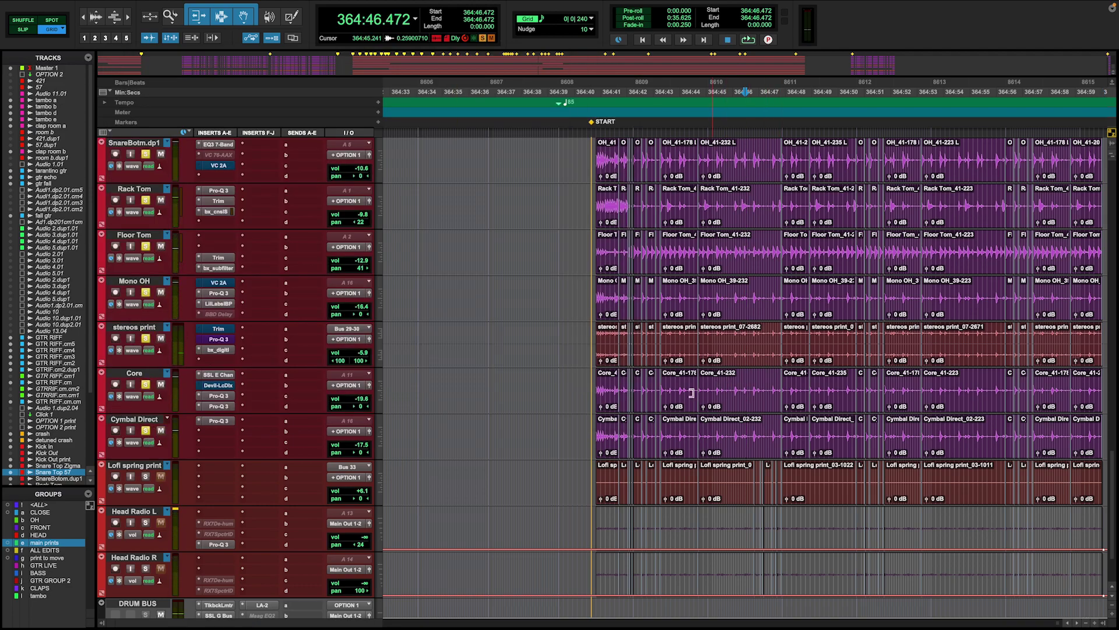
{"action": "left_click", "coordinate": [740, 392]}
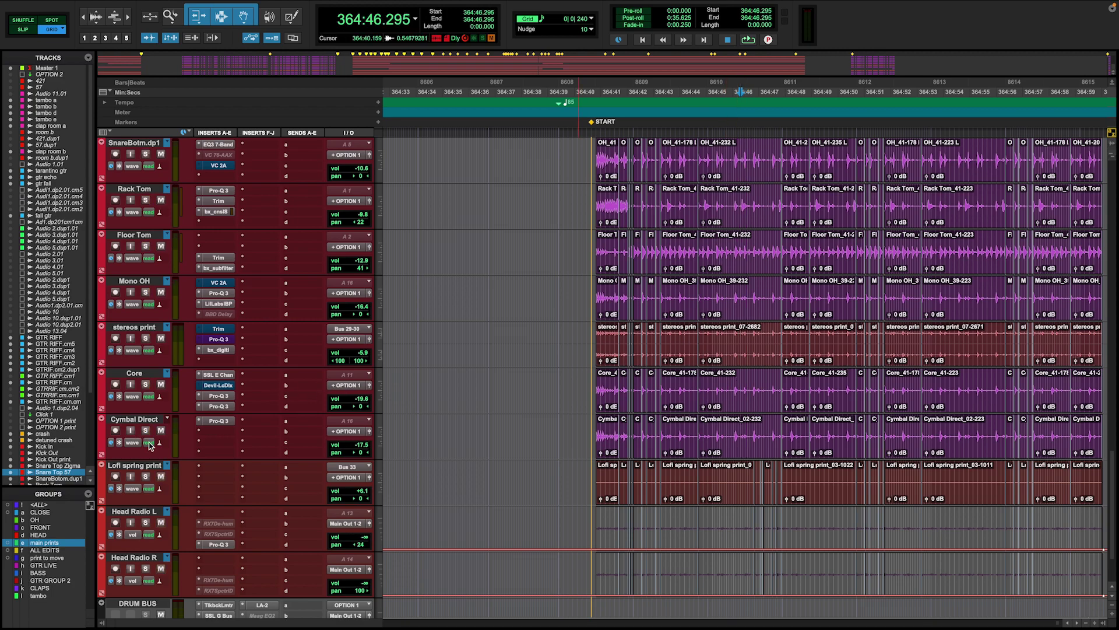
Solo the Lofi spring print track and audition it from 364:40.648.
{"action": "scroll", "coordinate": [150, 477], "scroll_direction": "down", "scroll_amount": 2}
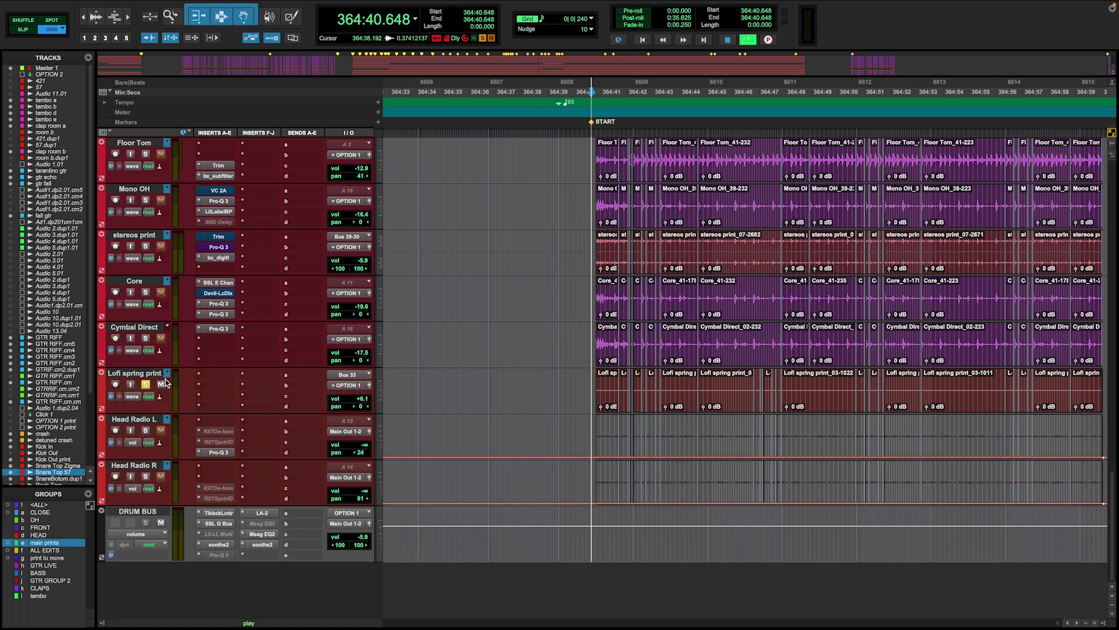
{"action": "key", "text": "space"}
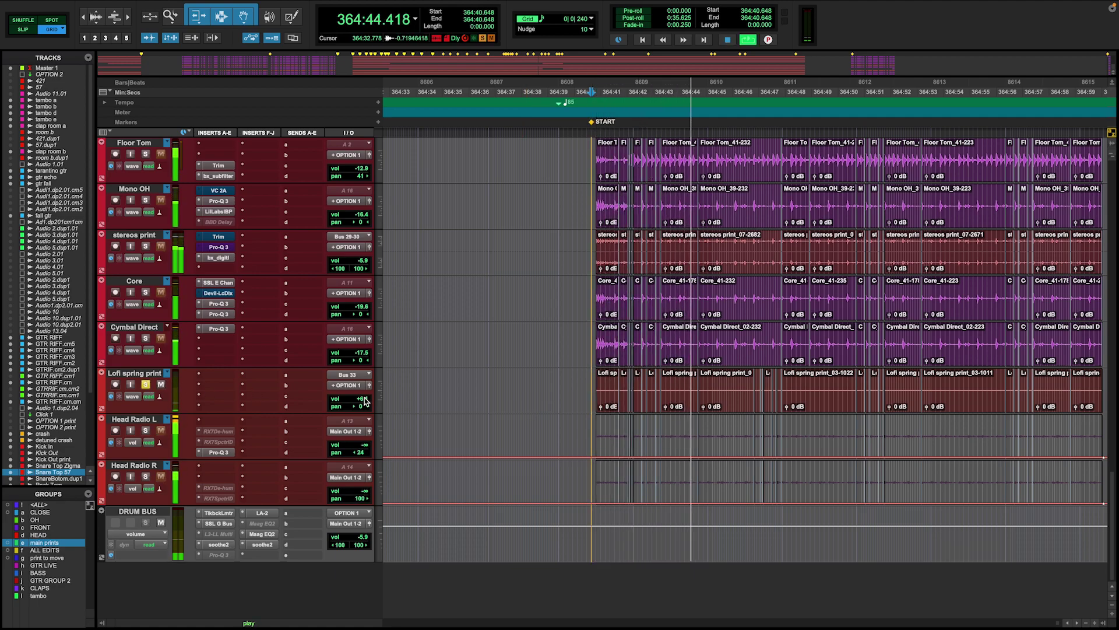
Try Lofi spring print at +12.0 dB, return its volume to +6.1 dB, and switch the solo to Head Radio L and R.
{"action": "left_click_drag", "start_coordinate": [365, 401], "coordinate": [365, 385]}
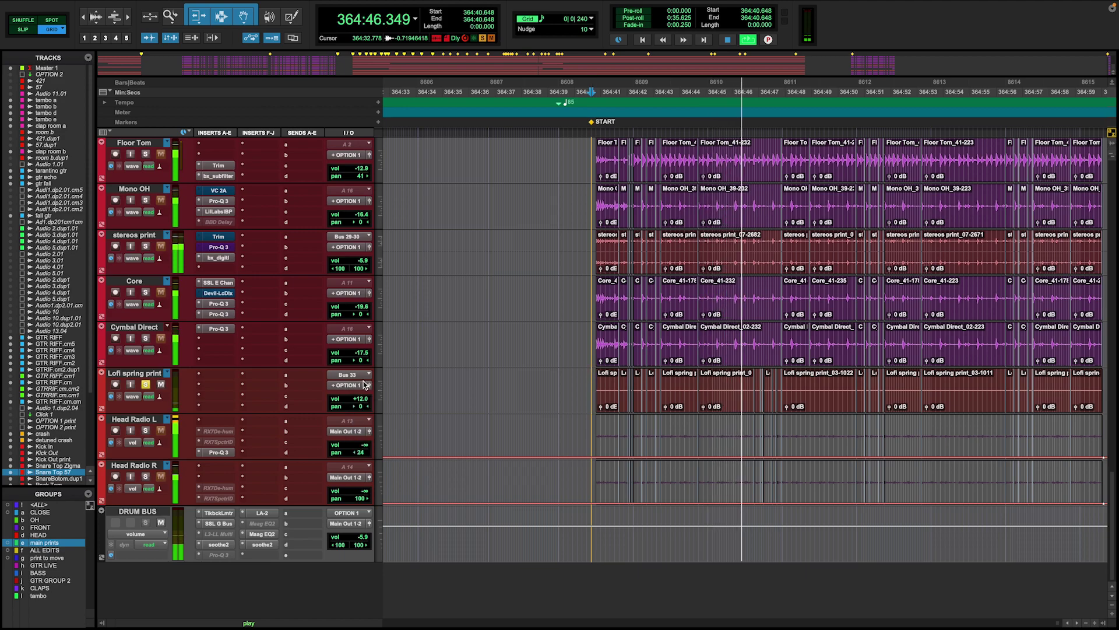
{"action": "left_click", "coordinate": [145, 430]}
{"action": "key", "text": "space"}
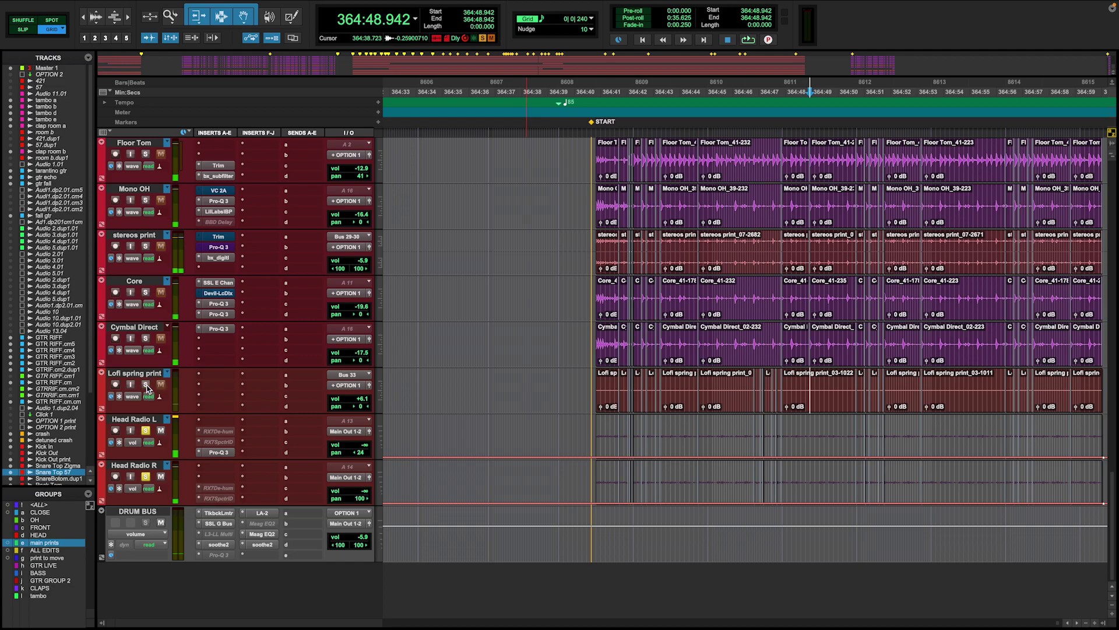
Audition the soloed Head Radio tracks from 364:48.942 and from 365:05.354, ahead of the first raised volume automation section.
{"action": "key", "text": "space"}
{"action": "key", "text": "r"}
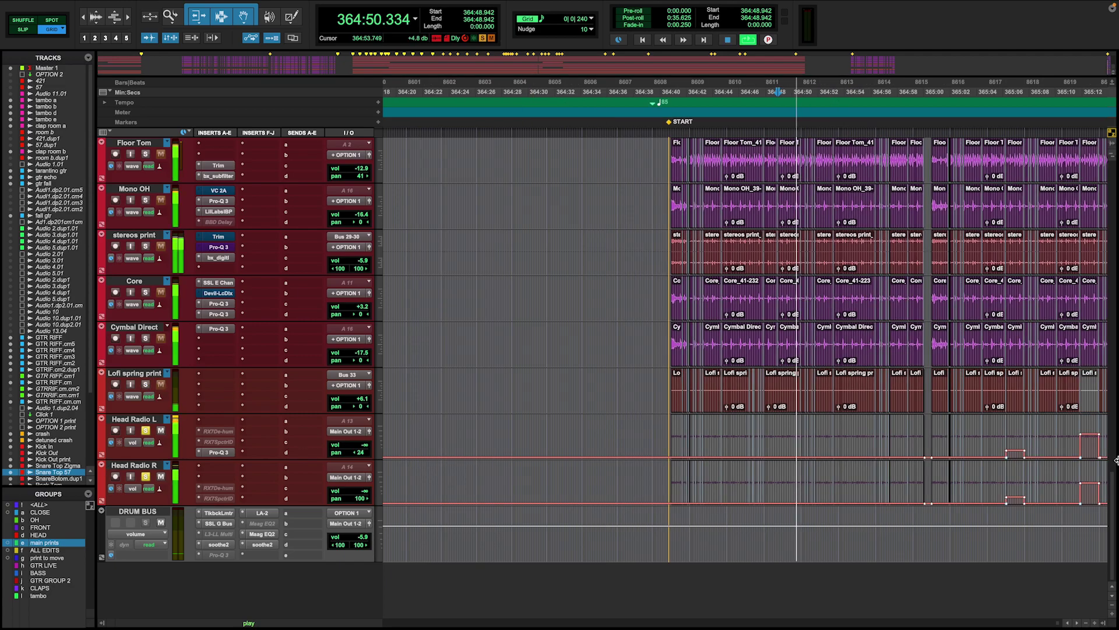
{"action": "scroll", "coordinate": [764, 452], "scroll_direction": "right", "scroll_amount": 5}
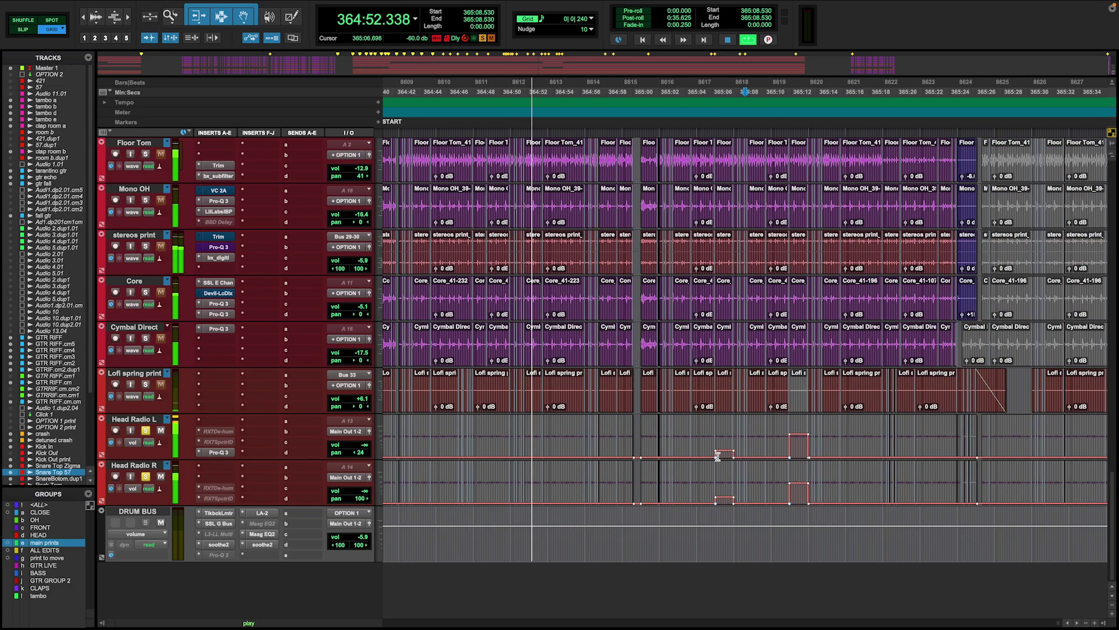
{"action": "left_click", "coordinate": [705, 460]}
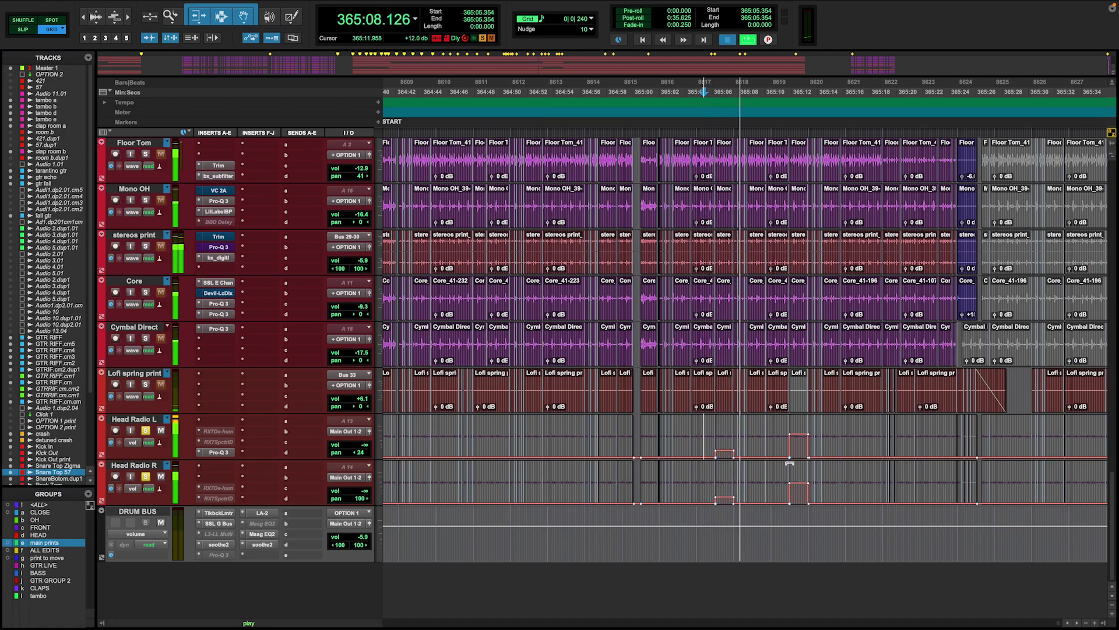
{"action": "key", "text": "space"}
Select the Head Radio R range from 365:11.530 to 365:14.001 around the taller automation block and play it.
{"action": "left_click_drag", "start_coordinate": [786, 486], "coordinate": [817, 490]}
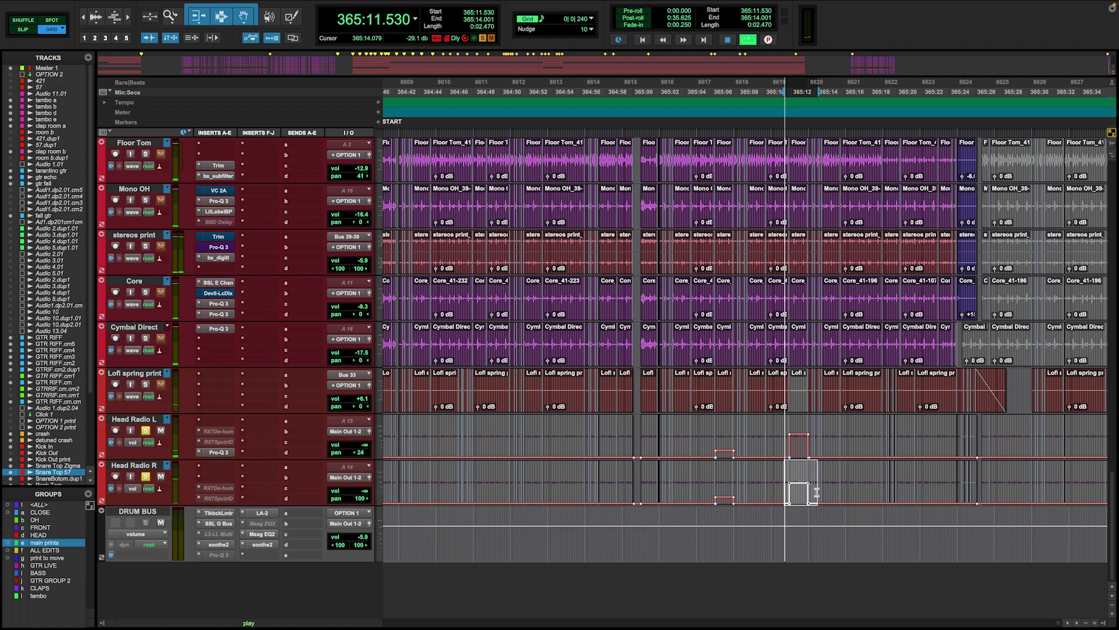
{"action": "key", "text": "space"}
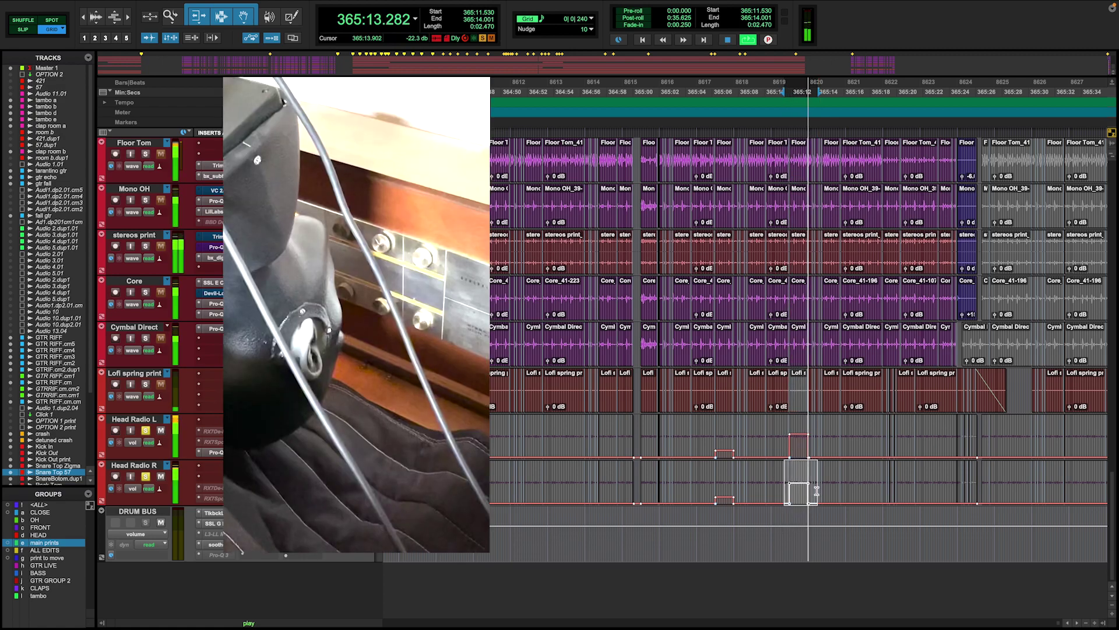
{"action": "key", "text": "r"}
{"action": "key", "text": "space"}
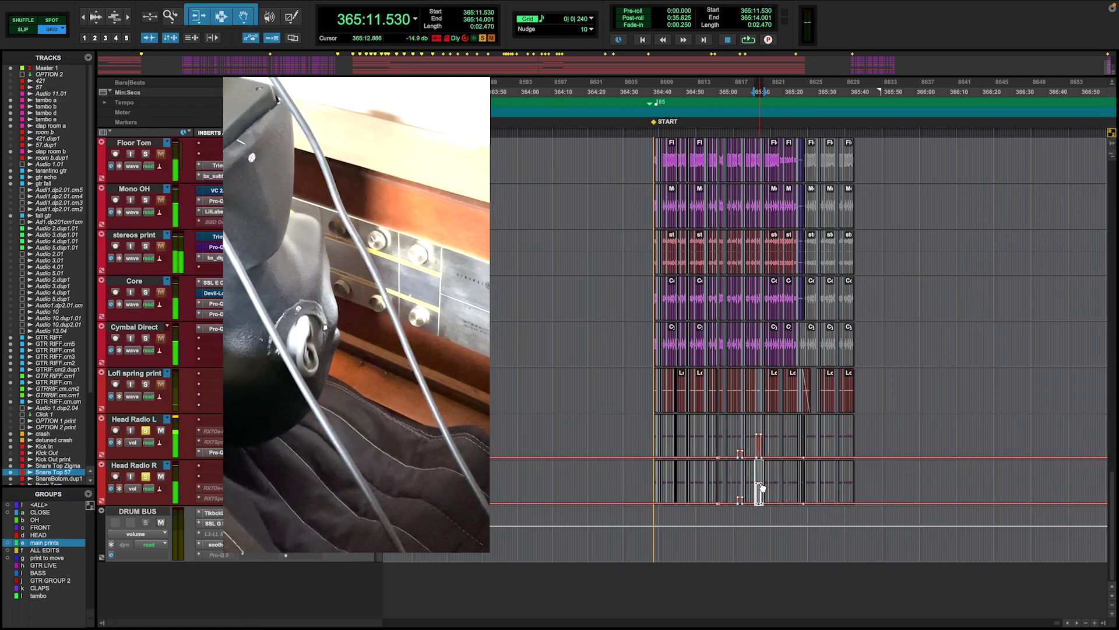
Narrow the Head Radio R selection to 365:11.707–365:13.472 around the raised volume automation and audition that range.
{"action": "left_click", "coordinate": [760, 474]}
{"action": "key", "text": "t"}
{"action": "key", "text": "t"}
{"action": "key", "text": "t"}
{"action": "key", "text": "t"}
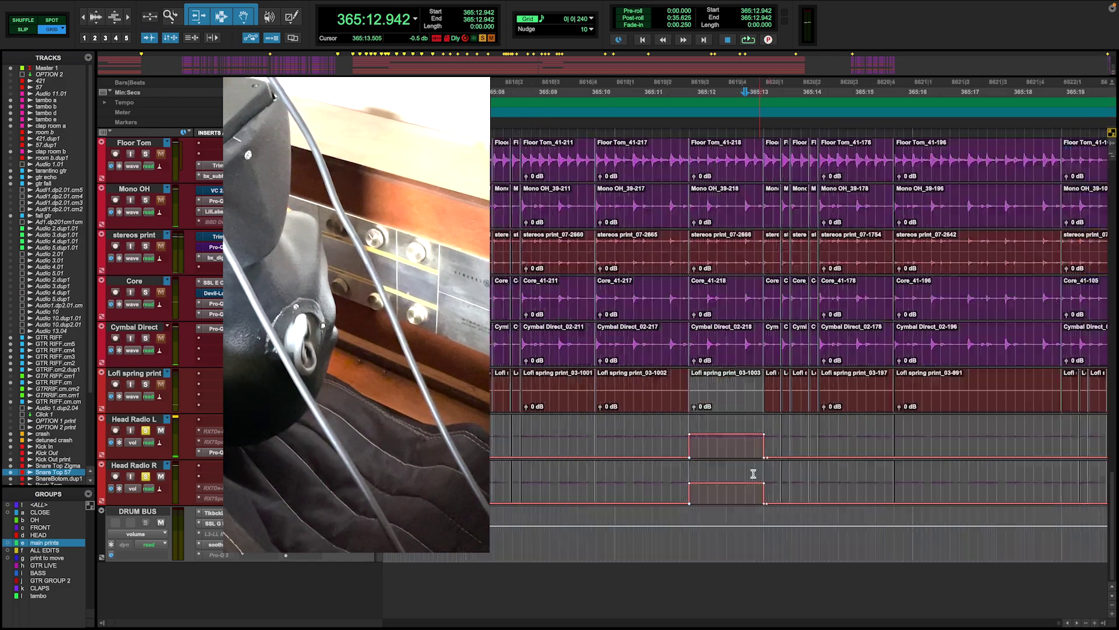
{"action": "left_click", "coordinate": [679, 475]}
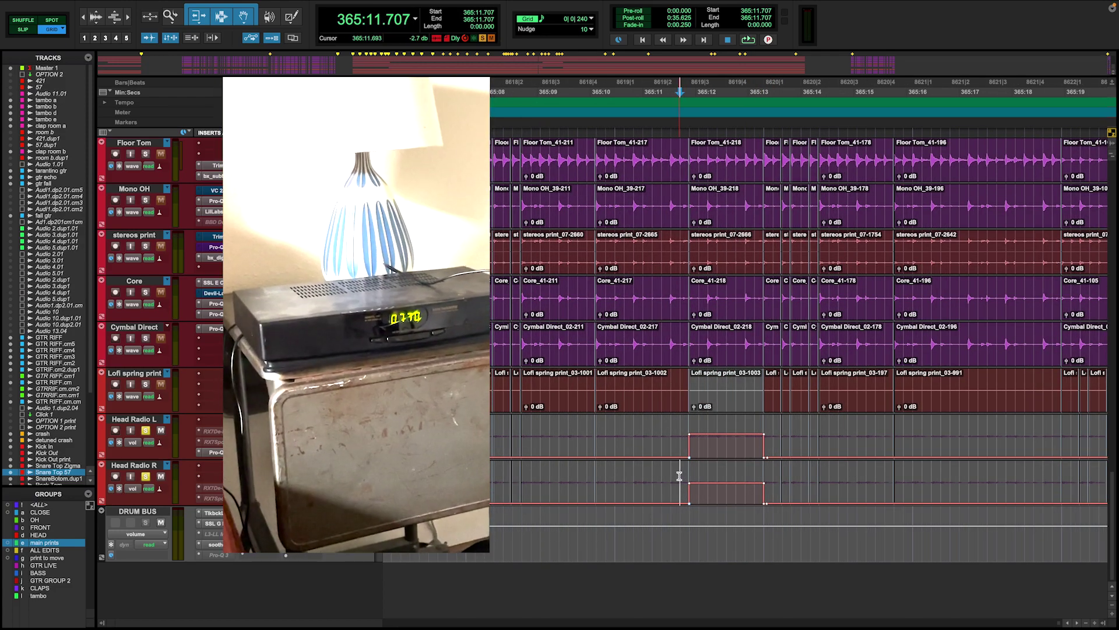
{"action": "left_click_drag", "start_coordinate": [678, 479], "coordinate": [775, 482]}
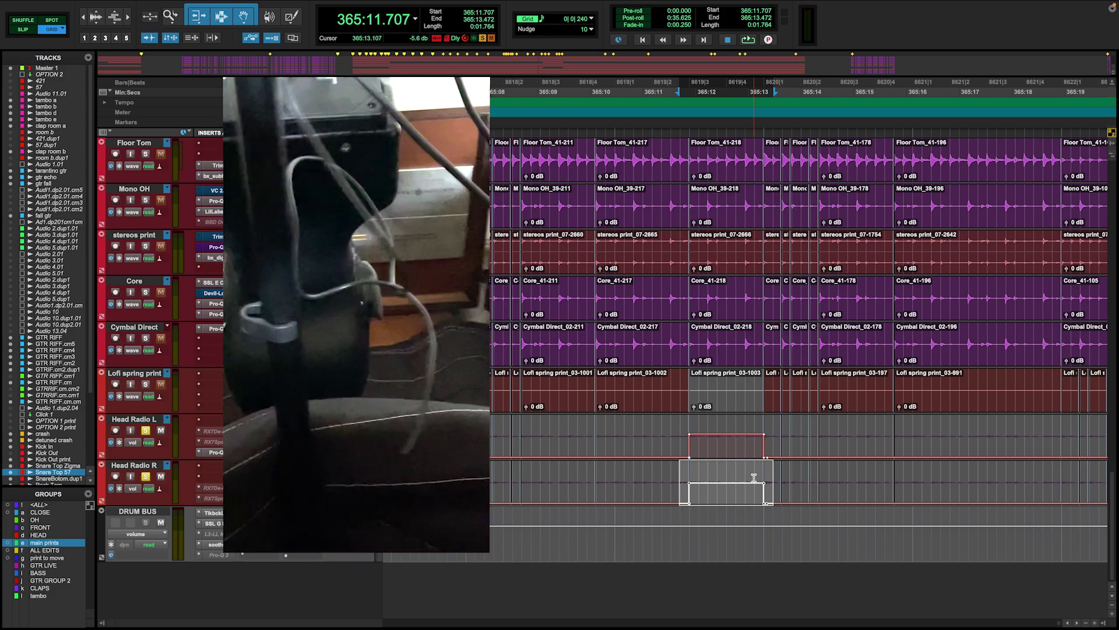
{"action": "key", "text": "space"}
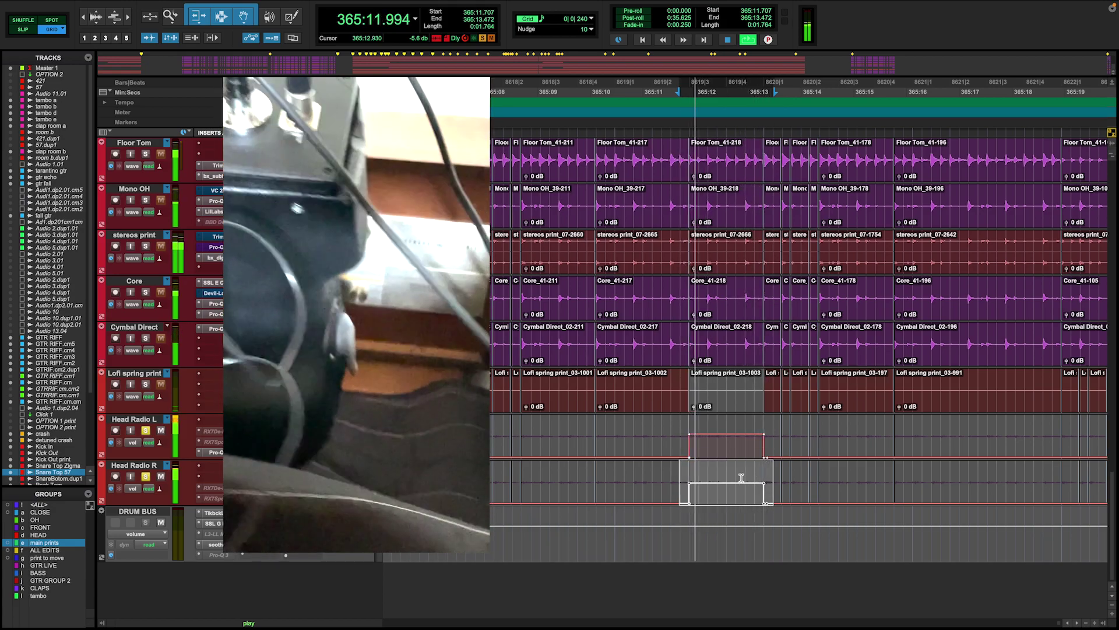
{"action": "key", "text": "space"}
Solo the other drum tracks alongside Head Radio L and R, audition them from 365:10.119, and clear the solos.
{"action": "left_click", "coordinate": [597, 485]}
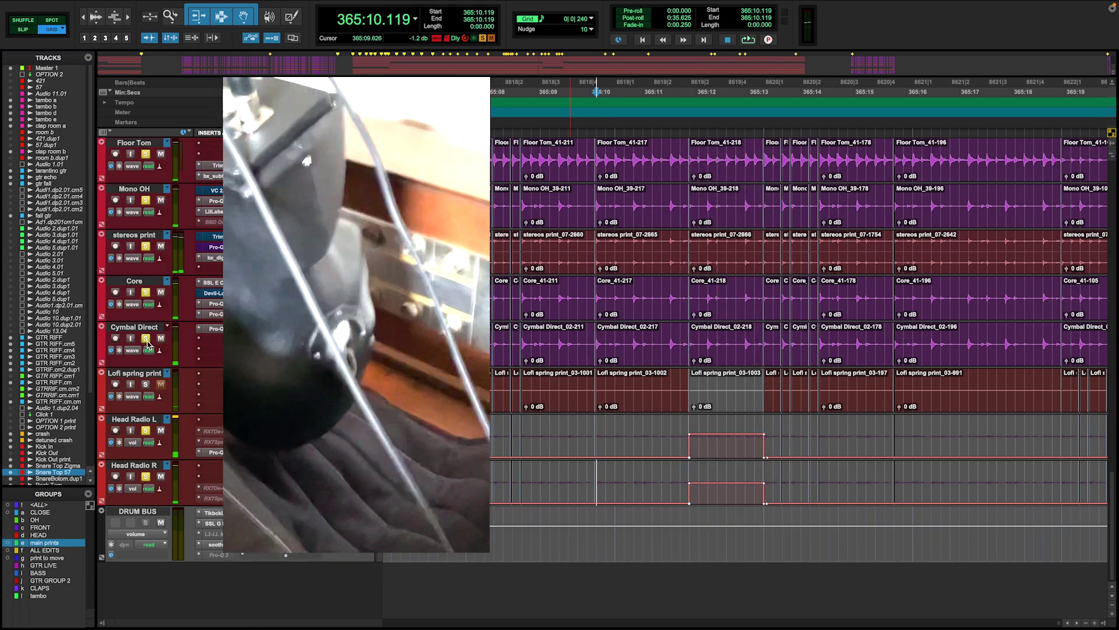
{"action": "key", "text": "space"}
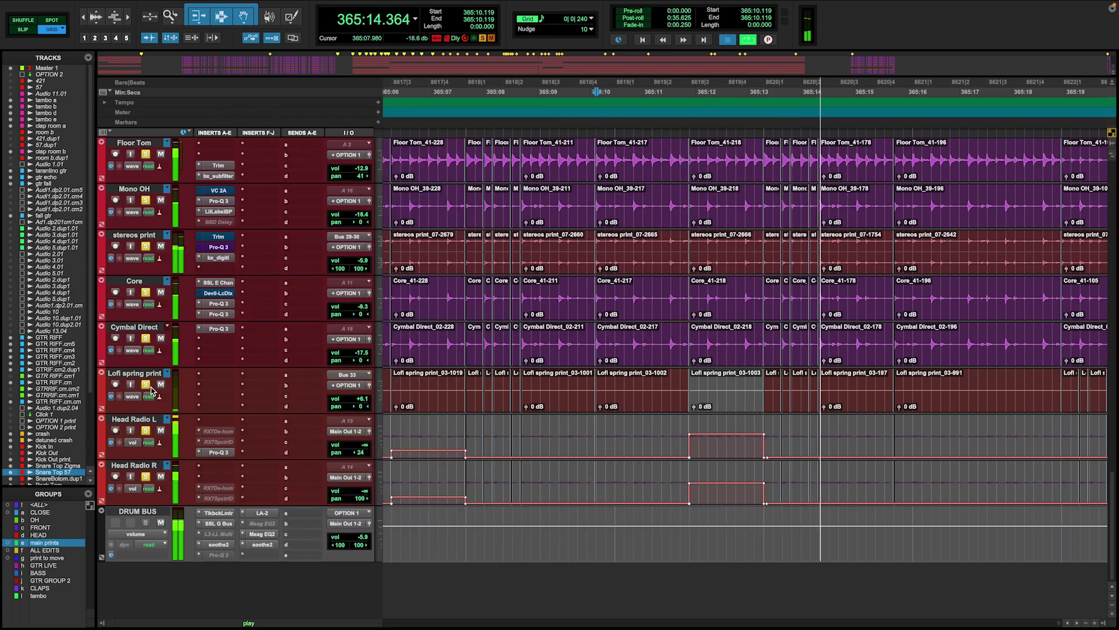
{"action": "key", "text": "space"}
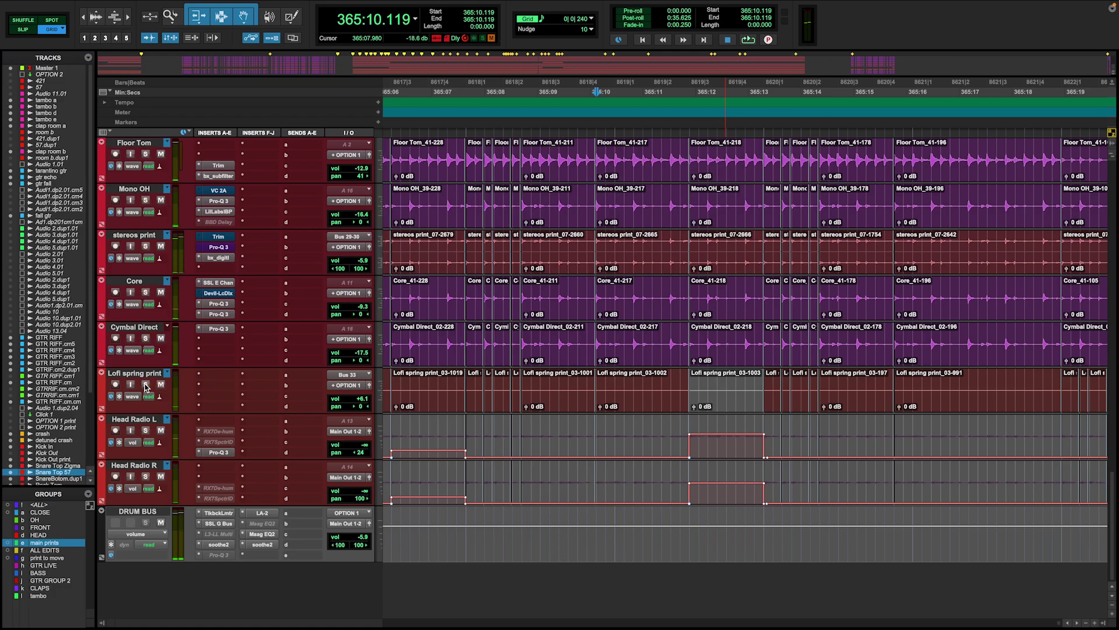
Solo the drum tracks from the kicks through Cymbal Direct and audition them from 365:06.589.
{"action": "scroll", "coordinate": [603, 374], "scroll_direction": "up", "scroll_amount": 1}
{"action": "key", "text": "r"}
{"action": "key", "text": "r"}
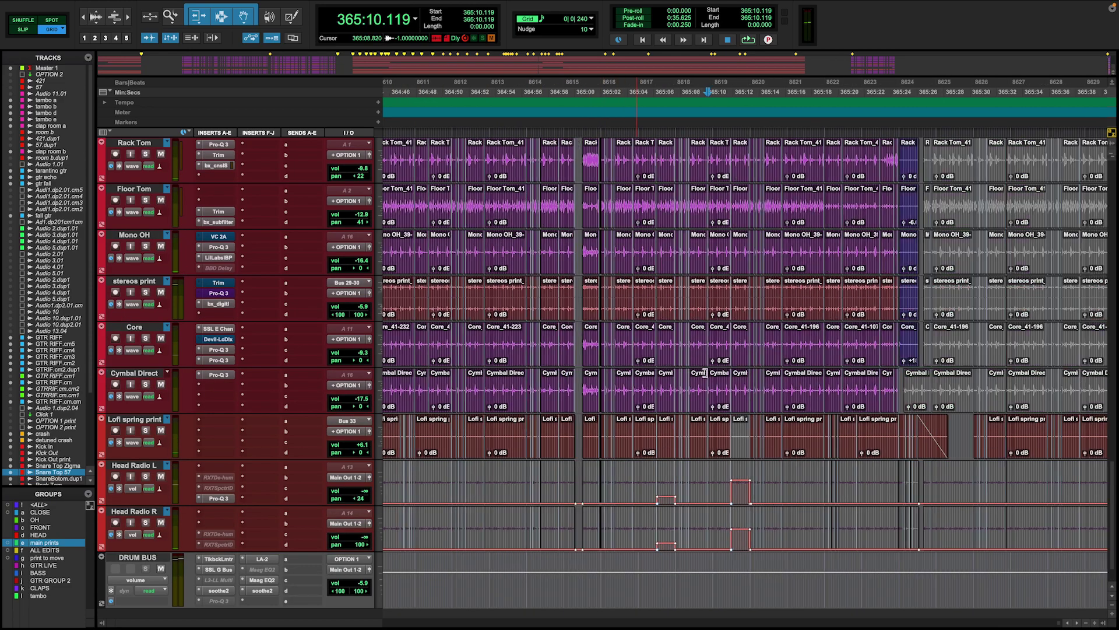
{"action": "scroll", "coordinate": [704, 373], "scroll_direction": "up", "scroll_amount": 5}
{"action": "scroll", "coordinate": [688, 326], "scroll_direction": "up", "scroll_amount": 2}
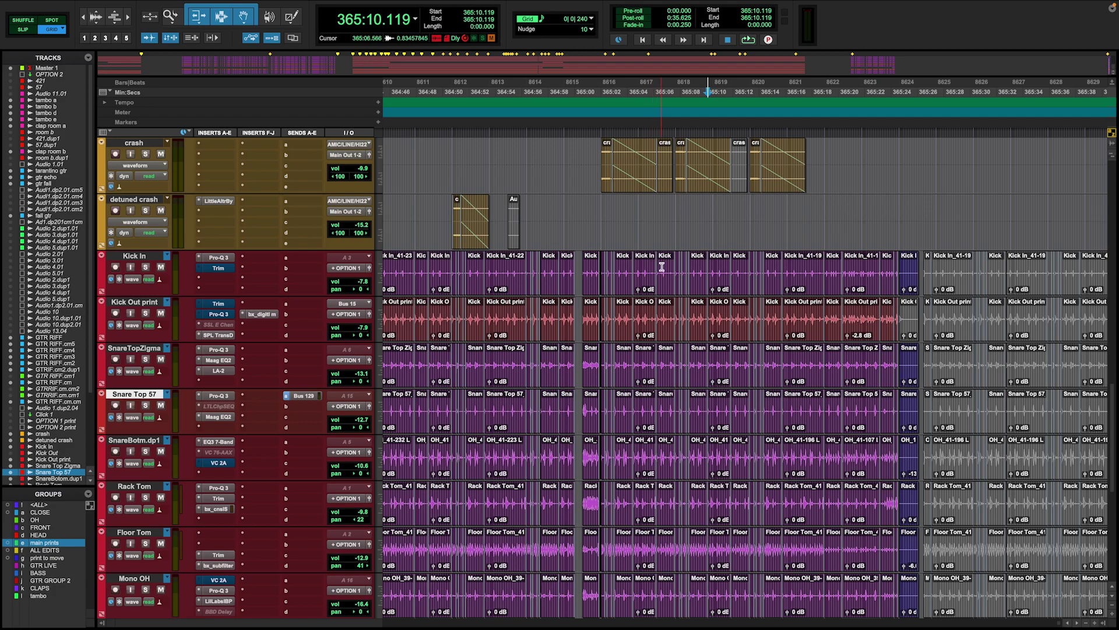
{"action": "scroll", "coordinate": [642, 373], "scroll_direction": "down", "scroll_amount": 4}
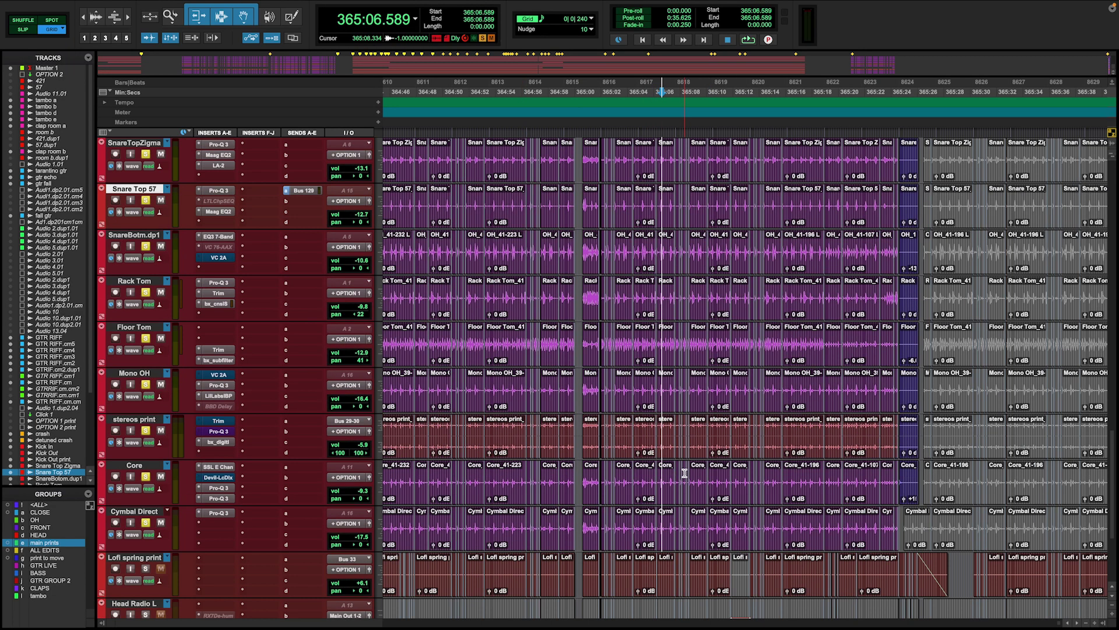
{"action": "key", "text": "space"}
{"action": "scroll", "coordinate": [682, 471], "scroll_direction": "down", "scroll_amount": 4}
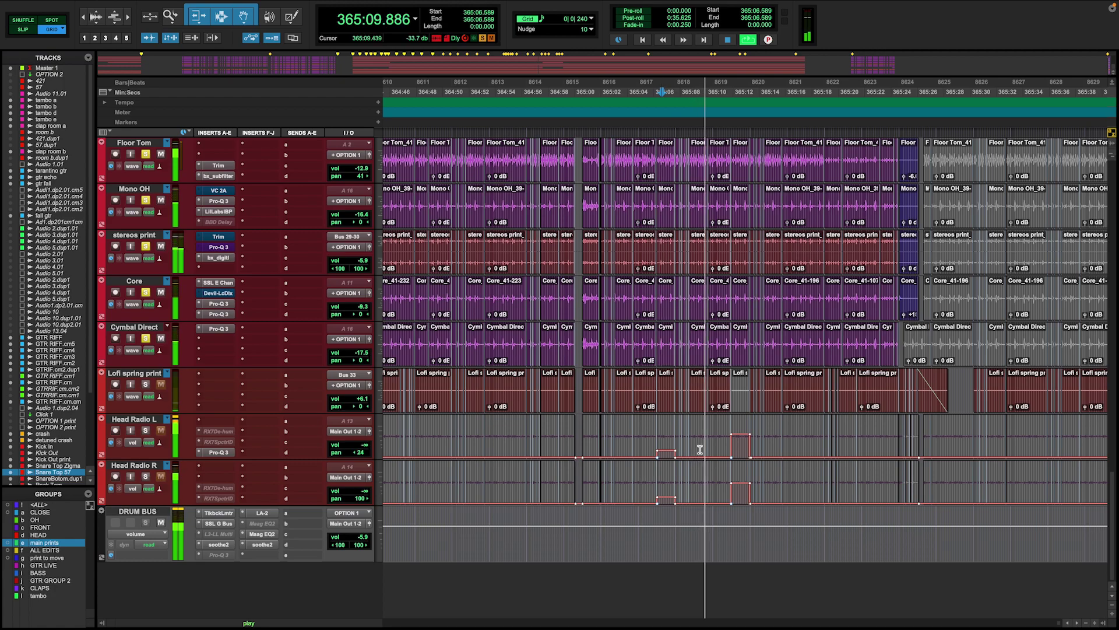
{"action": "scroll", "coordinate": [694, 438], "scroll_direction": "up", "scroll_amount": 10}
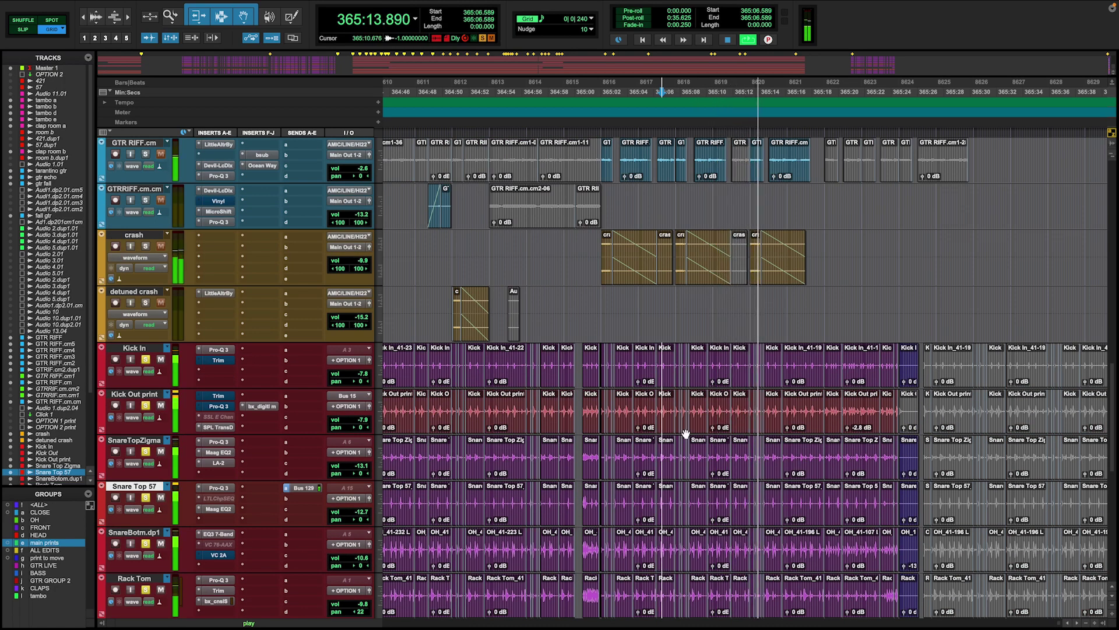
Restart the soloed drum tracks from the START marker at 364:40.648 and audition the opening bars.
{"action": "key", "text": "r"}
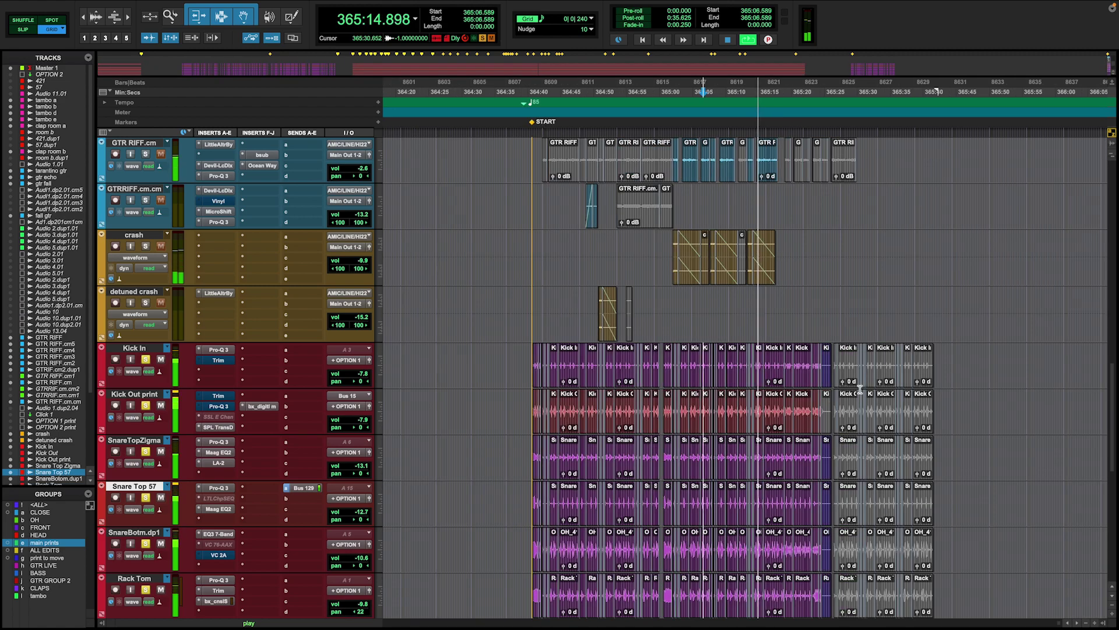
{"action": "left_click", "coordinate": [570, 363]}
{"action": "key", "text": "t"}
{"action": "key", "text": "space"}
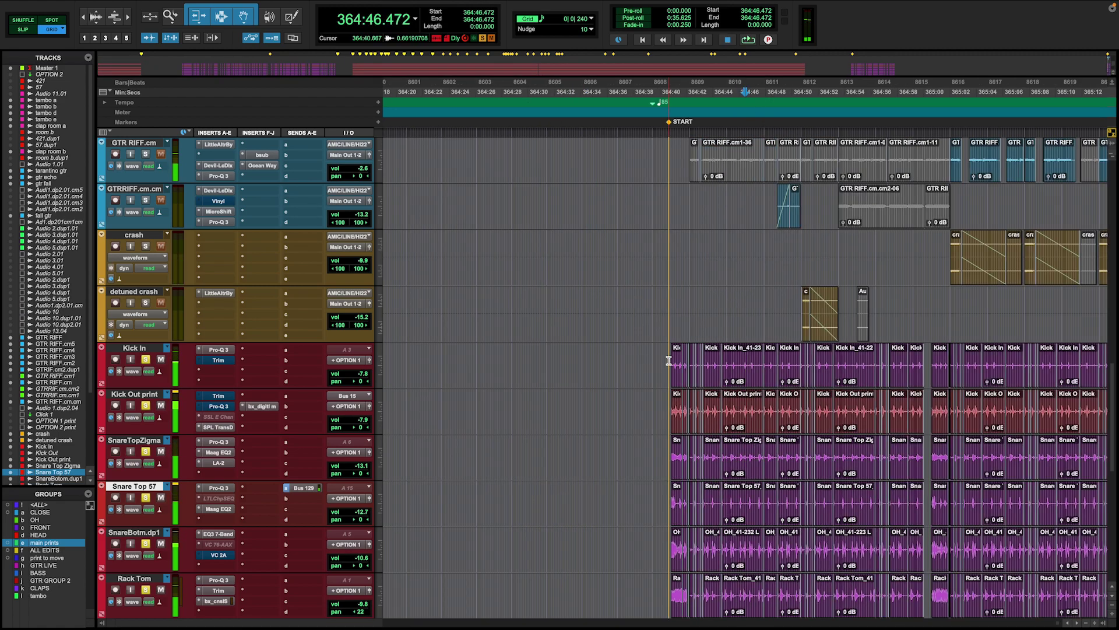
{"action": "left_click", "coordinate": [674, 361]}
{"action": "key", "text": "space"}
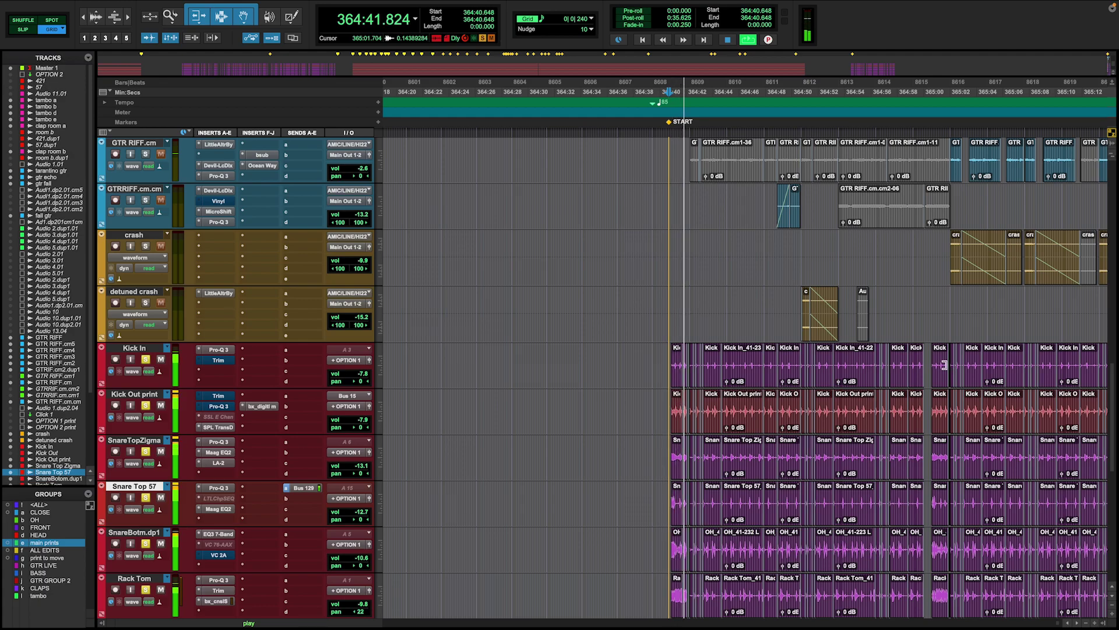
{"action": "key", "text": "r"}
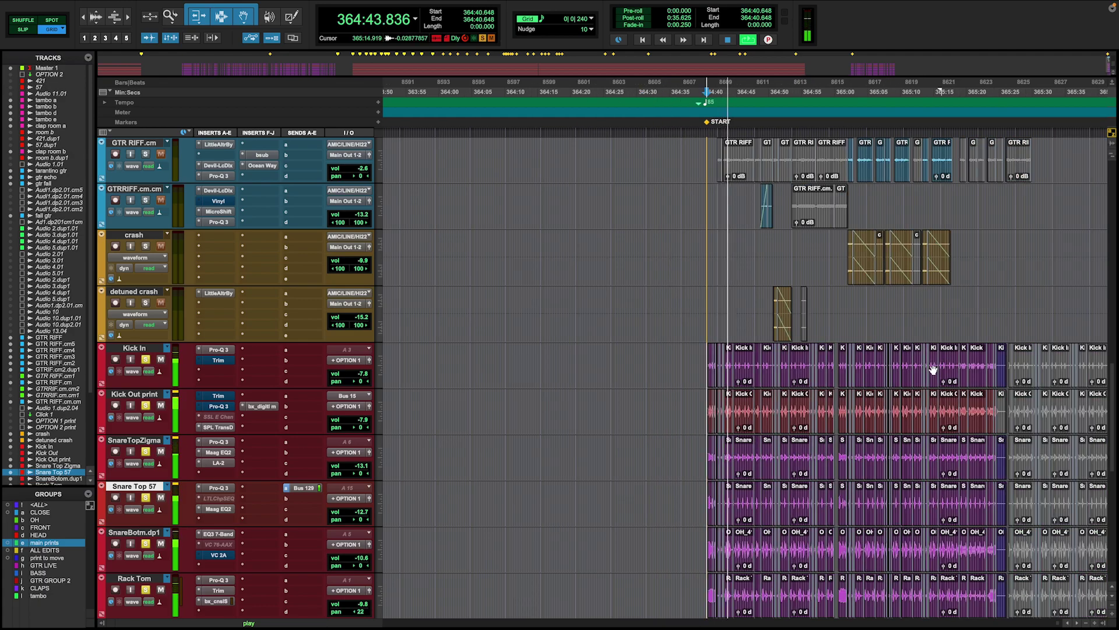
{"action": "key", "text": "space"}
Clear the drum solos and audition the full mix from 364:40.648, stopping with the edit cursor at 364:53.354.
{"action": "scroll", "coordinate": [810, 408], "scroll_direction": "down", "scroll_amount": 3}
{"action": "key", "text": "r"}
{"action": "scroll", "coordinate": [220, 456], "scroll_direction": "down", "scroll_amount": 5}
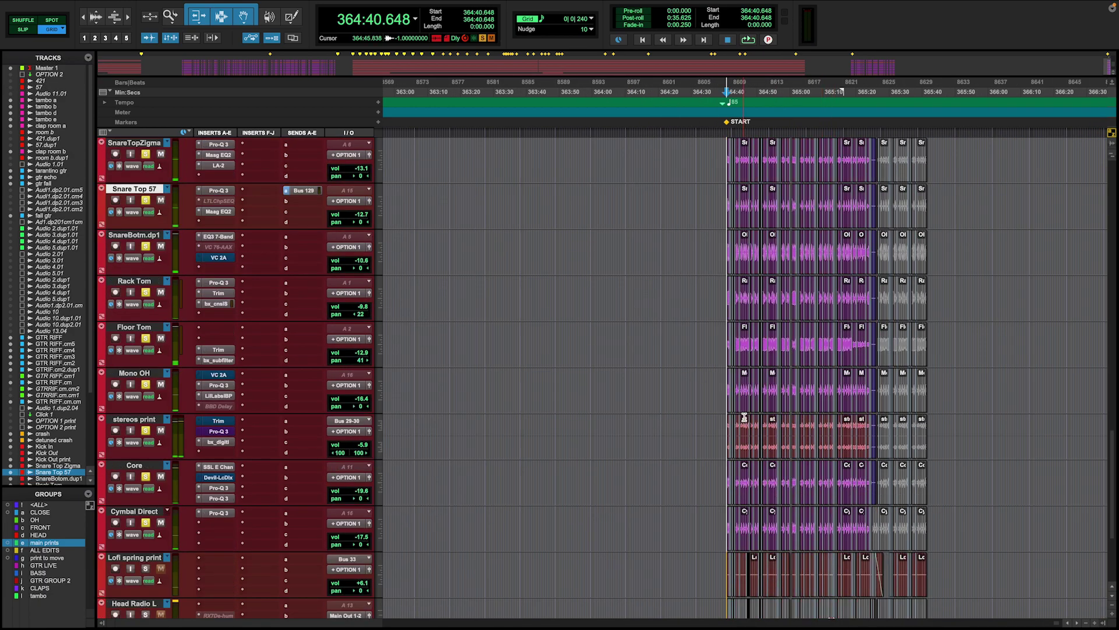
{"action": "scroll", "coordinate": [762, 435], "scroll_direction": "up", "scroll_amount": 10}
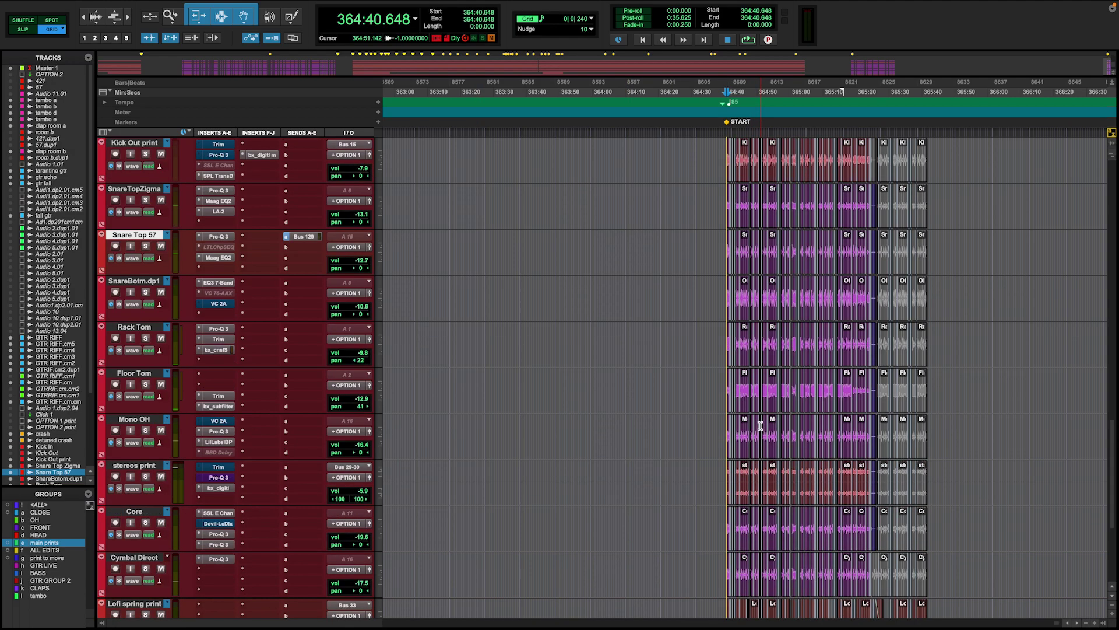
{"action": "scroll", "coordinate": [747, 432], "scroll_direction": "up", "scroll_amount": 15}
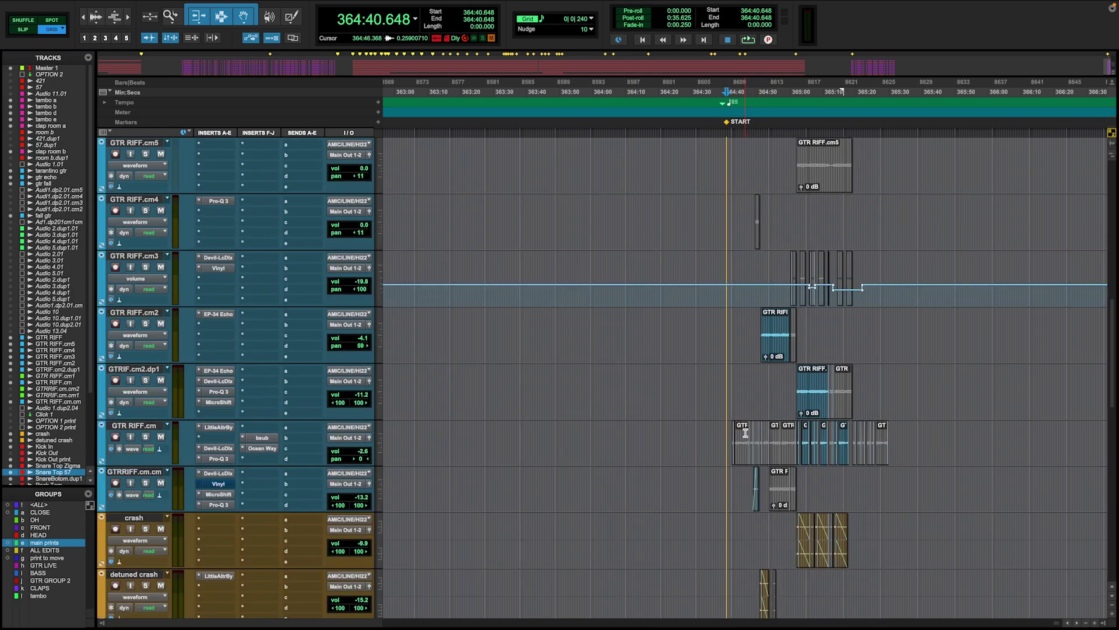
{"action": "key", "text": "space"}
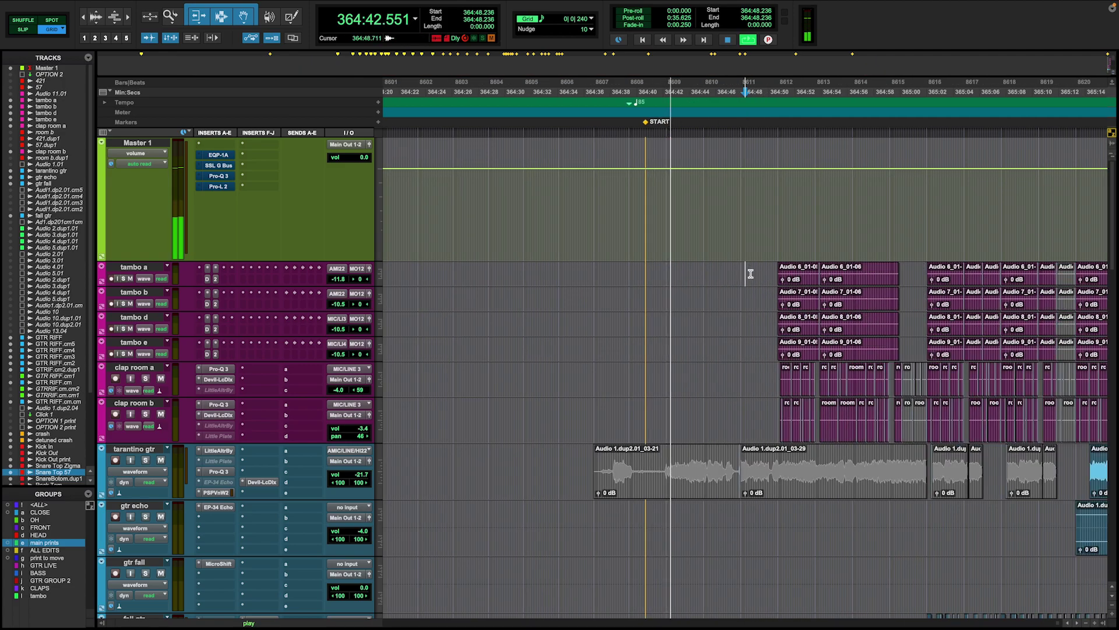
{"action": "scroll", "coordinate": [751, 327], "scroll_direction": "down", "scroll_amount": 5}
{"action": "left_click", "coordinate": [779, 372]}
{"action": "key", "text": "space"}
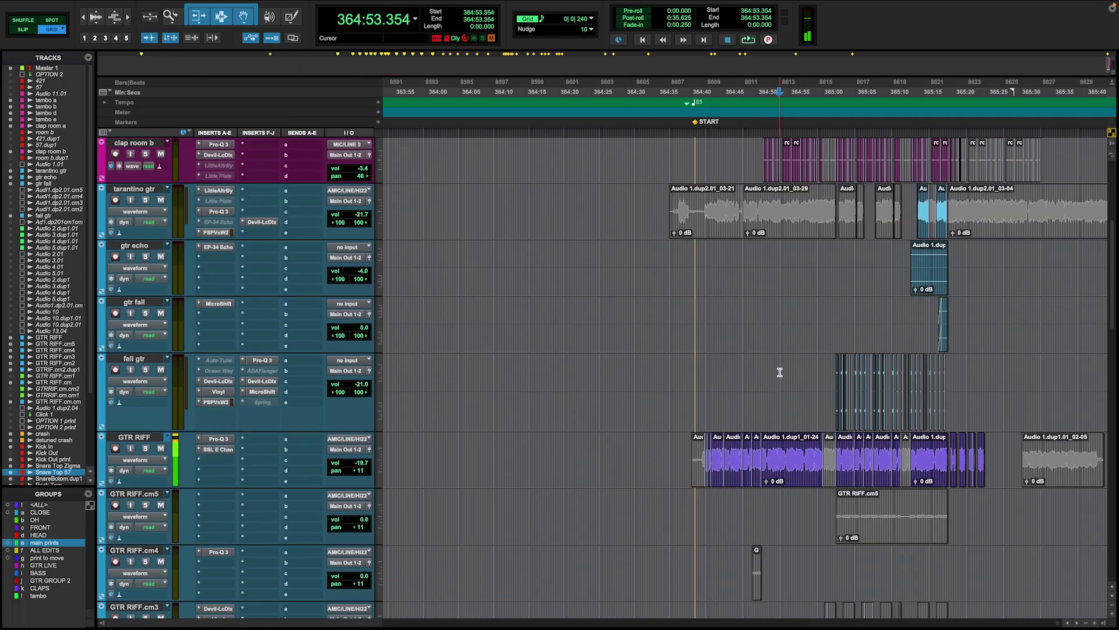
Solo the GTR RIFF track, audition it from 364:41.178, and place the edit cursor at 364:57.413.
{"action": "key", "text": "t"}
{"action": "scroll", "coordinate": [764, 379], "scroll_direction": "down", "scroll_amount": 4}
{"action": "left_click", "coordinate": [585, 291]}
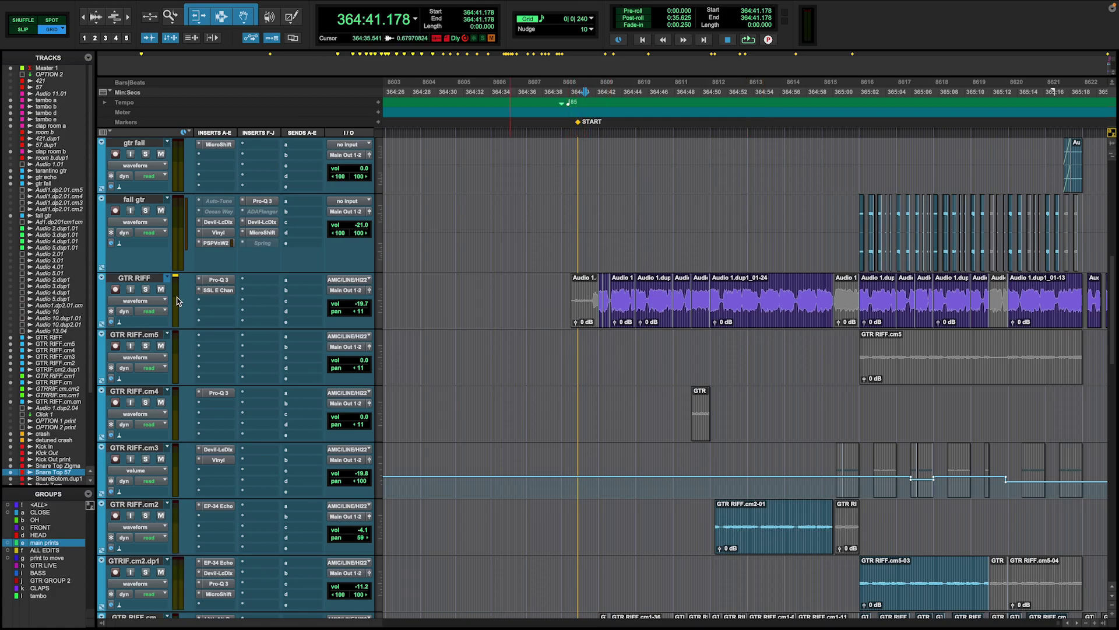
{"action": "key", "text": "space"}
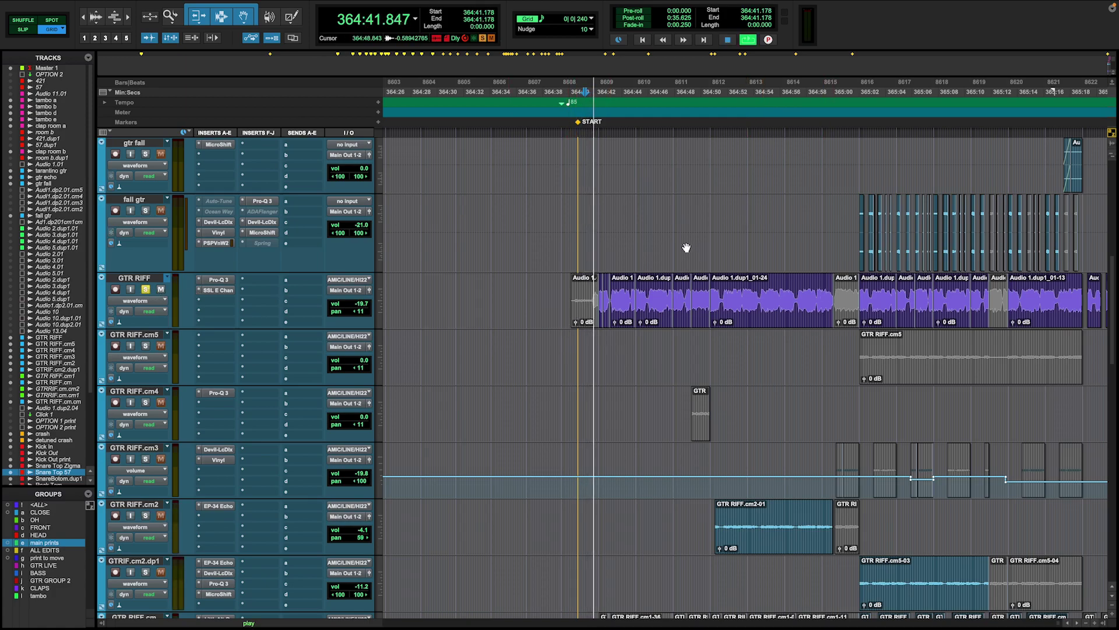
{"action": "left_click", "coordinate": [697, 225]}
{"action": "key", "text": "t"}
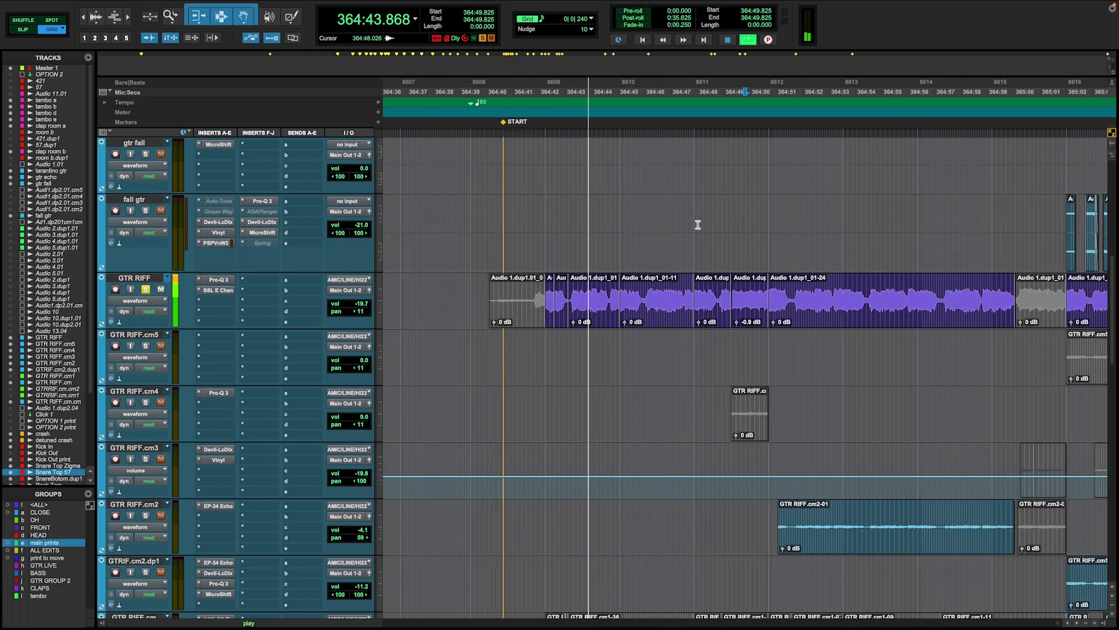
{"action": "key", "text": "r"}
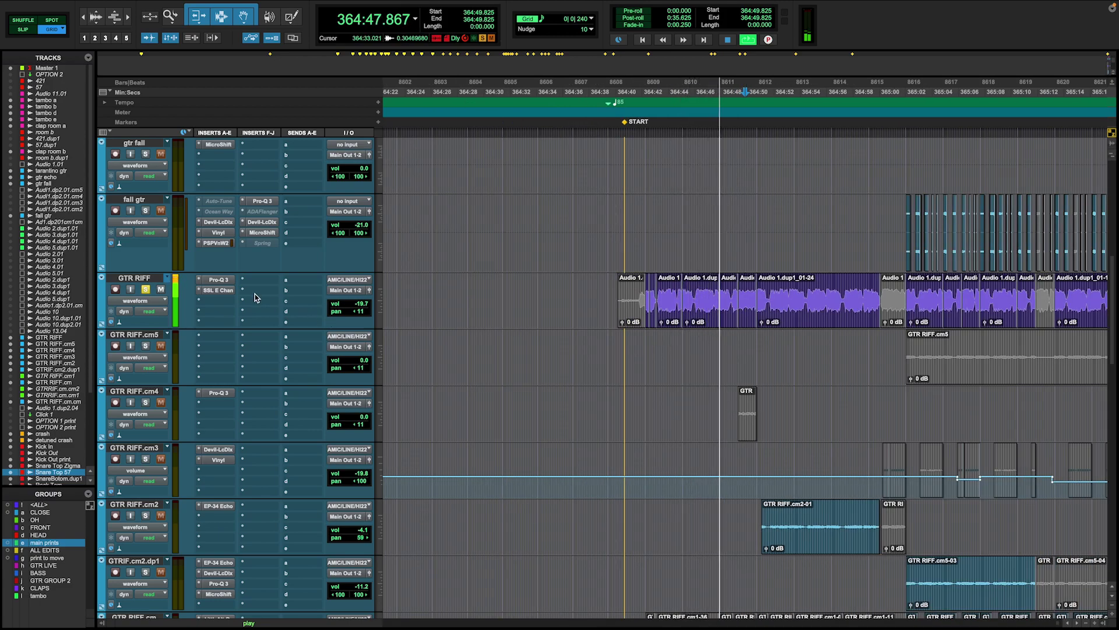
{"action": "key", "text": "space"}
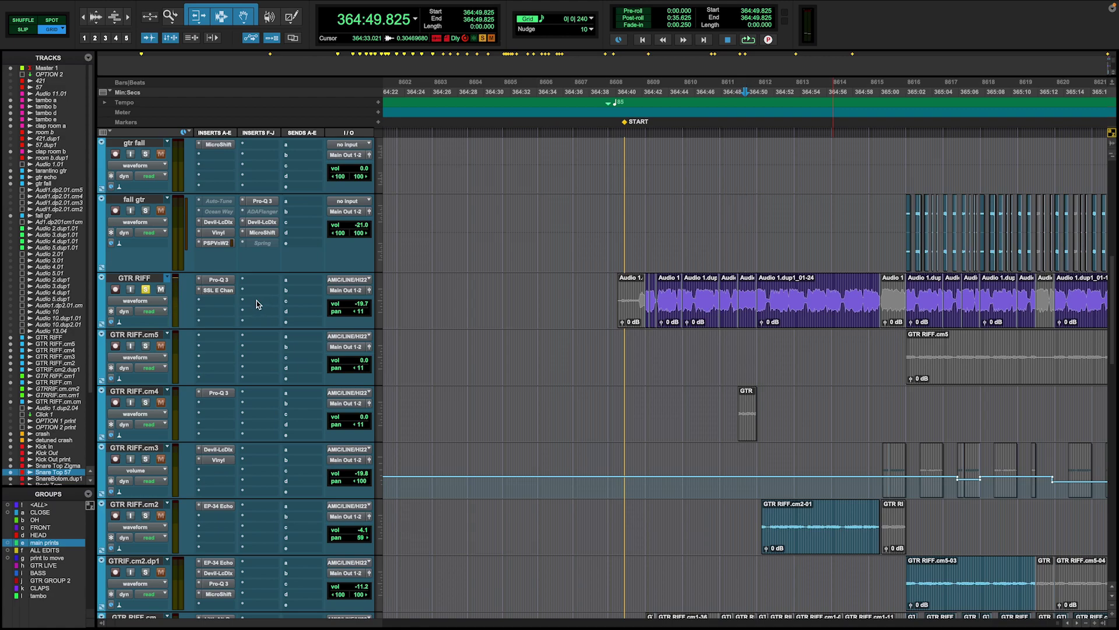
{"action": "left_click", "coordinate": [845, 287]}
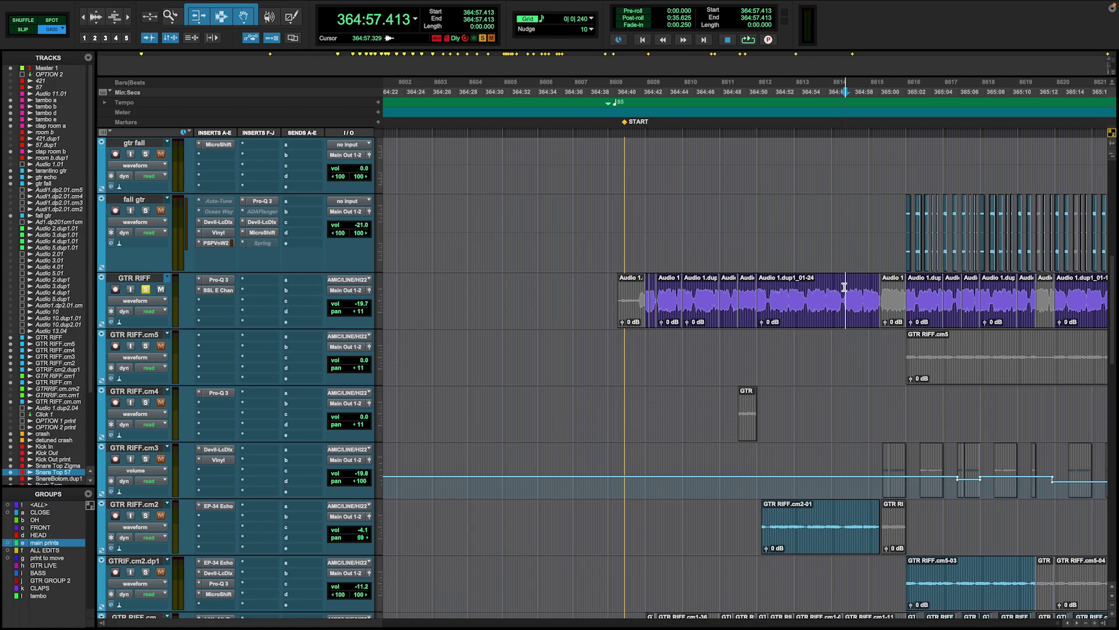
Switch to the UAD Console app and enlarge its window so the channel inserts show as plug-in thumbnails.
{"action": "key", "text": "r"}
{"action": "left_click", "coordinate": [804, 342]}
{"action": "key", "text": "t"}
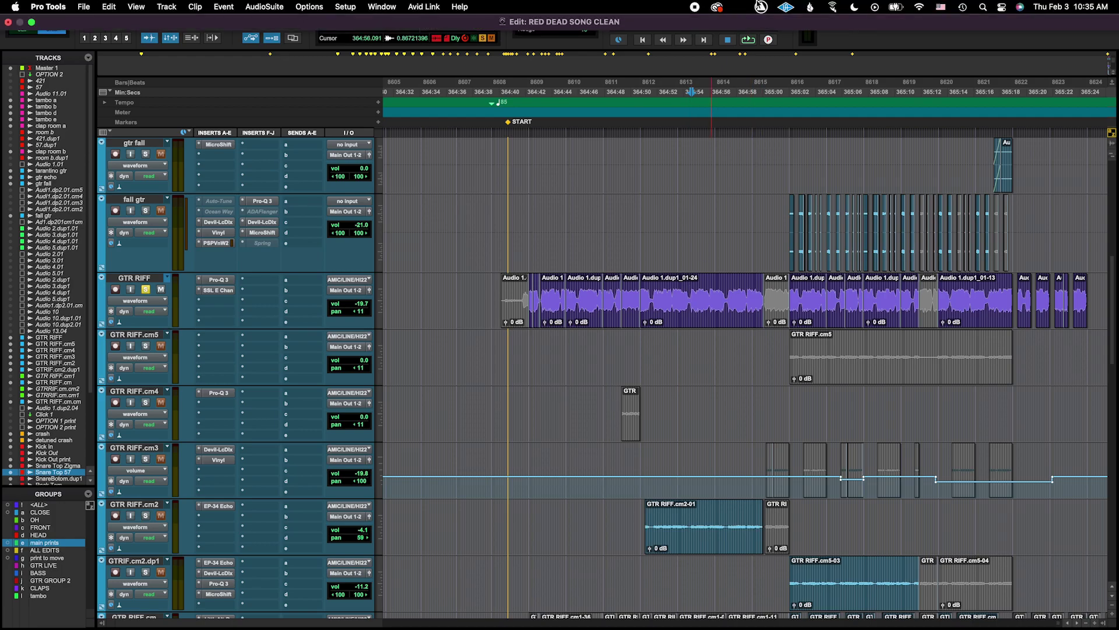
{"action": "left_click", "coordinate": [786, 6]}
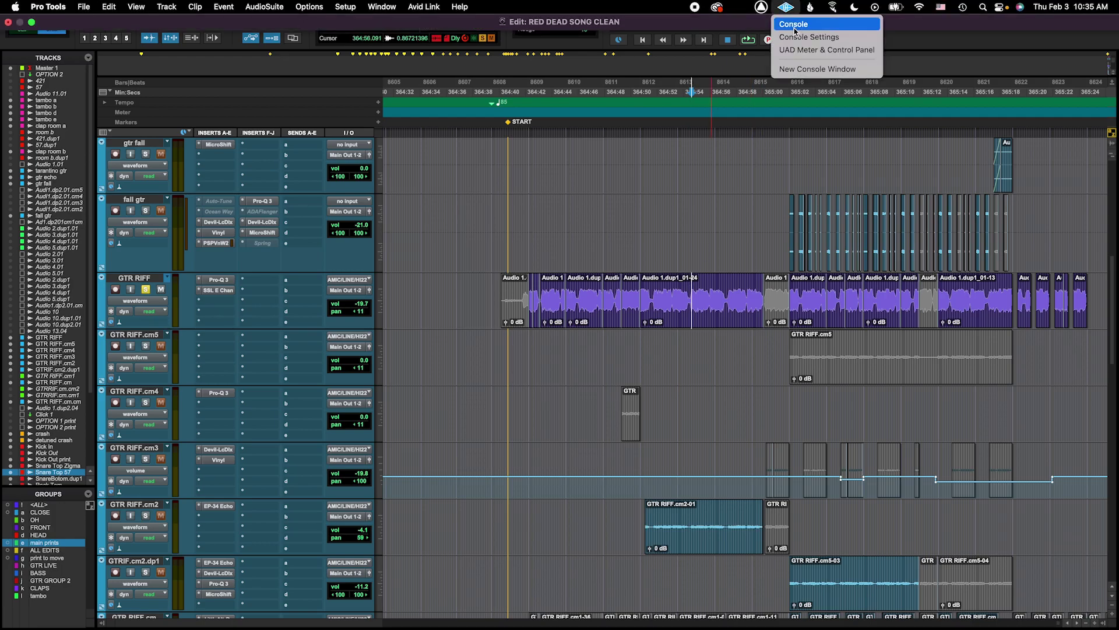
{"action": "left_click", "coordinate": [555, 272]}
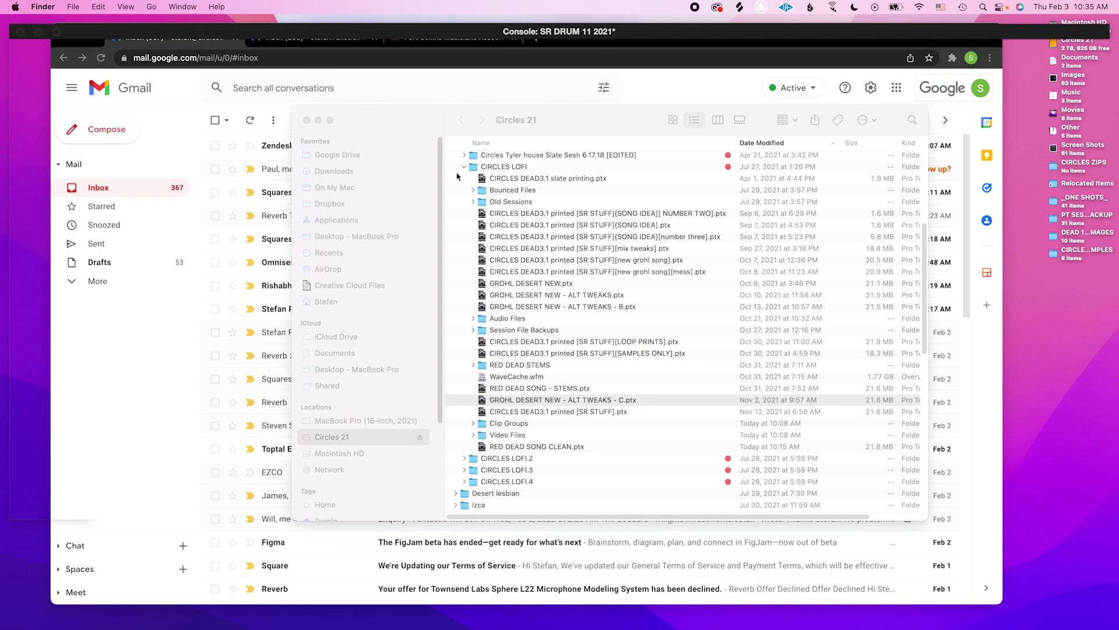
{"action": "left_click", "coordinate": [169, 32]}
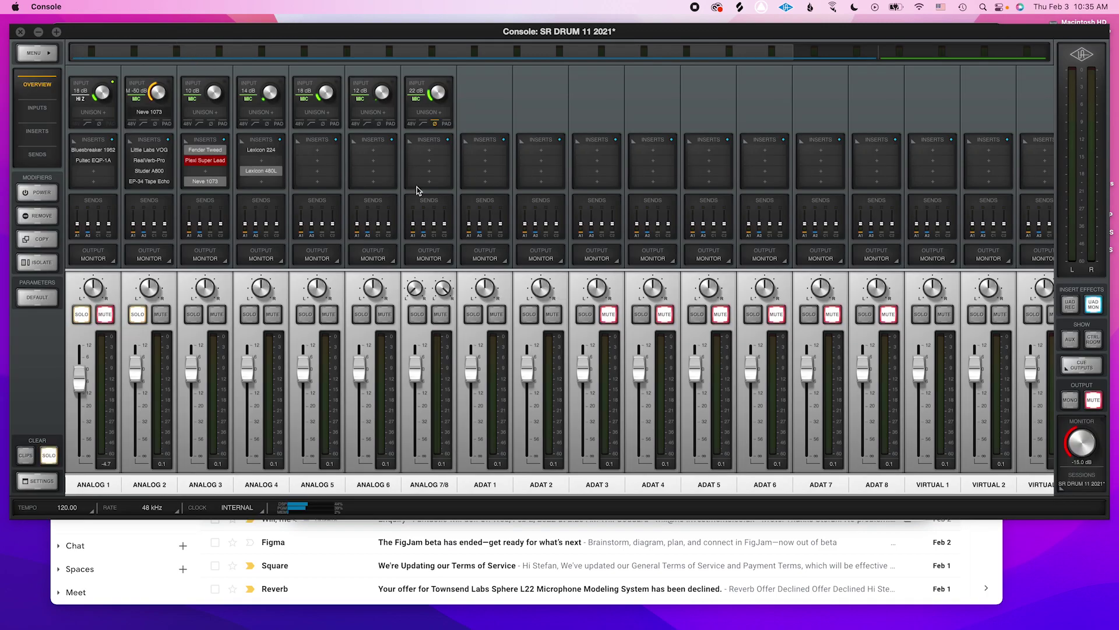
{"action": "left_click_drag", "start_coordinate": [1106, 516], "coordinate": [1116, 621]}
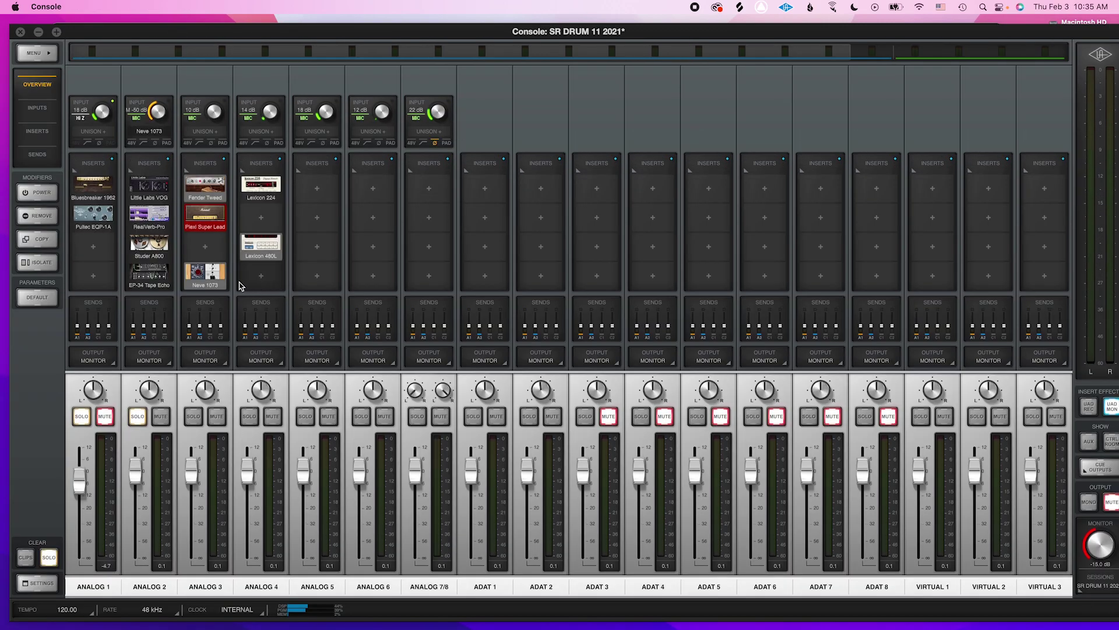
Open the Bluesbreaker 1962 and Pultec EQP-1A inserts on the ANALOG 1 channel to examine their settings.
{"action": "left_click", "coordinate": [100, 188]}
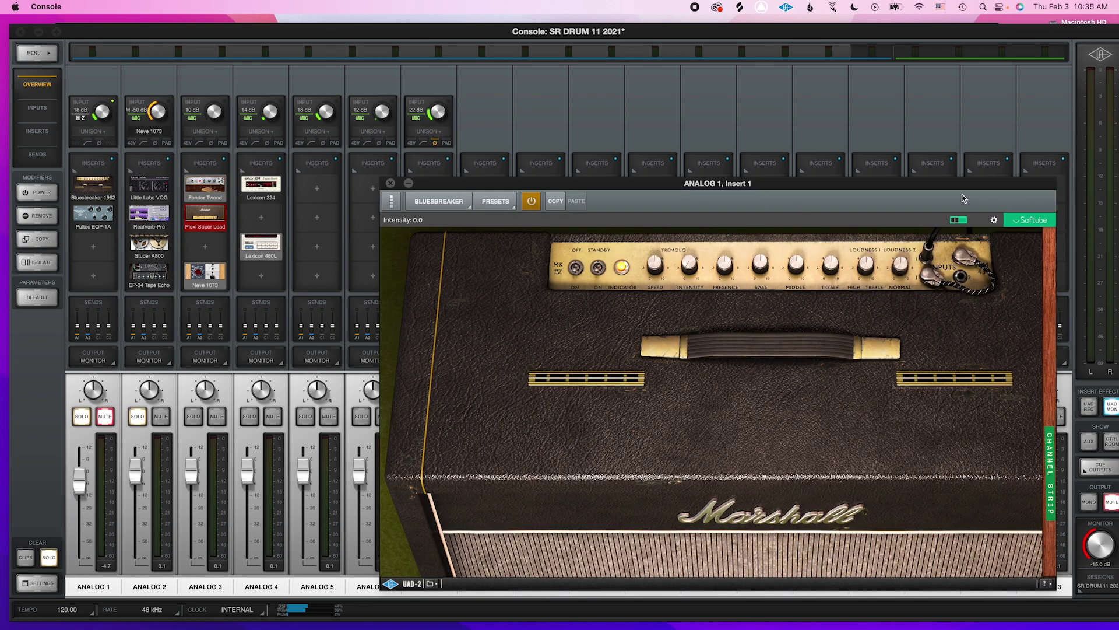
{"action": "left_click_drag", "start_coordinate": [948, 189], "coordinate": [904, 123]}
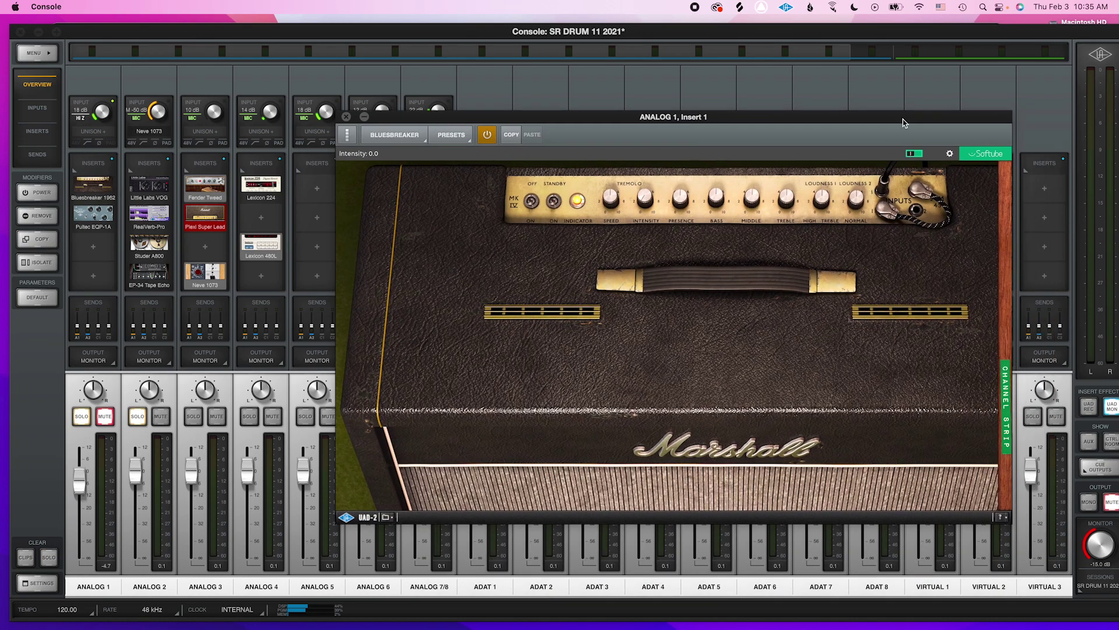
{"action": "left_click", "coordinate": [98, 214]}
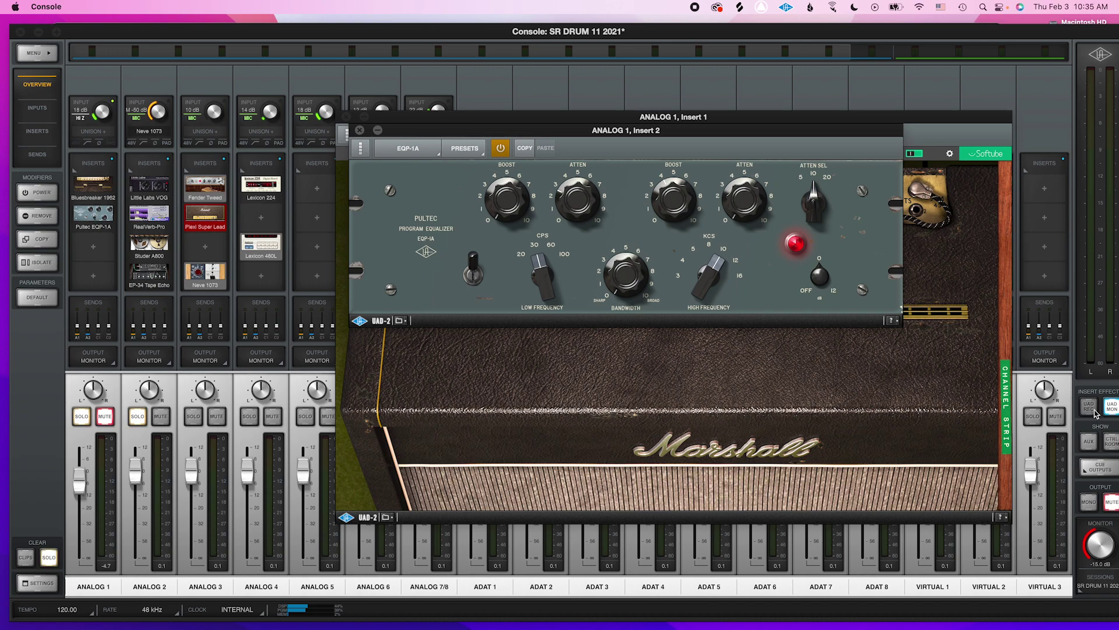
{"action": "key", "text": "ctrl+Up"}
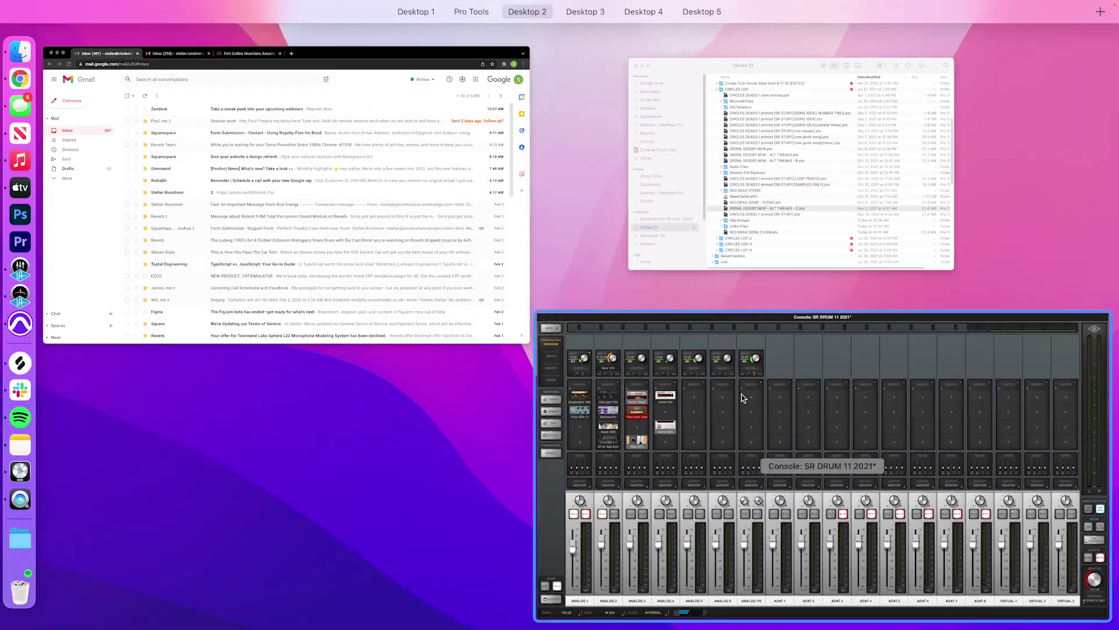
{"action": "left_click", "coordinate": [743, 398]}
{"action": "mouse_move", "coordinate": [2, 275]}
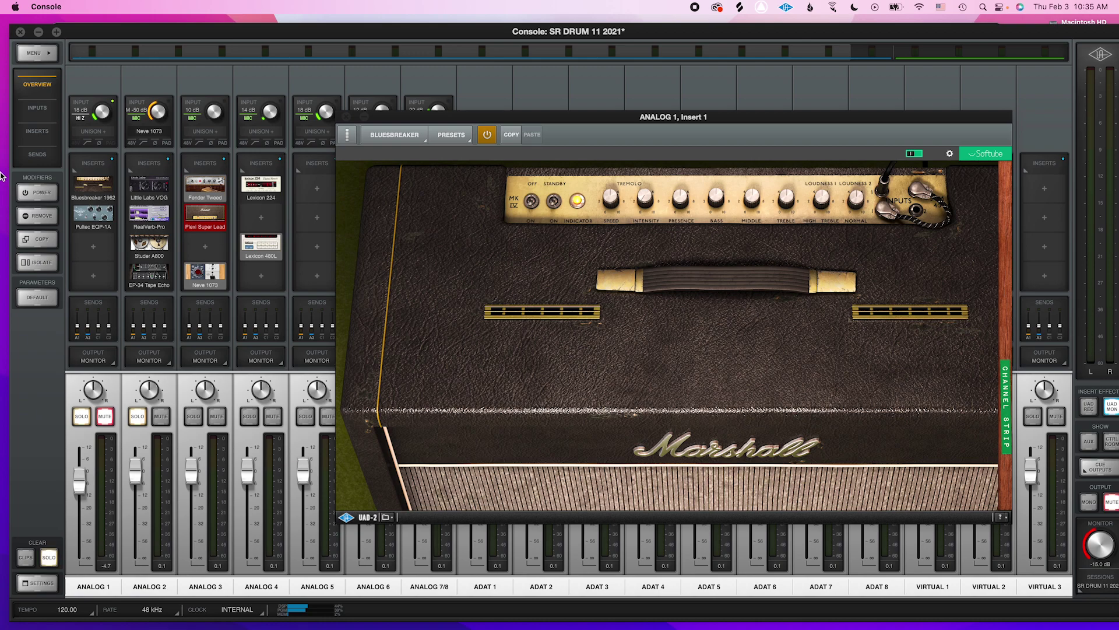
Return to Pro Tools, audition GTR RIFF from 364:42.236, and inspect its Pro-Q 3 and SSL E Channel Strip inserts.
{"action": "left_click", "coordinate": [12, 321]}
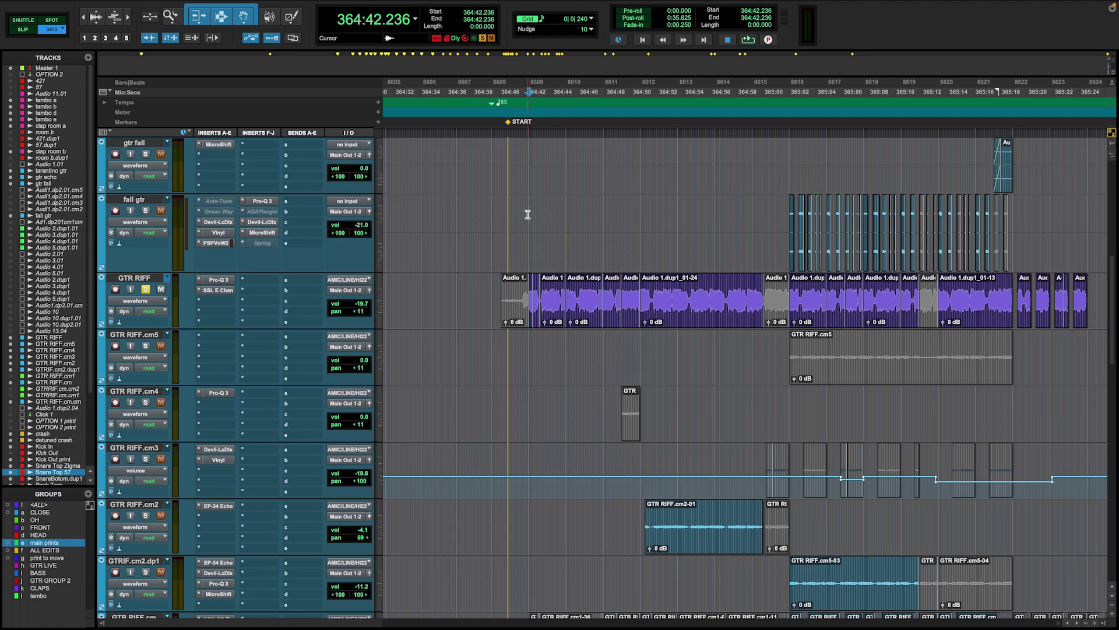
{"action": "key", "text": "space"}
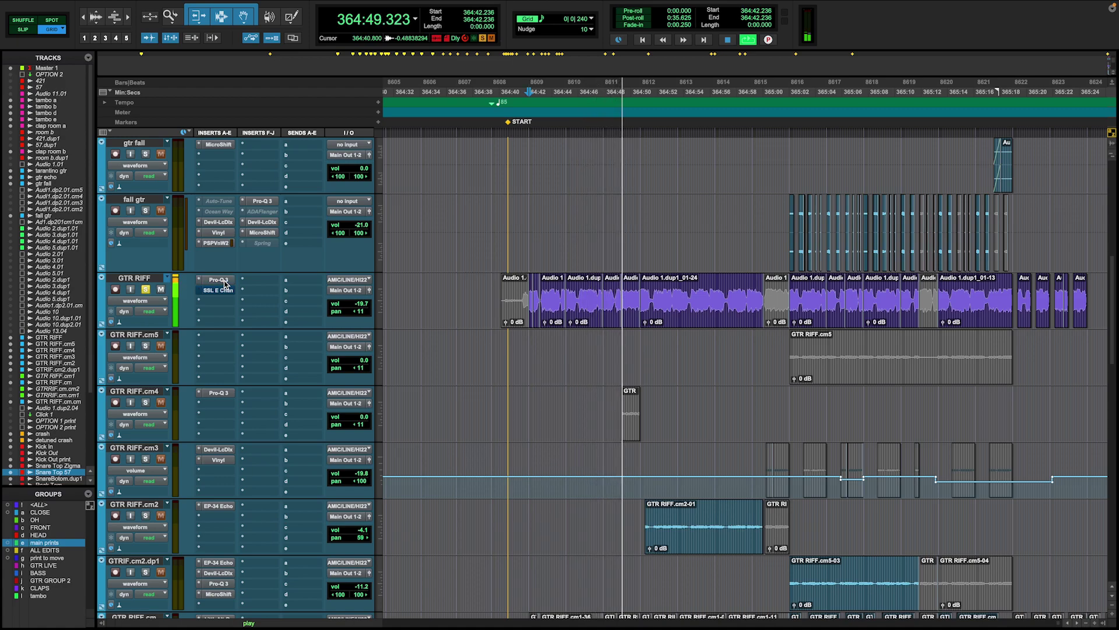
{"action": "left_click", "coordinate": [218, 280]}
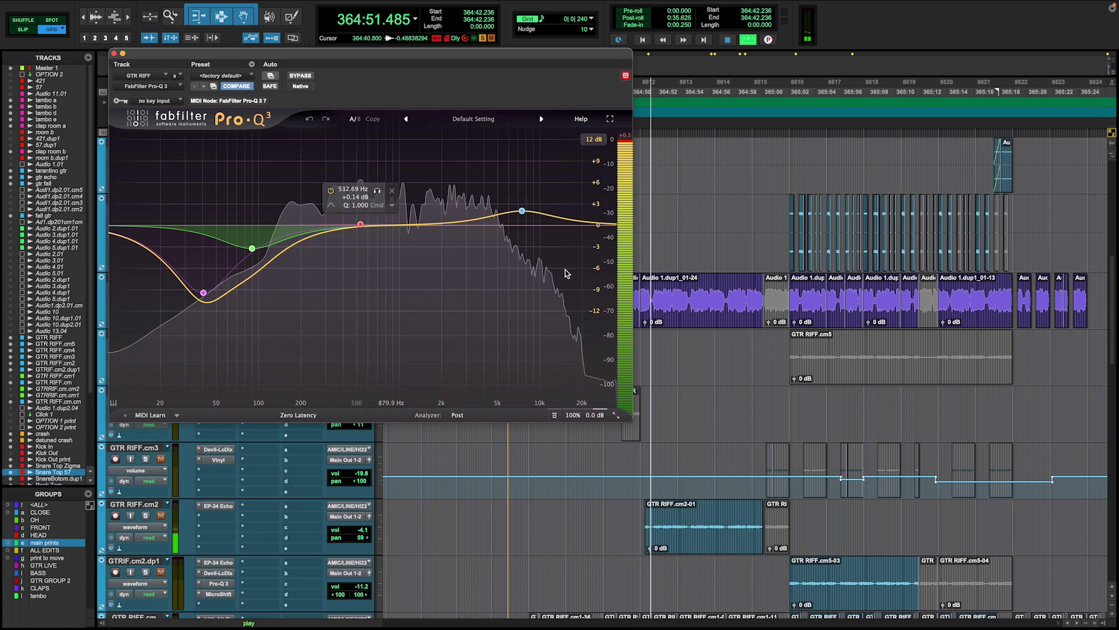
{"action": "left_click_drag", "start_coordinate": [513, 54], "coordinate": [1006, 58]}
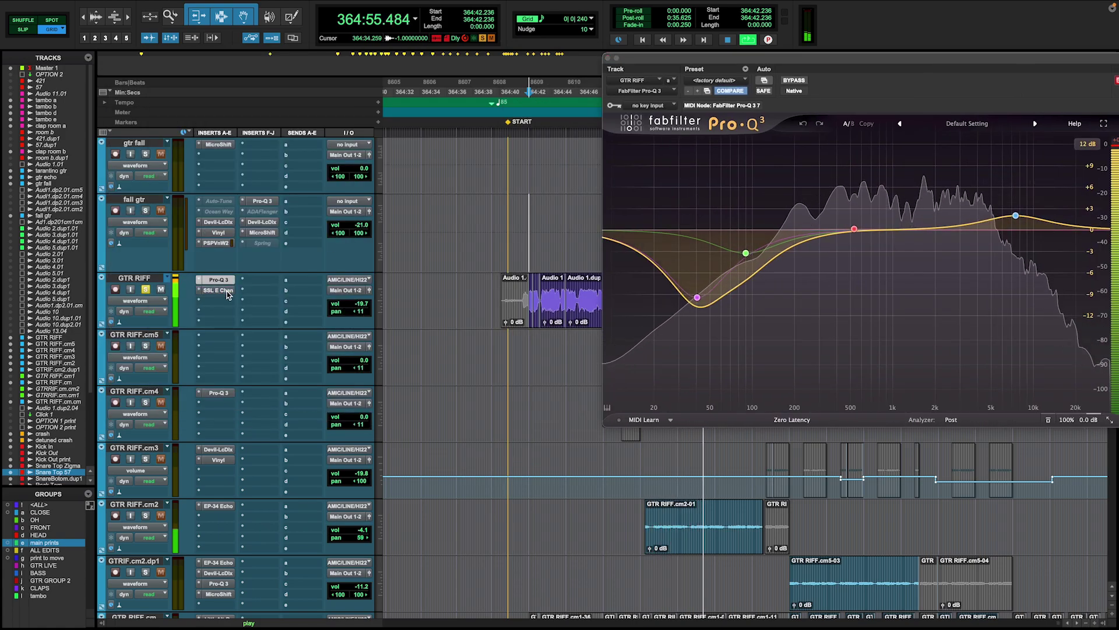
{"action": "left_click", "coordinate": [219, 291]}
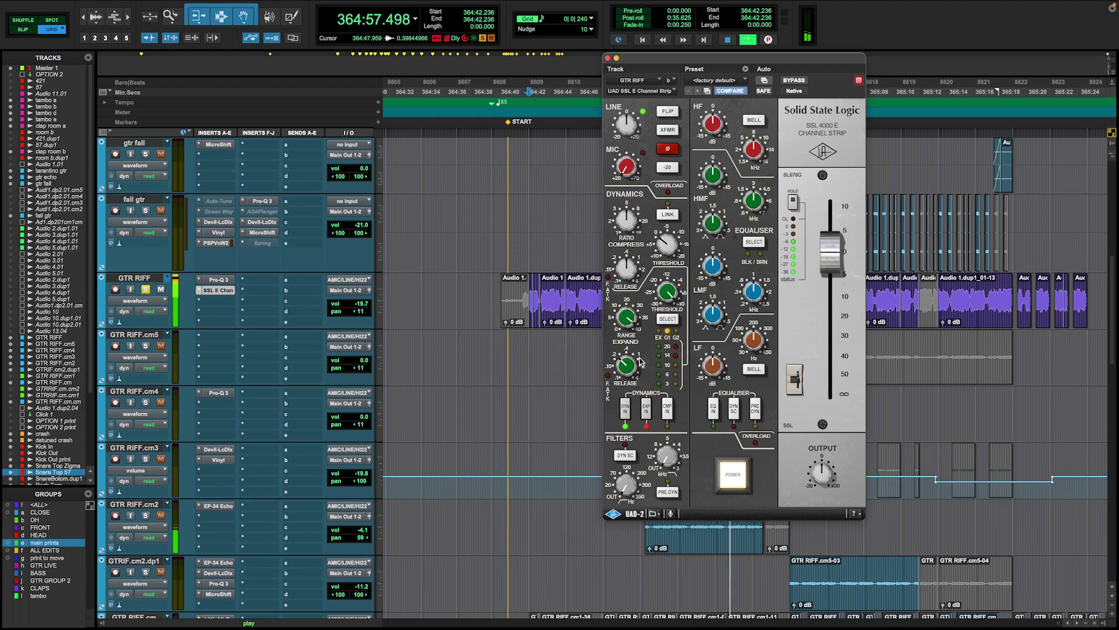
{"action": "left_click", "coordinate": [608, 58]}
{"action": "key", "text": "space"}
Audition the soloed GTR RIFF track briefly from 364:51.236.
{"action": "left_click", "coordinate": [574, 211]}
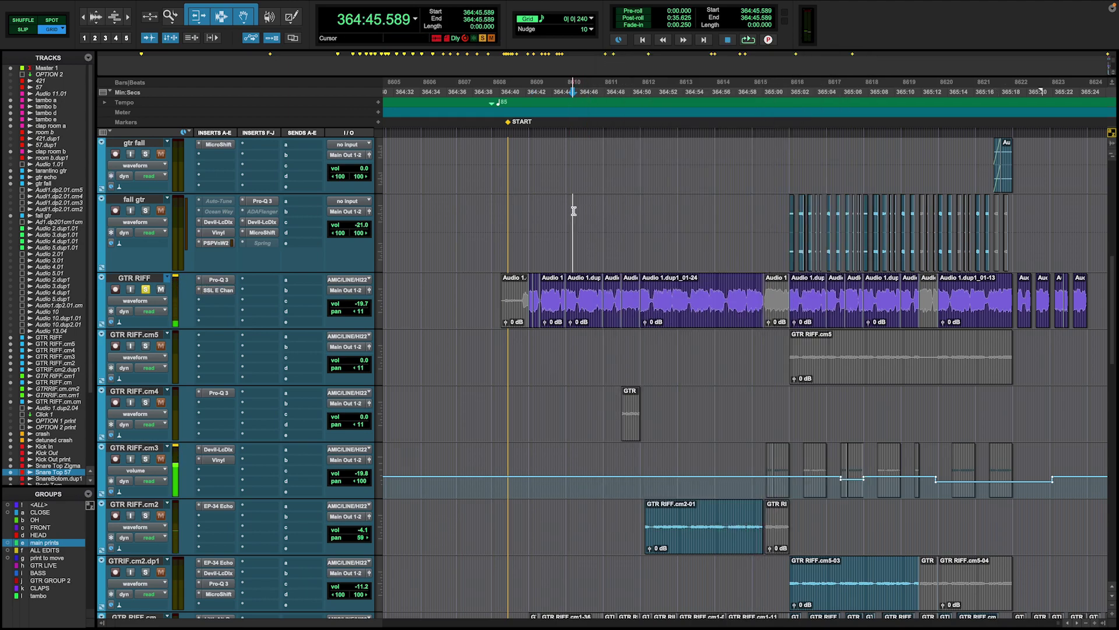
{"action": "scroll", "coordinate": [699, 225], "scroll_direction": "left", "scroll_amount": 2}
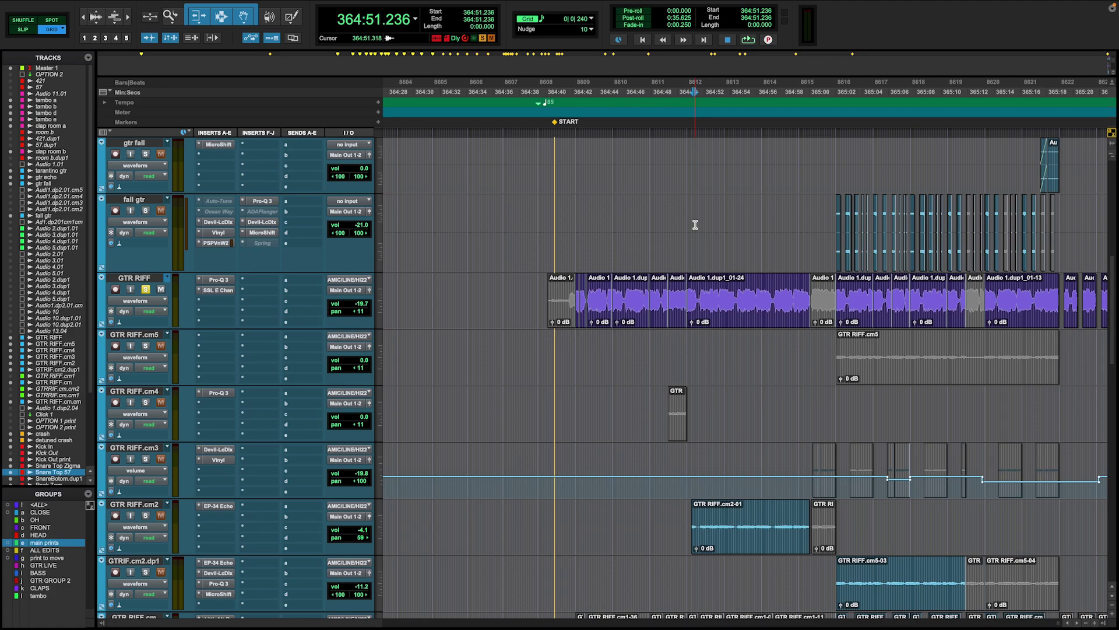
{"action": "key", "text": "space"}
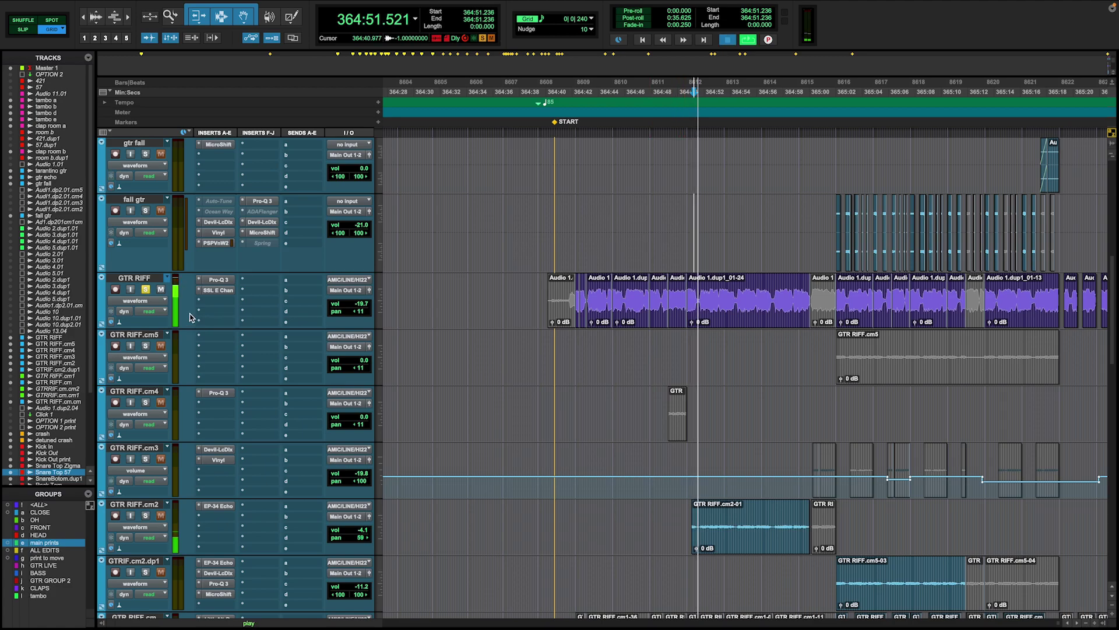
{"action": "key", "text": "space"}
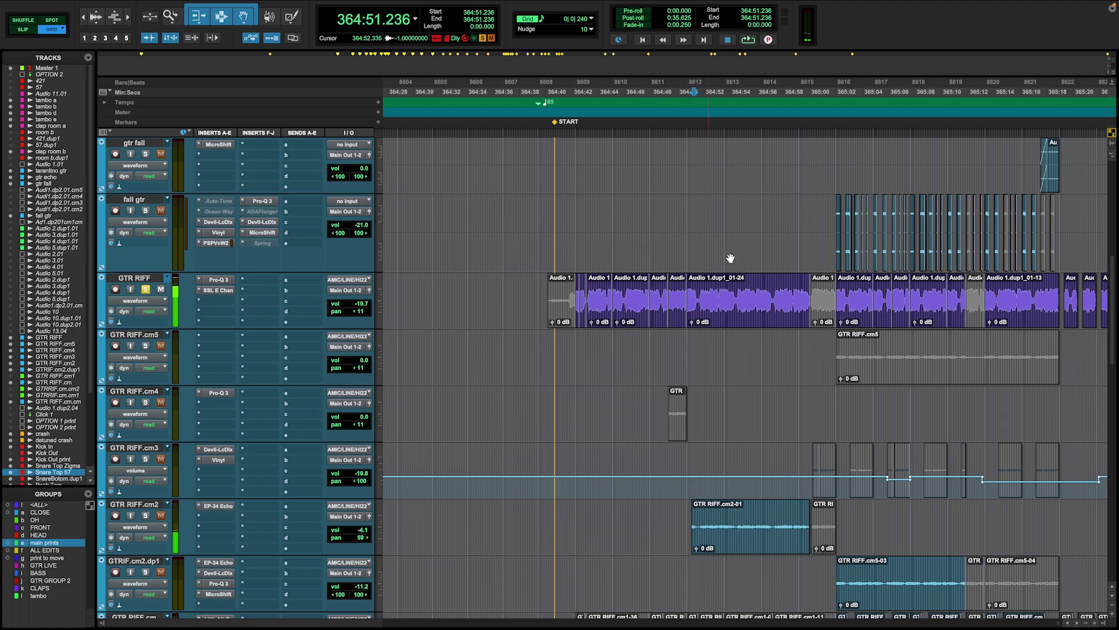
Play the soloed GTR RIFF track from 365:01.472 and add the fall gtr track to the solo.
{"action": "left_click", "coordinate": [738, 223]}
{"action": "scroll", "coordinate": [739, 222], "scroll_direction": "left", "scroll_amount": 1}
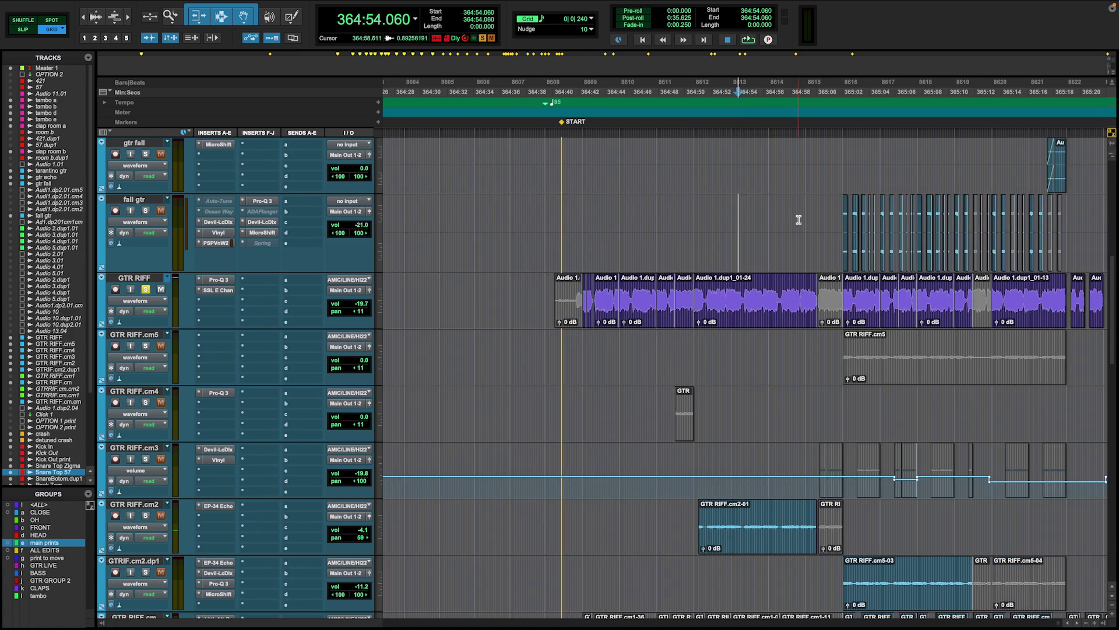
{"action": "left_click", "coordinate": [823, 216]}
{"action": "scroll", "coordinate": [804, 216], "scroll_direction": "right", "scroll_amount": 3}
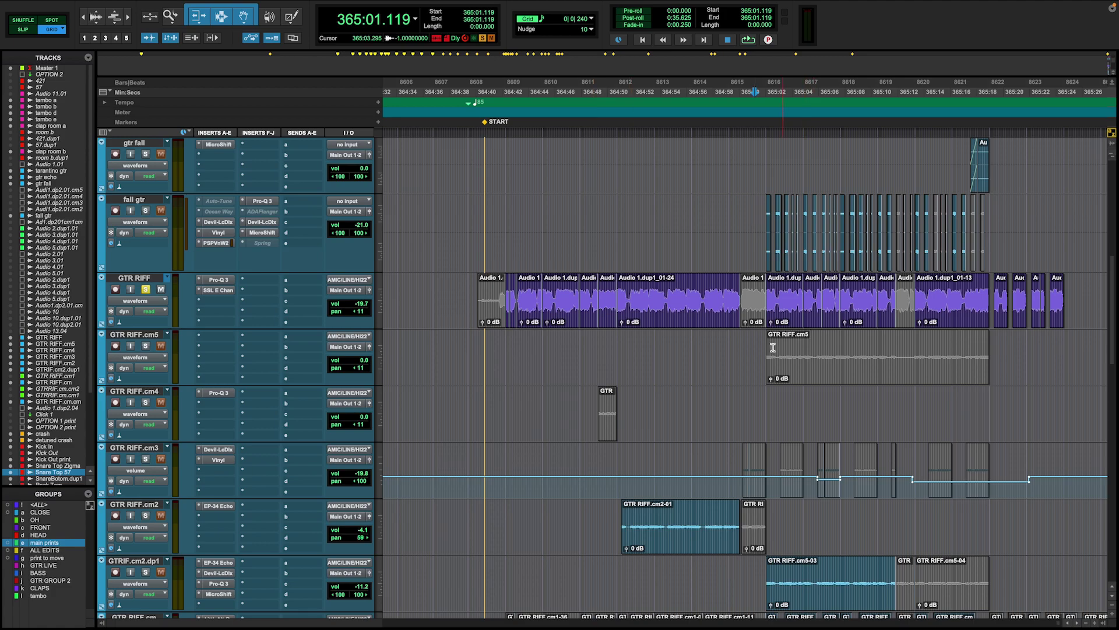
{"action": "scroll", "coordinate": [762, 344], "scroll_direction": "up", "scroll_amount": 3}
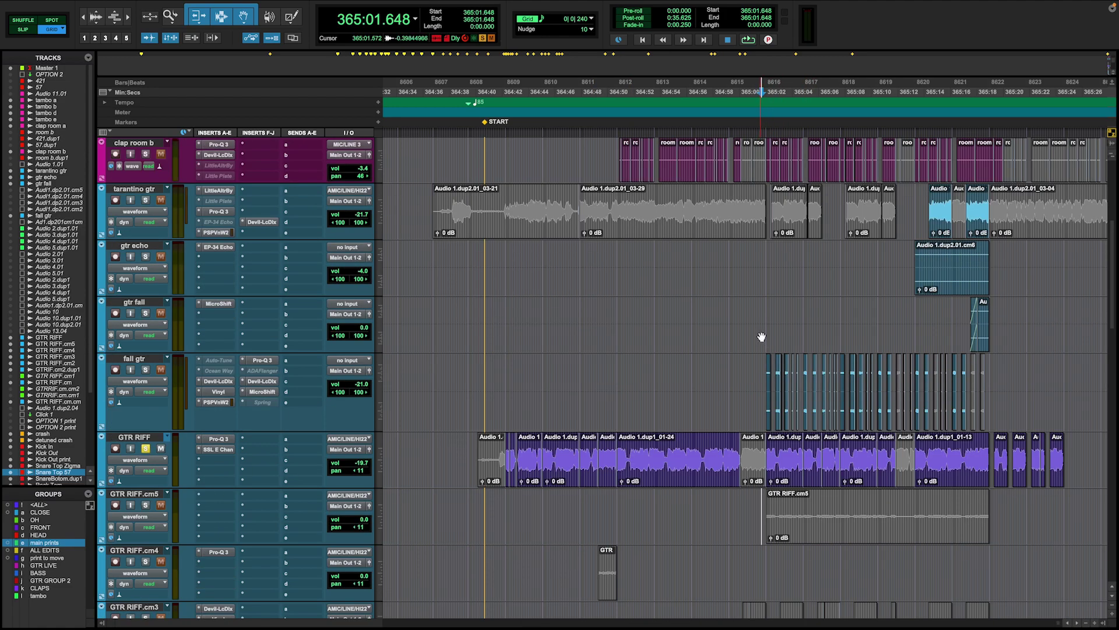
{"action": "key", "text": "space"}
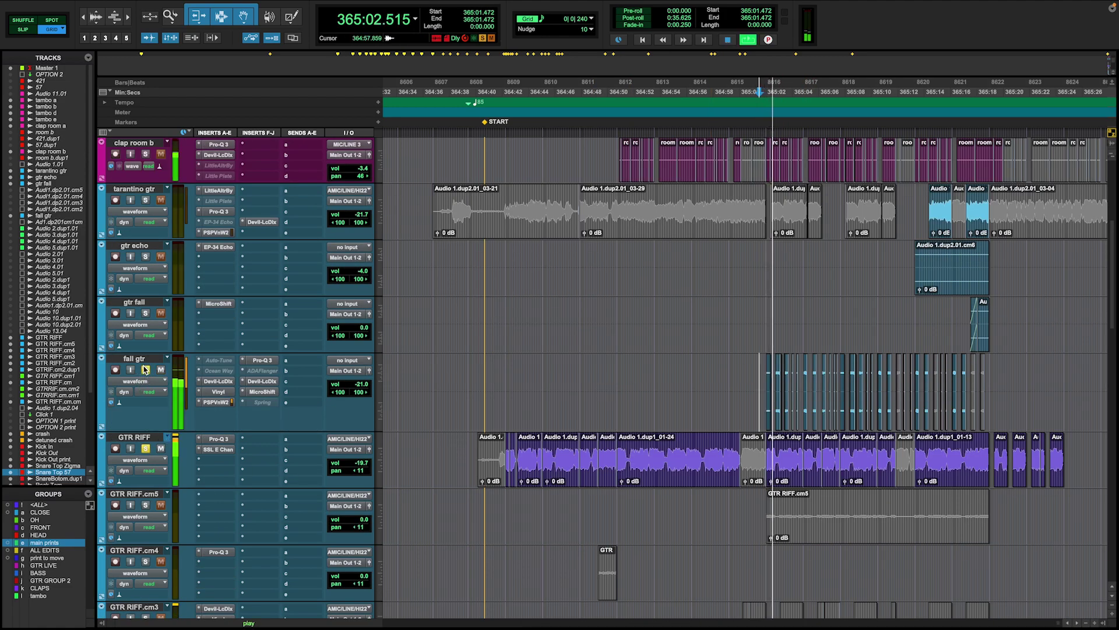
Clear the solo on GTR RIFF so only fall gtr is soloed, and stop playback.
{"action": "left_click", "coordinate": [868, 318]}
{"action": "key", "text": "t"}
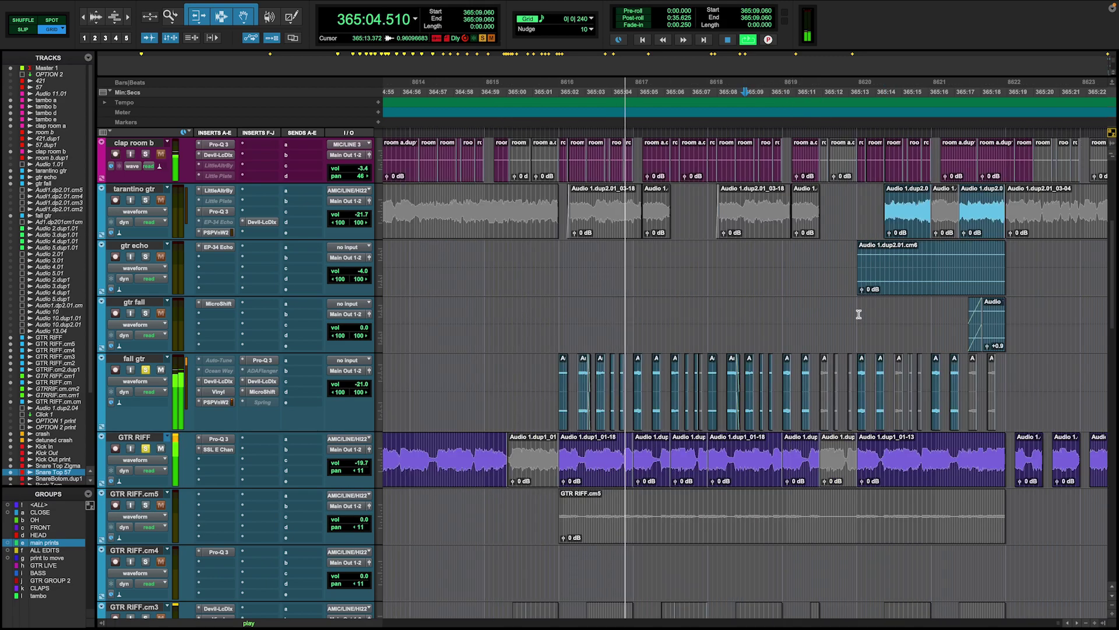
{"action": "left_click", "coordinate": [145, 448]}
{"action": "key", "text": "space"}
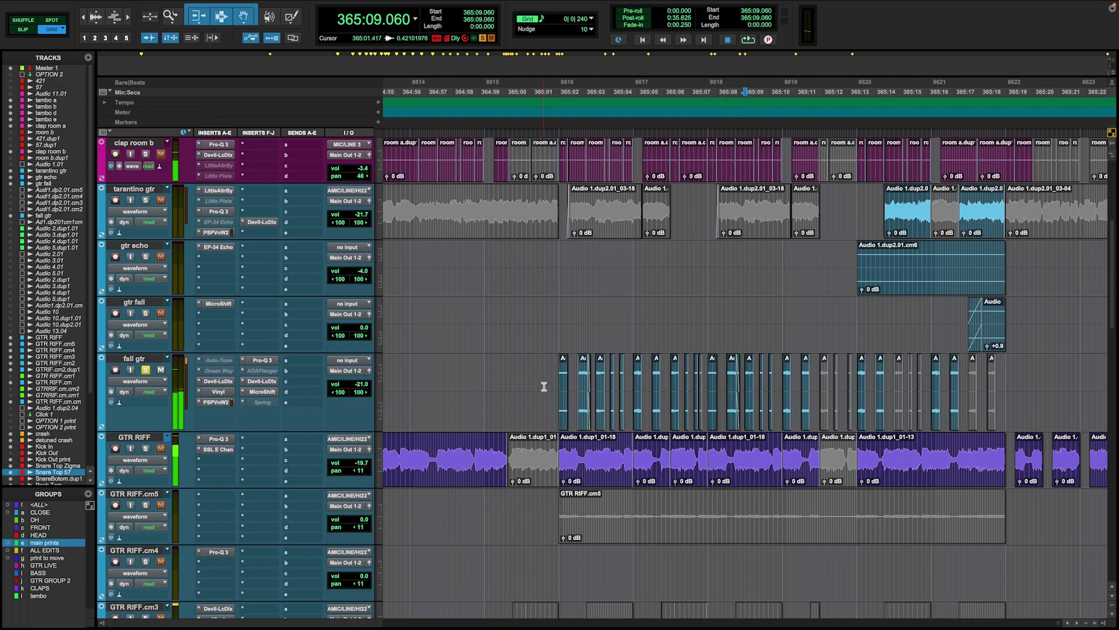
Select the fall gtr clips from 365:01.648 to 365:18.942 and audition them.
{"action": "left_click_drag", "start_coordinate": [550, 377], "coordinate": [1008, 382]}
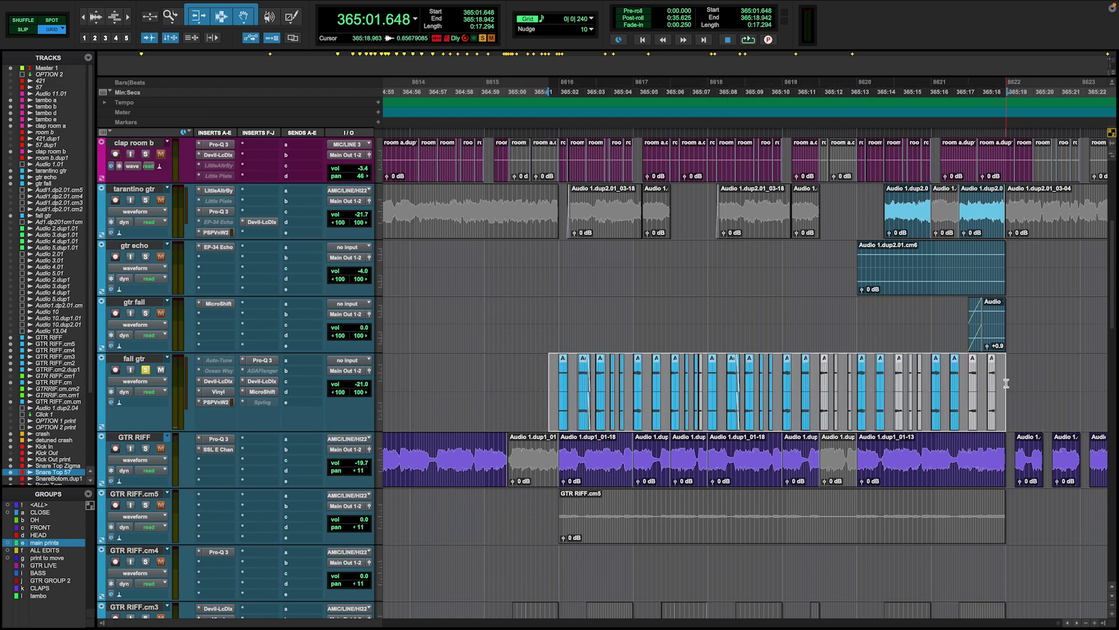
{"action": "key", "text": "space"}
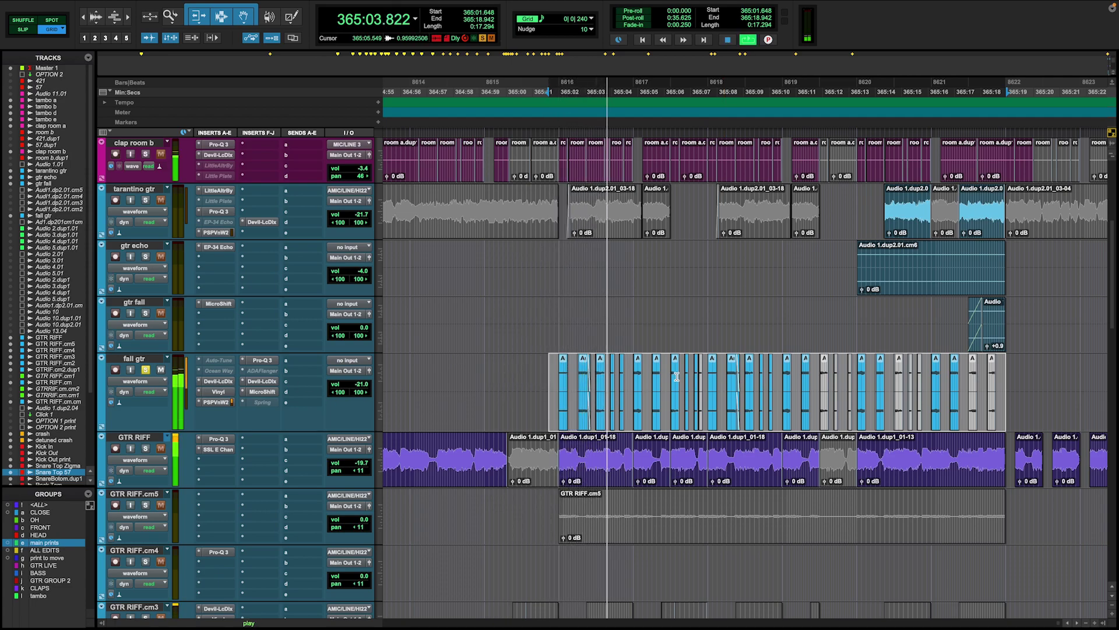
{"action": "key", "text": "space"}
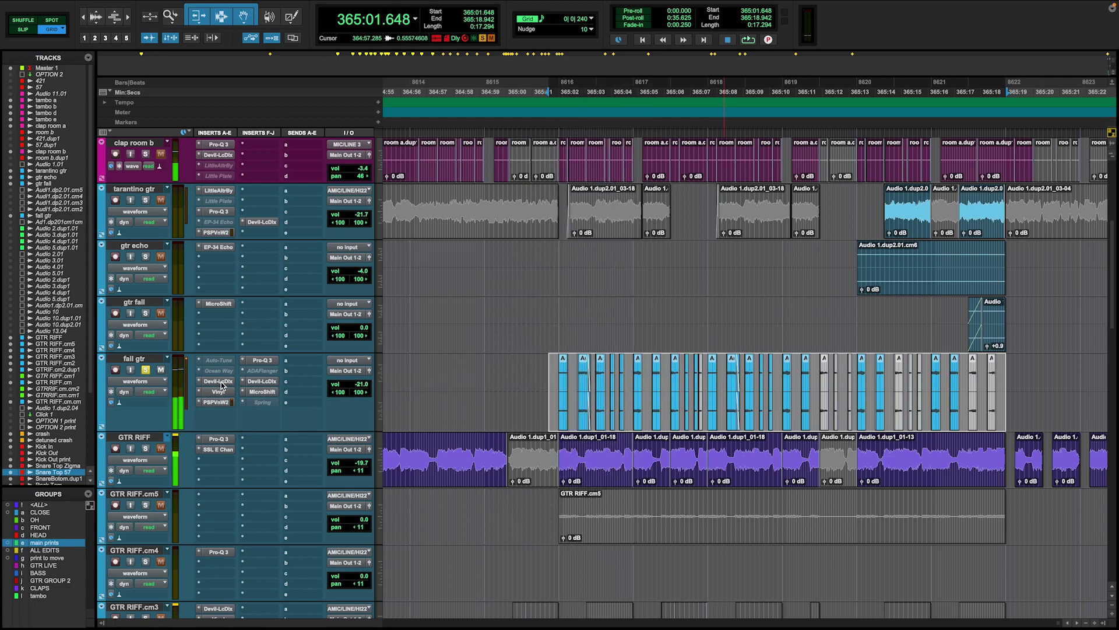
Bypass the active inserts on fall gtr and audition the dry track from 365:01.648 while examining its clip edits closely.
{"action": "key", "text": "space"}
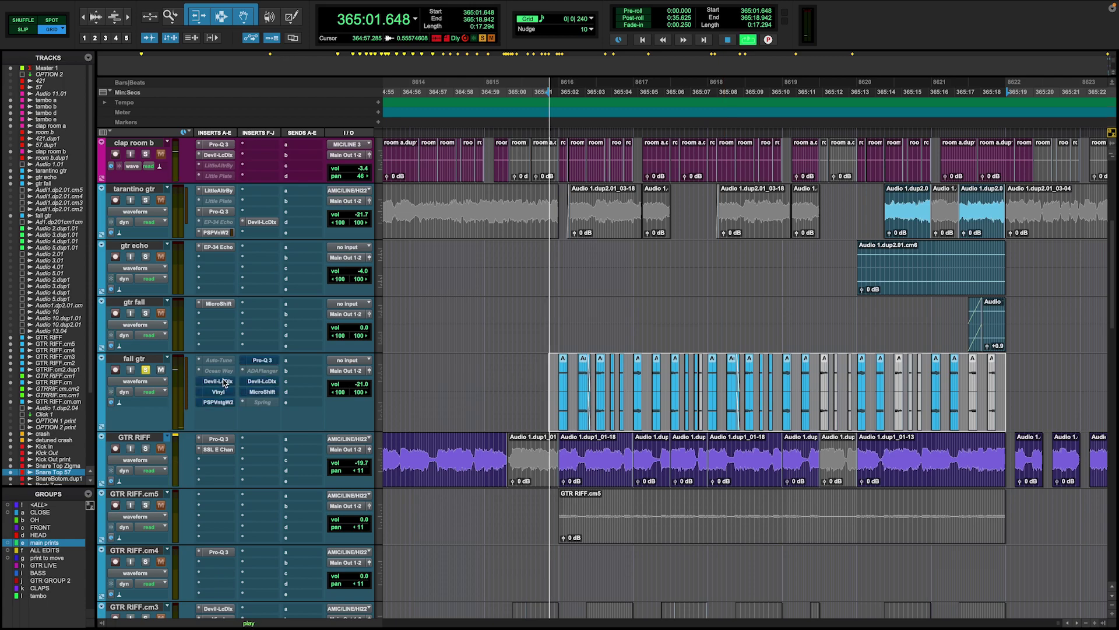
{"action": "key", "text": "ctrl+]"}
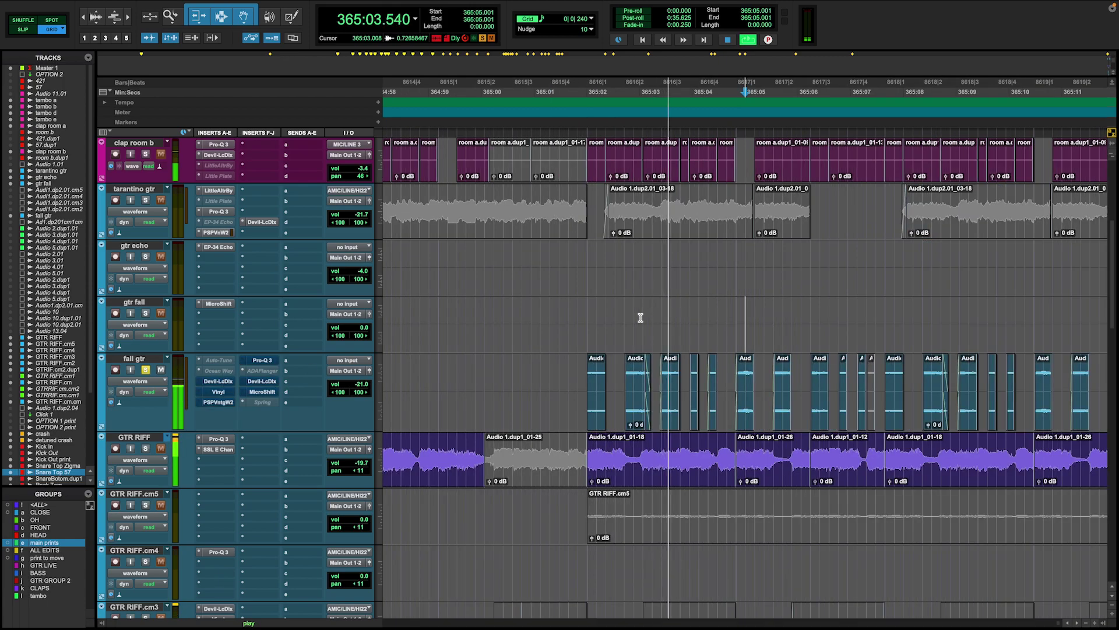
{"action": "key", "text": "ctrl+]"}
{"action": "key", "text": "ctrl+]"}
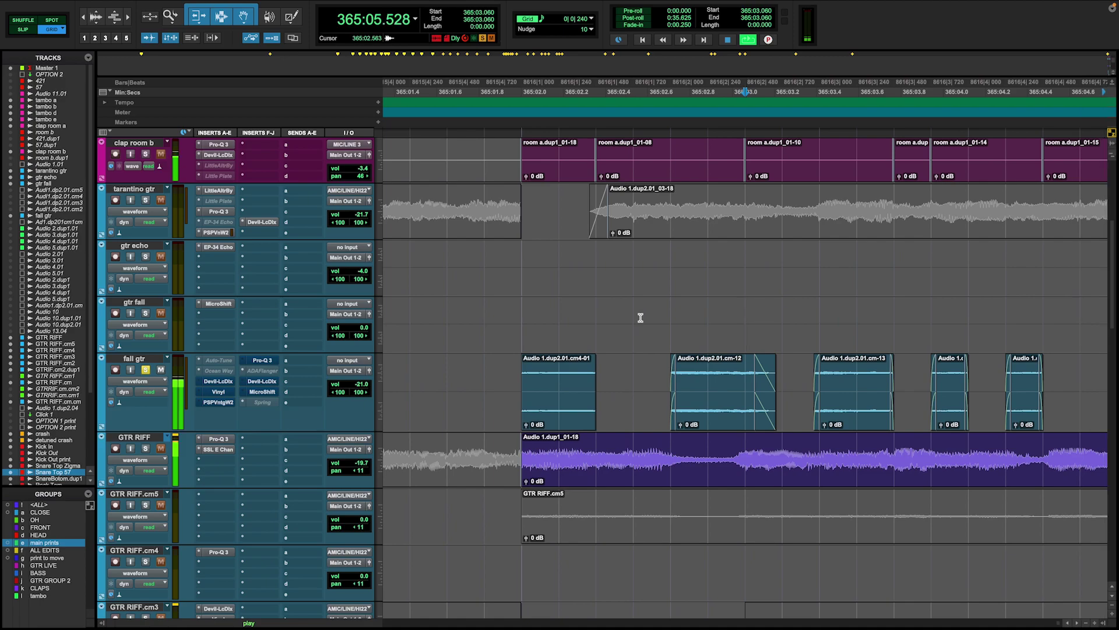
{"action": "key", "text": "ctrl+["}
{"action": "key", "text": "ctrl+["}
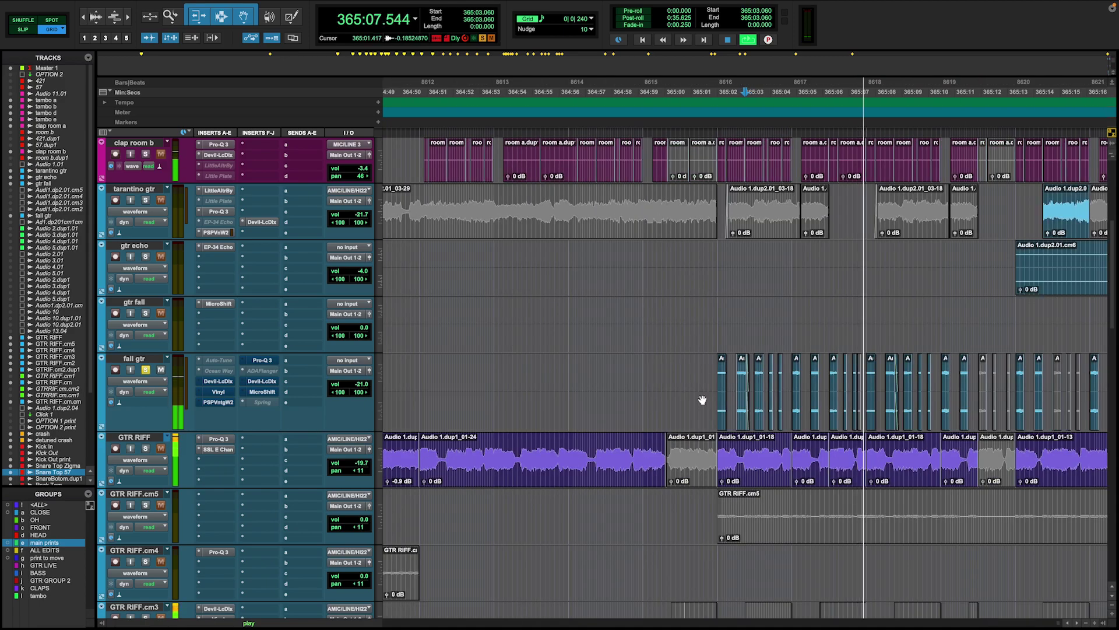
Select the first fall gtr clip at 365:02.001 and audition it without its processing.
{"action": "left_click", "coordinate": [723, 413]}
{"action": "key", "text": "ctrl+]"}
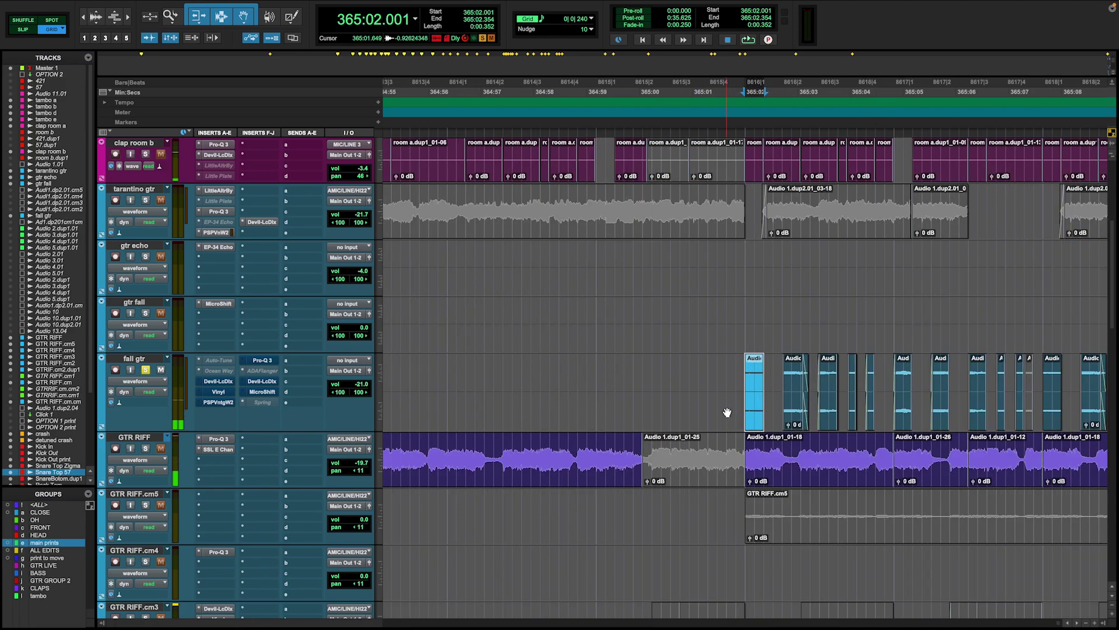
{"action": "key", "text": "ctrl+]"}
{"action": "key", "text": "space"}
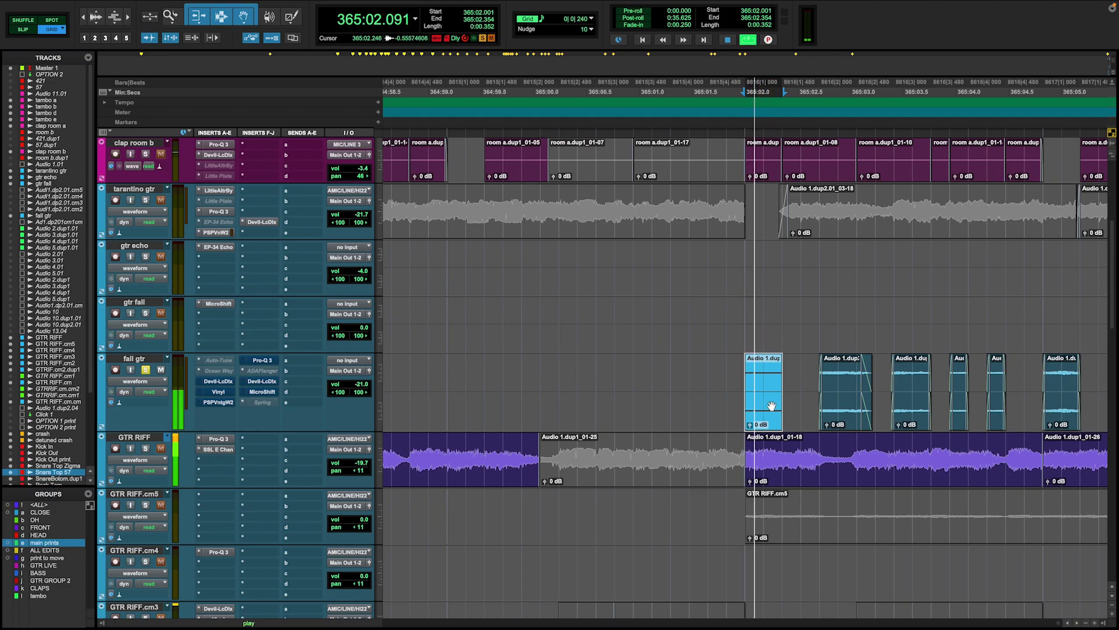
{"action": "key", "text": "space"}
{"action": "scroll", "coordinate": [780, 440], "scroll_direction": "up", "scroll_amount": 3}
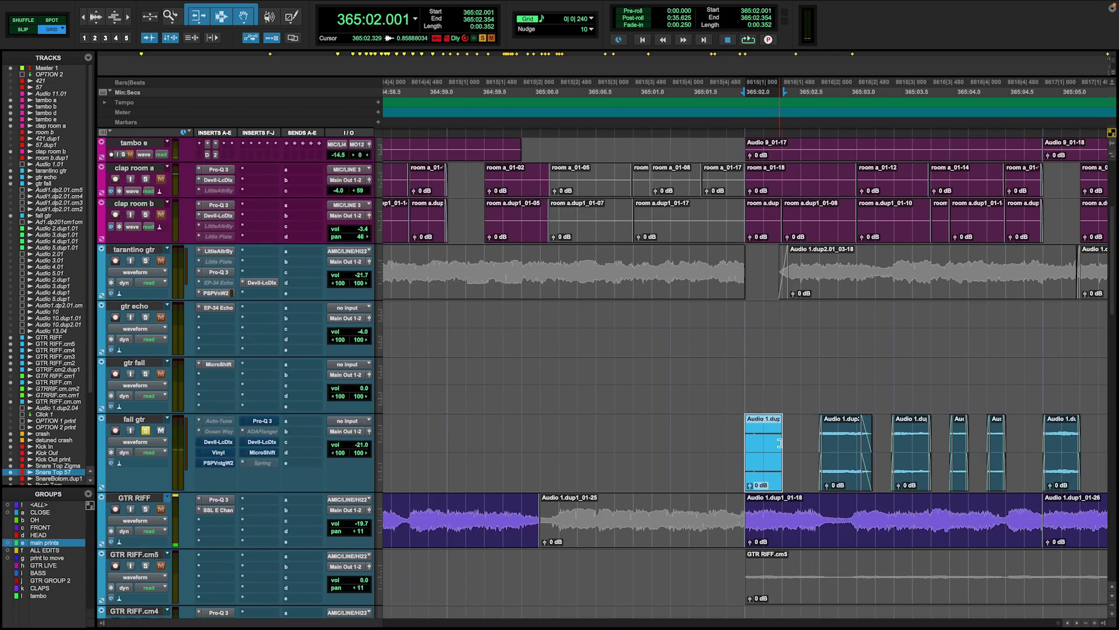
Try extending the first fall gtr clip's end to 365:02.531, audition it, and trim the clip back.
{"action": "left_click", "coordinate": [782, 512]}
{"action": "left_click", "coordinate": [767, 477]}
{"action": "key", "text": "space"}
{"action": "key", "text": "space"}
{"action": "key", "text": "space"}
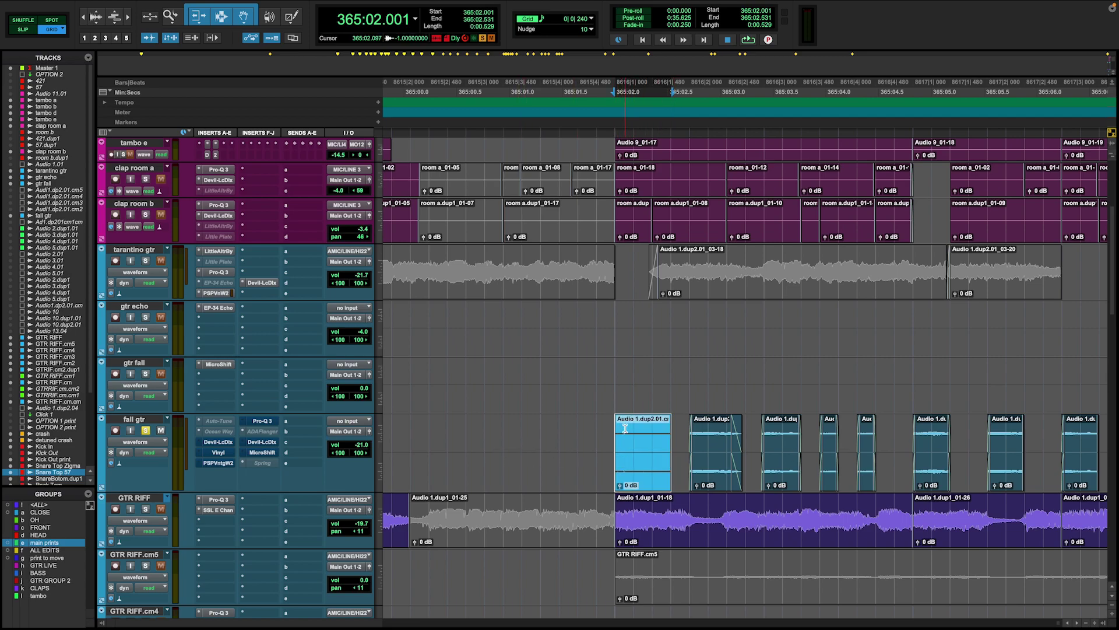
{"action": "key", "text": "space"}
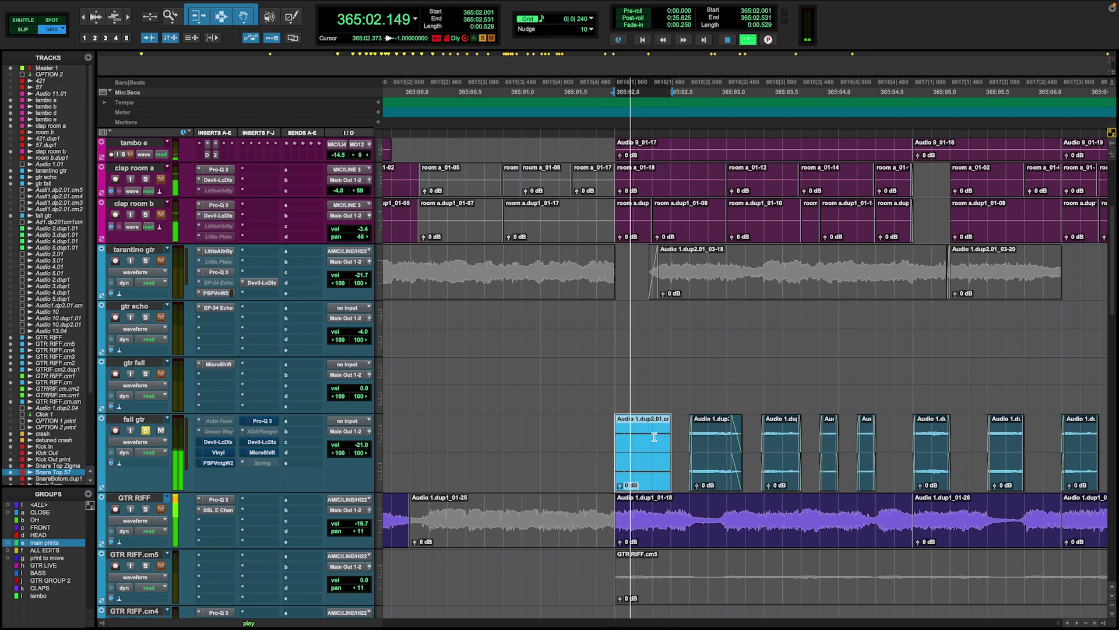
{"action": "key", "text": "space"}
{"action": "left_click", "coordinate": [652, 434]}
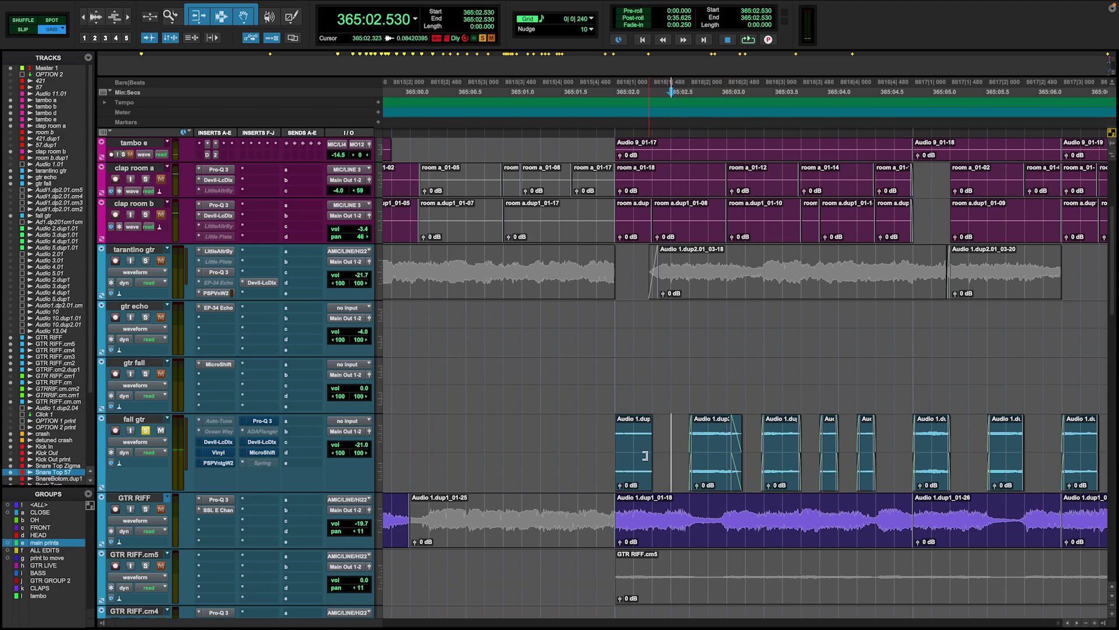
Audition the first five fall gtr clips in sequence, selecting each one from 365:02.001 onward.
{"action": "left_click", "coordinate": [636, 472]}
{"action": "key", "text": "space"}
{"action": "key", "text": "space"}
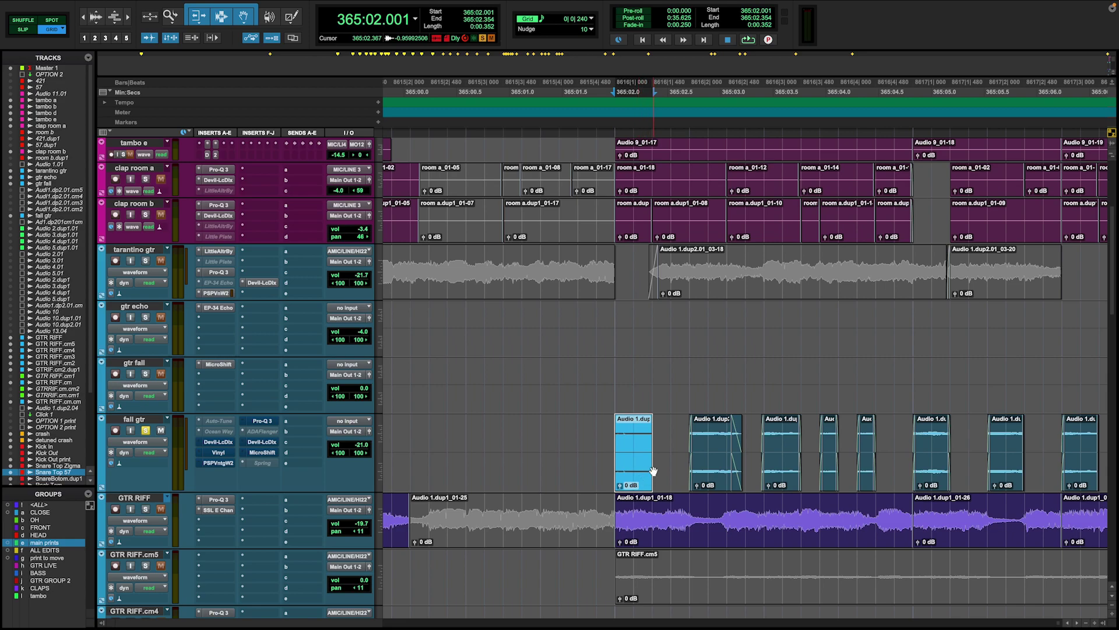
{"action": "key", "text": "space"}
{"action": "left_click", "coordinate": [708, 475]}
{"action": "left_click", "coordinate": [783, 481]}
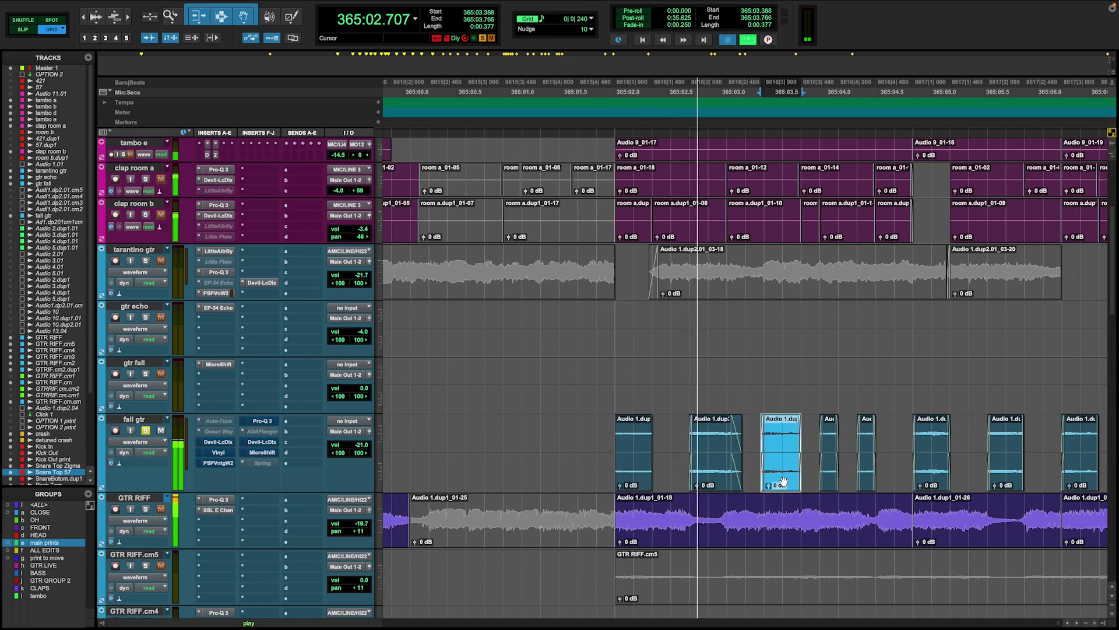
{"action": "left_click", "coordinate": [833, 477]}
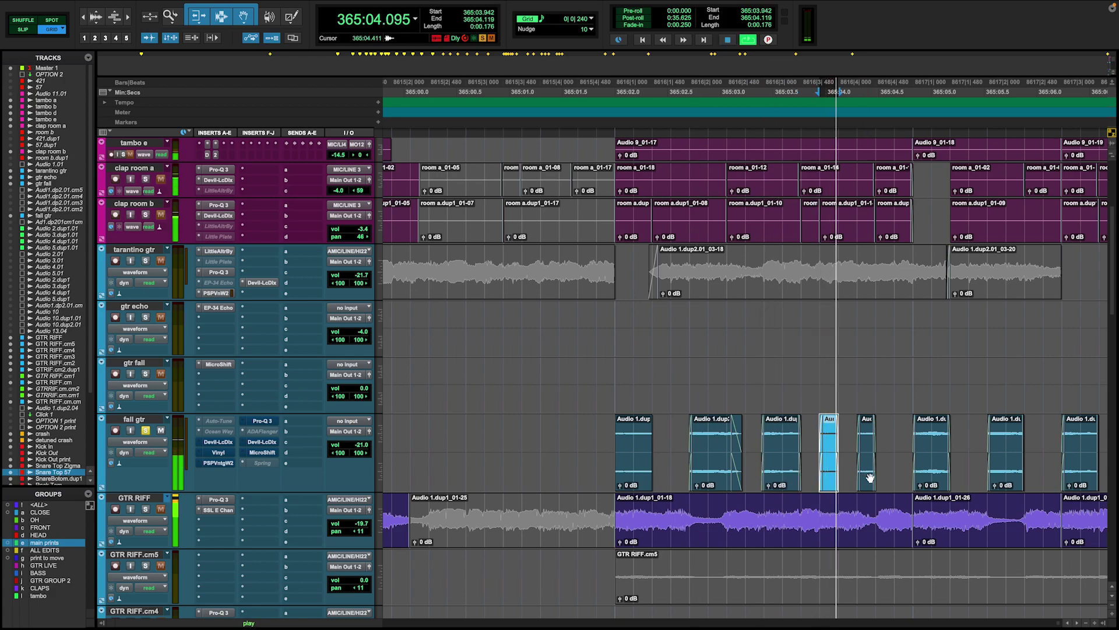
{"action": "left_click", "coordinate": [869, 478]}
{"action": "key", "text": "space"}
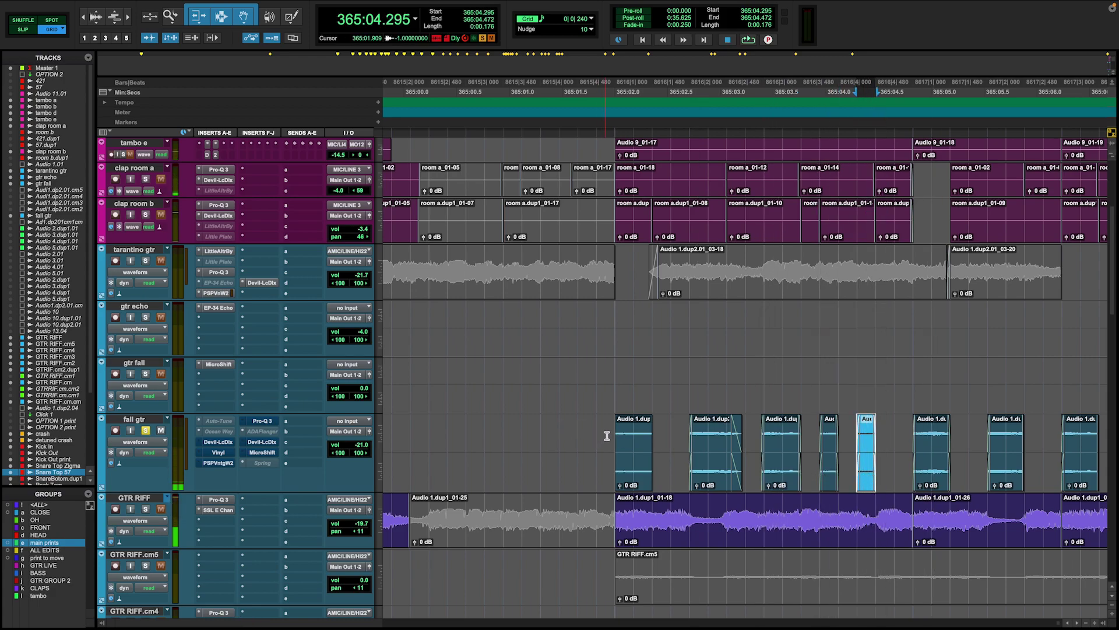
Select the fall gtr clips from 365:02.001 to 365:04.825 and open the AudioSuite Vari-Fi processor, keeping its window clear of the clips.
{"action": "left_click_drag", "start_coordinate": [607, 435], "coordinate": [907, 442]}
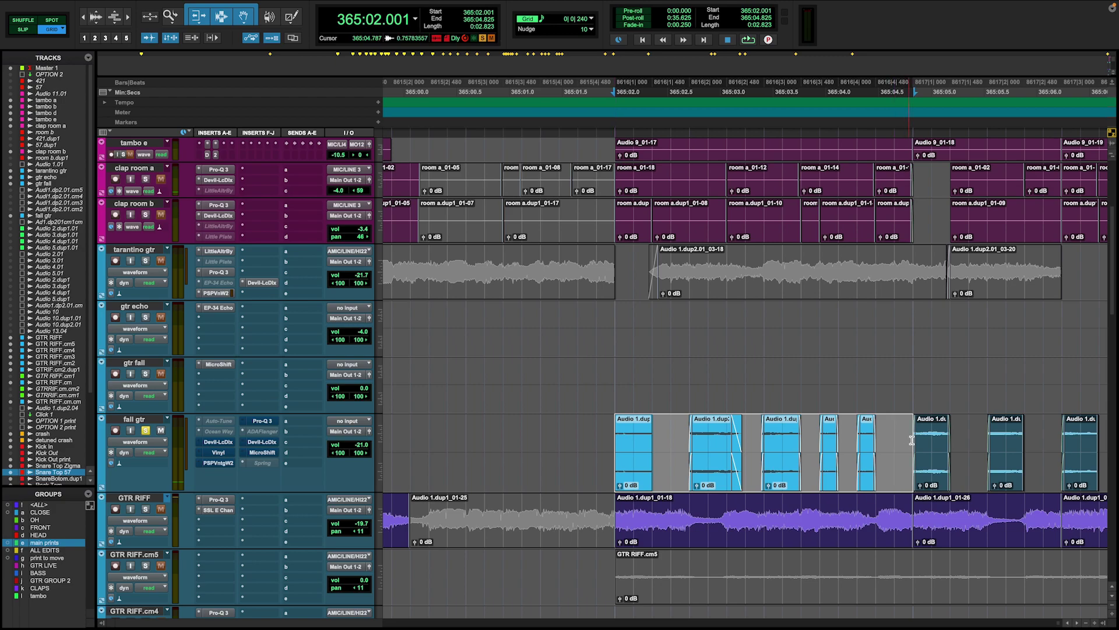
{"action": "key", "text": "space"}
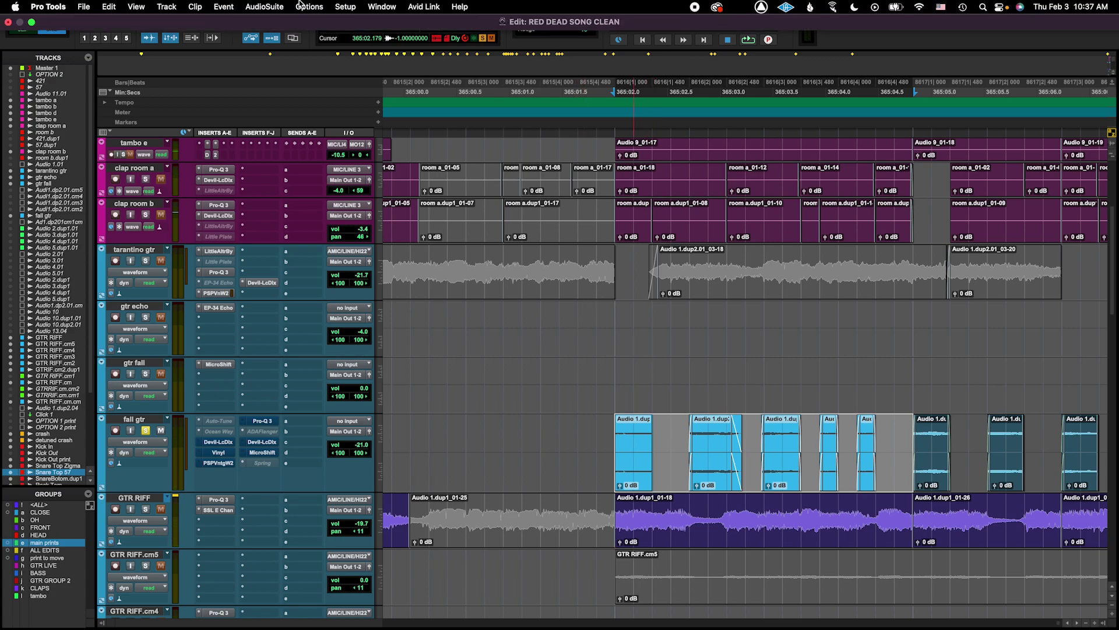
{"action": "left_click", "coordinate": [264, 6]}
{"action": "mouse_move", "coordinate": [290, 168]}
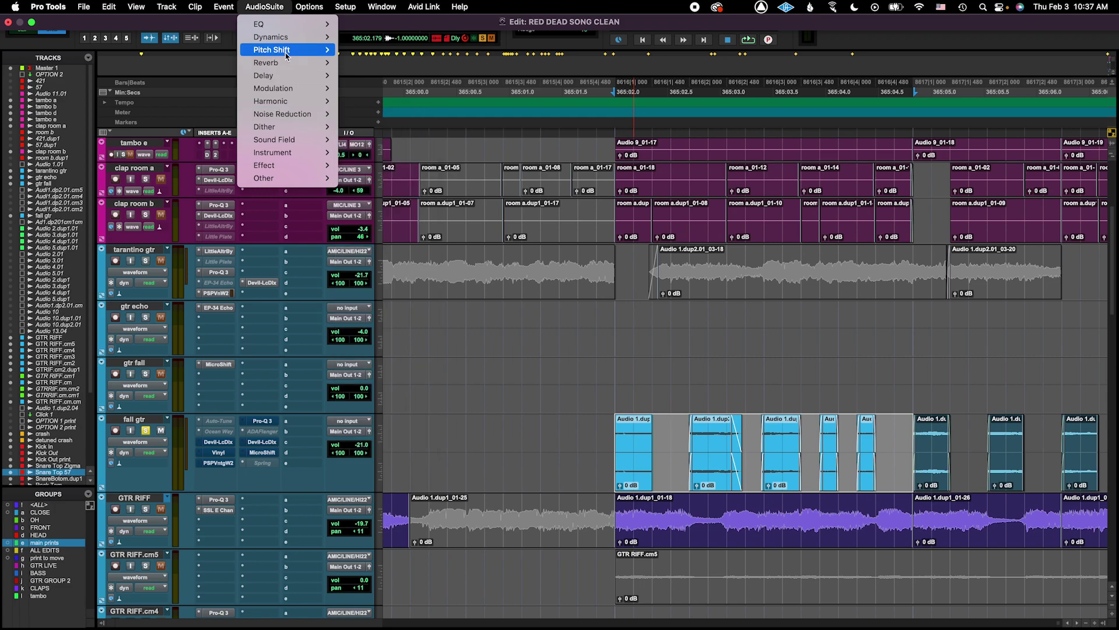
{"action": "mouse_move", "coordinate": [285, 53]}
{"action": "left_click", "coordinate": [393, 243]}
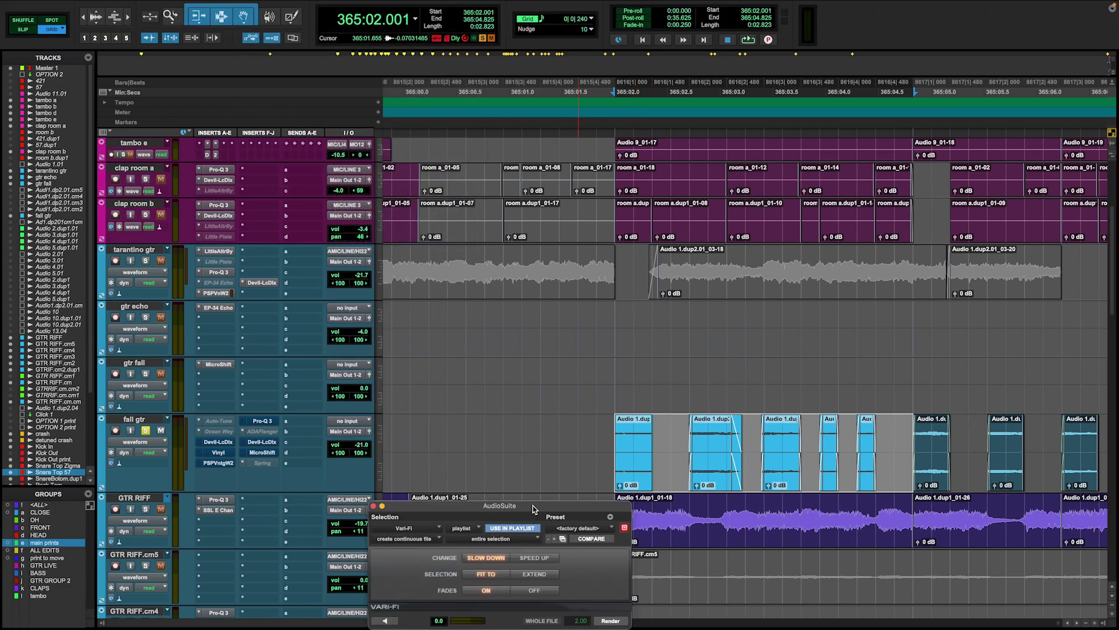
{"action": "left_click_drag", "start_coordinate": [532, 509], "coordinate": [365, 216]}
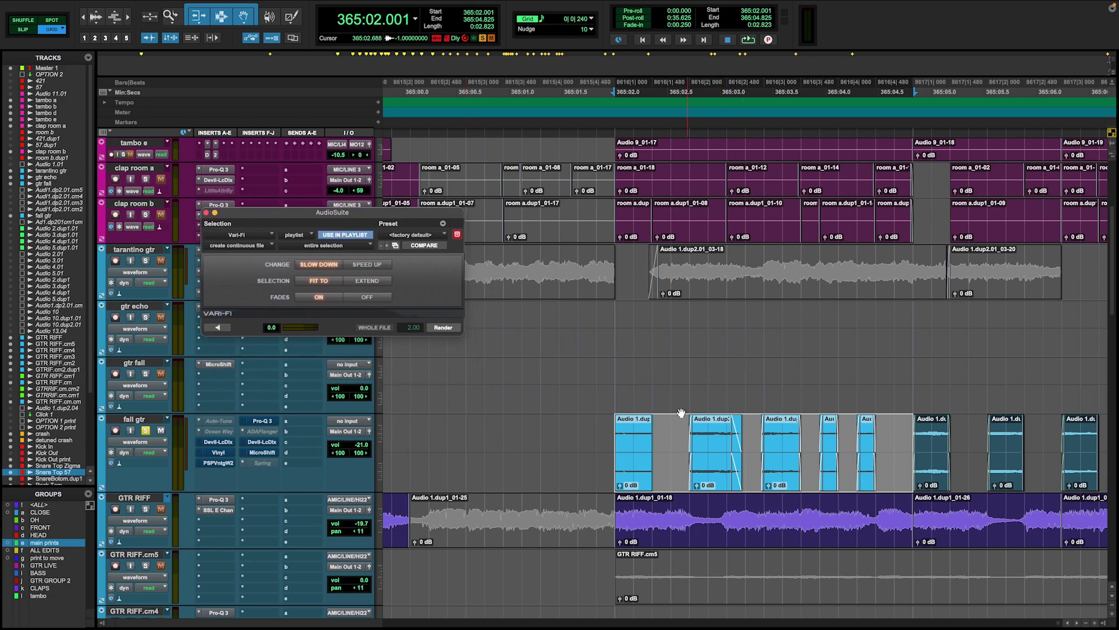
Select and audition the second, third, fourth and fifth fall gtr clips one at a time.
{"action": "left_click", "coordinate": [605, 433]}
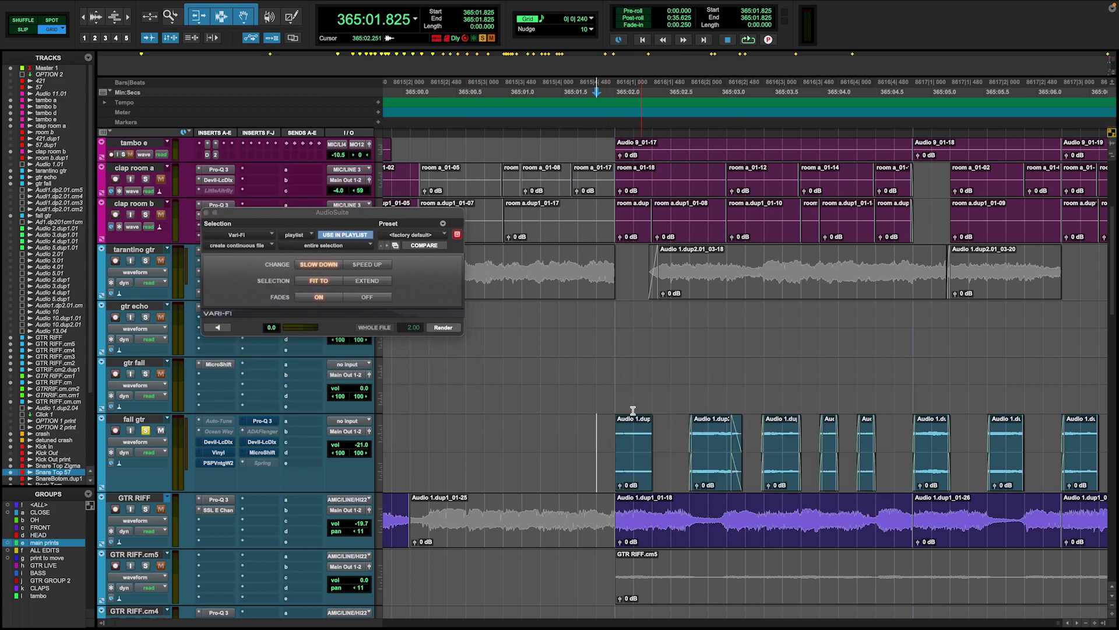
{"action": "left_click", "coordinate": [633, 473]}
{"action": "left_click", "coordinate": [707, 473]}
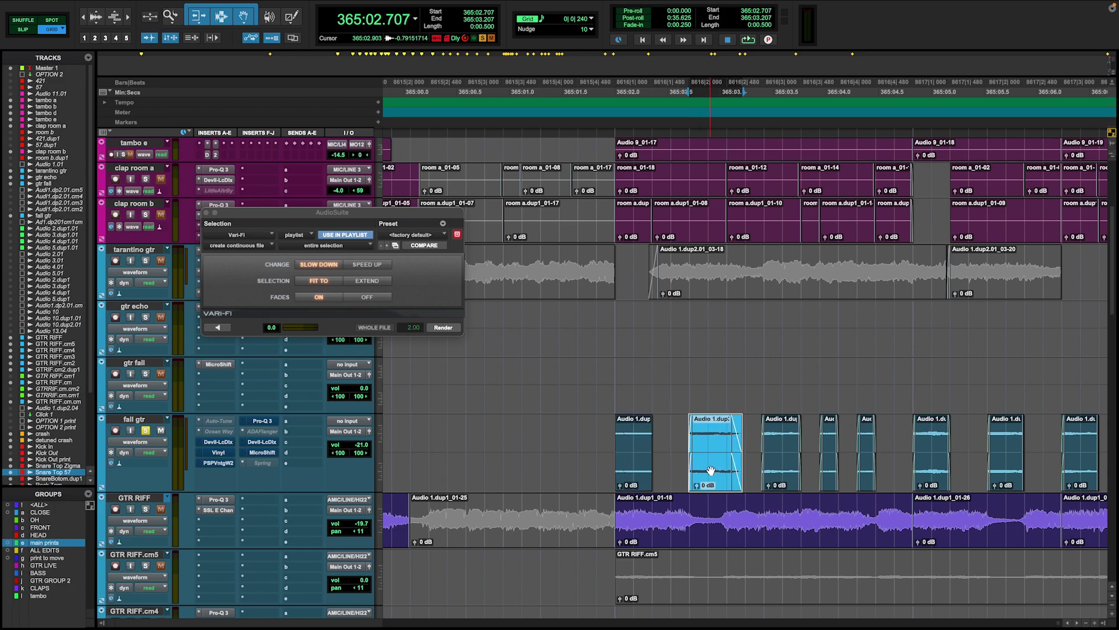
{"action": "key", "text": "space"}
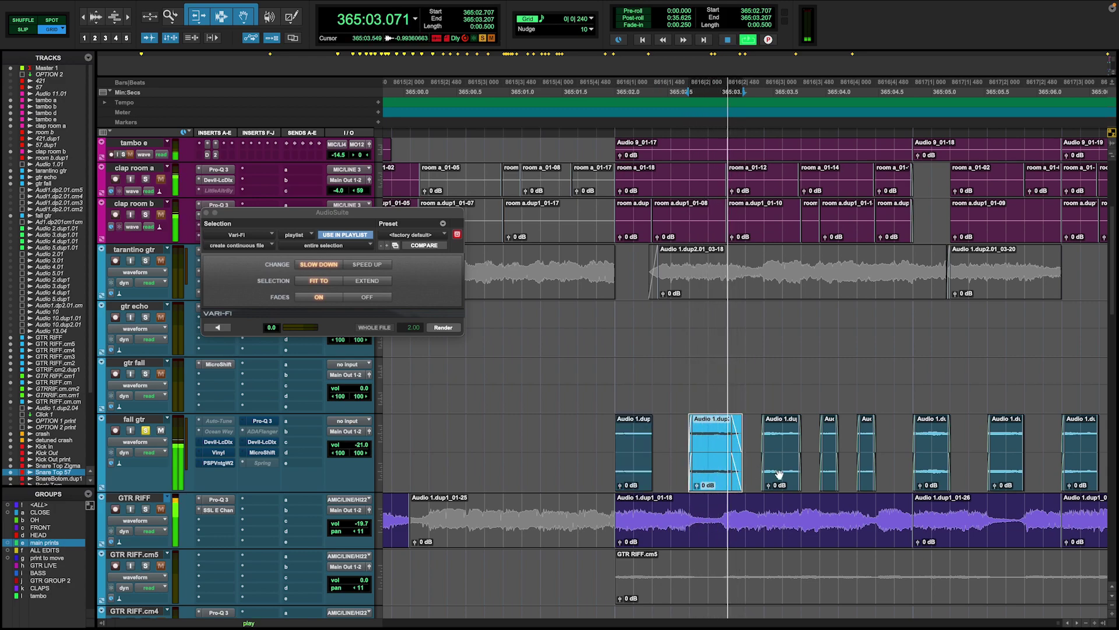
{"action": "key", "text": "space"}
{"action": "left_click", "coordinate": [782, 473]}
{"action": "key", "text": "space"}
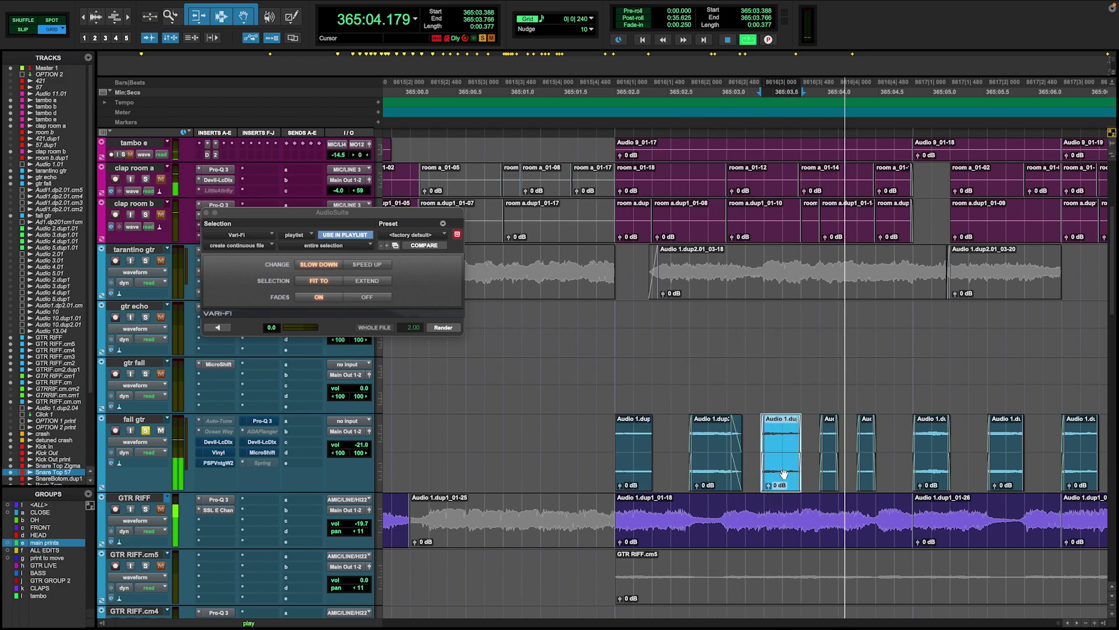
{"action": "key", "text": "space"}
{"action": "left_click", "coordinate": [832, 473]}
{"action": "key", "text": "space"}
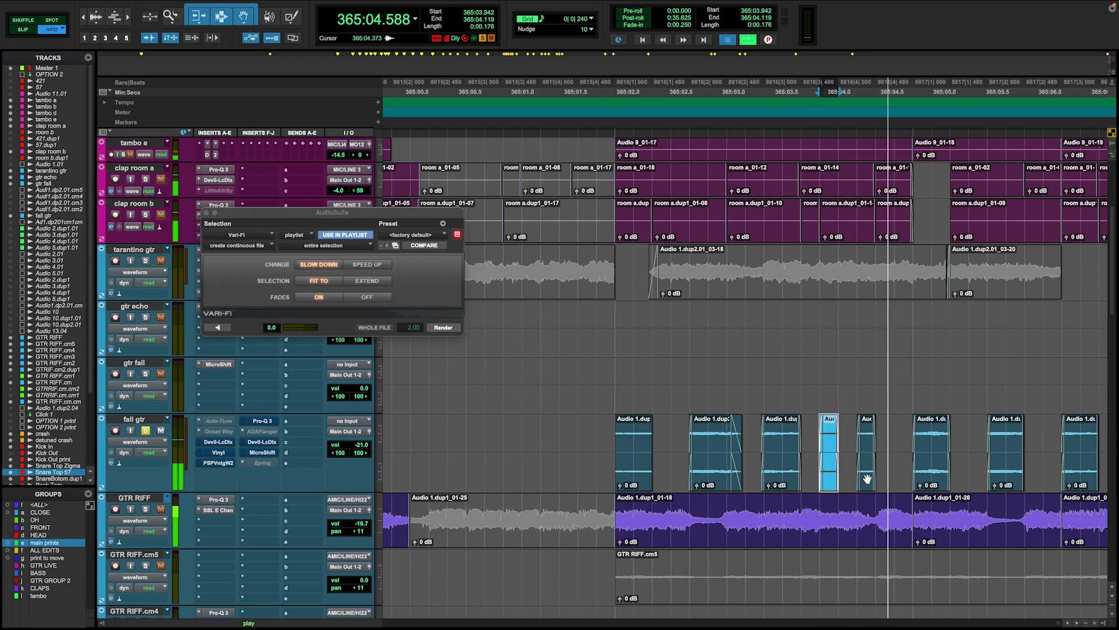
{"action": "key", "text": "space"}
{"action": "left_click", "coordinate": [864, 464]}
{"action": "key", "text": "space"}
{"action": "key", "text": "space"}
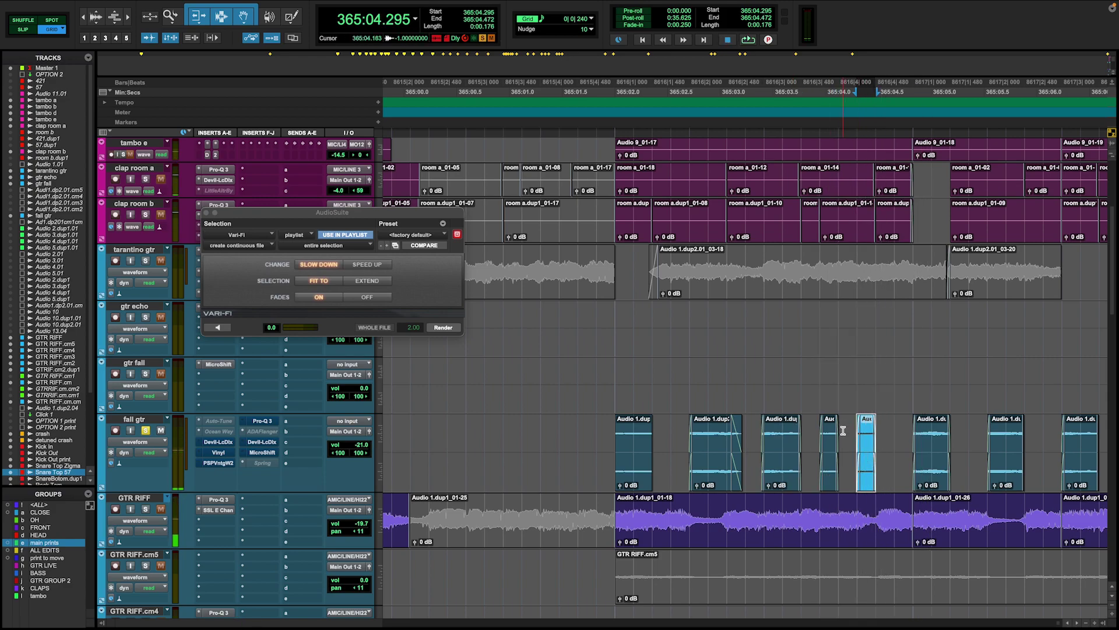
Try extending the fourth fall gtr clip to 365:04.810, audition it, and undo the extension.
{"action": "left_click_drag", "start_coordinate": [835, 440], "coordinate": [913, 442]}
{"action": "key", "text": "space"}
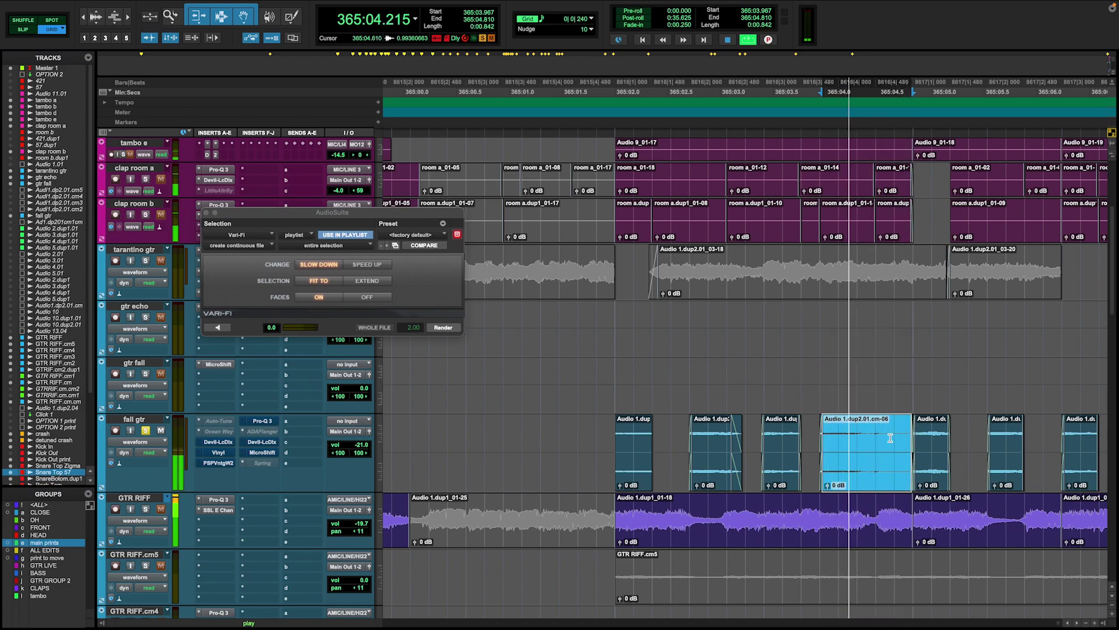
{"action": "key", "text": "space"}
{"action": "key", "text": "ctrl+z"}
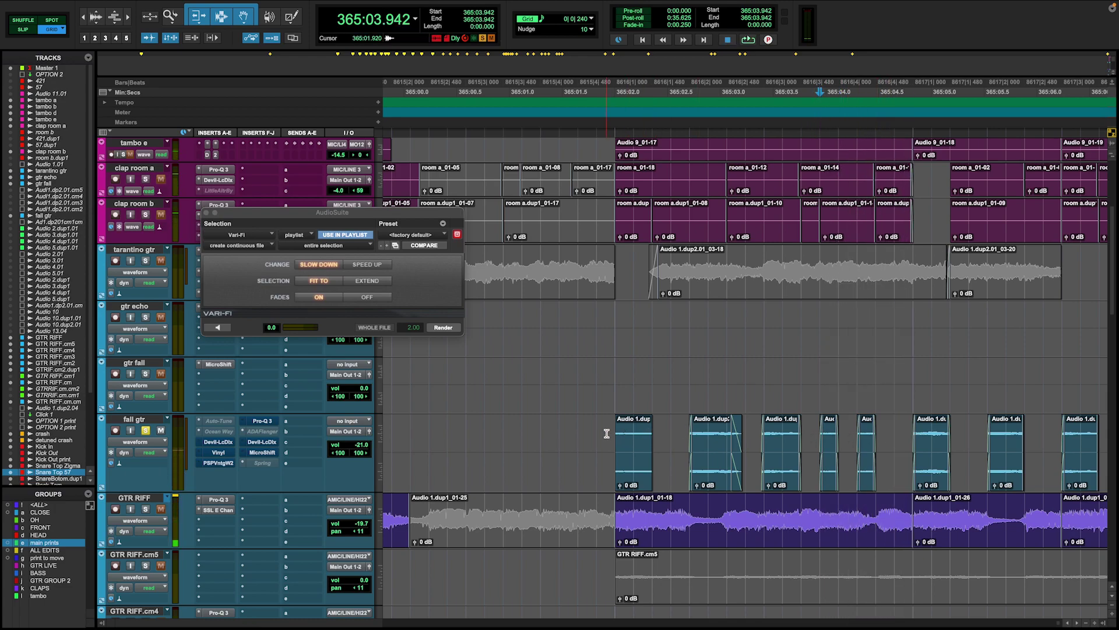
Audition the unprocessed fall gtr together with GTR RIFF from 365:02.001, and return to fall gtr soloed alone.
{"action": "left_click", "coordinate": [608, 433]}
{"action": "key", "text": "space"}
{"action": "key", "text": "space"}
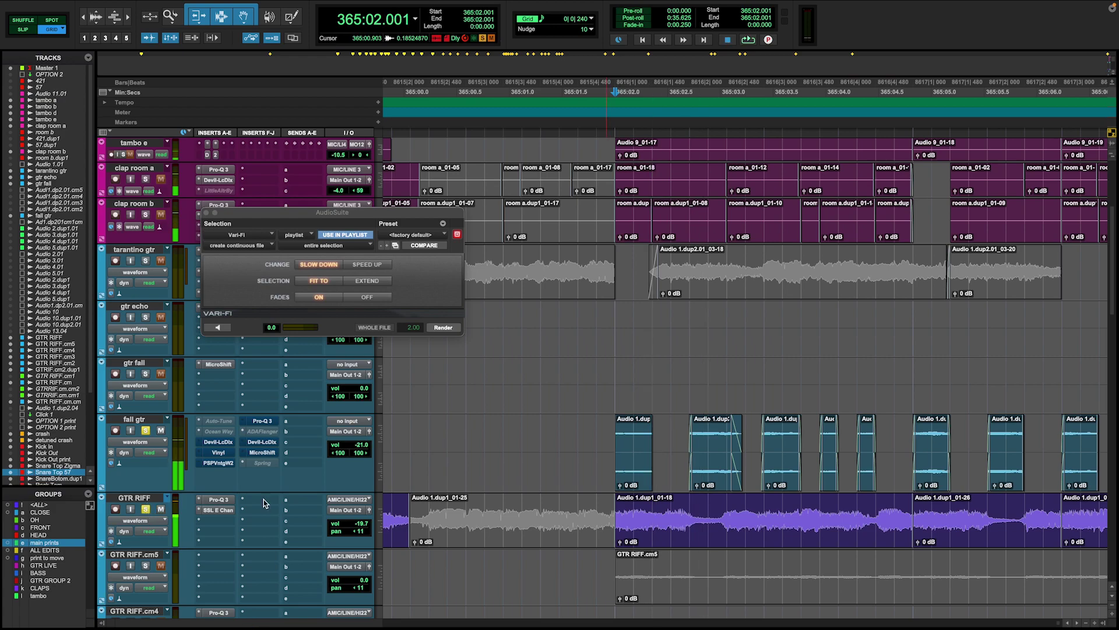
{"action": "key", "text": "space"}
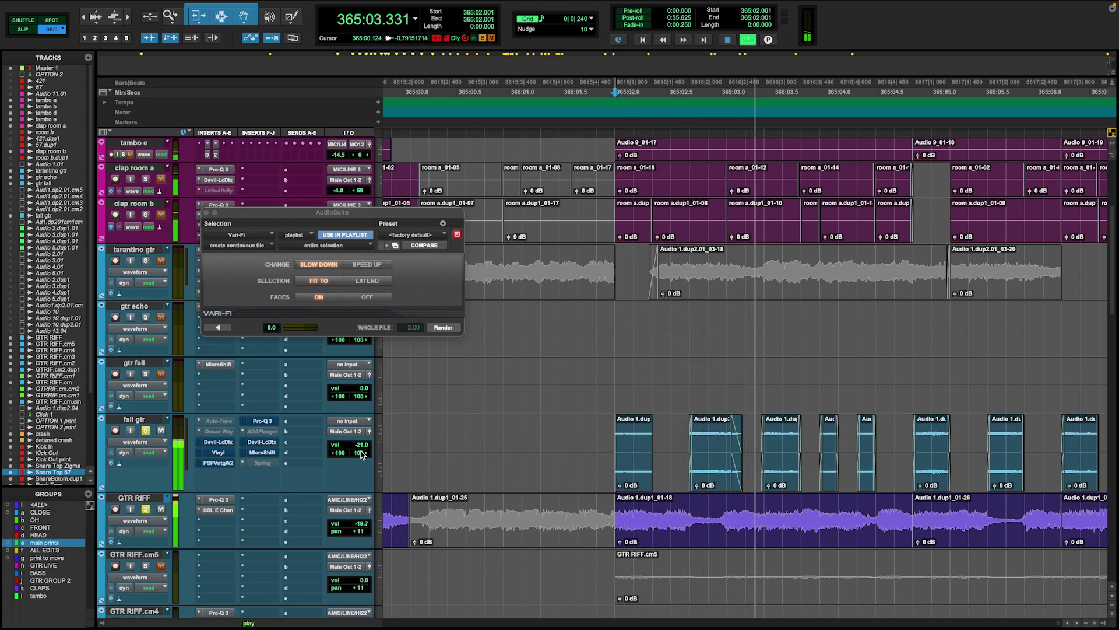
{"action": "key", "text": "space"}
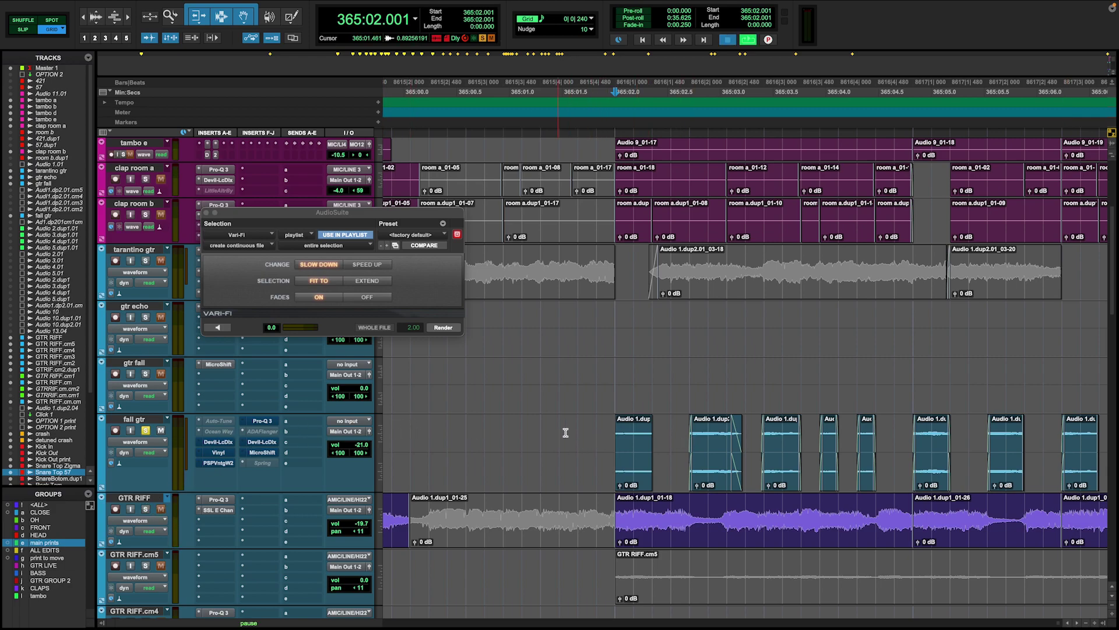
{"action": "key", "text": "space"}
Loop fall gtr from 365:02.001 to 365:04.825 while re-enabling its first Devil-Loc and Vinyl inserts, and check Vinyl's settings.
{"action": "left_click_drag", "start_coordinate": [615, 445], "coordinate": [911, 461]}
{"action": "key", "text": "space"}
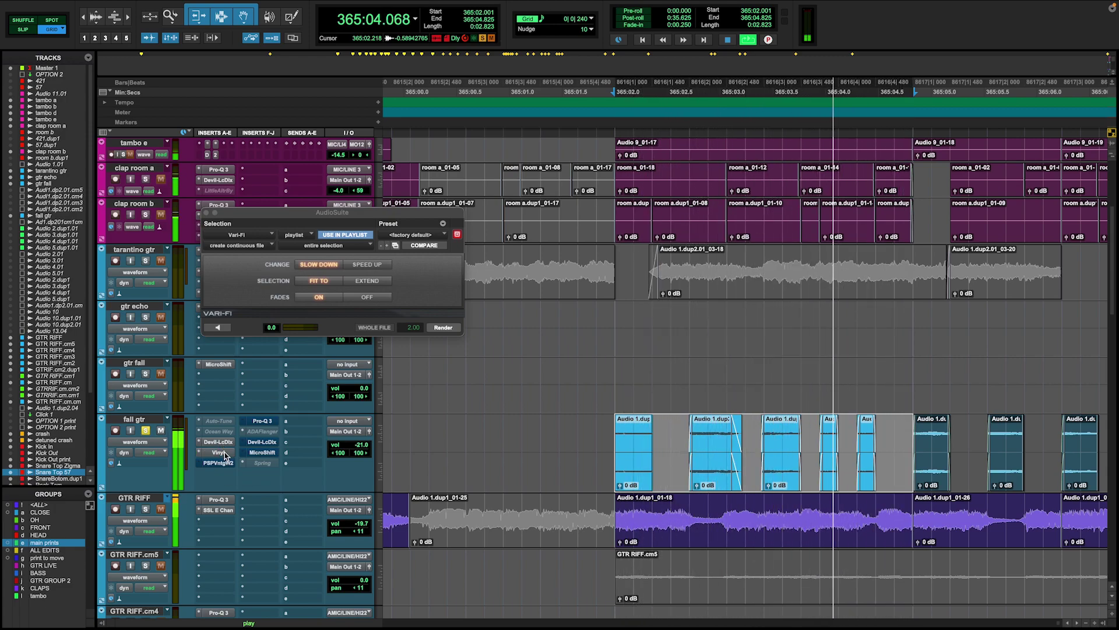
{"action": "left_click", "coordinate": [224, 454]}
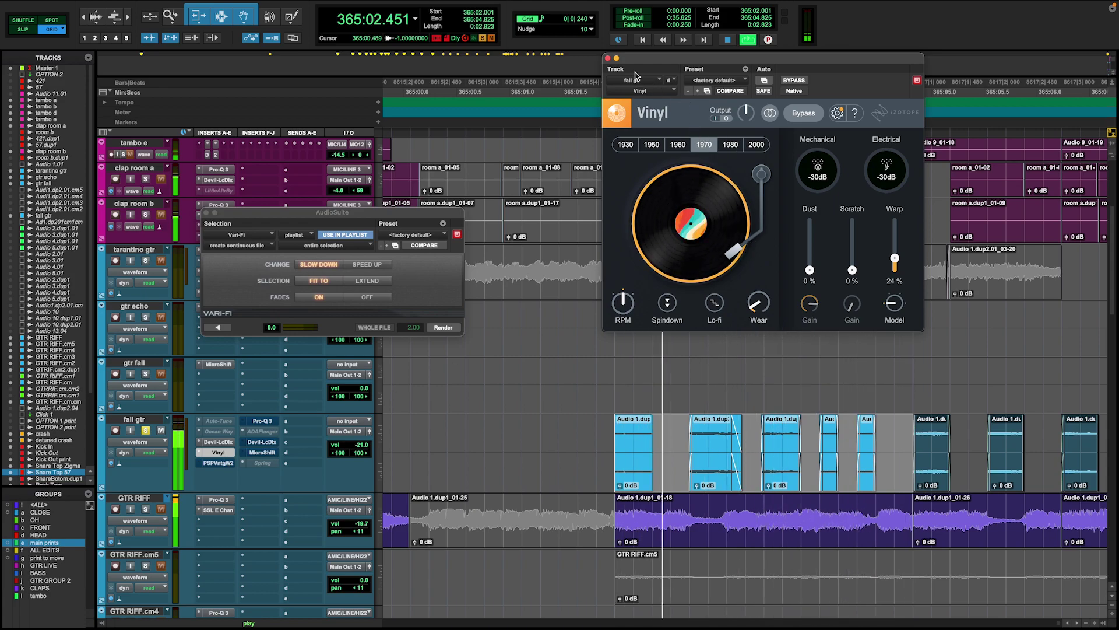
{"action": "left_click", "coordinate": [608, 58]}
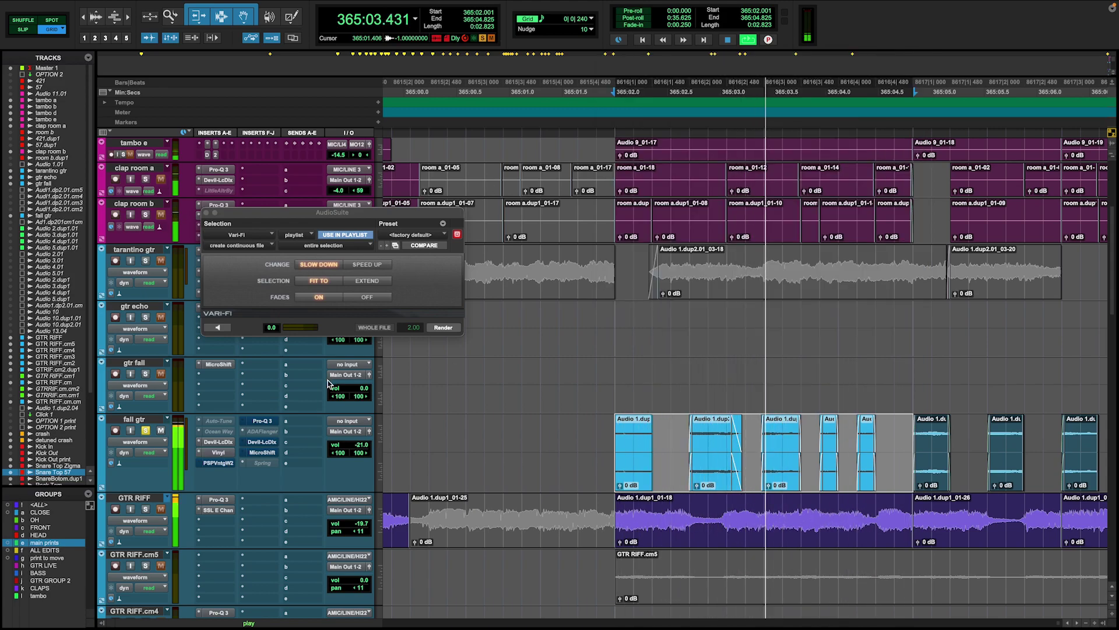
Re-enable the PSP VintageWarmer2, Pro-Q 3, second Devil-Loc and MicroShift inserts on fall gtr during playback.
{"action": "left_click", "coordinate": [219, 463]}
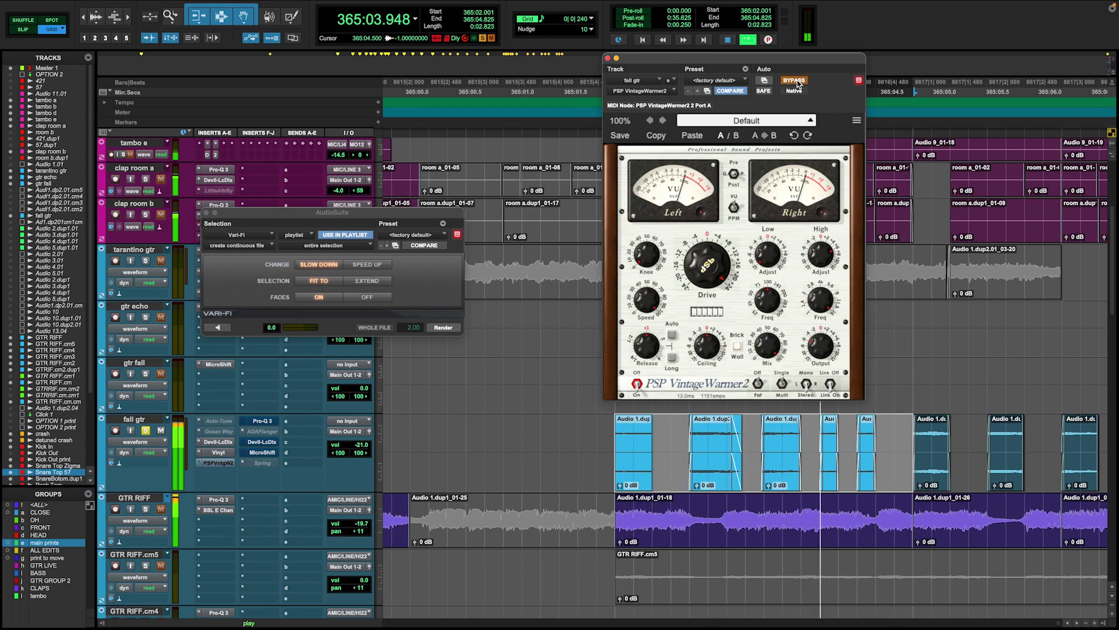
{"action": "left_click", "coordinate": [797, 81]}
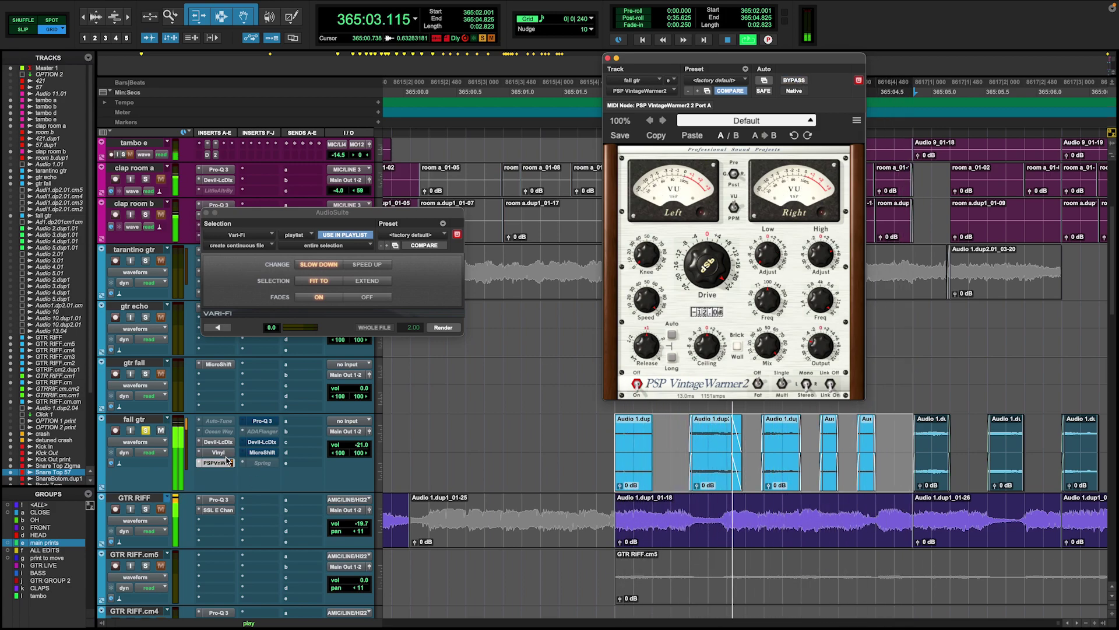
{"action": "left_click", "coordinate": [263, 421]}
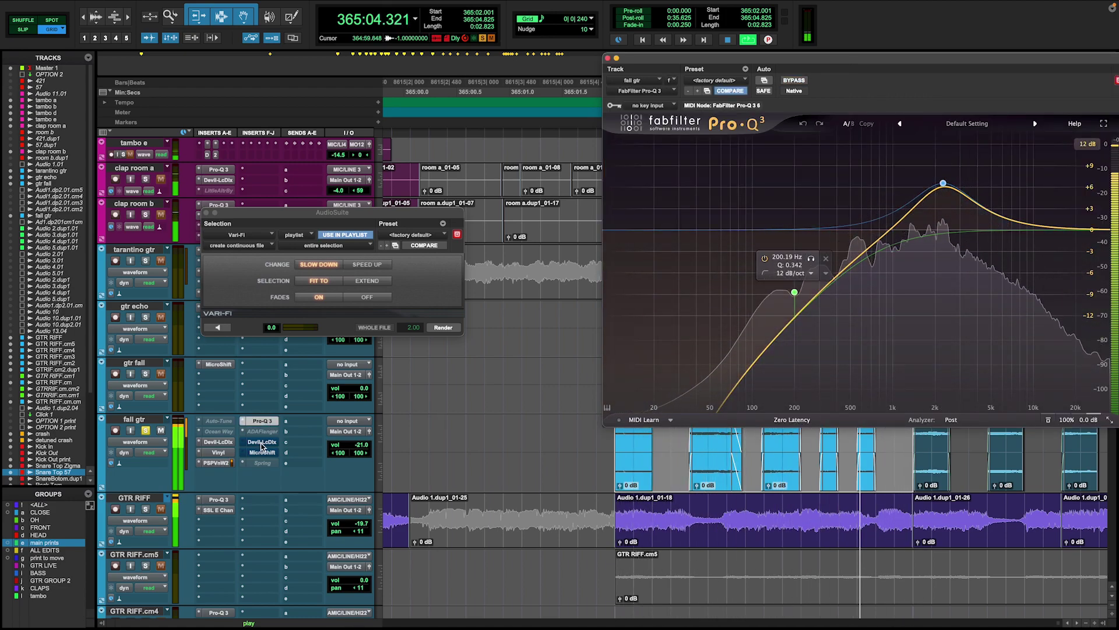
{"action": "left_click", "coordinate": [263, 442]}
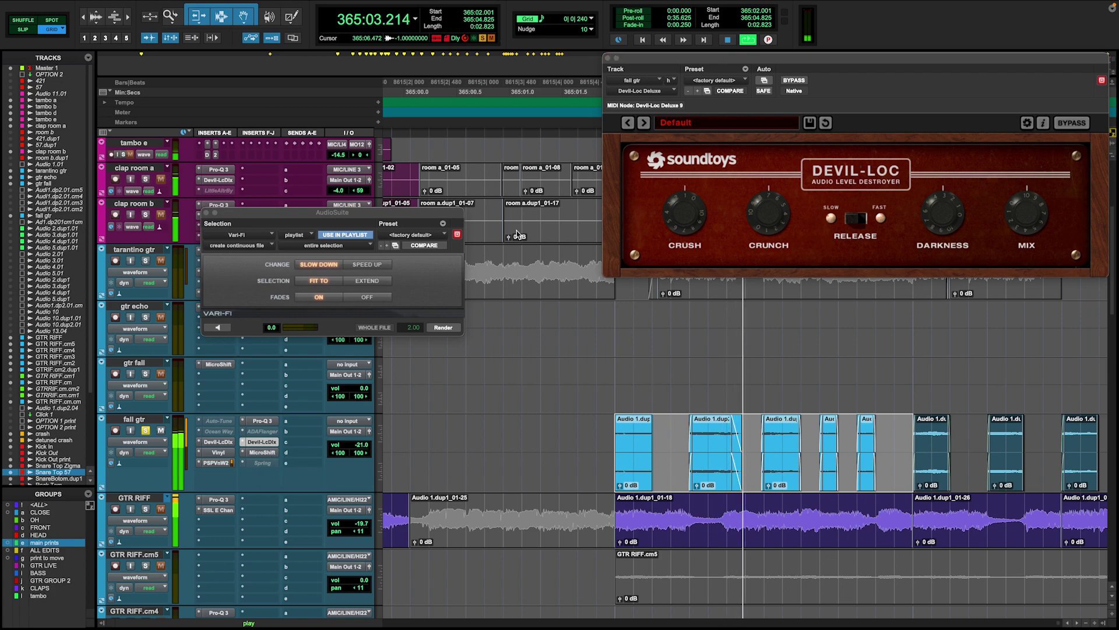
{"action": "left_click", "coordinate": [608, 62]}
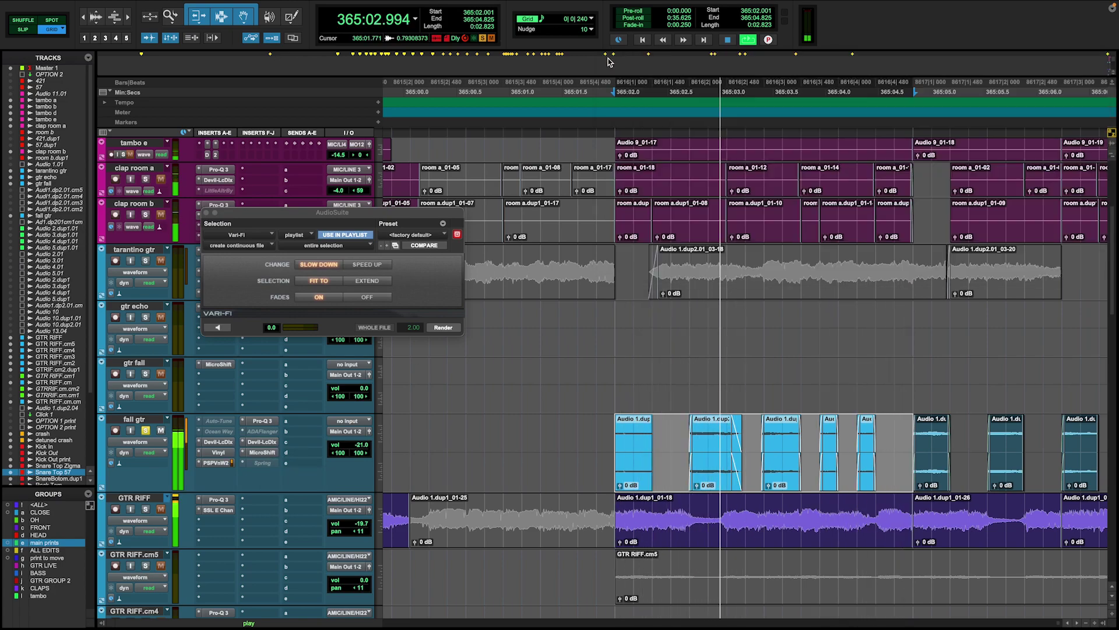
Solo GTR RIFF alongside the processed fall gtr, audition both from 365:02.001, and place the edit cursor at 365:07.825.
{"action": "key", "text": "space"}
{"action": "scroll", "coordinate": [721, 502], "scroll_direction": "down", "scroll_amount": 1}
{"action": "scroll", "coordinate": [722, 501], "scroll_direction": "down", "scroll_amount": 1}
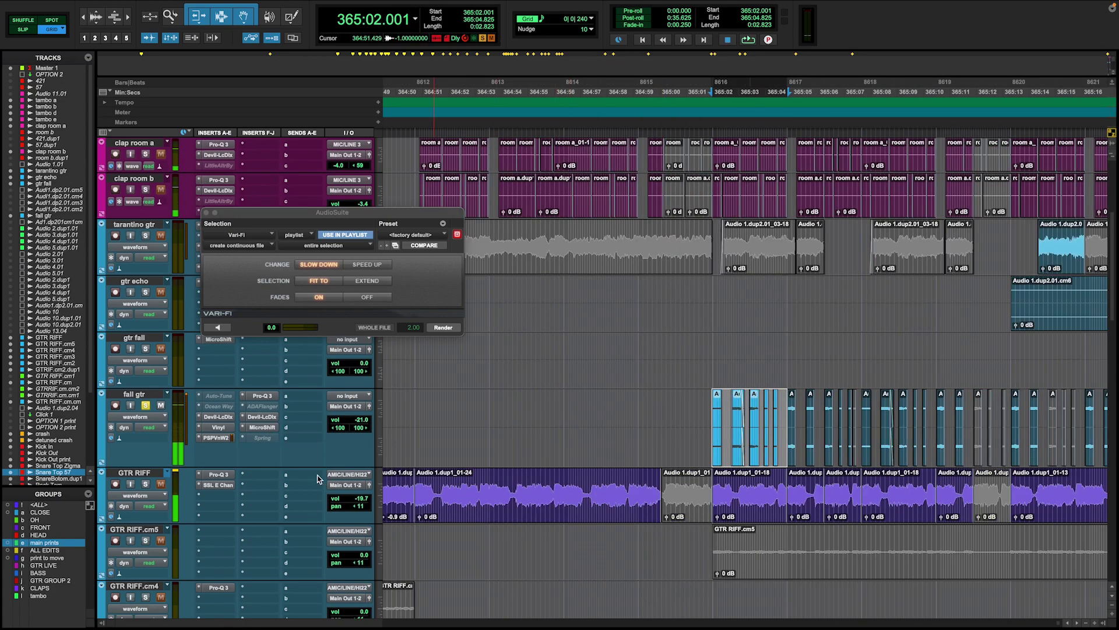
{"action": "left_click", "coordinate": [145, 484]}
{"action": "key", "text": "space"}
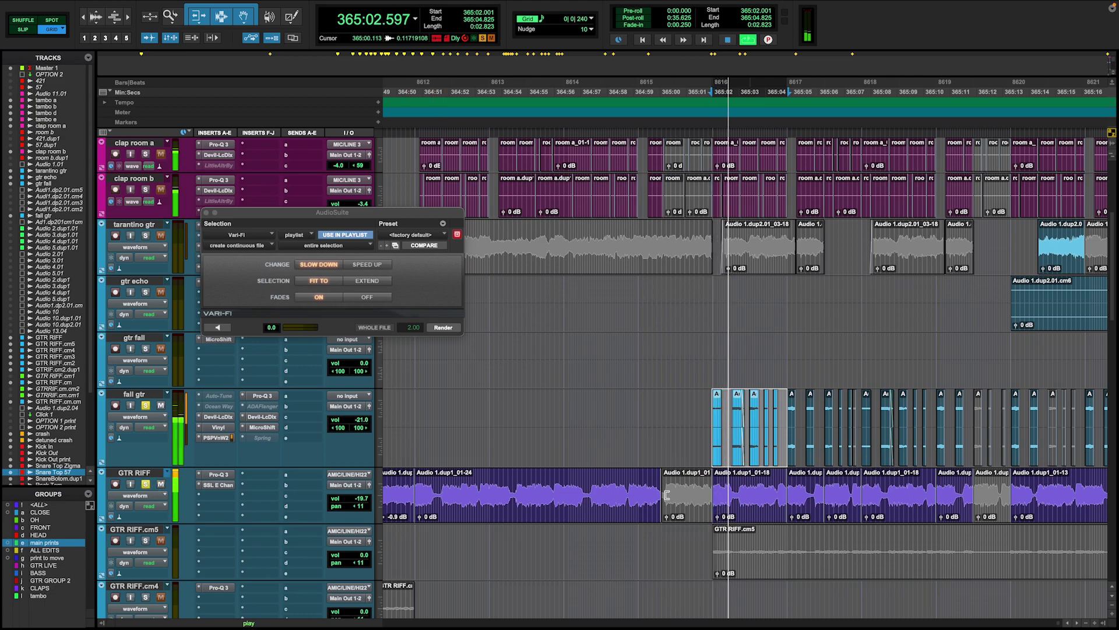
{"action": "left_click", "coordinate": [867, 336]}
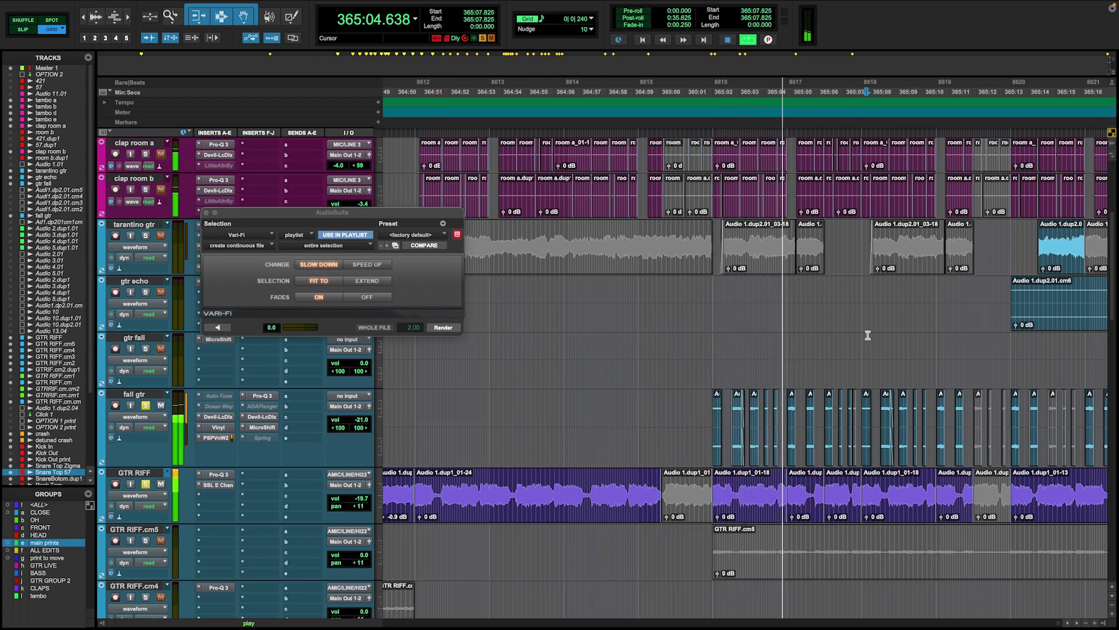
{"action": "scroll", "coordinate": [866, 337], "scroll_direction": "down", "scroll_amount": 4}
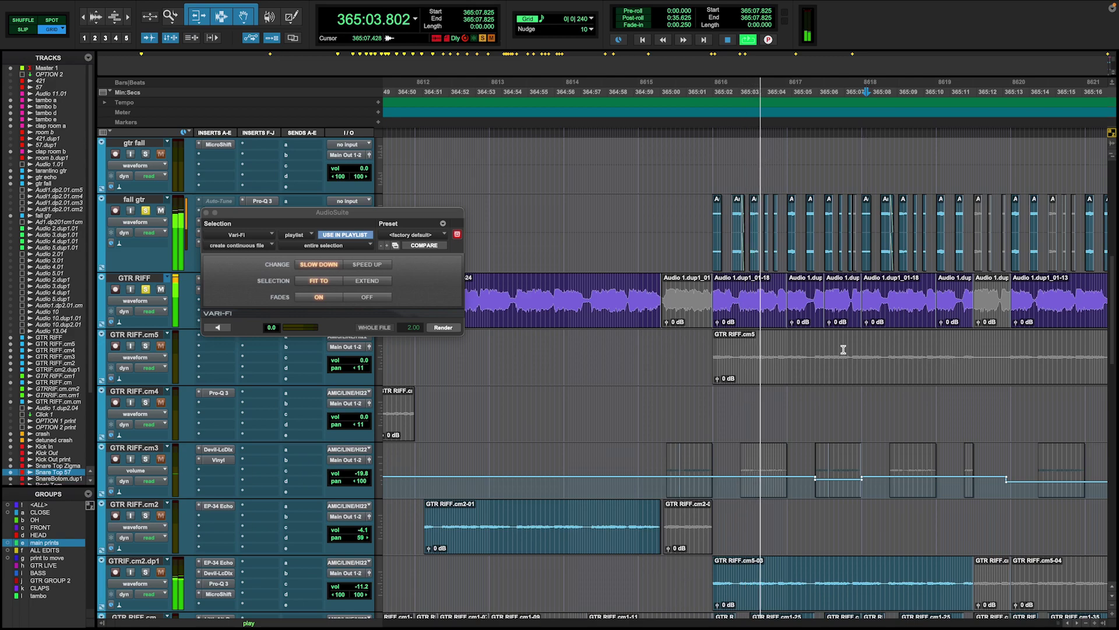
Audition fall gtr and GTR RIFF together from 365:00.413, adding GTR RIFF.cm3 to the solo during playback.
{"action": "key", "text": "r"}
{"action": "left_click", "coordinate": [798, 411]}
{"action": "key", "text": "t"}
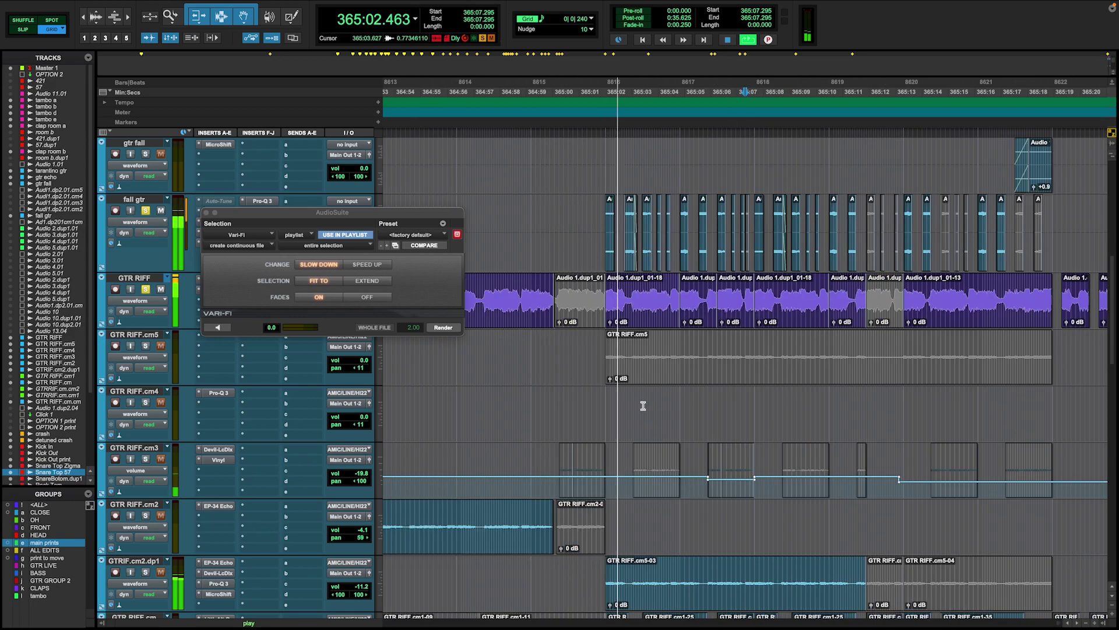
{"action": "left_click", "coordinate": [601, 408]}
{"action": "key", "text": "space"}
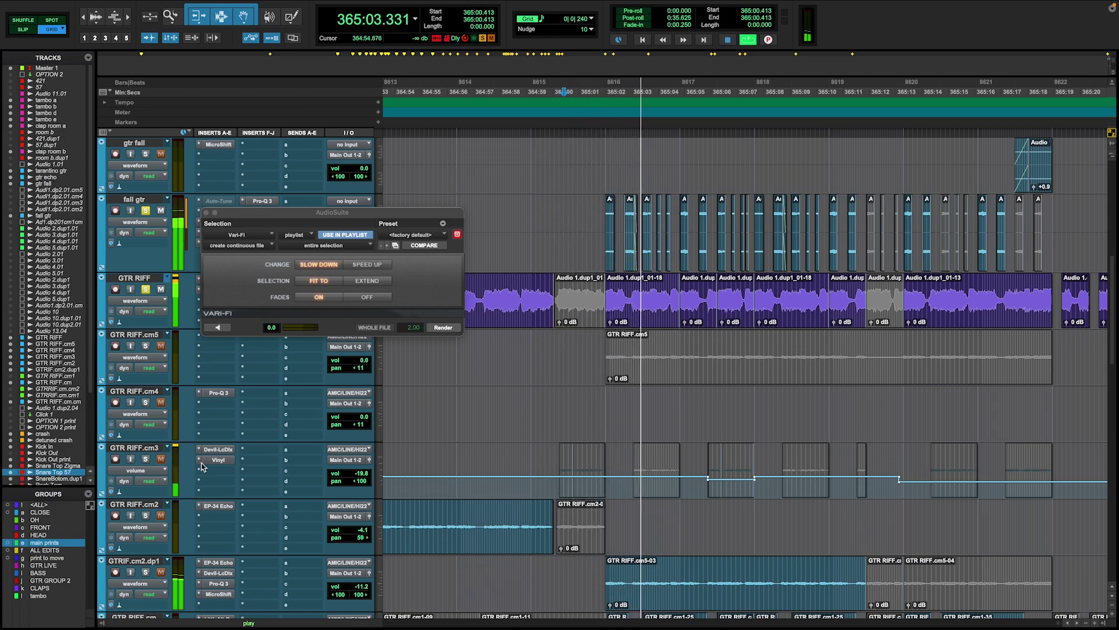
{"action": "left_click", "coordinate": [146, 459]}
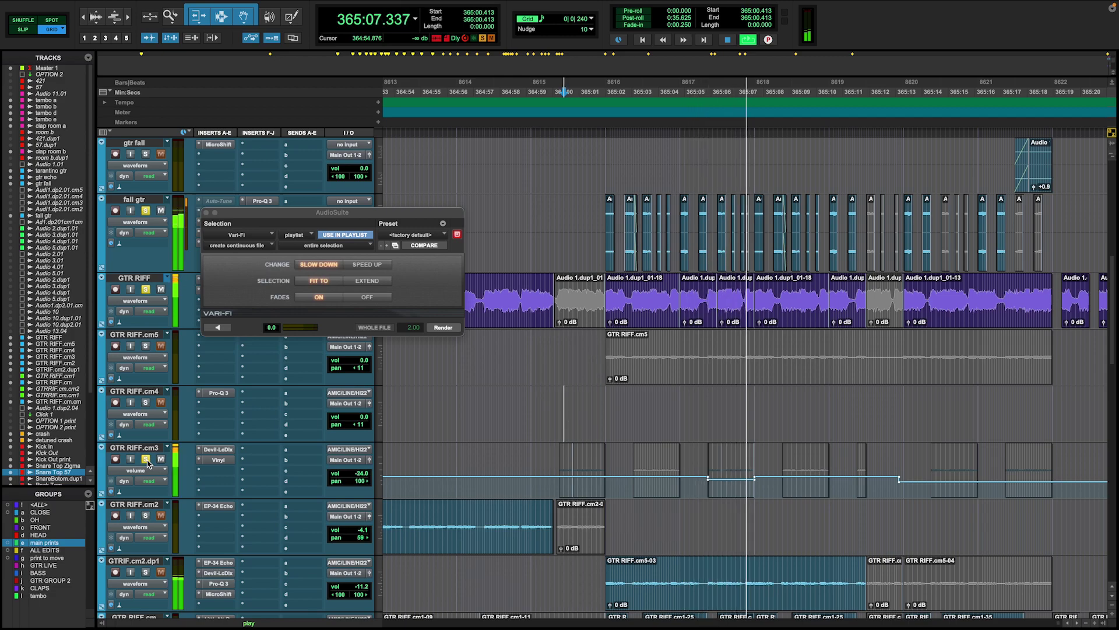
Solo GTR RIFF.cm3 alone, select 365:05.707 to 365:07.825 on it and audition the range.
{"action": "key", "text": "space"}
{"action": "left_click", "coordinate": [146, 460], "text": "alt"}
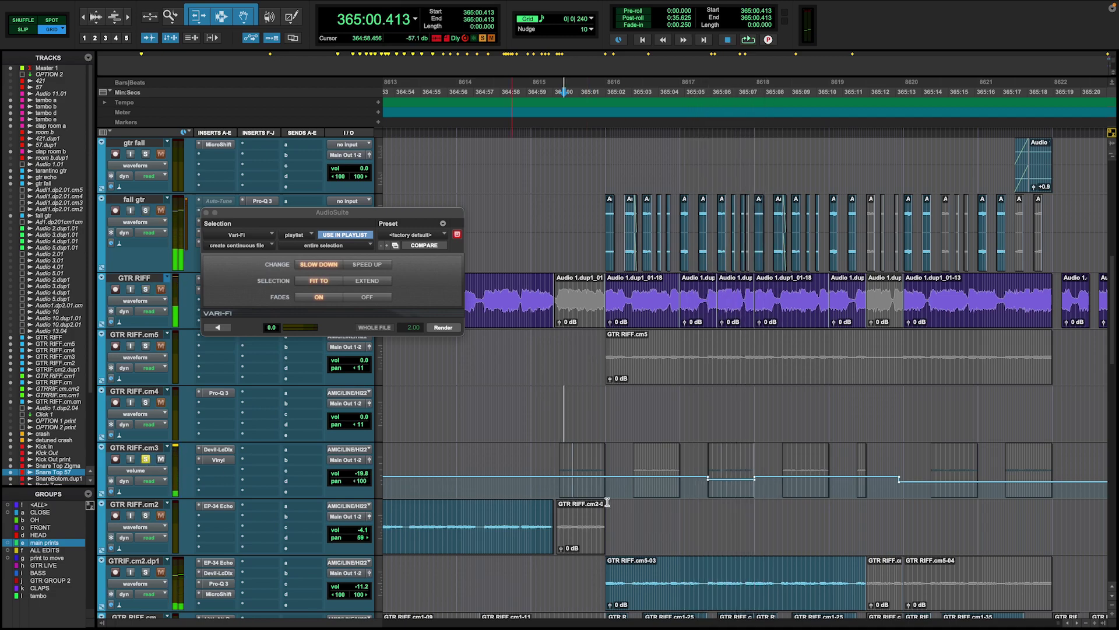
{"action": "left_click_drag", "start_coordinate": [712, 489], "coordinate": [761, 490]}
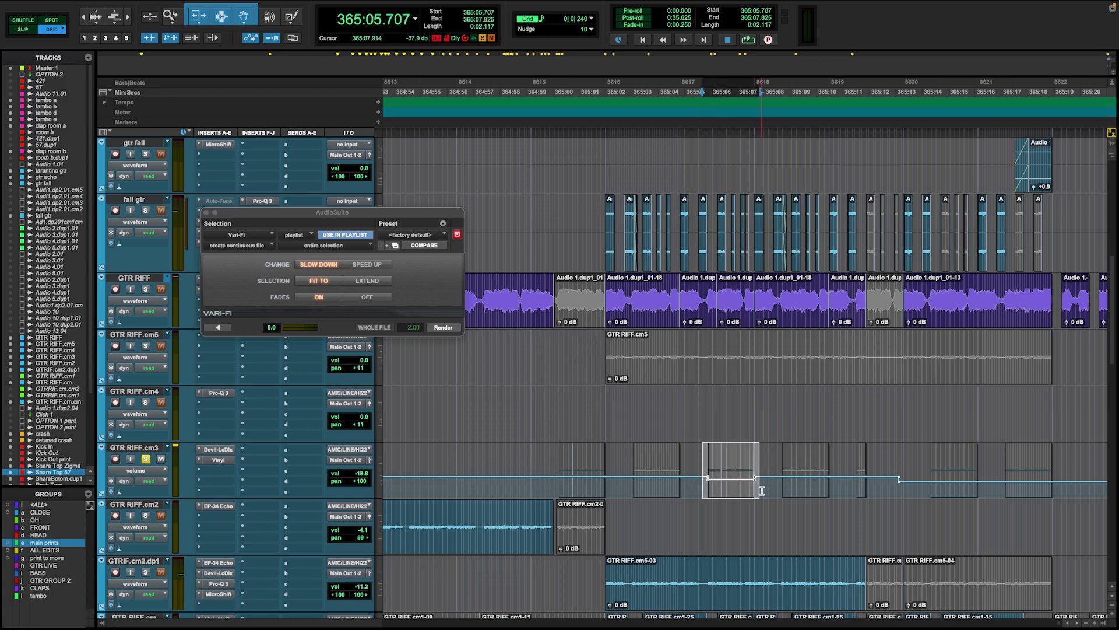
{"action": "key", "text": "space"}
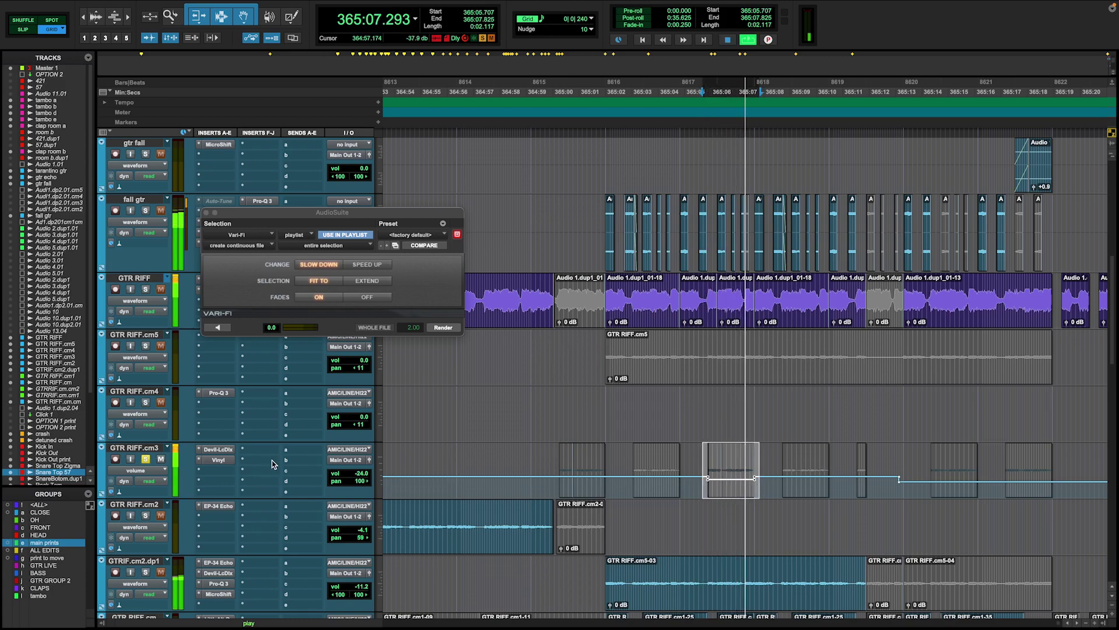
{"action": "key", "text": "space"}
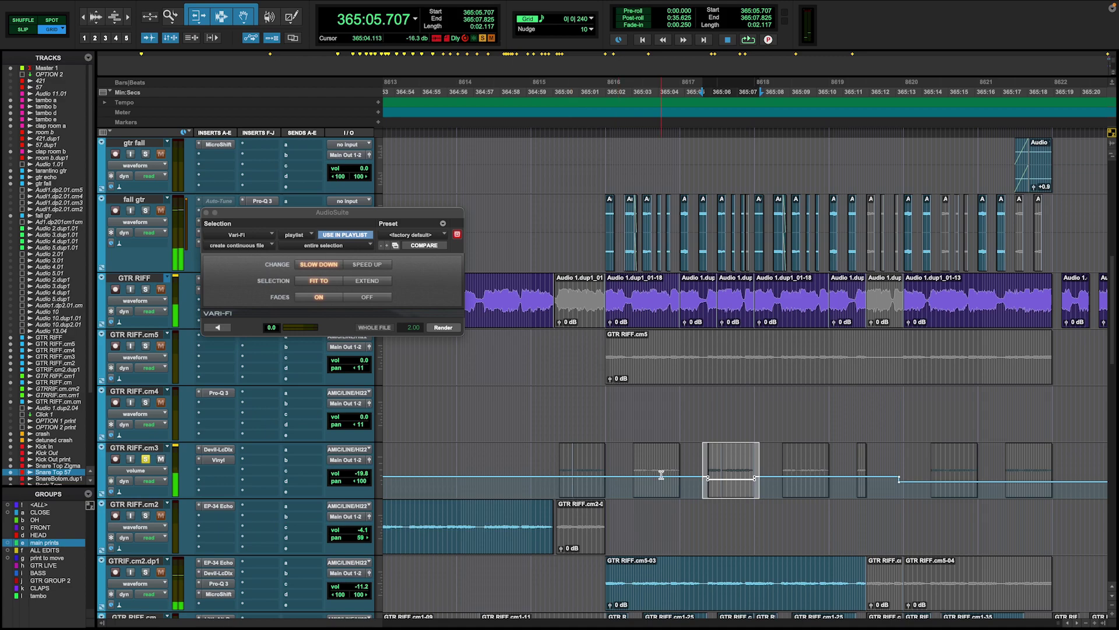
Show GTR RIFF.cm3 as waveform and audition its muted clip at 365:03.060 temporarily unmuted, muting it again during playback.
{"action": "left_click", "coordinate": [631, 473]}
{"action": "key", "text": "ctrl+minus"}
{"action": "left_click", "coordinate": [653, 483]}
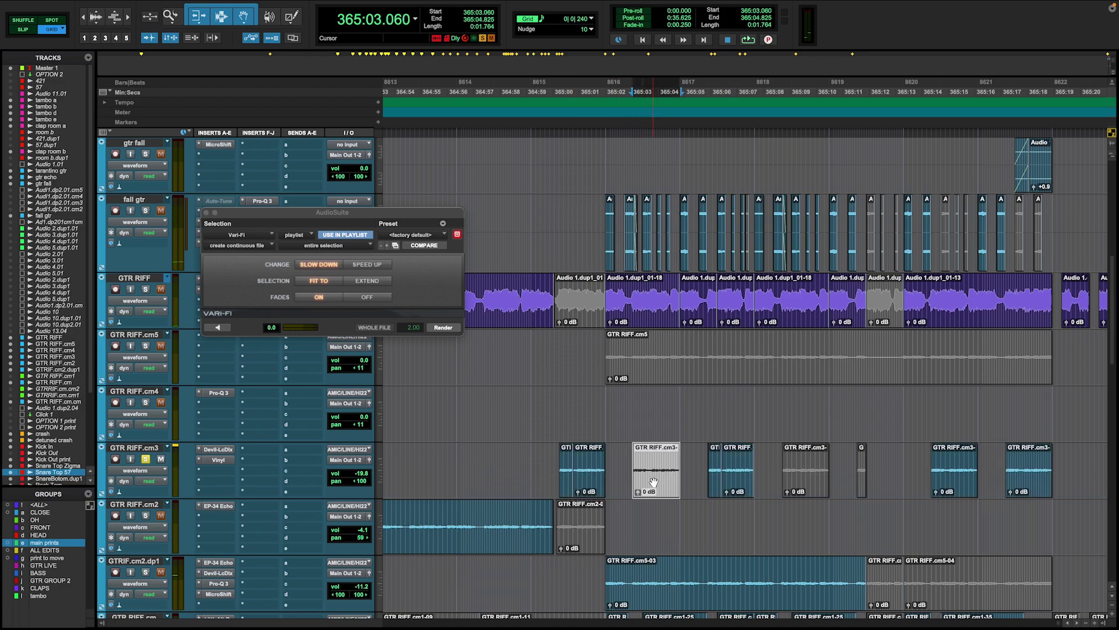
{"action": "key", "text": "space"}
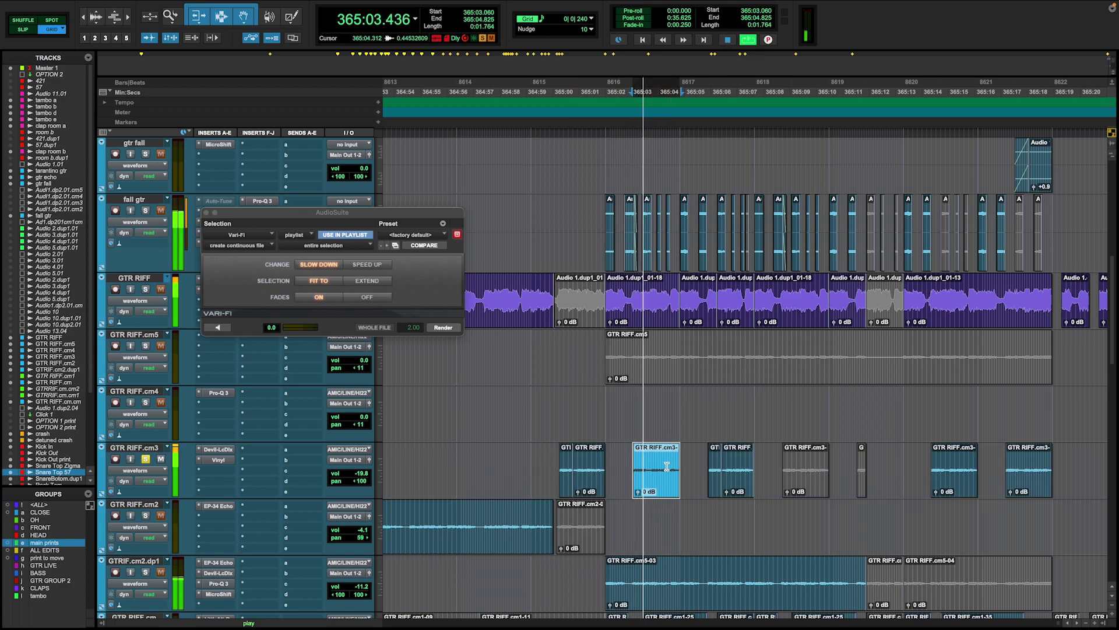
{"action": "key", "text": "super+m"}
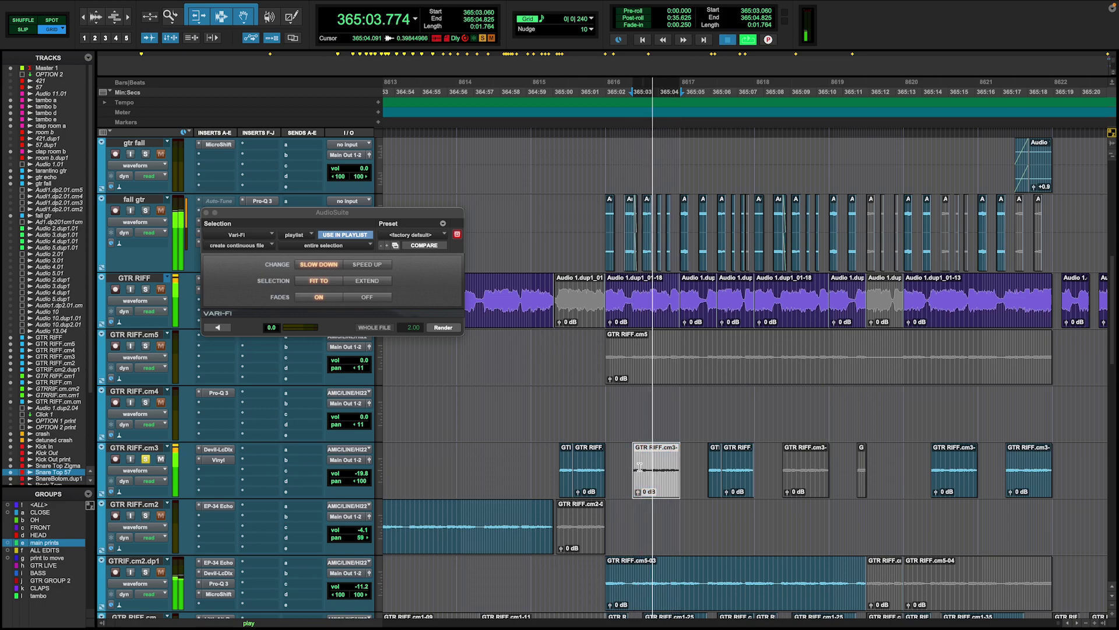
{"action": "key", "text": "space"}
Play GTR RIFF.cm3 from 365:05.883, select its muted clip at 365:03.060, and place the edit cursor at 365:00.060.
{"action": "left_click", "coordinate": [708, 458]}
{"action": "key", "text": "space"}
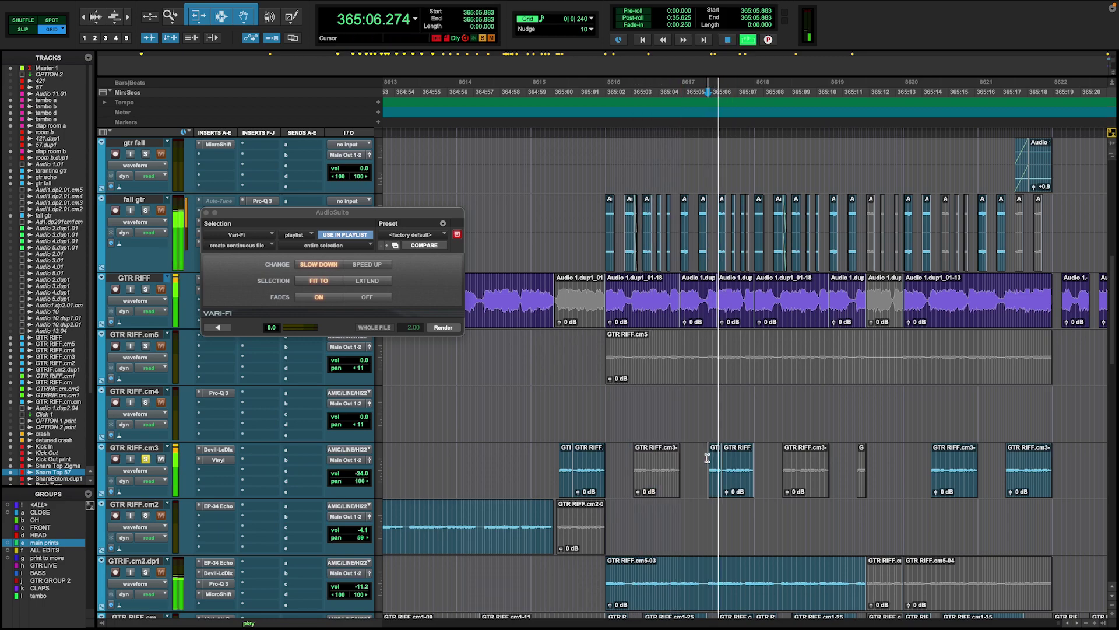
{"action": "key", "text": "space"}
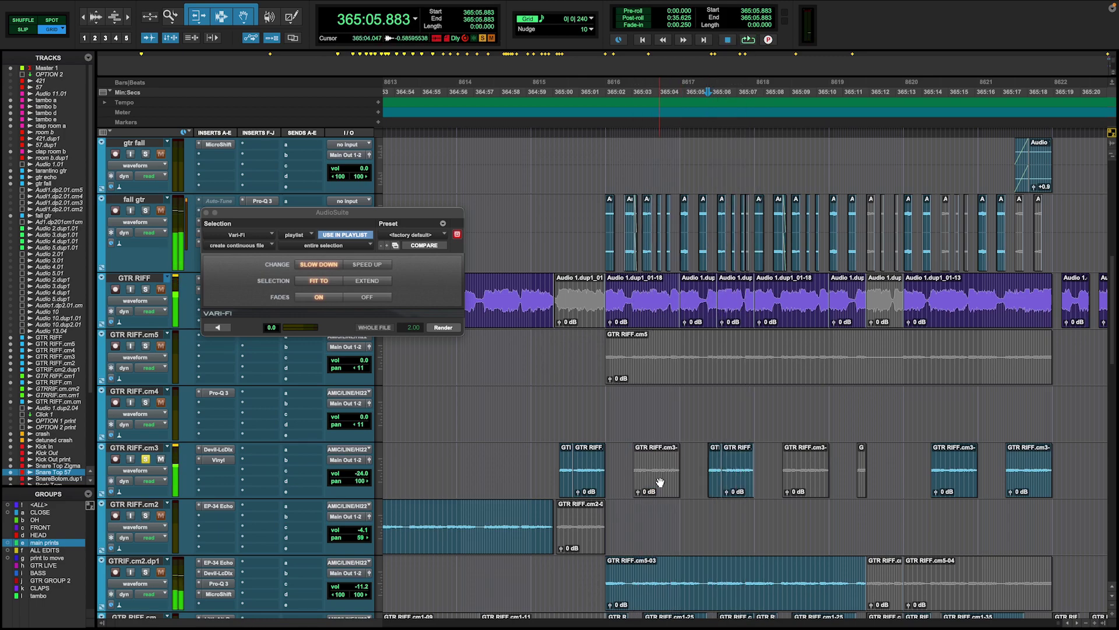
{"action": "left_click", "coordinate": [668, 484]}
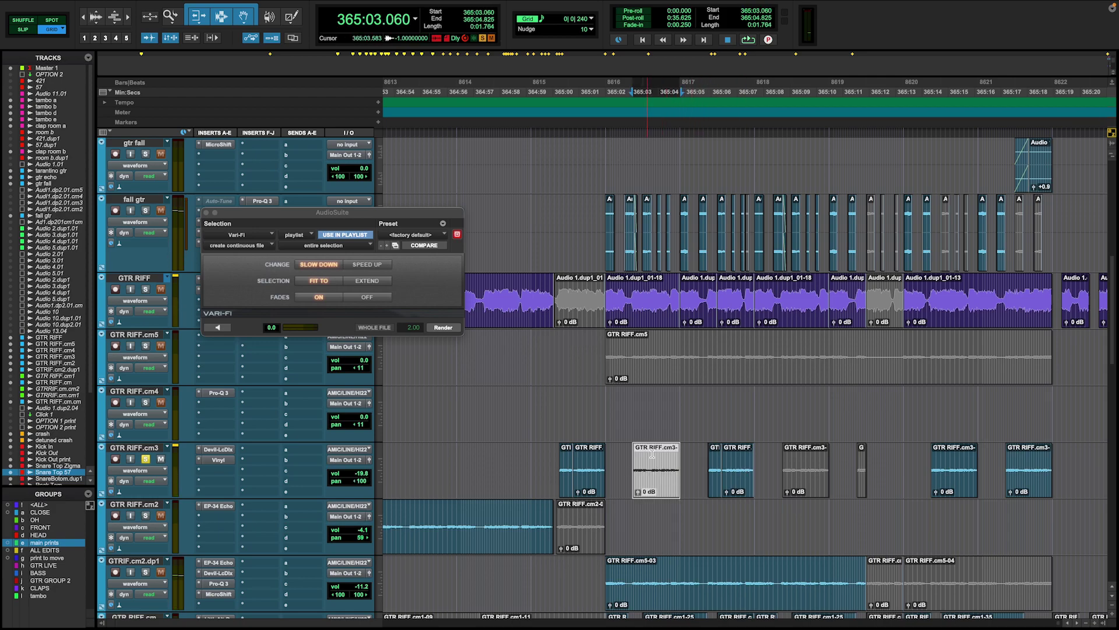
{"action": "left_click", "coordinate": [706, 464]}
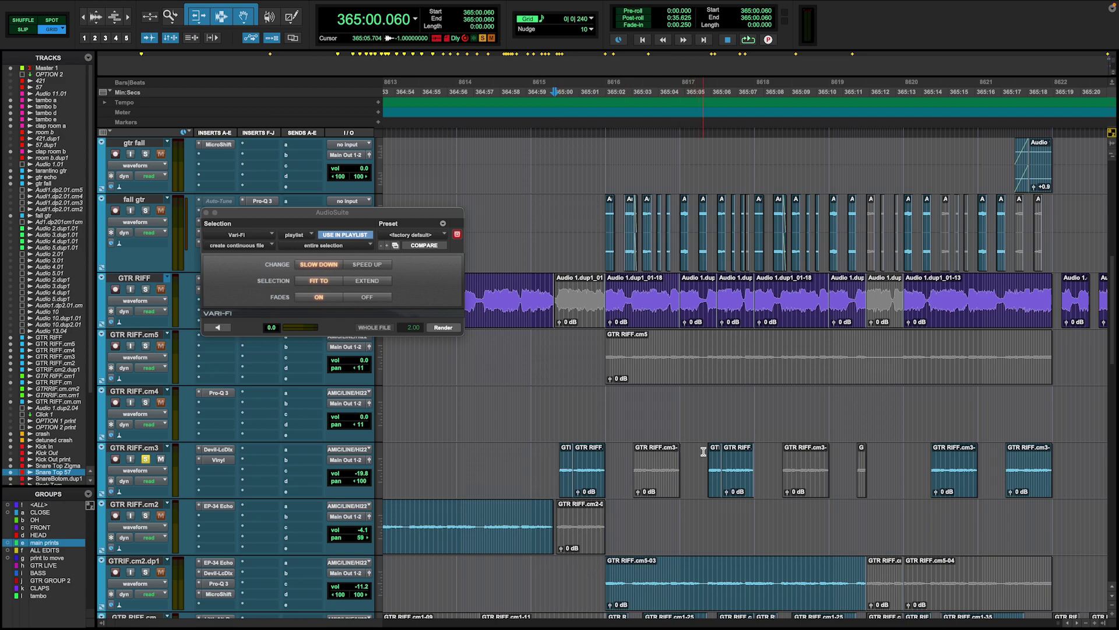
Select 365:05.530 to 365:08.001 around the two short active clips on GTR RIFF.cm3 and audition them.
{"action": "scroll", "coordinate": [722, 408], "scroll_direction": "left", "scroll_amount": 2}
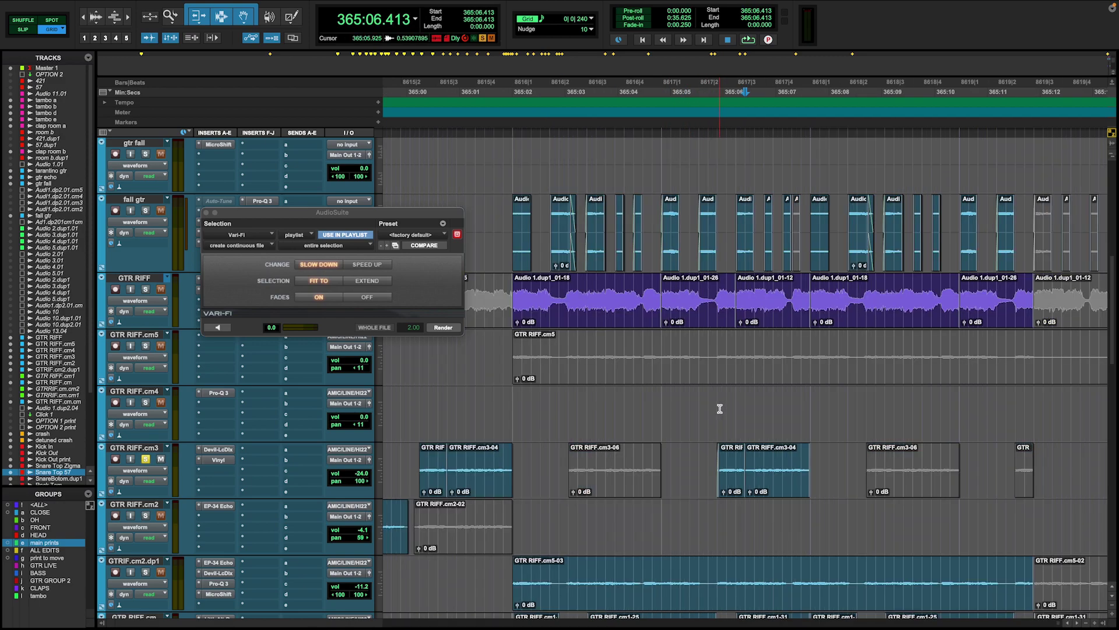
{"action": "left_click_drag", "start_coordinate": [722, 460], "coordinate": [787, 467]}
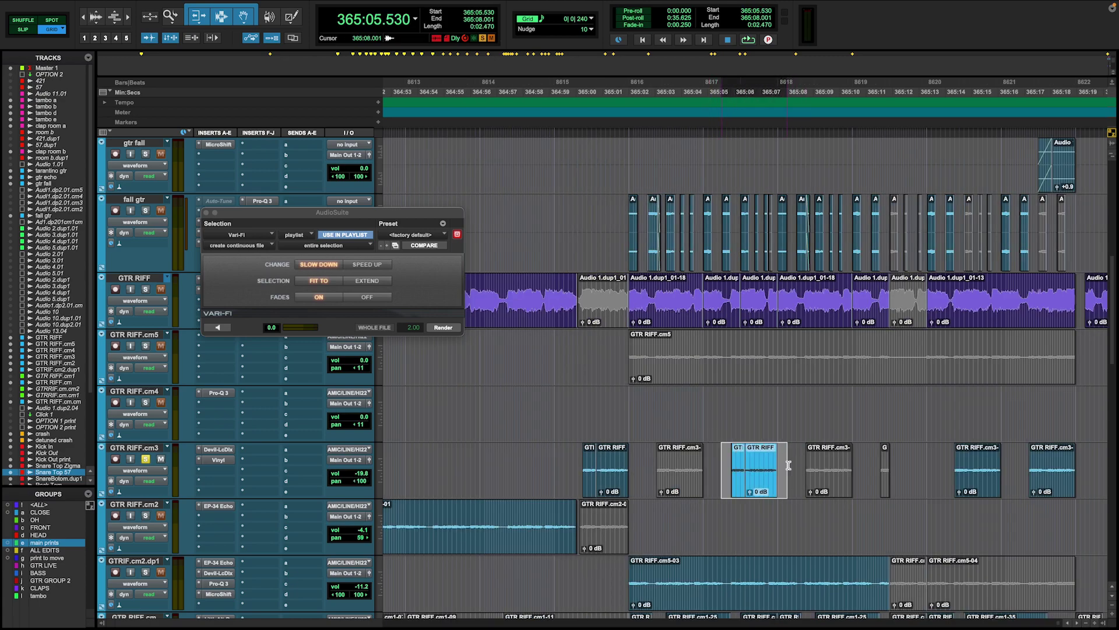
{"action": "key", "text": "space"}
{"action": "scroll", "coordinate": [676, 493], "scroll_direction": "down", "scroll_amount": 3}
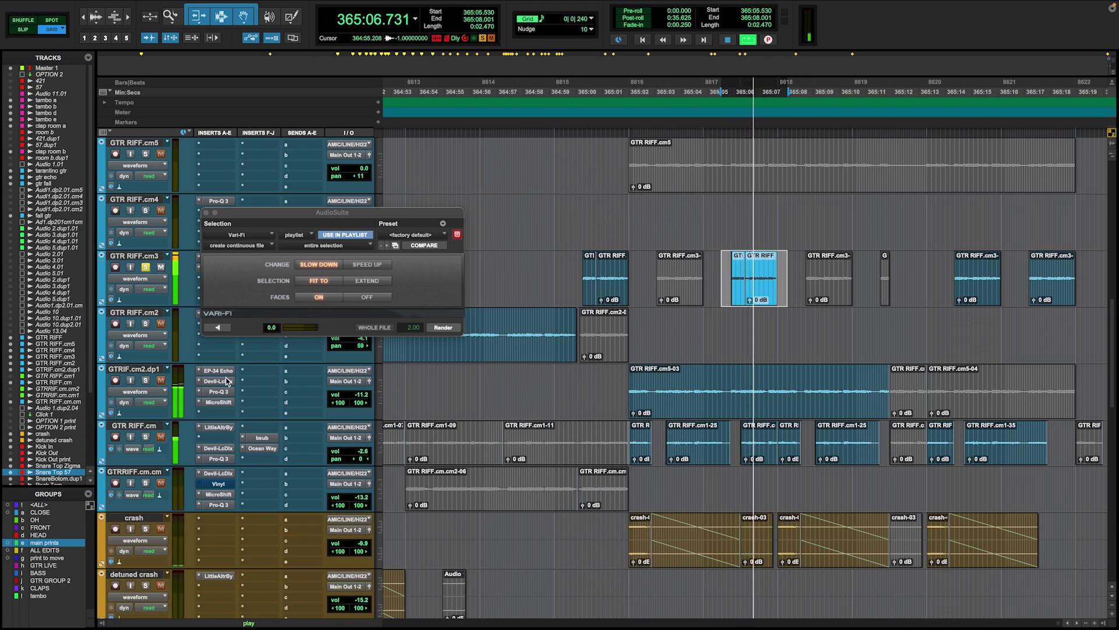
{"action": "key", "text": "space"}
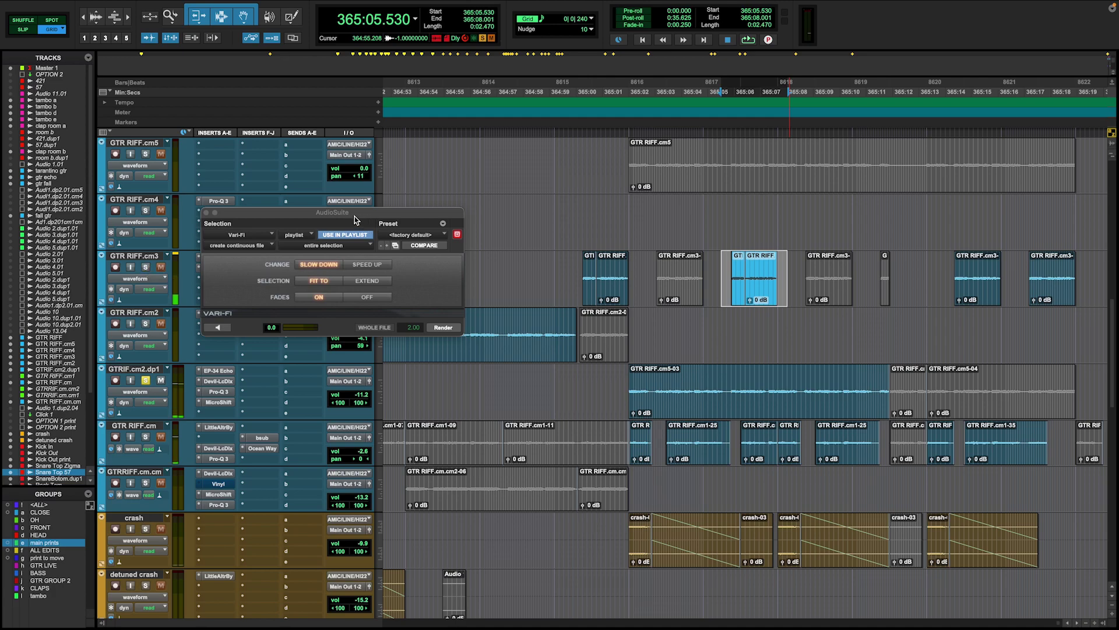
Close the Vari-Fi window, audition GTRIF.cm2.dp1 soloed, and select its GTR RIFF.cm5-03 clip.
{"action": "left_click_drag", "start_coordinate": [355, 216], "coordinate": [392, 148]}
{"action": "left_click", "coordinate": [243, 144]}
{"action": "key", "text": "space"}
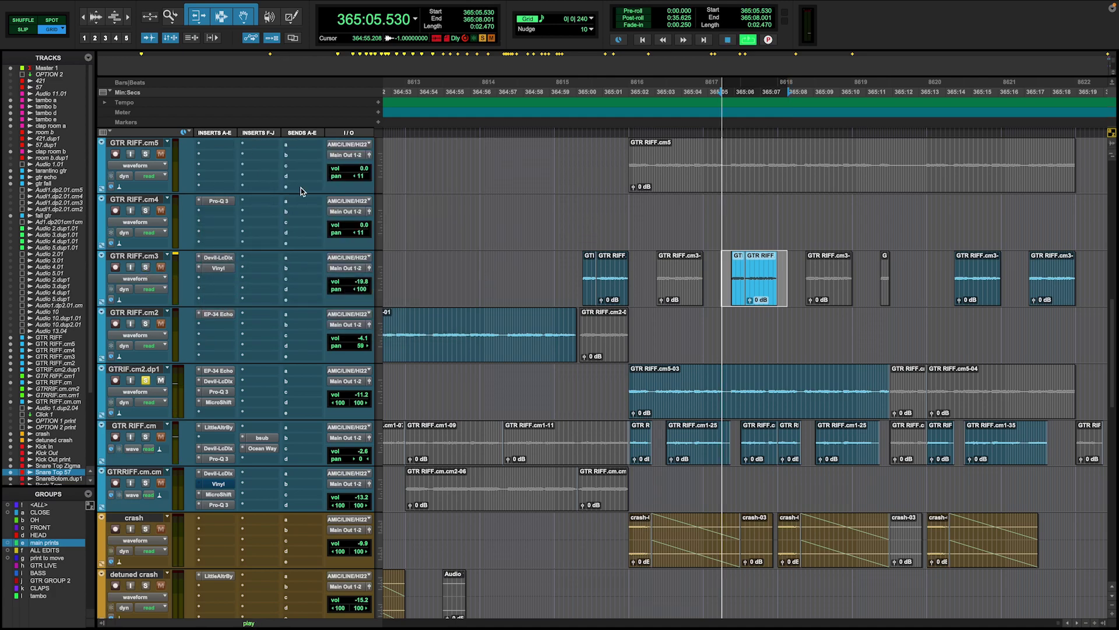
{"action": "left_click", "coordinate": [637, 385]}
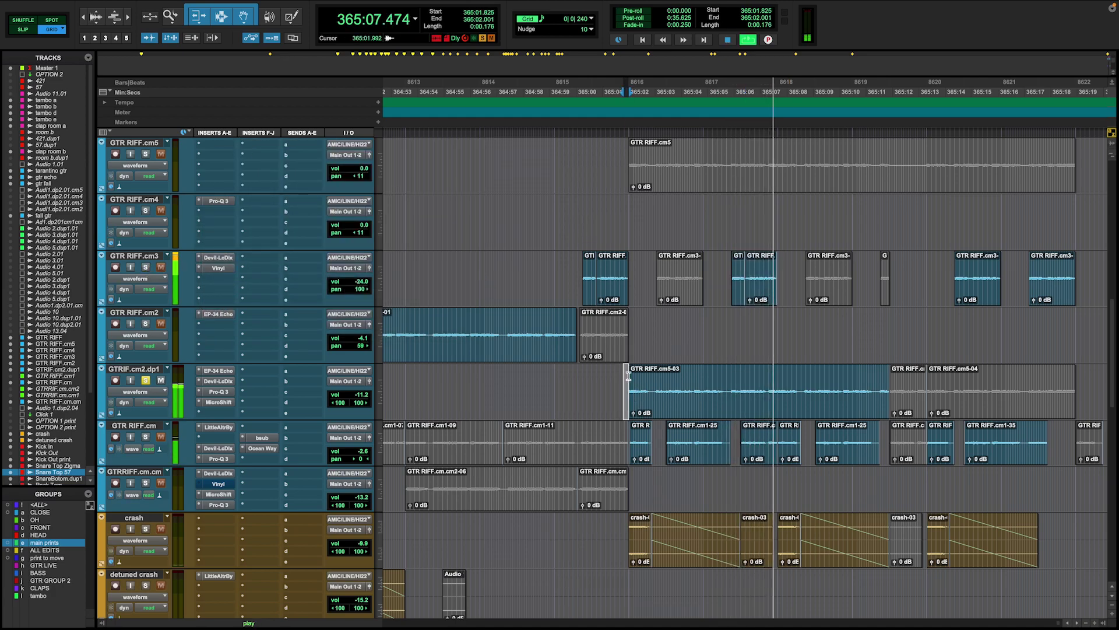
{"action": "left_click", "coordinate": [667, 408]}
Audition GTR RIFF soloed alone from 365:02.001 and return the edit cursor to that point.
{"action": "scroll", "coordinate": [630, 409], "scroll_direction": "up", "scroll_amount": 3}
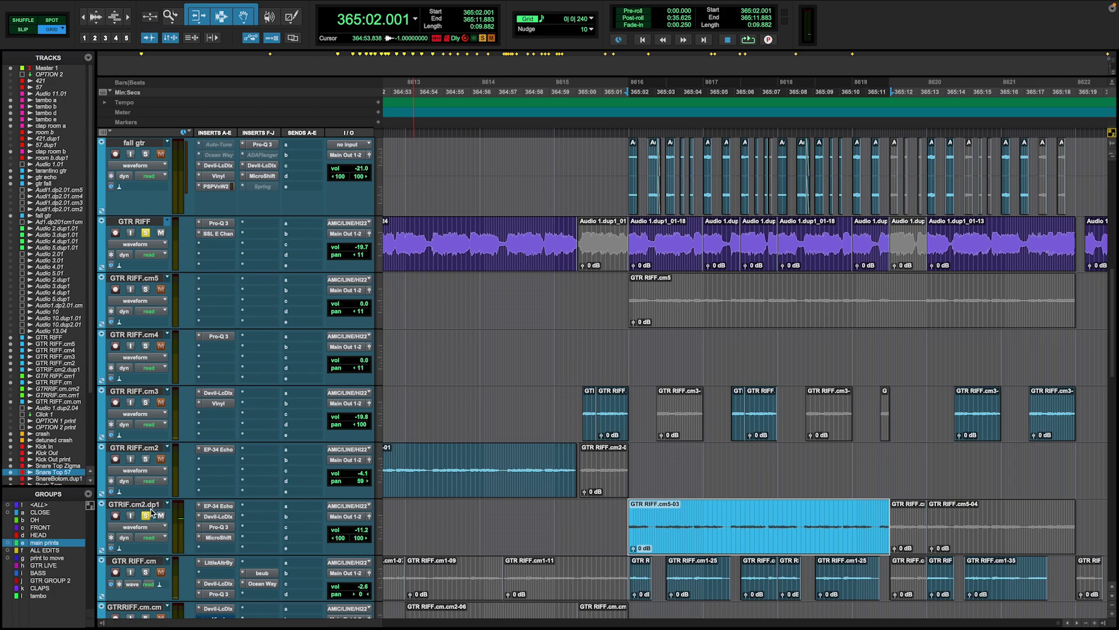
{"action": "key", "text": "space"}
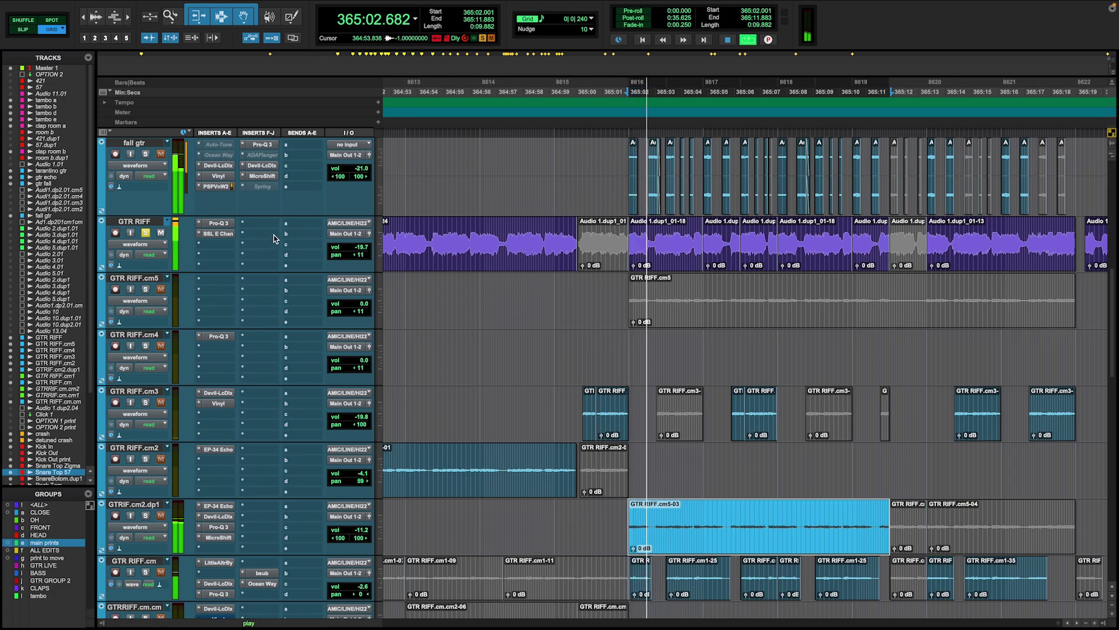
{"action": "key", "text": "space"}
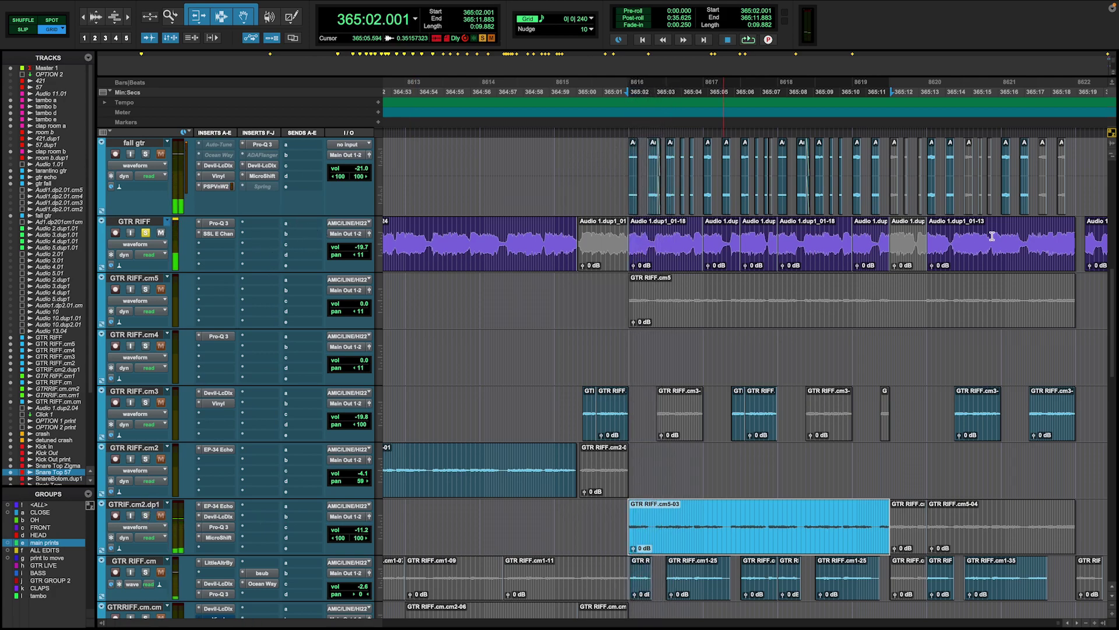
{"action": "left_click", "coordinate": [629, 341]}
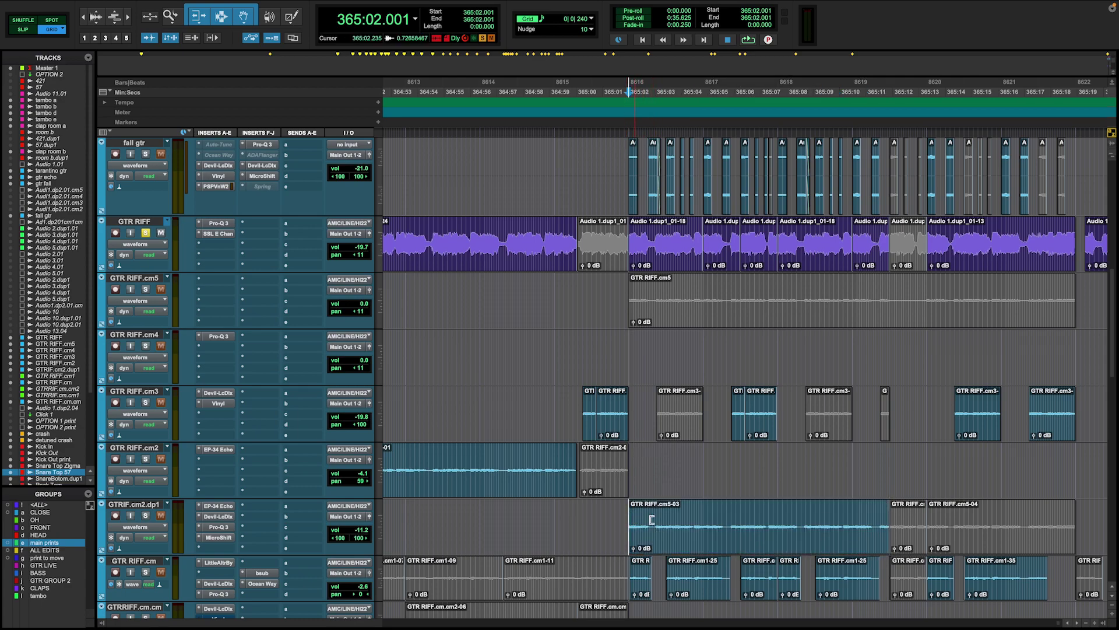
Solo GTRIF.cm2.dp1 and audition its GTR RIFF.cm5-03 clip with all four inserts bypassed.
{"action": "left_click", "coordinate": [736, 534]}
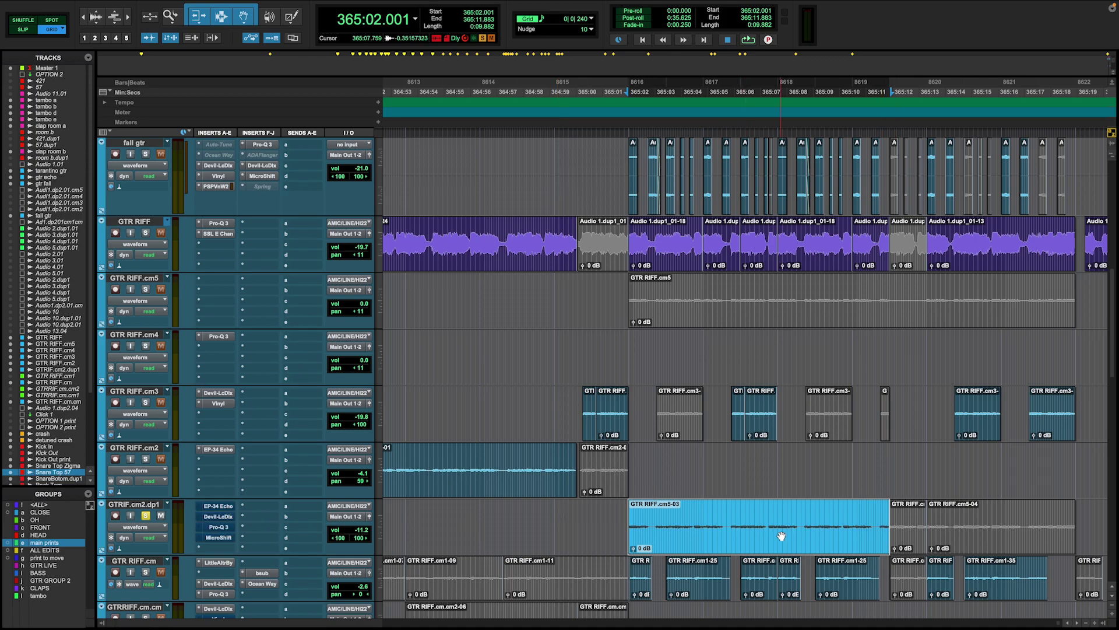
{"action": "key", "text": "space"}
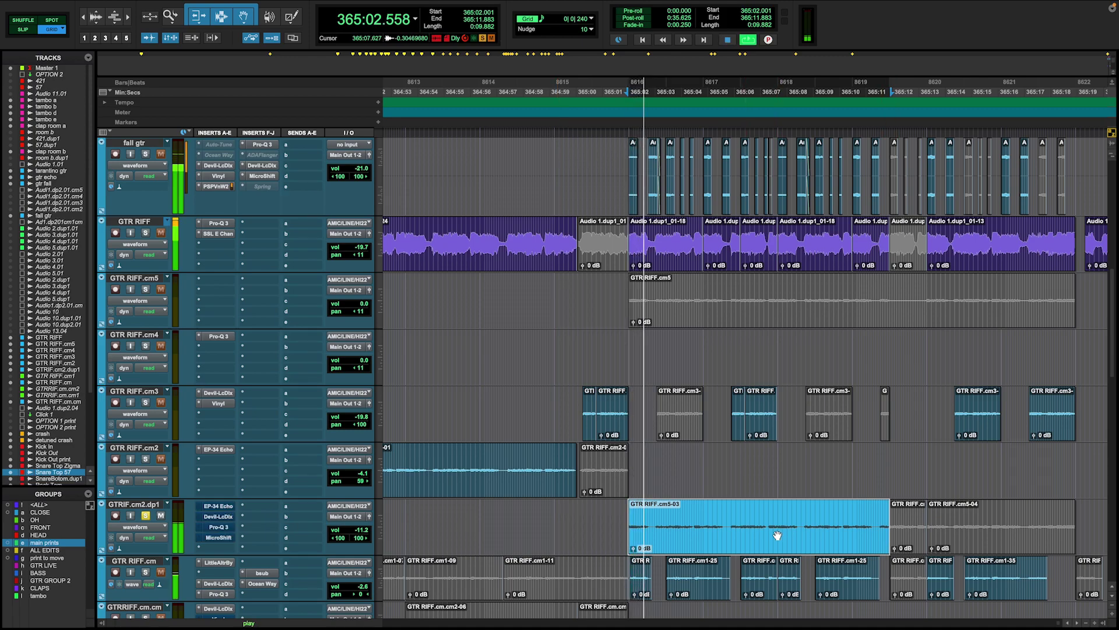
{"action": "key", "text": "space"}
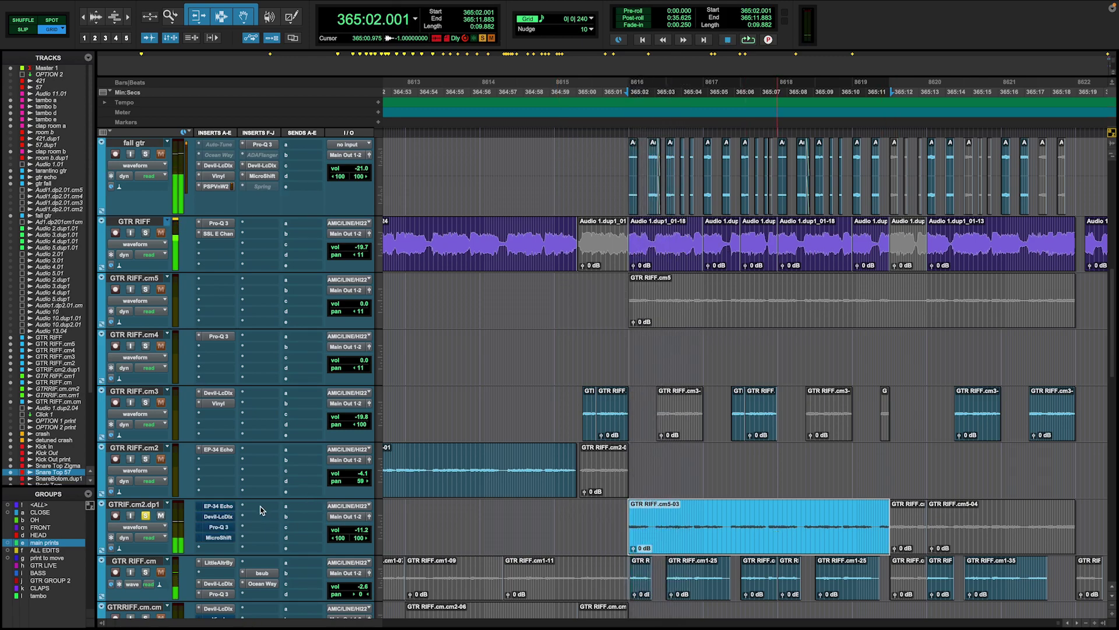
Audition GTRIF.cm2.dp1 while re-enabling its inserts, checking the EP-34 Tape Echo and Pro-Q 3 settings.
{"action": "left_click", "coordinate": [218, 506]}
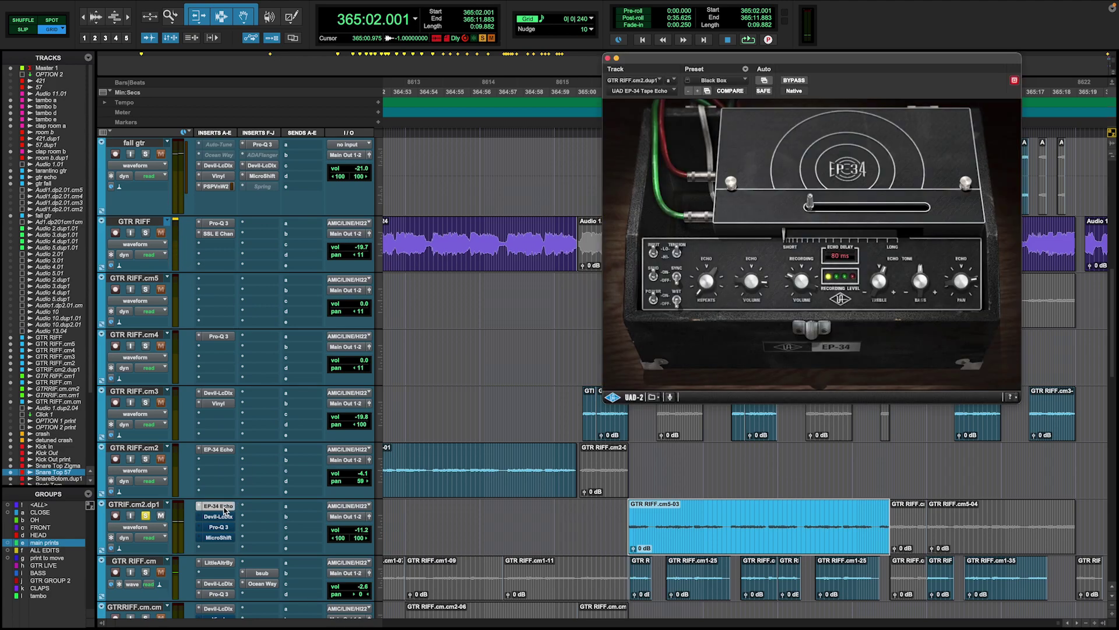
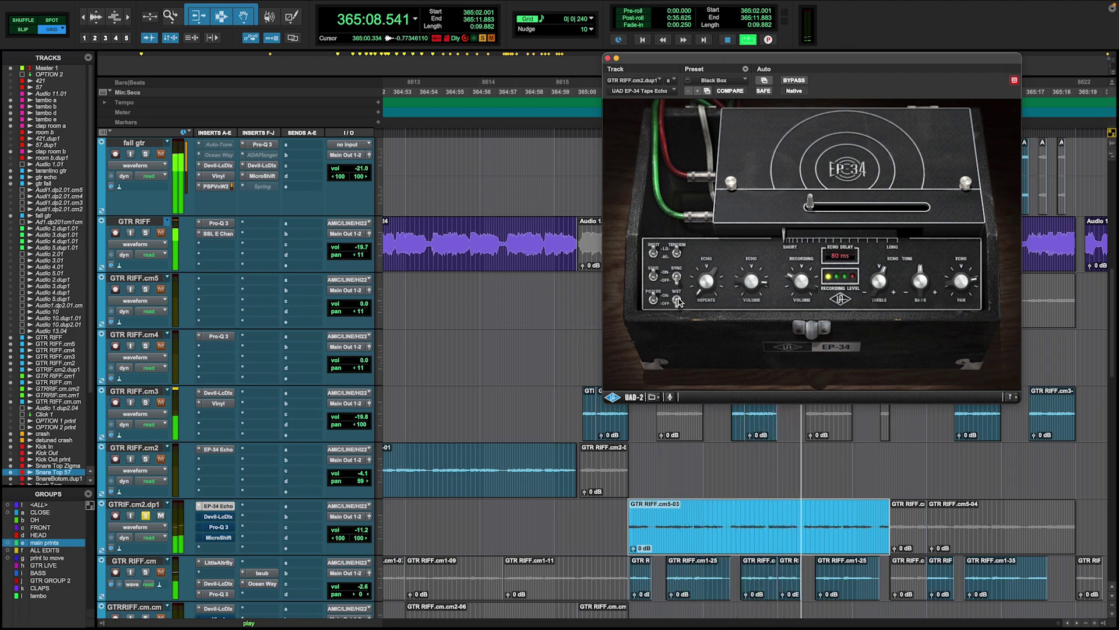
{"action": "left_click", "coordinate": [227, 529]}
{"action": "key", "text": "space"}
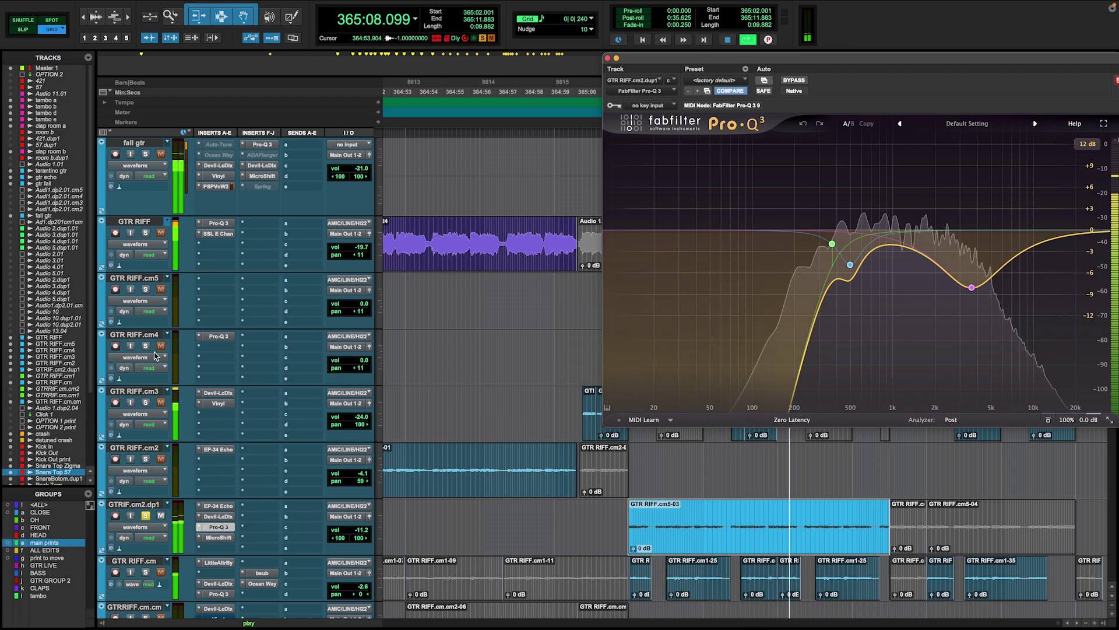
Solo GTR RIFF, GTR RIFF.cm5, cm4, cm3 and cm2 alongside GTRIF.cm2.dp1, and play them from 365:02.001.
{"action": "scroll", "coordinate": [445, 347], "scroll_direction": "up", "scroll_amount": 2}
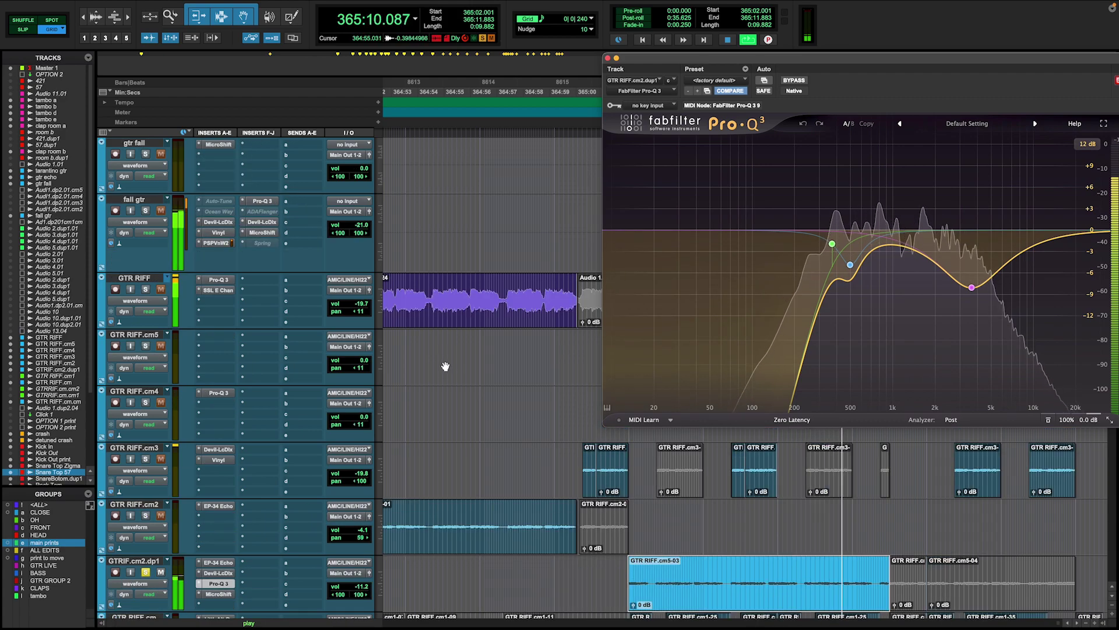
{"action": "key", "text": "space"}
{"action": "left_click", "coordinate": [146, 289]}
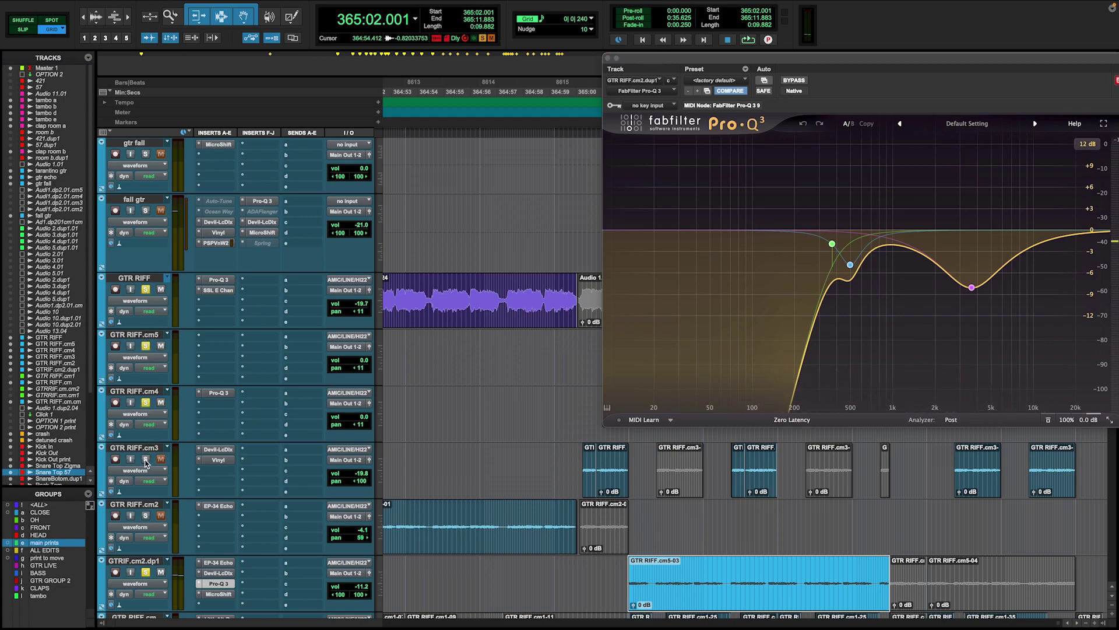
{"action": "key", "text": "space"}
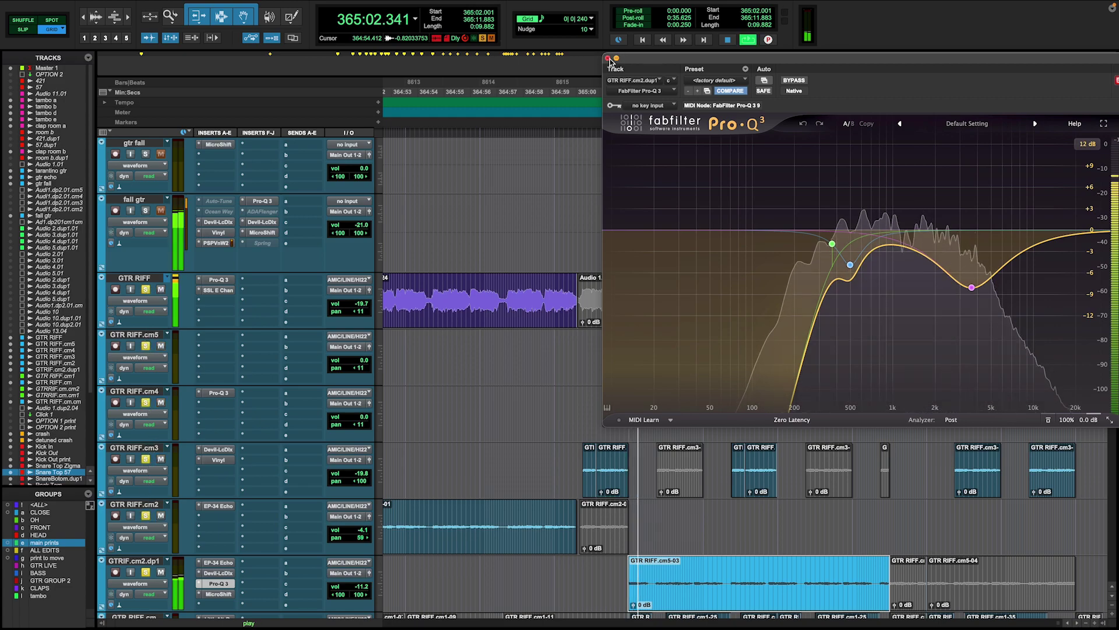
Close the Pro-Q 3 window and place the edit cursor at 365:08.178 on GTRRIFF.cm.cm during playback.
{"action": "key", "text": "ctrl+alt+super+w"}
{"action": "scroll", "coordinate": [770, 251], "scroll_direction": "down", "scroll_amount": 5}
{"action": "scroll", "coordinate": [771, 350], "scroll_direction": "down", "scroll_amount": 2, "text": "alt"}
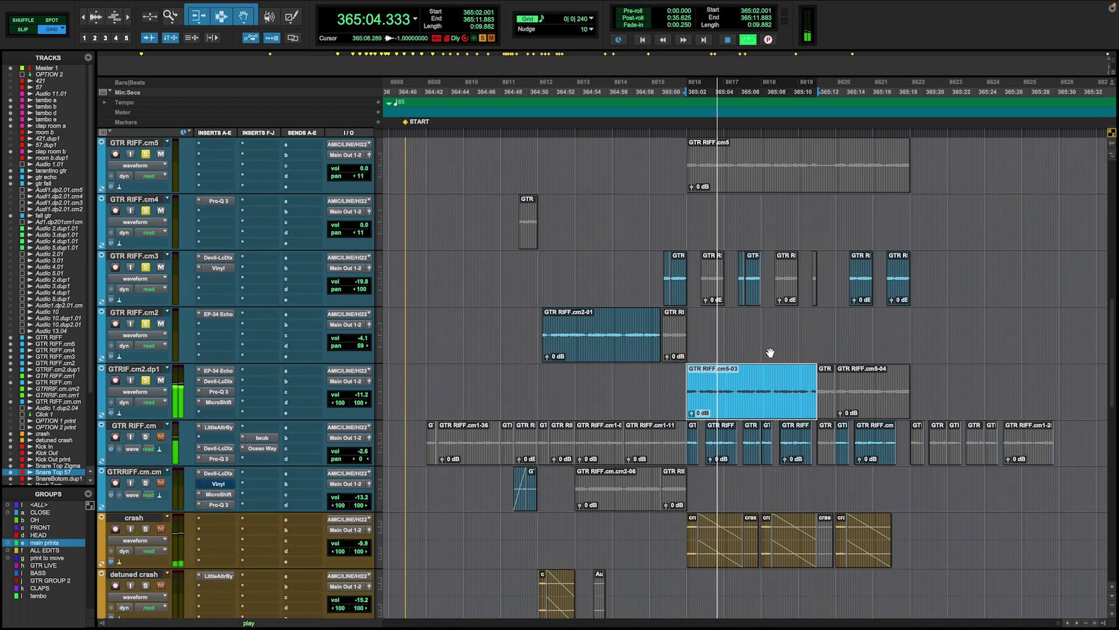
{"action": "left_click", "coordinate": [762, 477]}
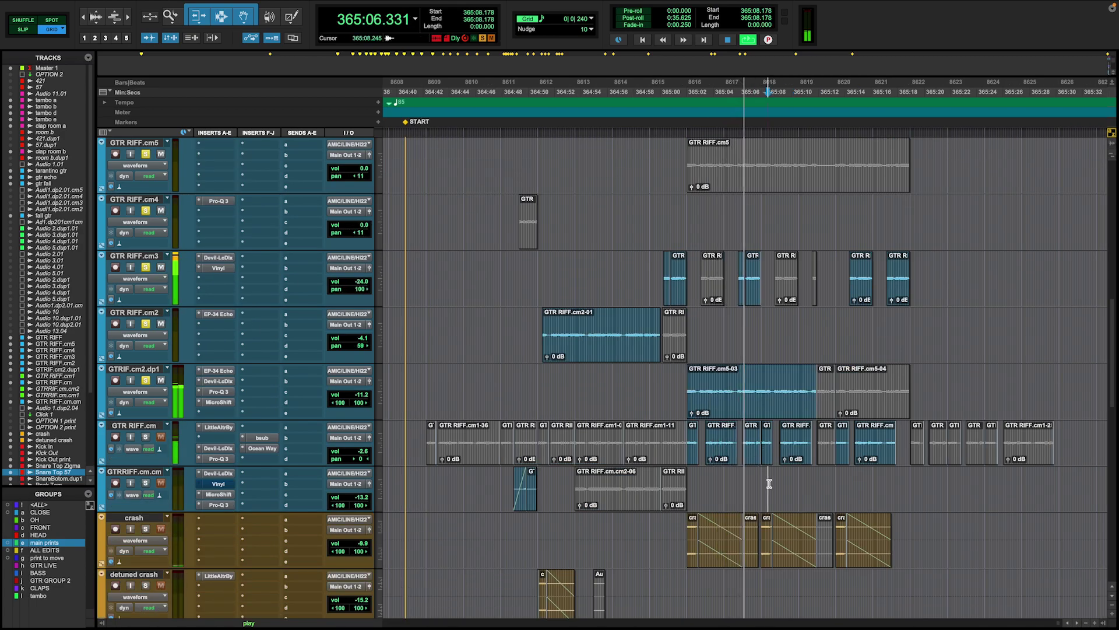
Stop playback of the layered guitars and place the edit cursor at 365:11.354 on GTR RIFF.cm2.
{"action": "scroll", "coordinate": [320, 420], "scroll_direction": "up", "scroll_amount": 2}
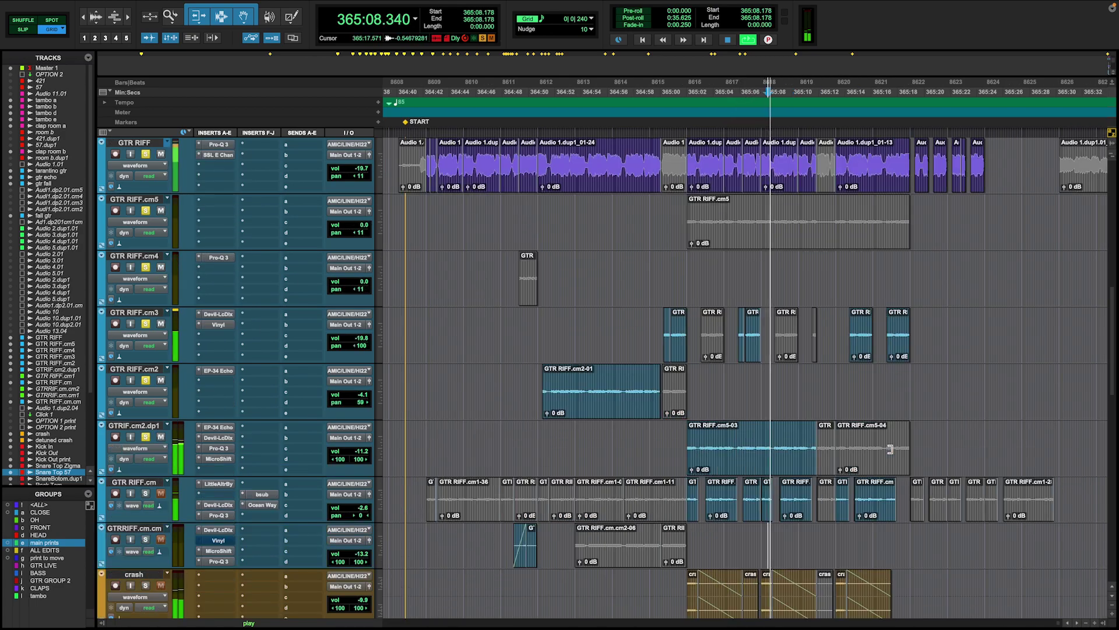
{"action": "key", "text": "space"}
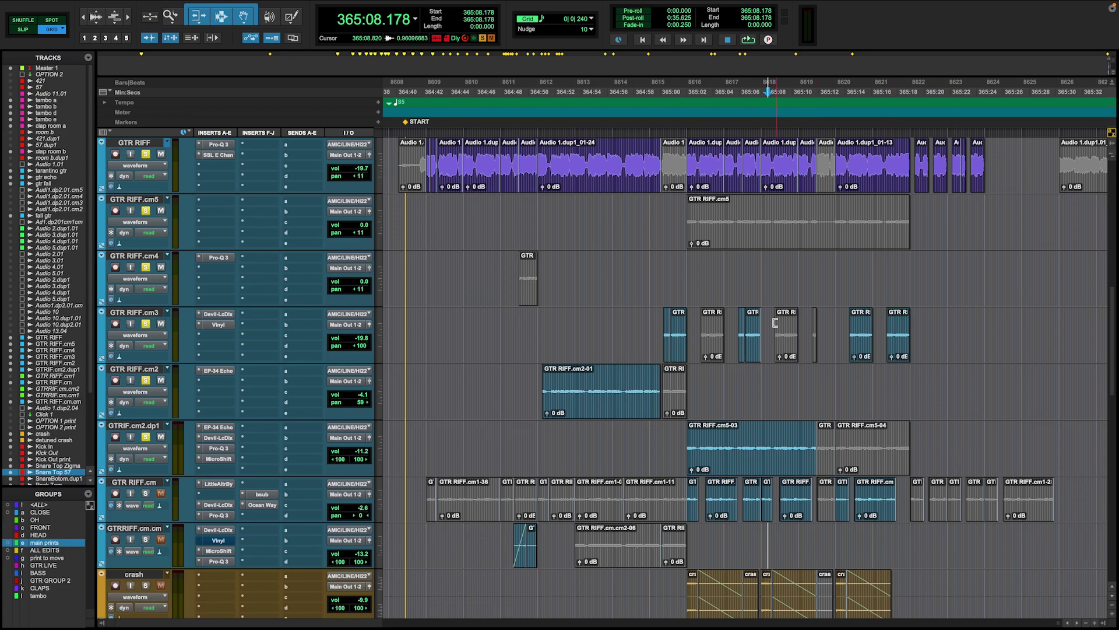
{"action": "left_click", "coordinate": [811, 382]}
{"action": "scroll", "coordinate": [700, 408], "scroll_direction": "right", "scroll_amount": 2}
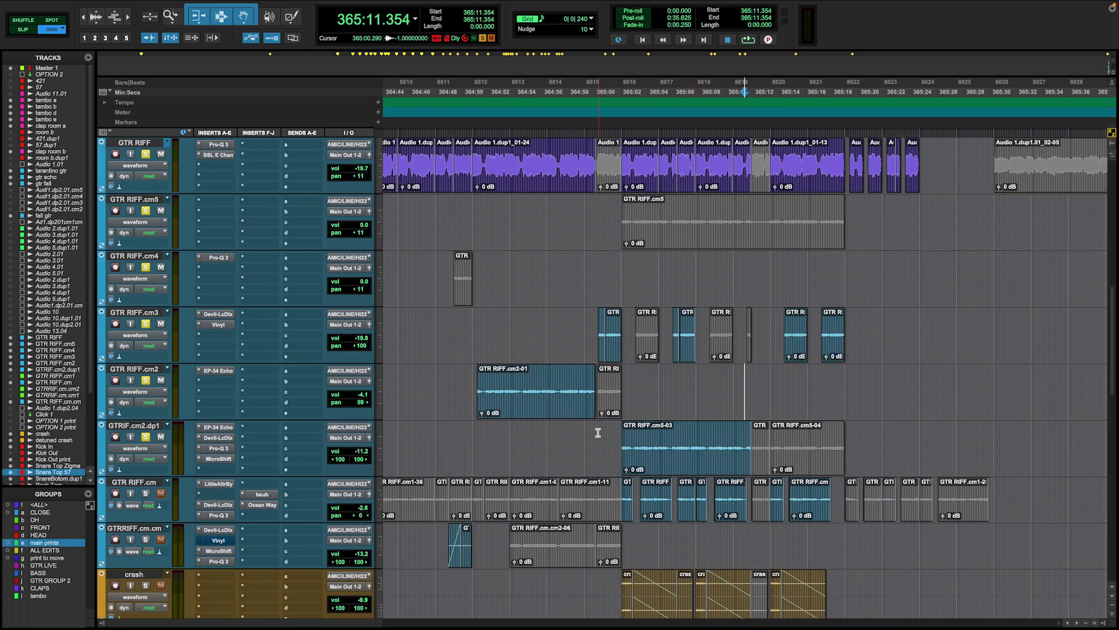
Add GTR RIFF.cm to the soloed guitar tracks and audition the layered riff from 365:01.648.
{"action": "left_click", "coordinate": [147, 493]}
{"action": "key", "text": "space"}
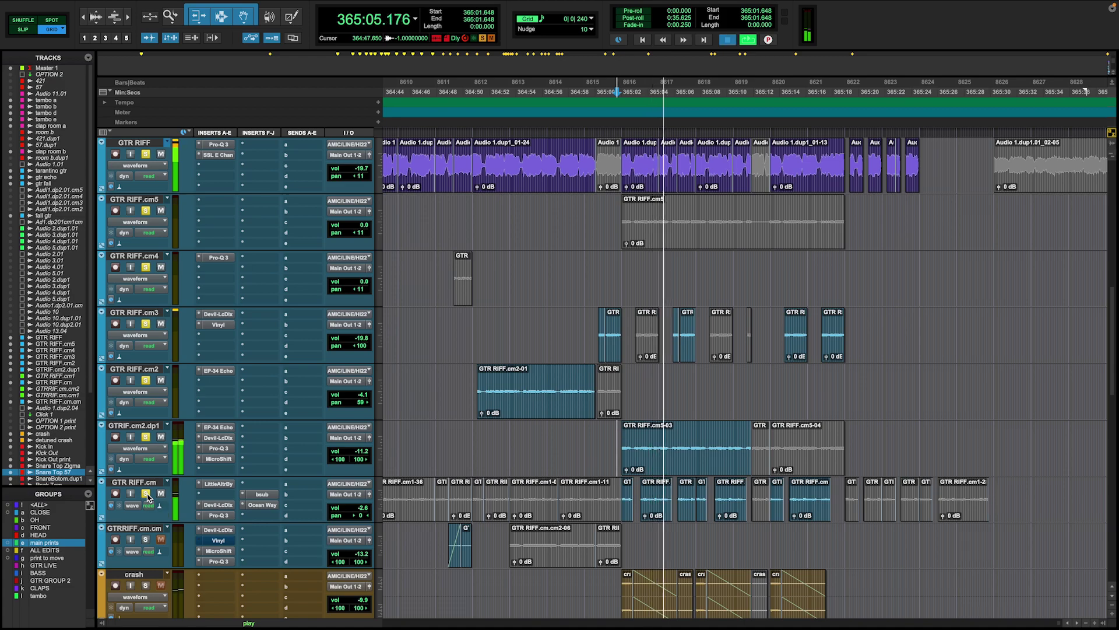
{"action": "key", "text": "space"}
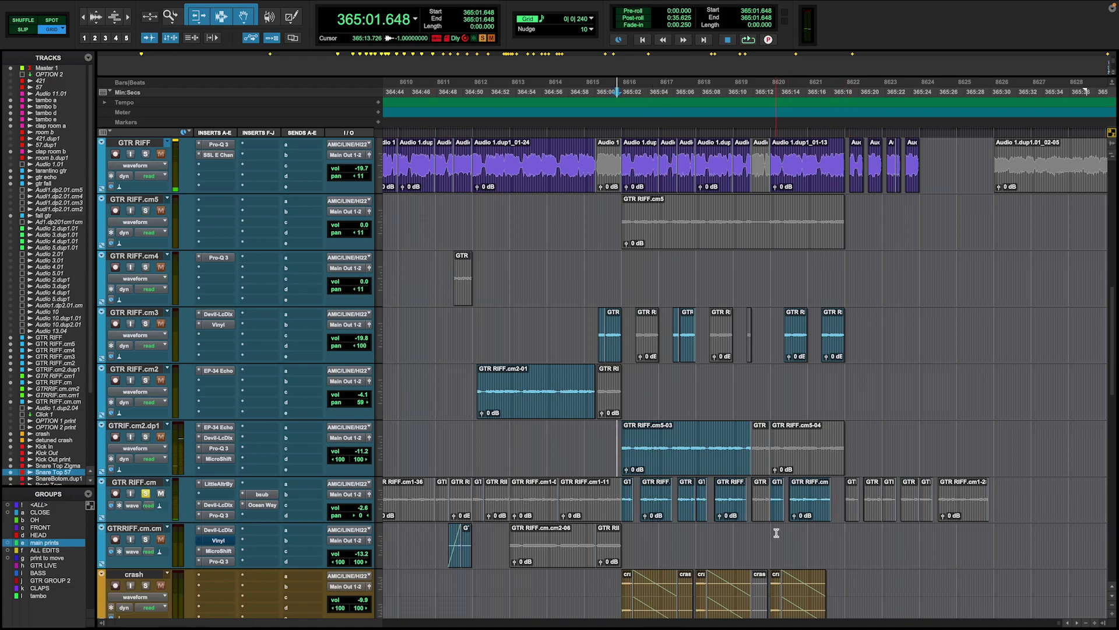
Audition GTR RIFF.cm soloed on its own from 365:01.472, with its chopped clips in close view.
{"action": "scroll", "coordinate": [776, 533], "scroll_direction": "down", "scroll_amount": 3}
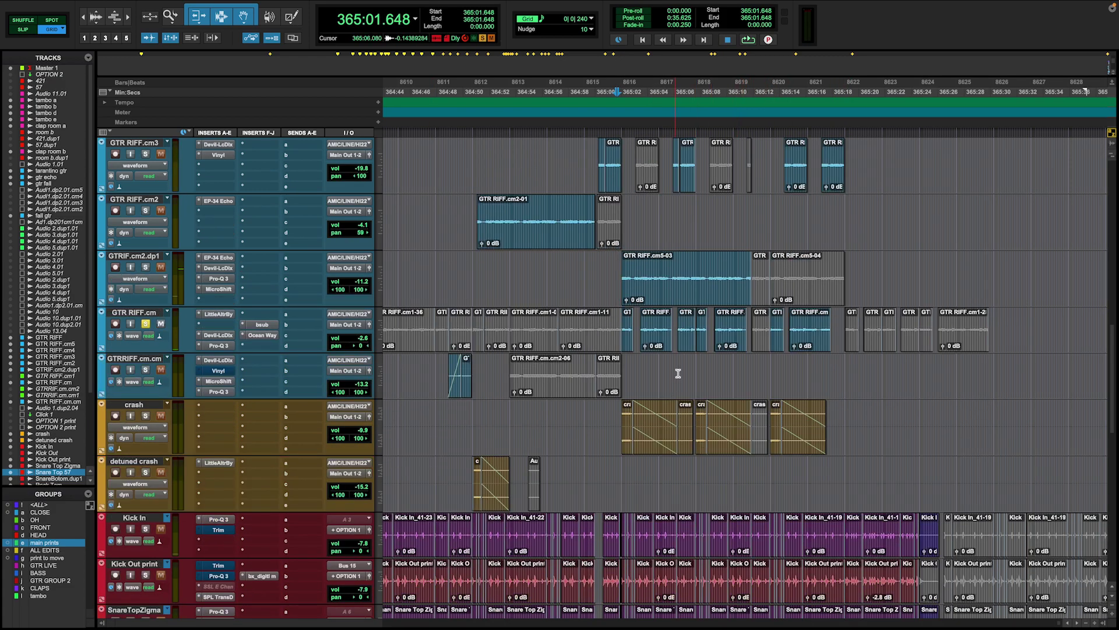
{"action": "key", "text": "ctrl+bracketright"}
{"action": "left_click", "coordinate": [704, 372]}
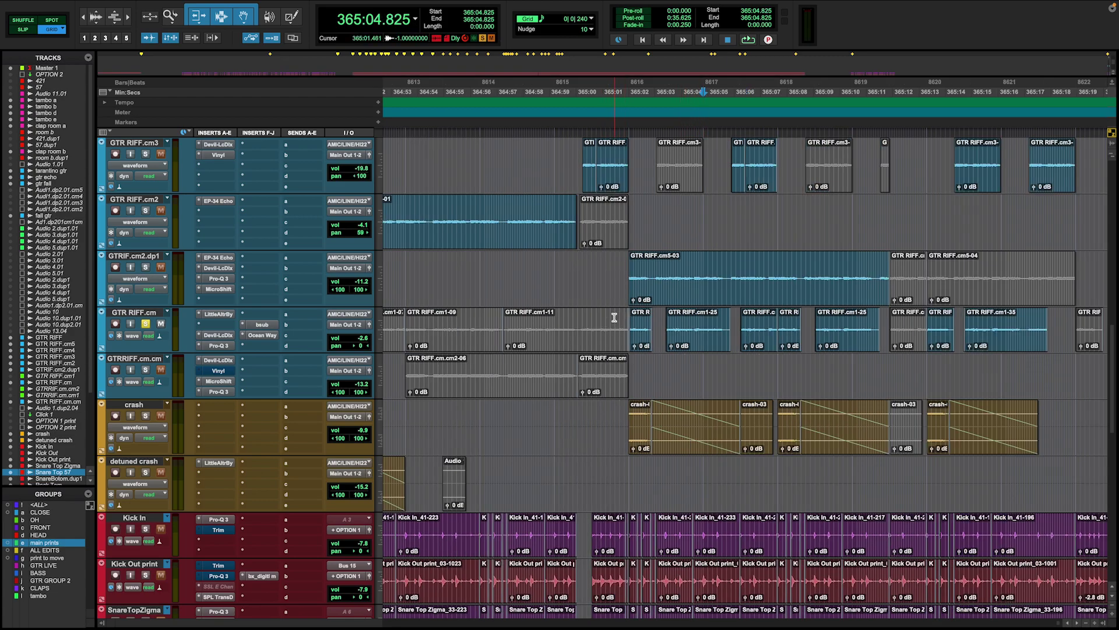
{"action": "key", "text": "space"}
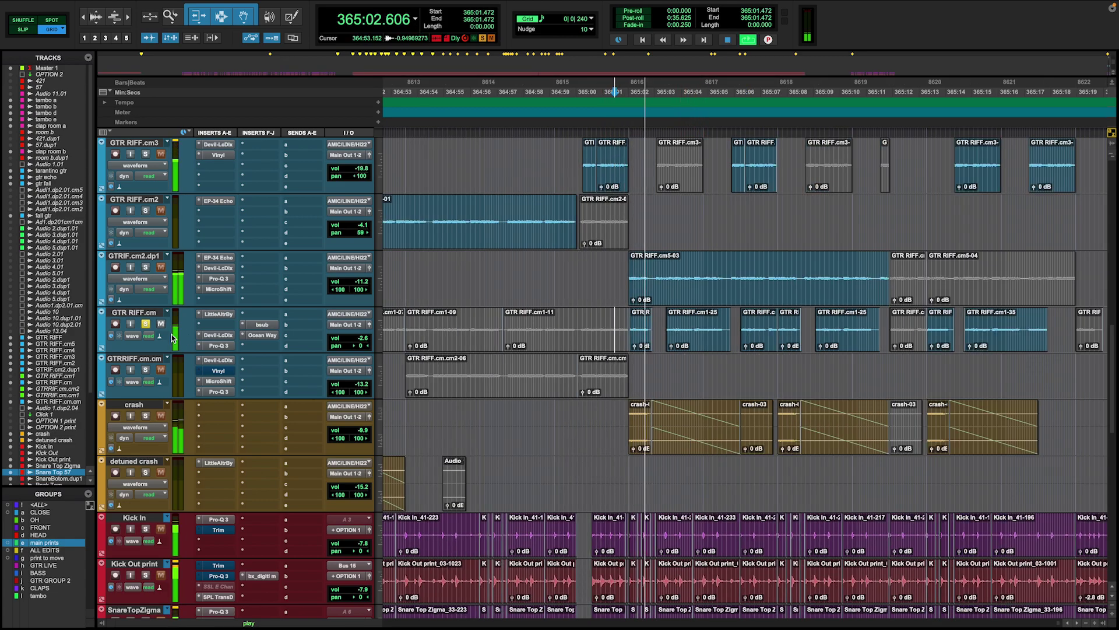
{"action": "key", "text": "ctrl+bracketright"}
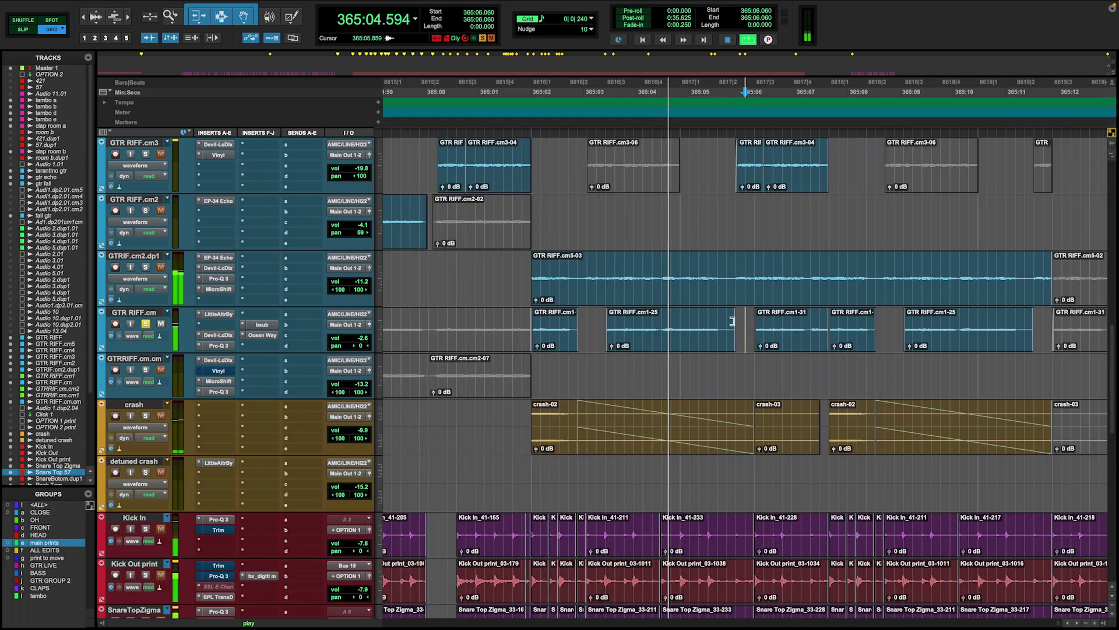
{"action": "key", "text": "space"}
Play GTR RIFF.cm from 365:01.648 with its inserts bypassed, and re-enable and inspect Little AlterBoy.
{"action": "left_click", "coordinate": [516, 326]}
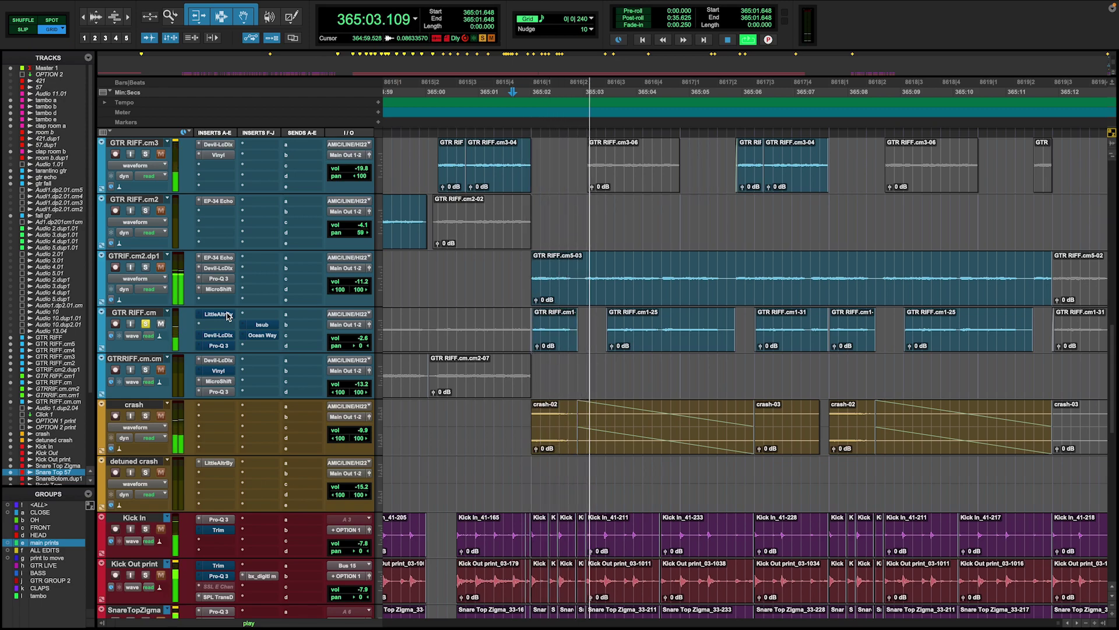
{"action": "key", "text": "space"}
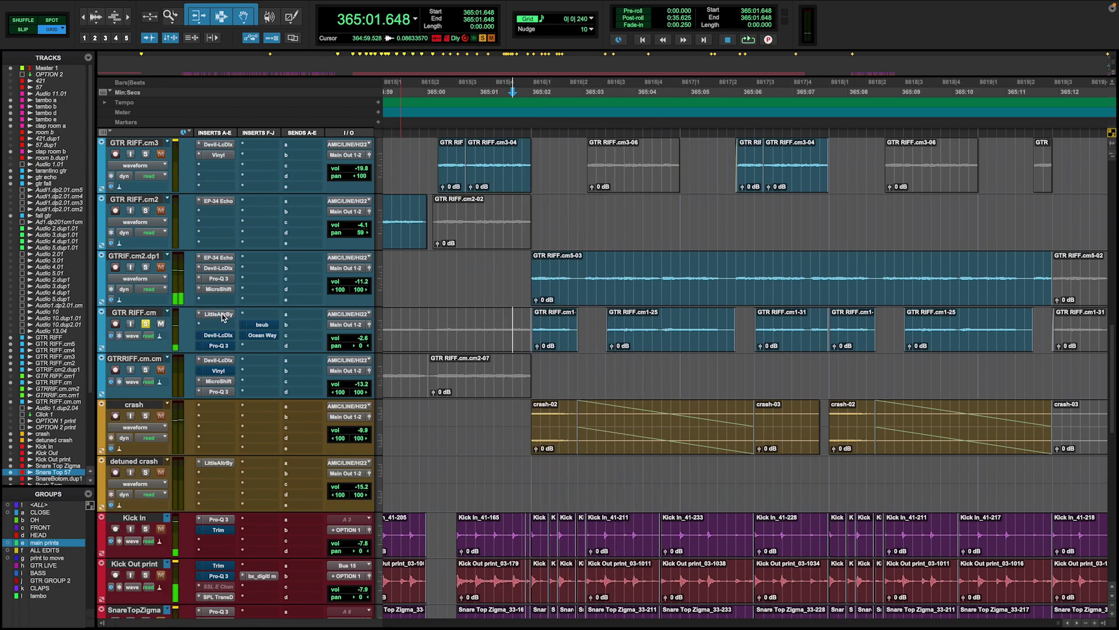
{"action": "left_click", "coordinate": [218, 315]}
{"action": "key", "text": "space"}
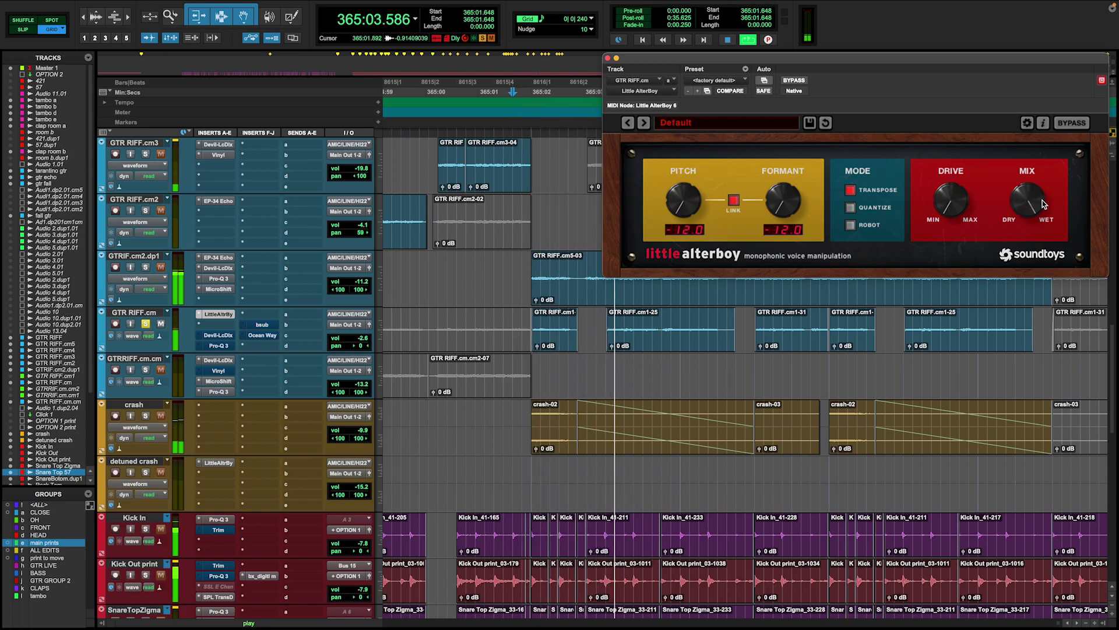
Open the Pro-Q 3 on GTR RIFF.cm and check its EQ curve while replaying the riff from 365:01.648.
{"action": "left_click", "coordinate": [226, 348]}
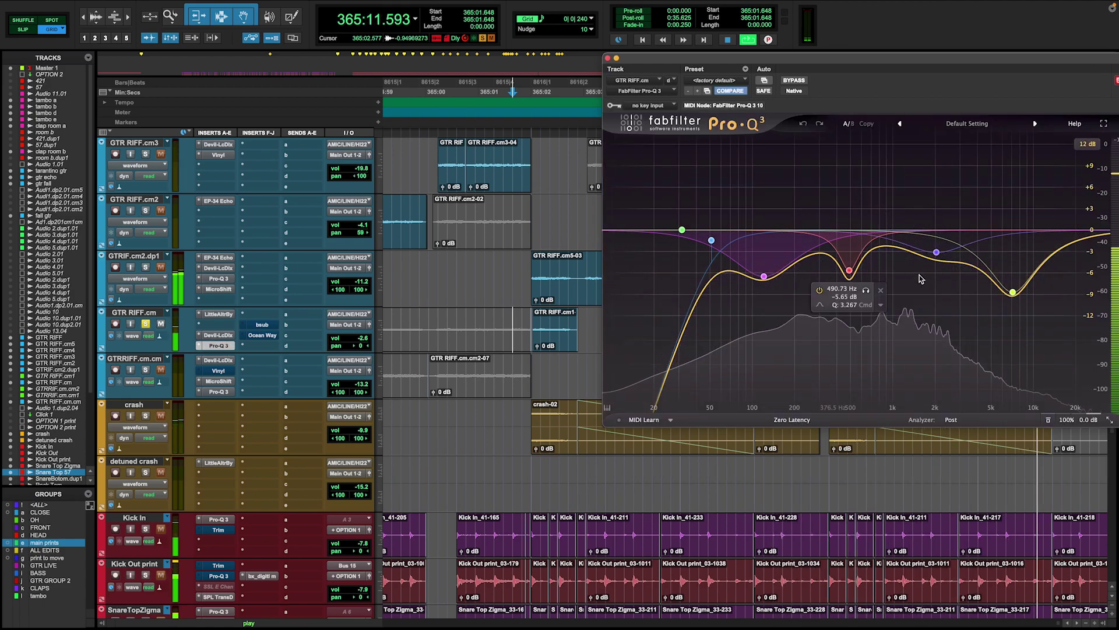
{"action": "key", "text": "space"}
{"action": "key", "text": "space"}
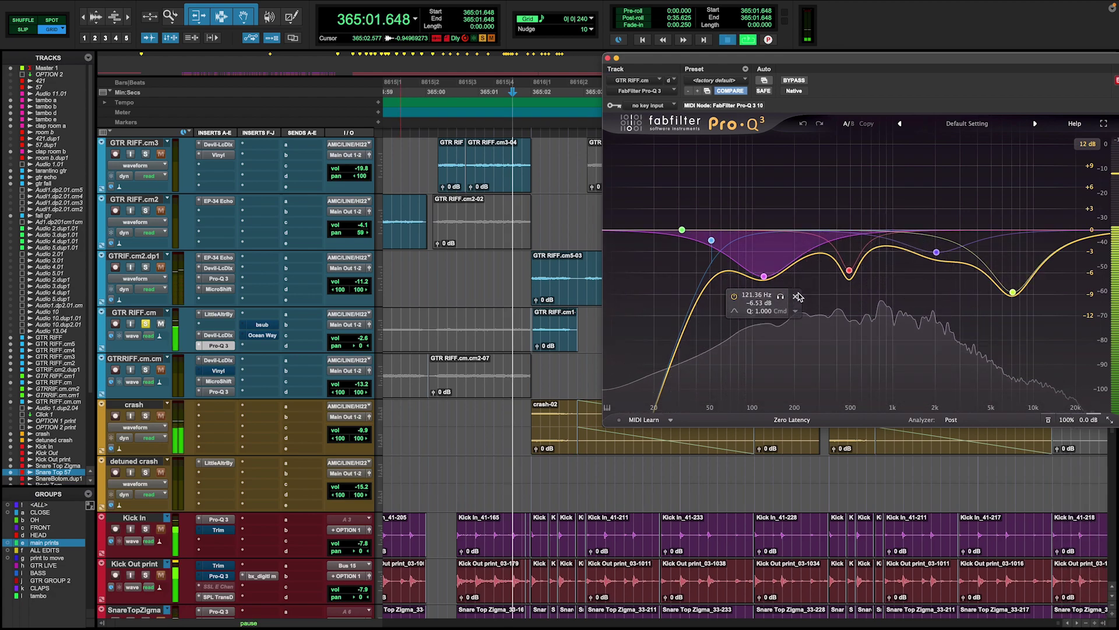
{"action": "key", "text": "space"}
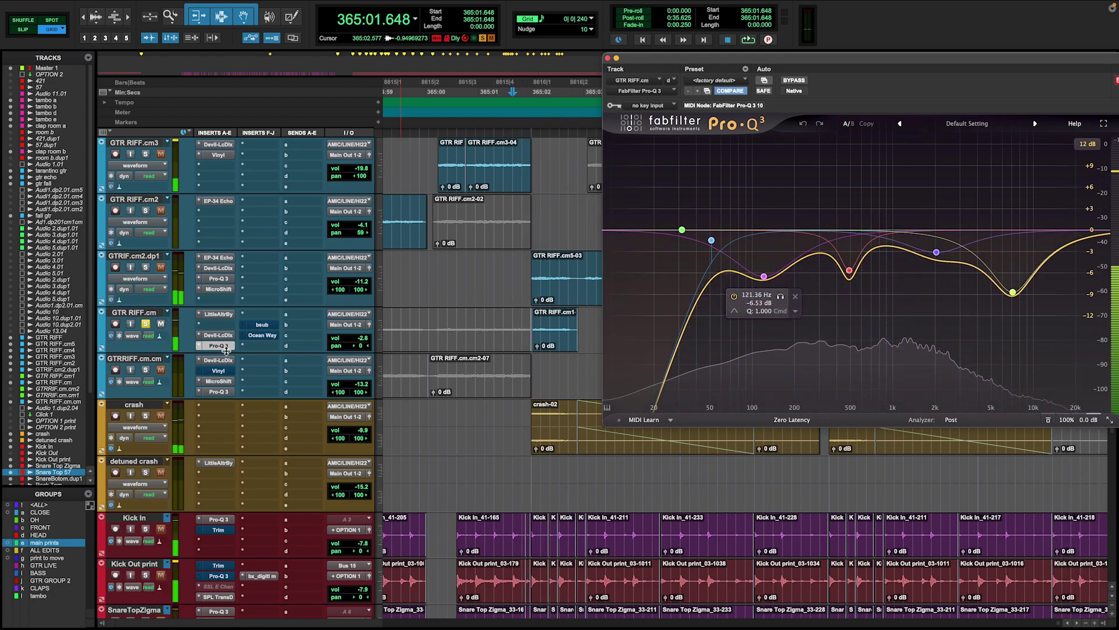
{"action": "key", "text": "space"}
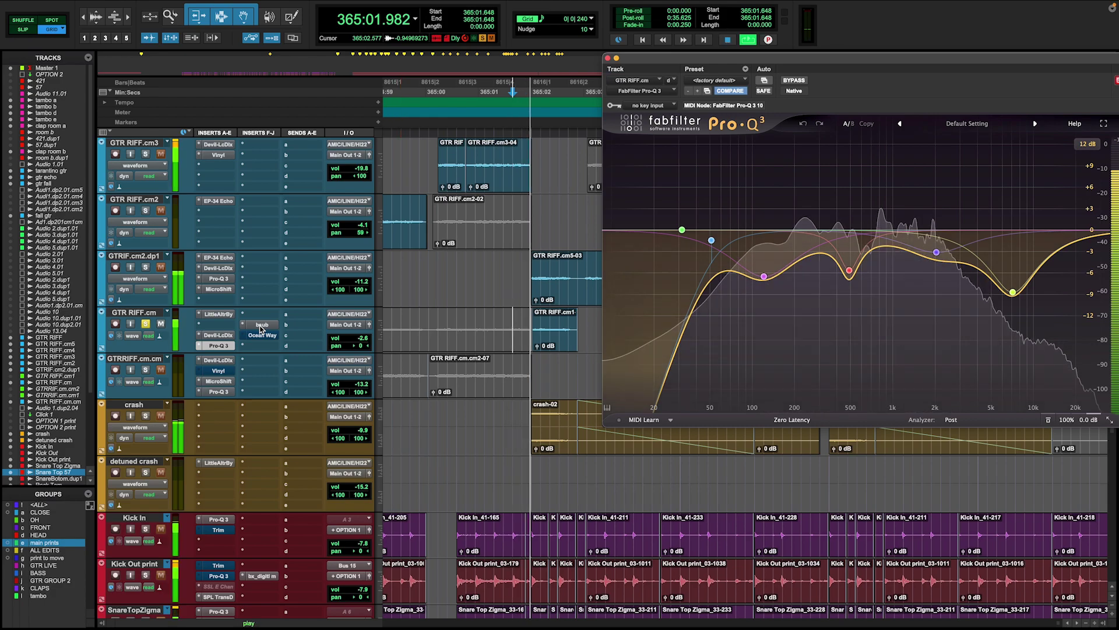
Open the bx_subsynth insert on GTR RIFF.cm and replay the riff from 365:01.825 to examine its sub settings.
{"action": "left_click", "coordinate": [264, 326]}
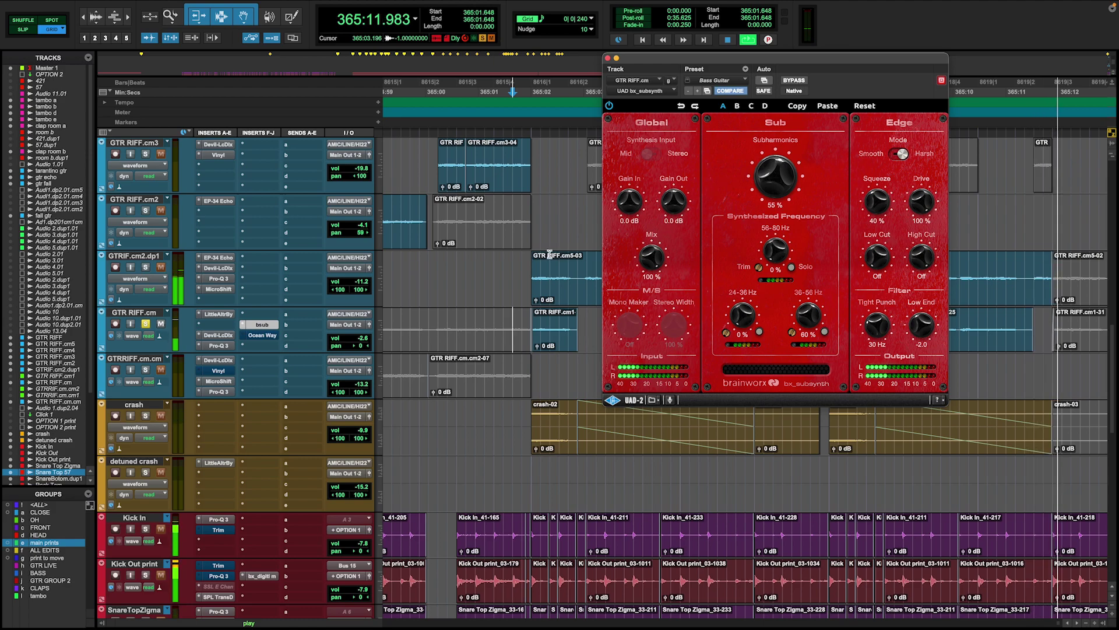
{"action": "key", "text": "space"}
{"action": "left_click", "coordinate": [533, 265]}
{"action": "key", "text": "space"}
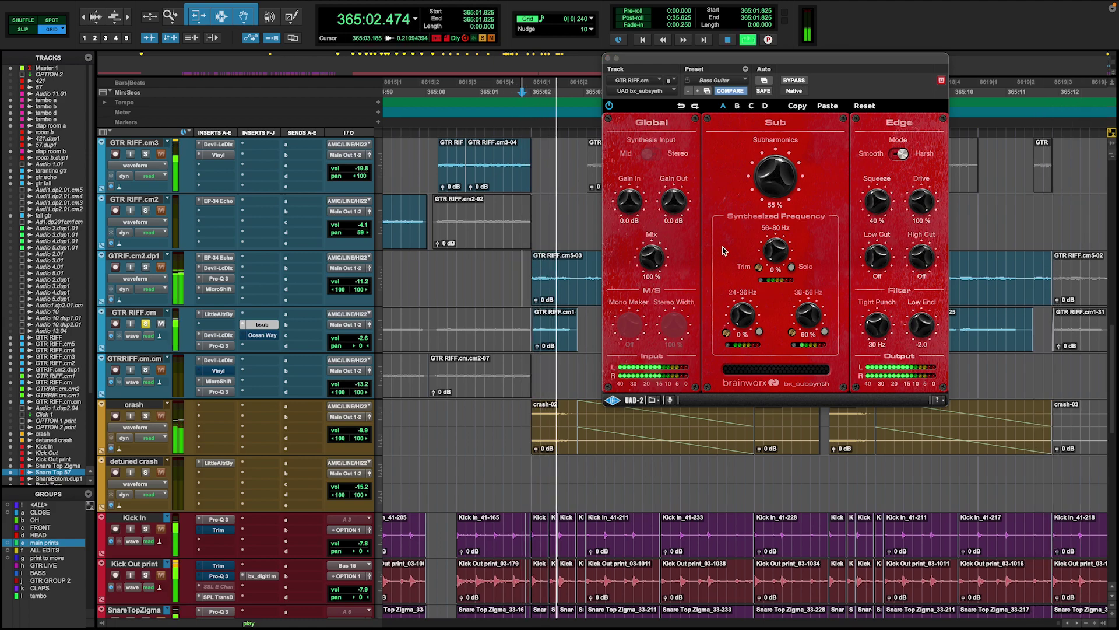
Compare GTR RIFF.cm with bx_subsynth bypassed and active, and audition the riff with the Ocean Way insert enabled.
{"action": "left_click", "coordinate": [797, 82]}
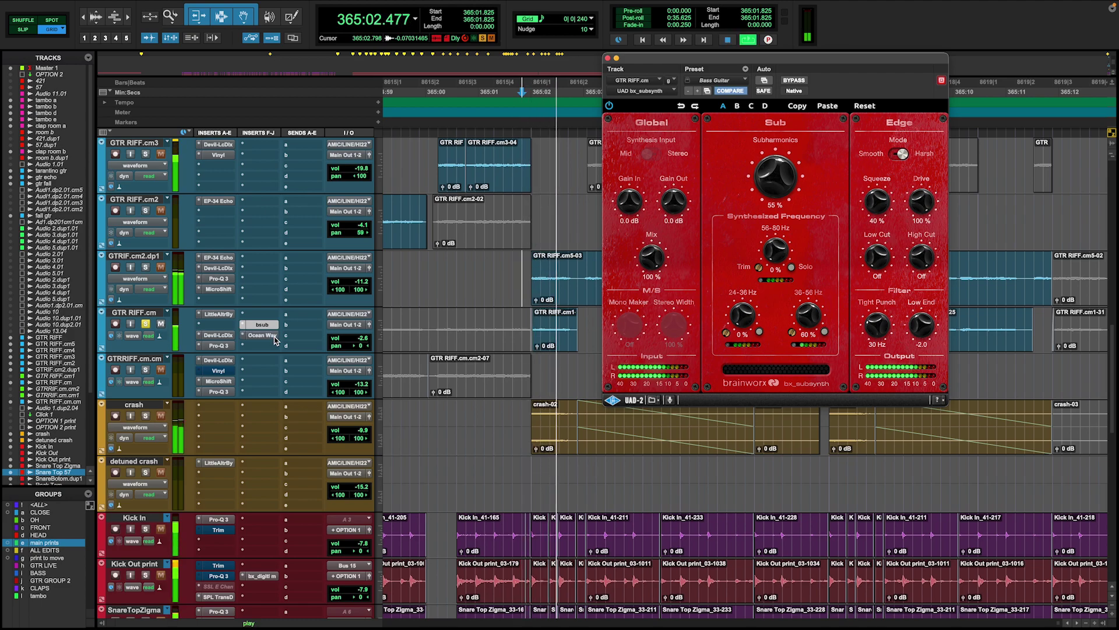
{"action": "key", "text": "space"}
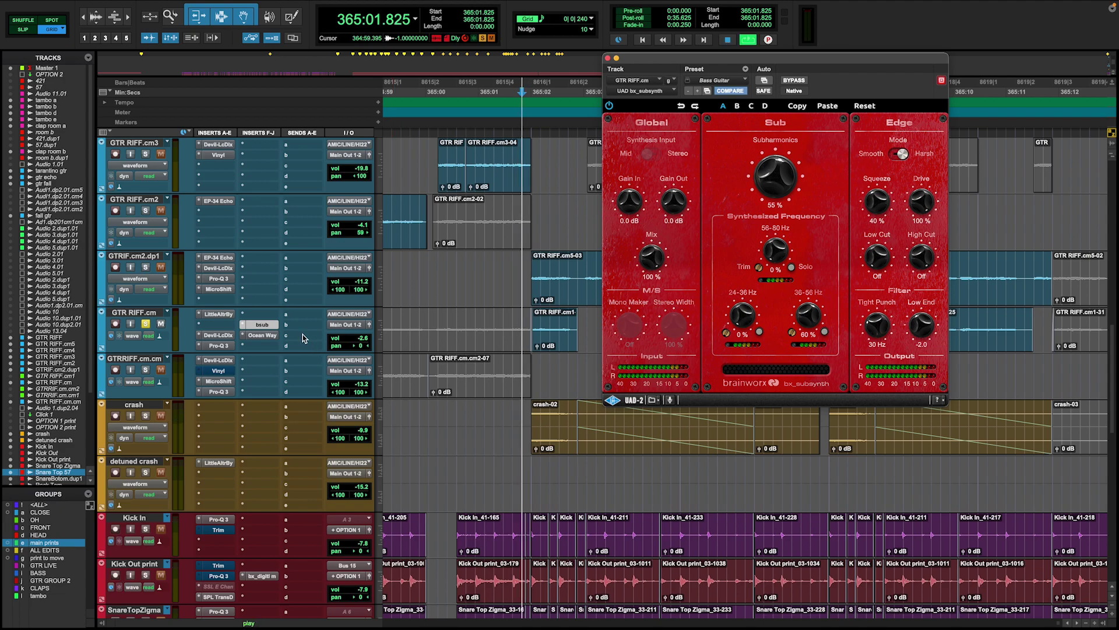
{"action": "key", "text": "space"}
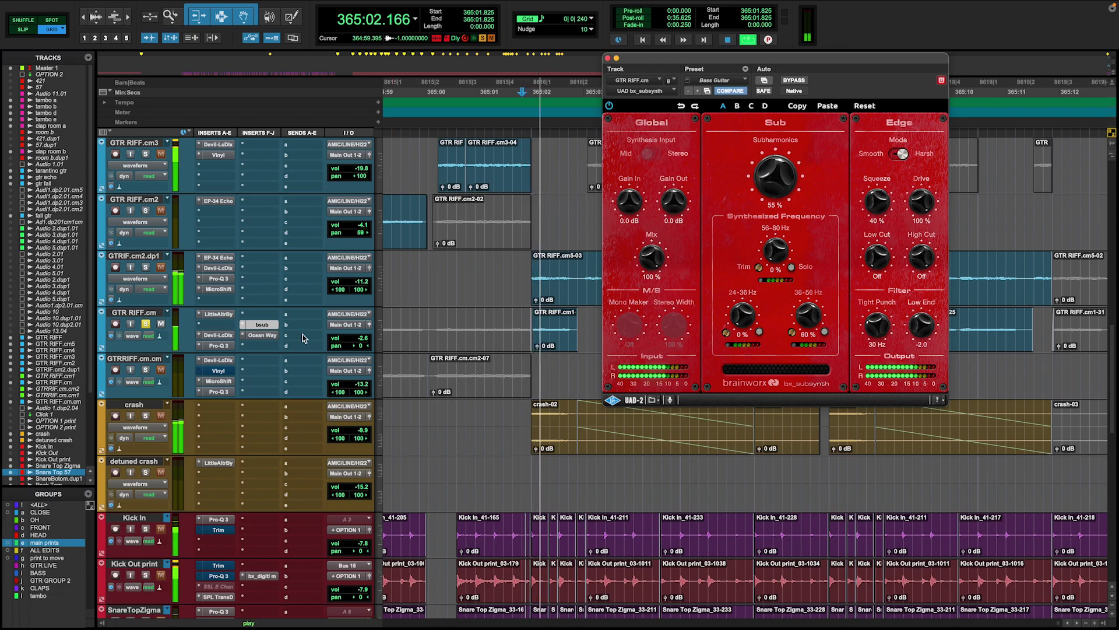
{"action": "left_click", "coordinate": [263, 336]}
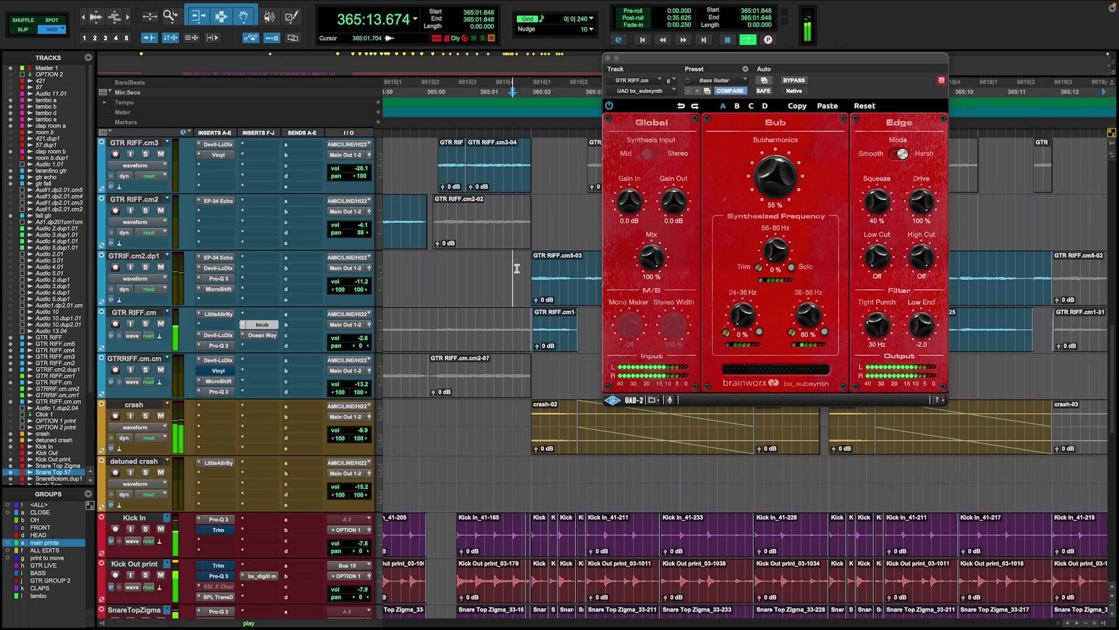
Close the bx_subsynth window, place the edit cursor at 365:16.119 on GTRRIFF.cm.cm and stop playback.
{"action": "key", "text": "r"}
{"action": "key", "text": "r"}
{"action": "left_click", "coordinate": [609, 60]}
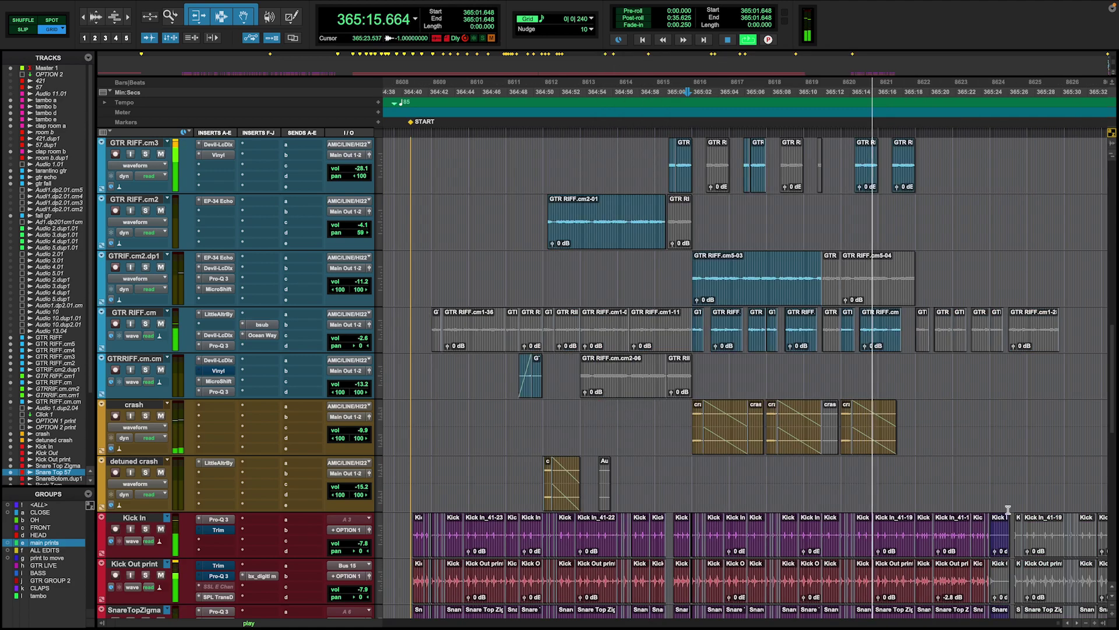
{"action": "left_click", "coordinate": [879, 376]}
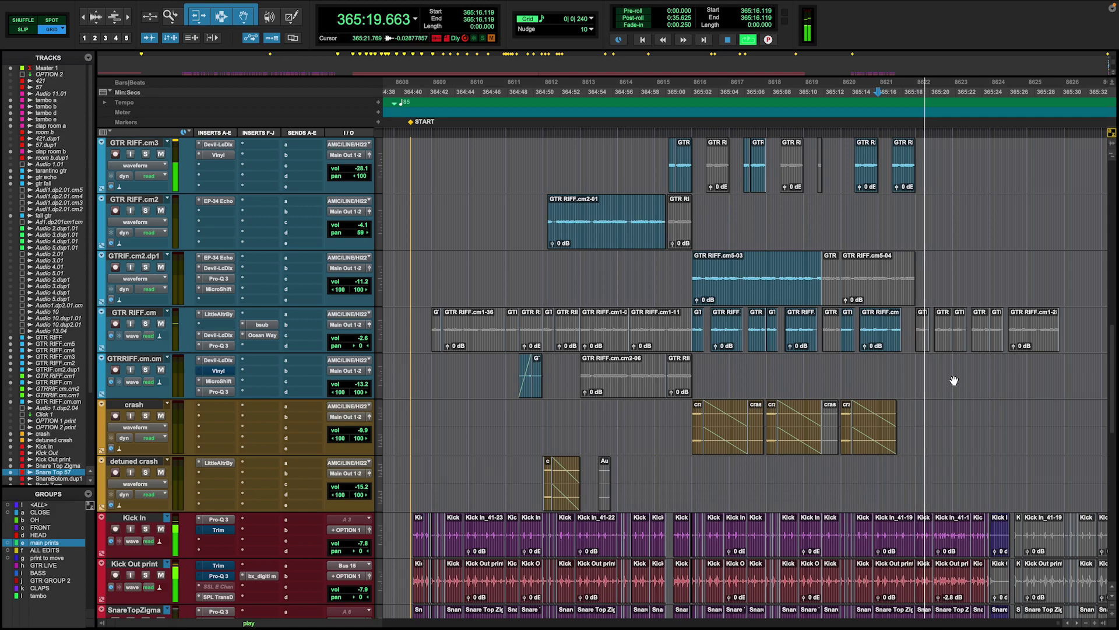
{"action": "key", "text": "space"}
{"action": "scroll", "coordinate": [686, 414], "scroll_direction": "left", "scroll_amount": 2}
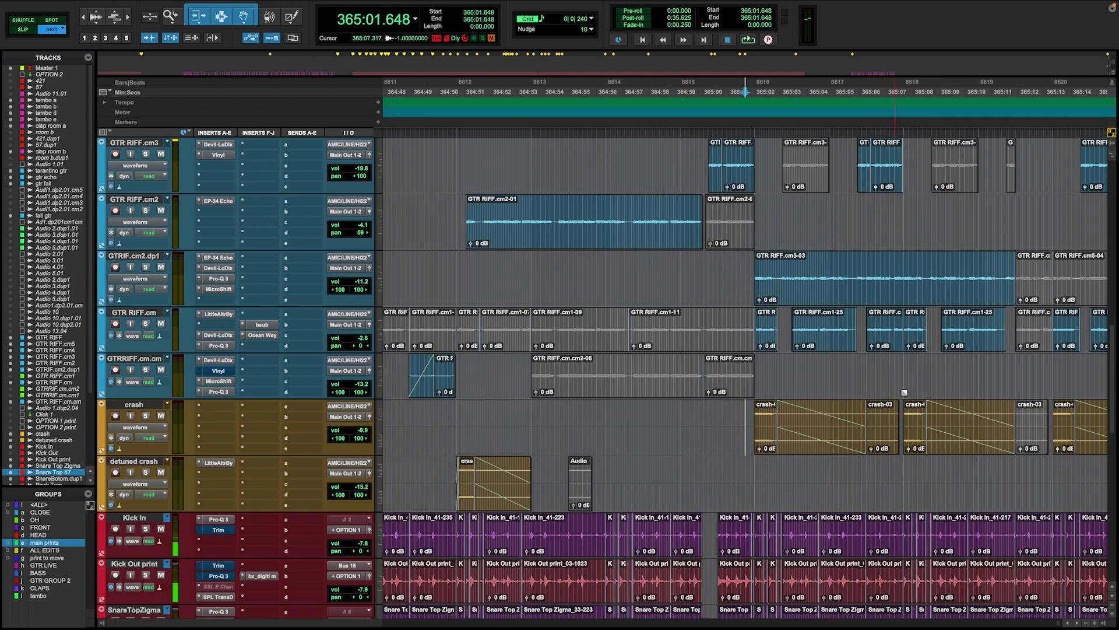
Audition the soloed drum tracks from 365:00.766 and place the edit cursor at 365:05.178 on detuned crash.
{"action": "left_click", "coordinate": [887, 370]}
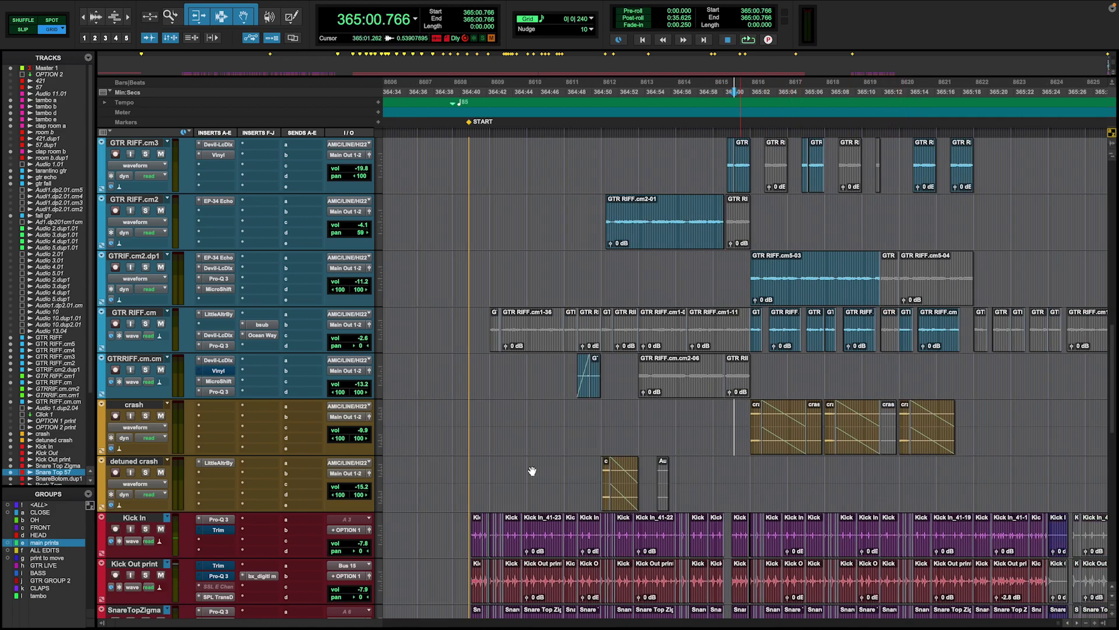
{"action": "key", "text": "space"}
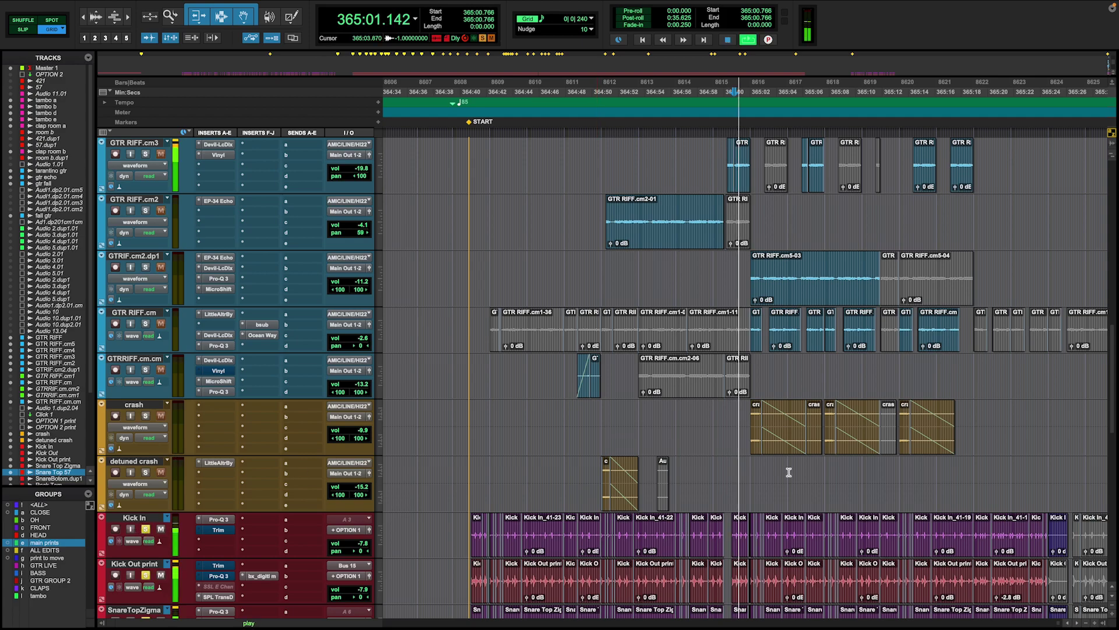
{"action": "key", "text": "super+bracketright"}
{"action": "left_click", "coordinate": [744, 495]}
{"action": "key", "text": "space"}
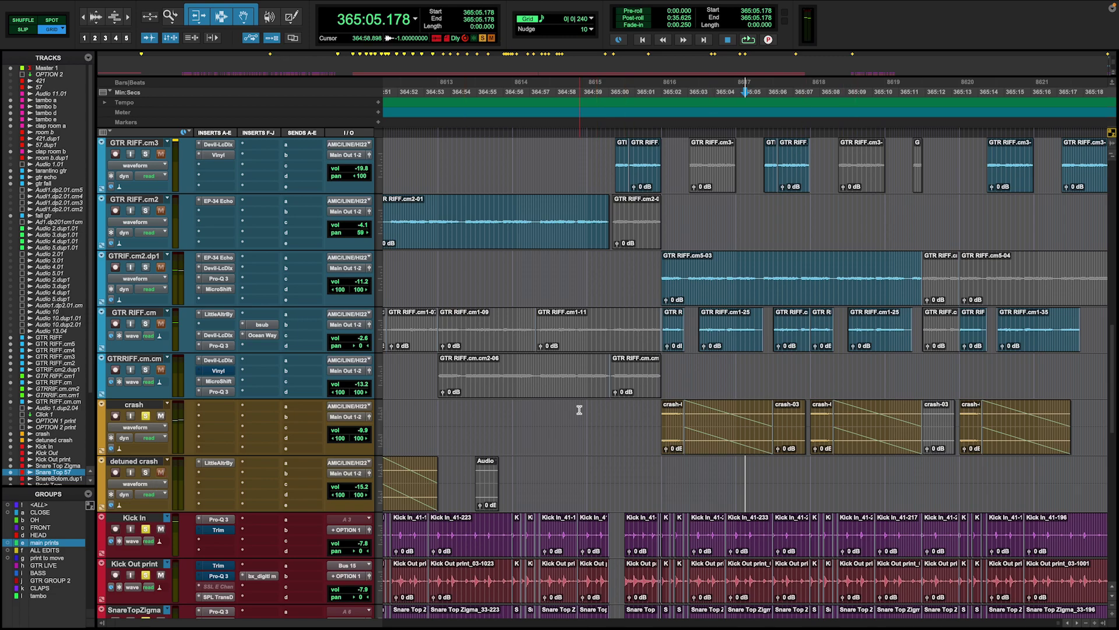
Audition the crash track with the drums, and replay it soloed without them from 365:01.648.
{"action": "left_click", "coordinate": [647, 412]}
{"action": "key", "text": "space"}
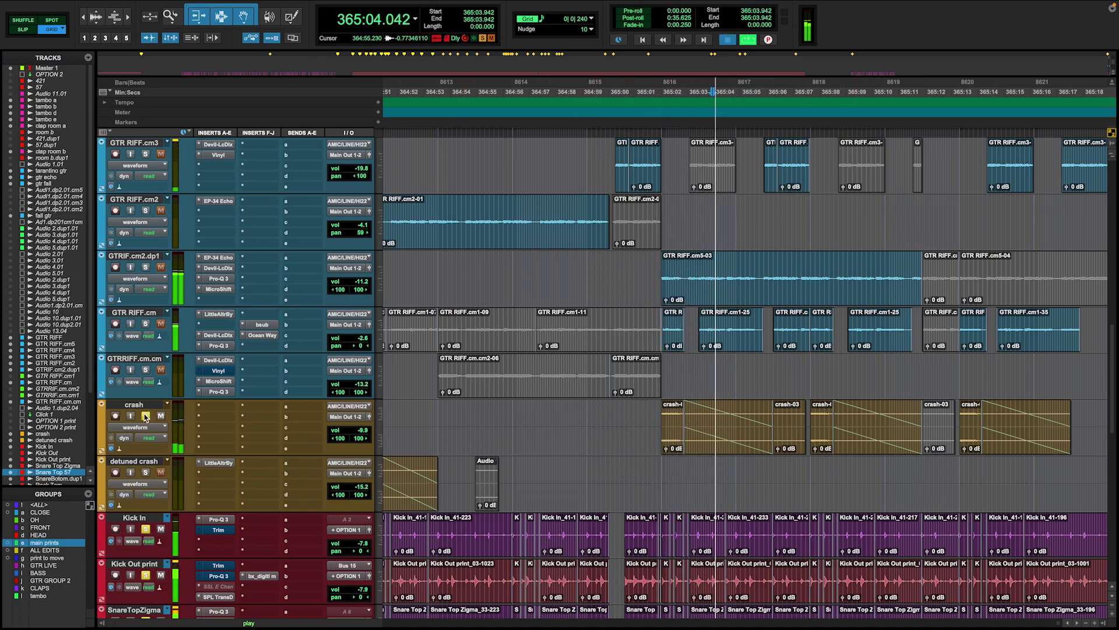
{"action": "key", "text": "space"}
{"action": "key", "text": "space"}
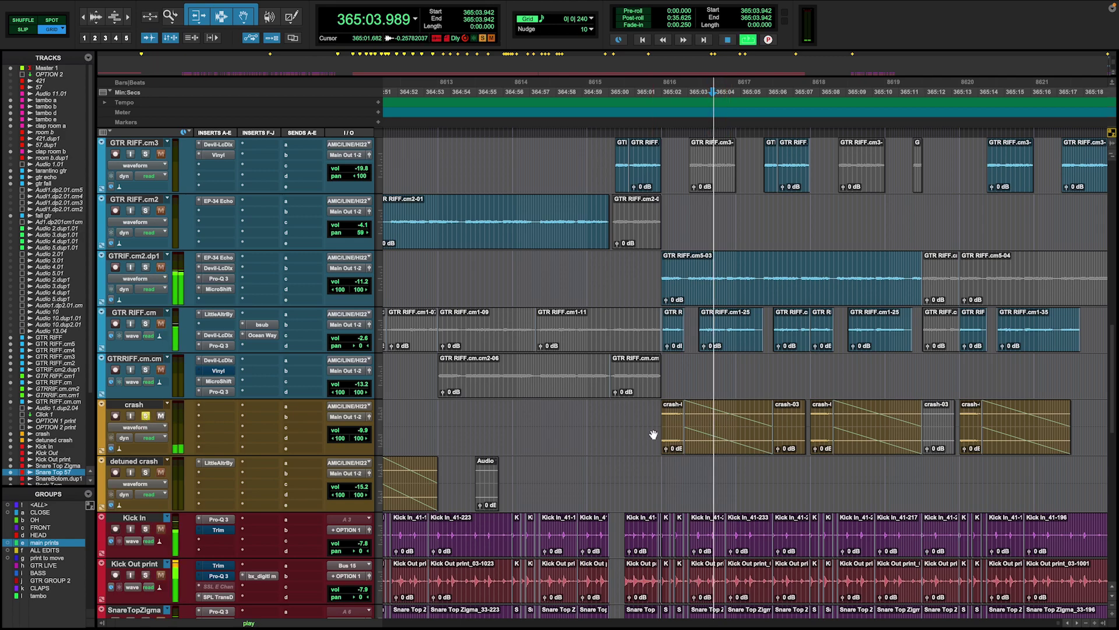
{"action": "key", "text": "space"}
{"action": "left_click", "coordinate": [656, 412]}
{"action": "key", "text": "space"}
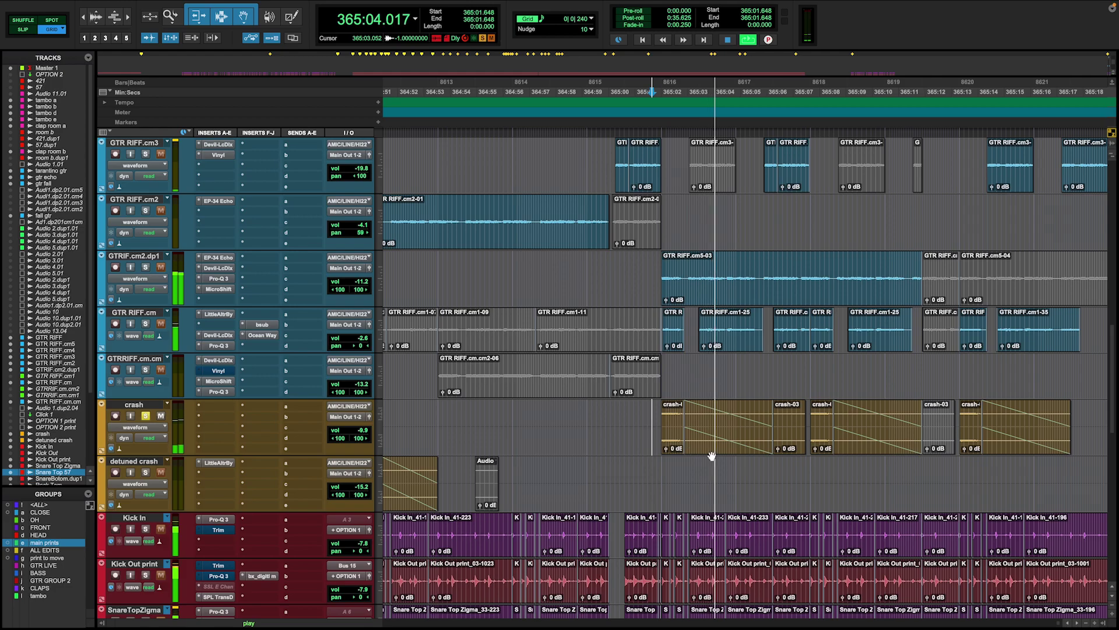
{"action": "key", "text": "space"}
Solo detuned crash alongside crash and audition its clip near 364:50.530.
{"action": "scroll", "coordinate": [758, 496], "scroll_direction": "down", "scroll_amount": 5}
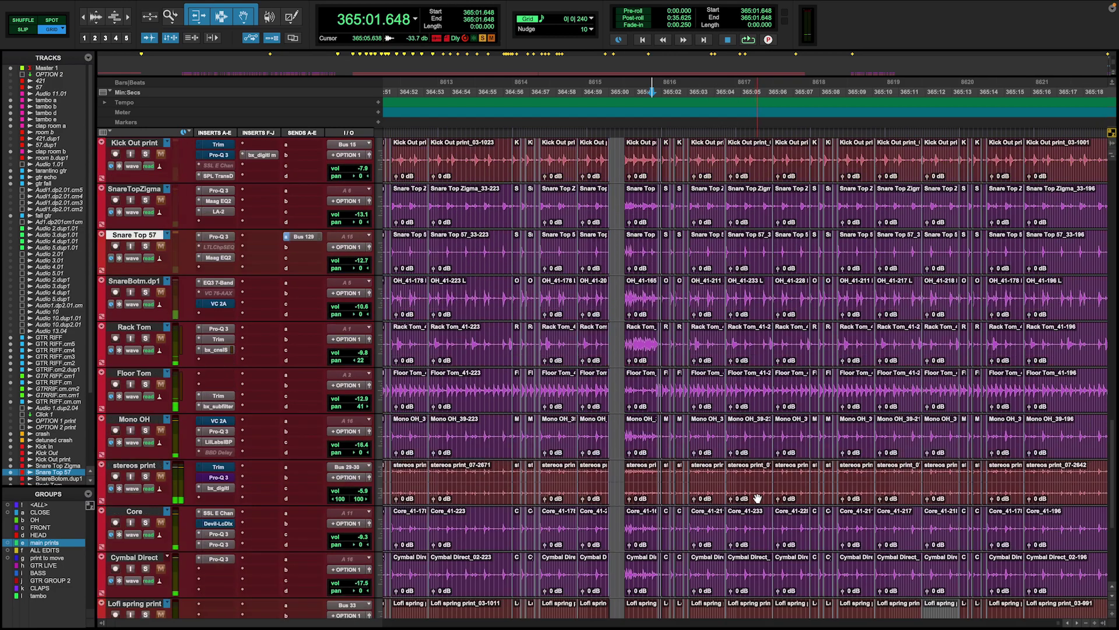
{"action": "scroll", "coordinate": [776, 449], "scroll_direction": "up", "scroll_amount": 6}
{"action": "key", "text": "super+bracketleft"}
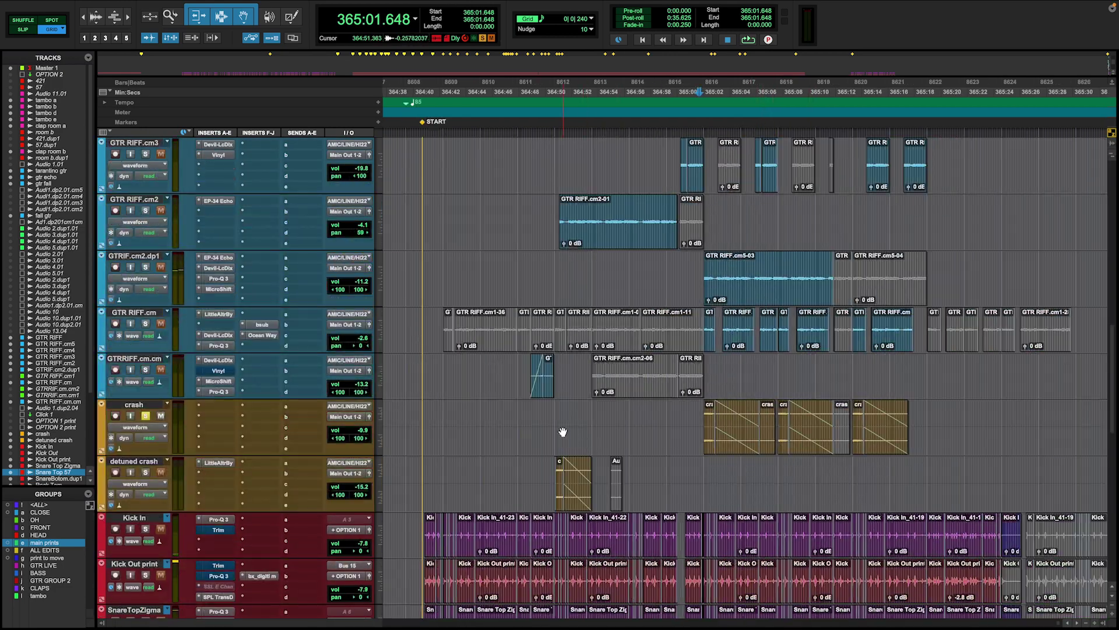
{"action": "key", "text": "space"}
{"action": "key", "text": "super+bracketright"}
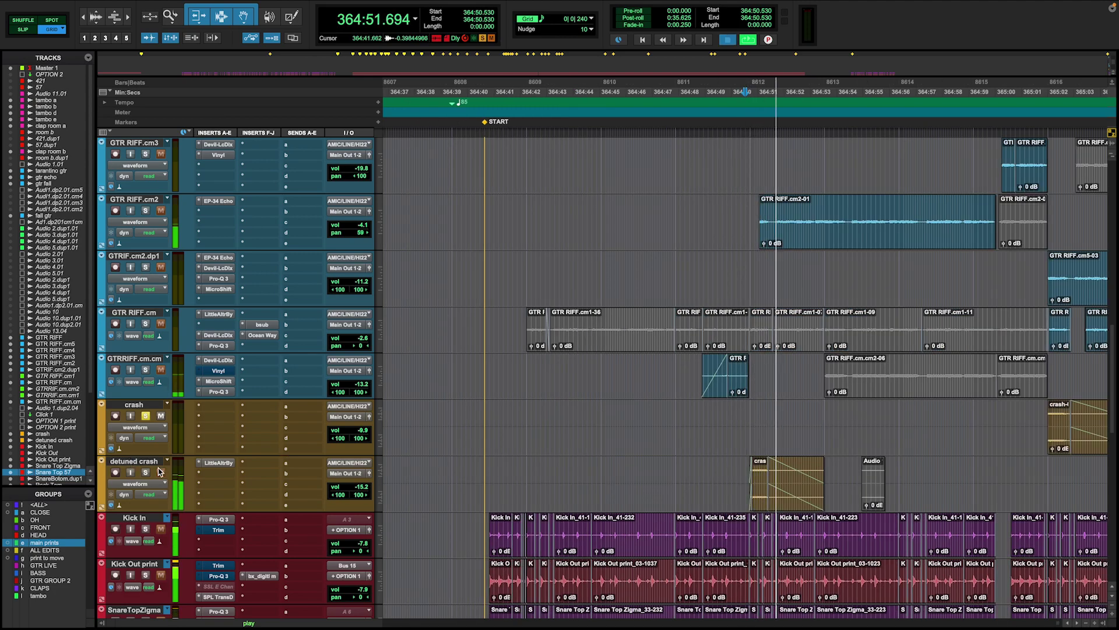
{"action": "key", "text": "space"}
{"action": "key", "text": "space"}
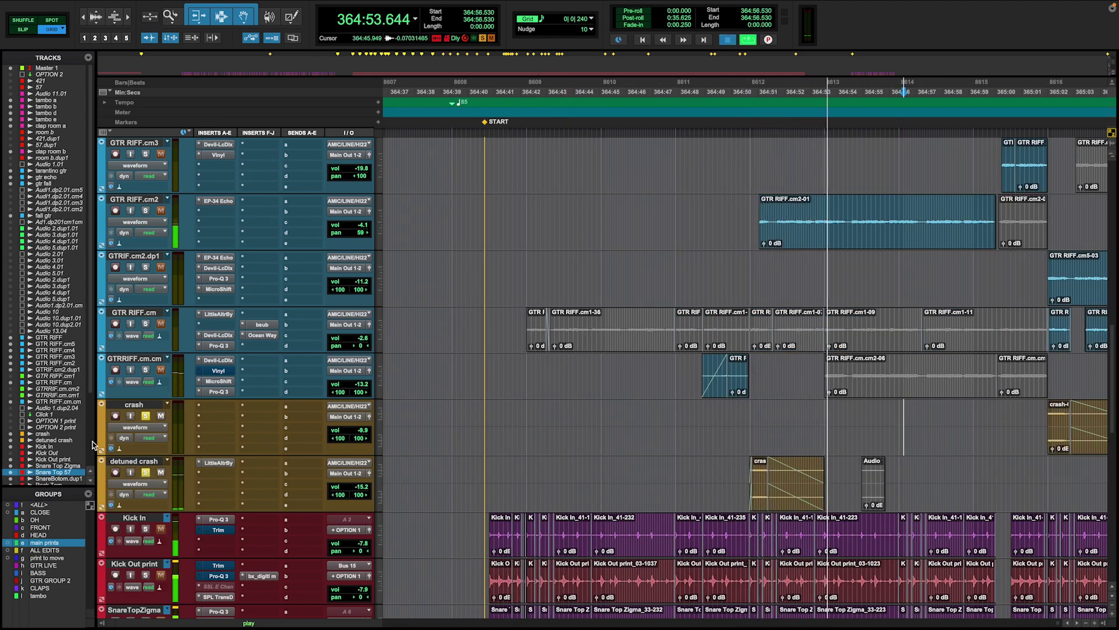
Audition detuned crash in the full mix from 364:50.354 and 364:50.530, place the edit cursor at 365:10.648 and stop playback.
{"action": "key", "text": "space"}
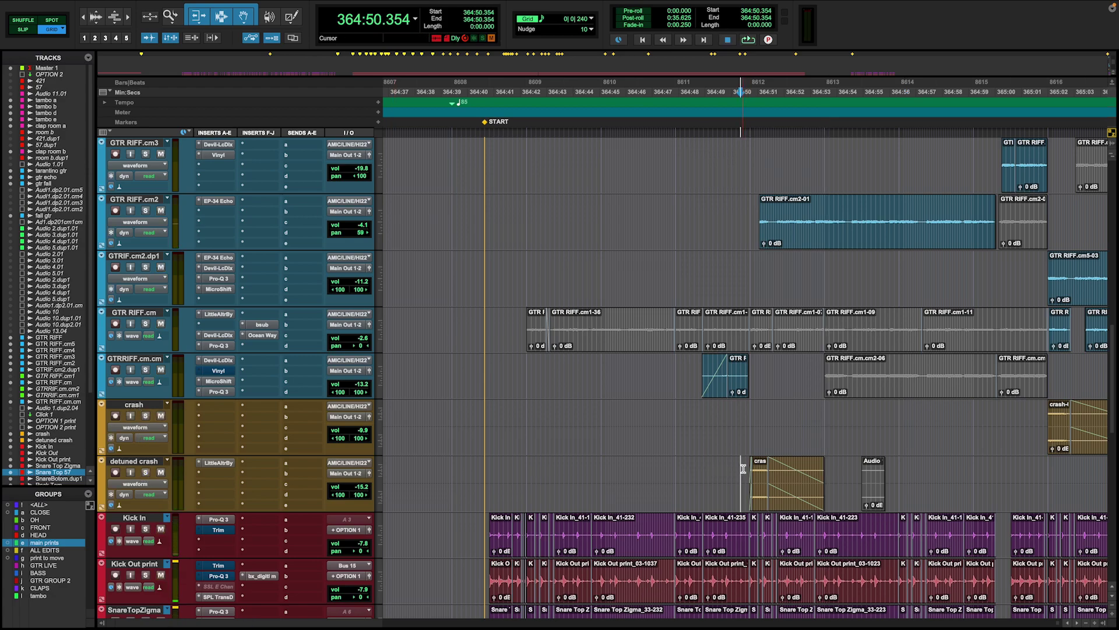
{"action": "key", "text": "space"}
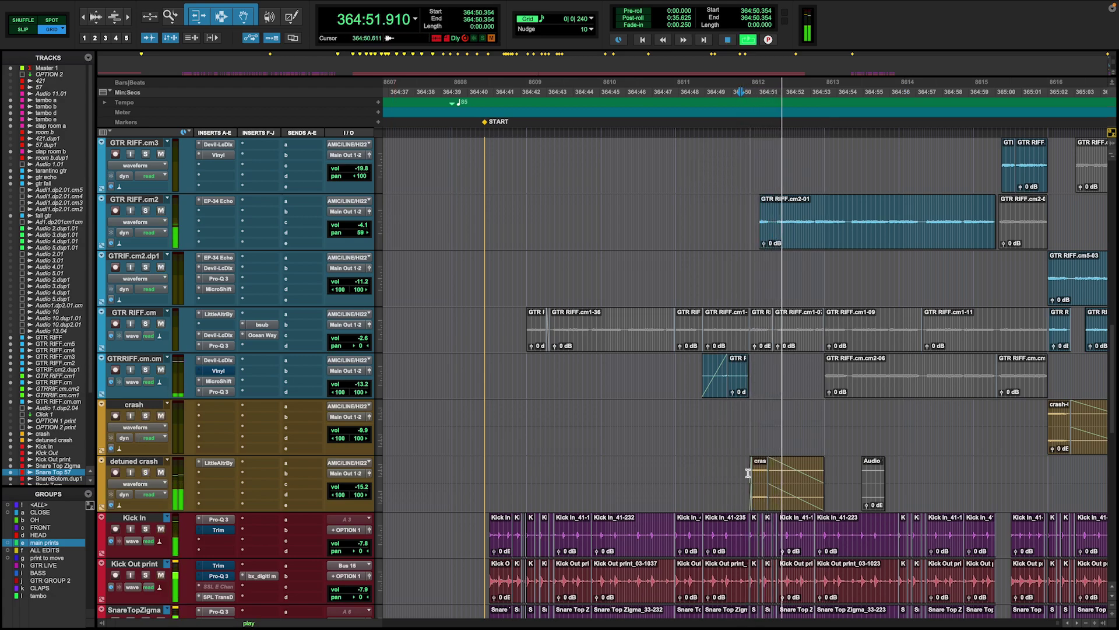
{"action": "key", "text": "space"}
{"action": "left_click", "coordinate": [745, 471]}
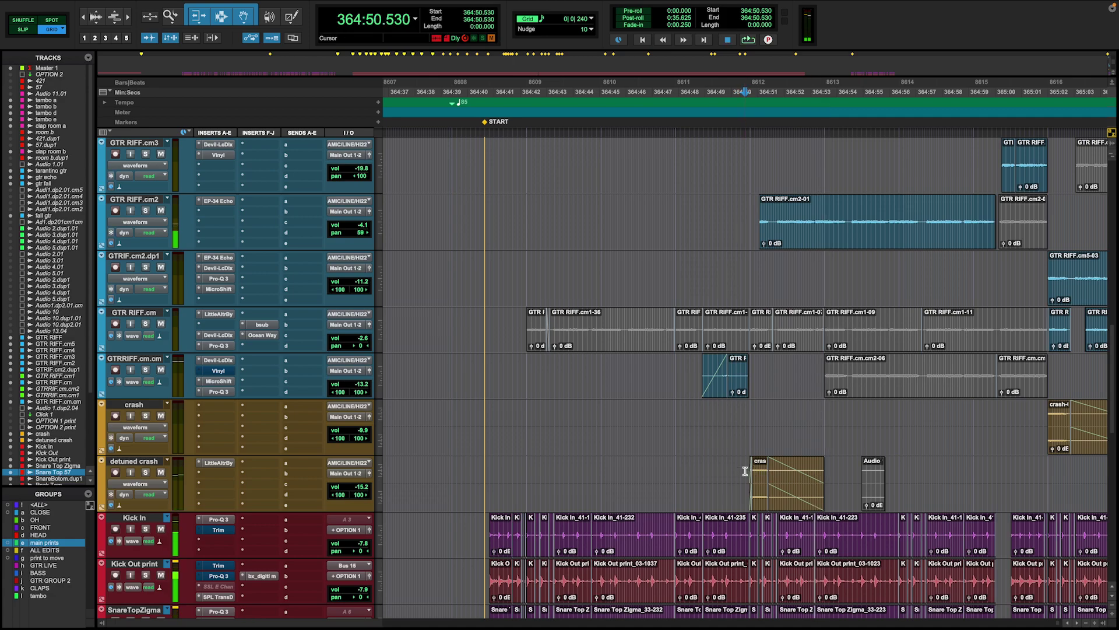
{"action": "key", "text": "space"}
{"action": "key", "text": "r"}
{"action": "key", "text": "r"}
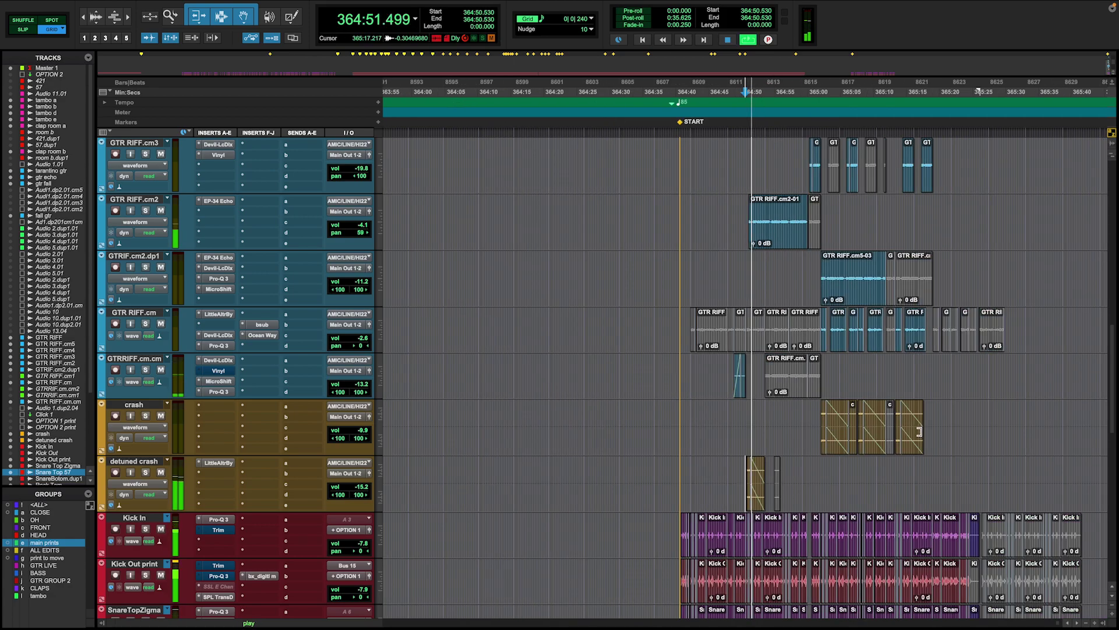
{"action": "left_click", "coordinate": [878, 378]}
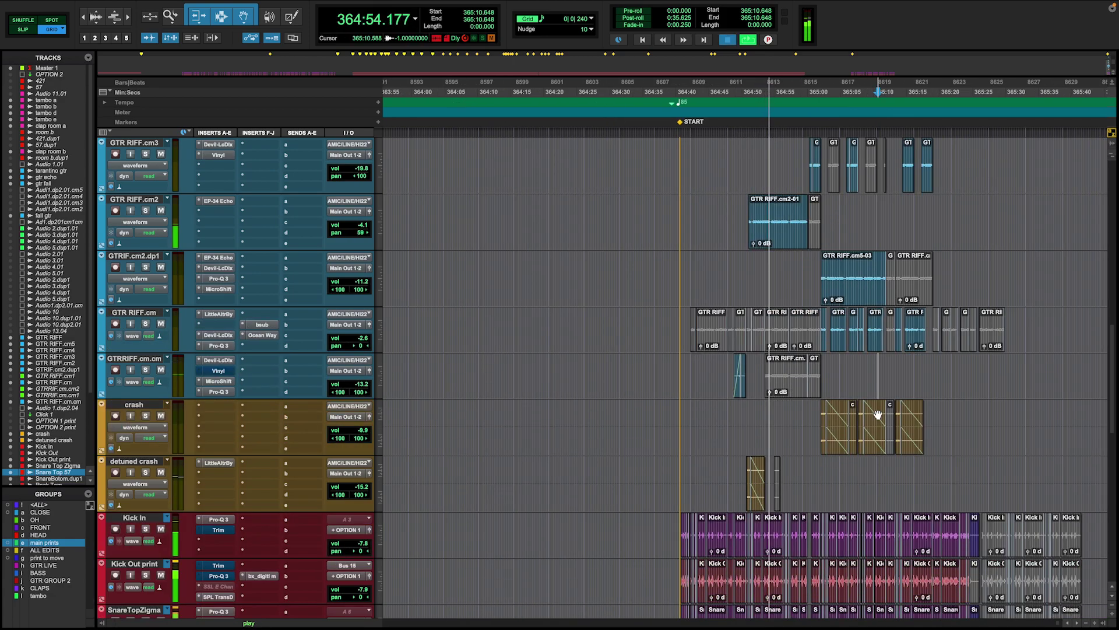
{"action": "key", "text": "space"}
Solo tarantino gtr and audition its active clips from 365:13.825, placing the edit cursor at 365:13.119 to finish.
{"action": "scroll", "coordinate": [878, 414], "scroll_direction": "up", "scroll_amount": 8}
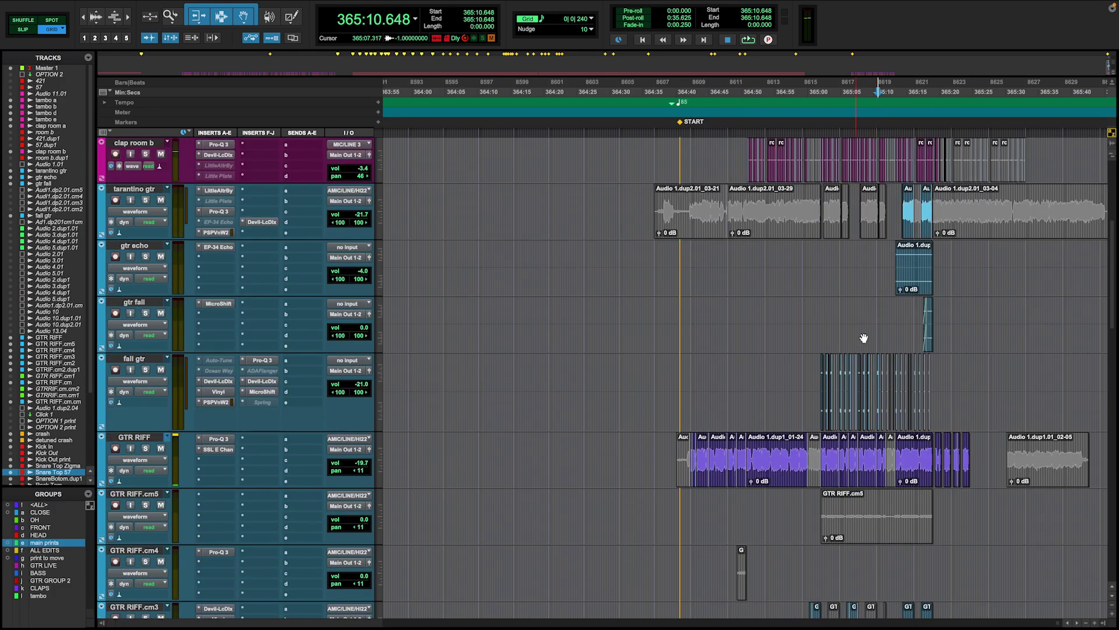
{"action": "scroll", "coordinate": [874, 319], "scroll_direction": "up", "scroll_amount": 3}
{"action": "key", "text": "t"}
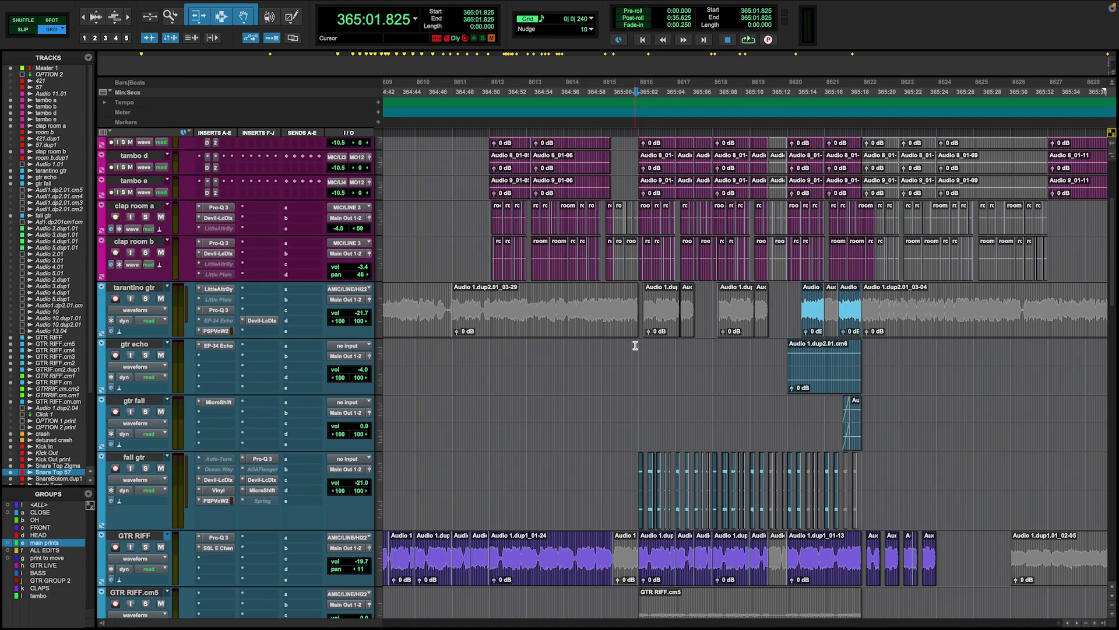
{"action": "left_click", "coordinate": [781, 300]}
{"action": "key", "text": "space"}
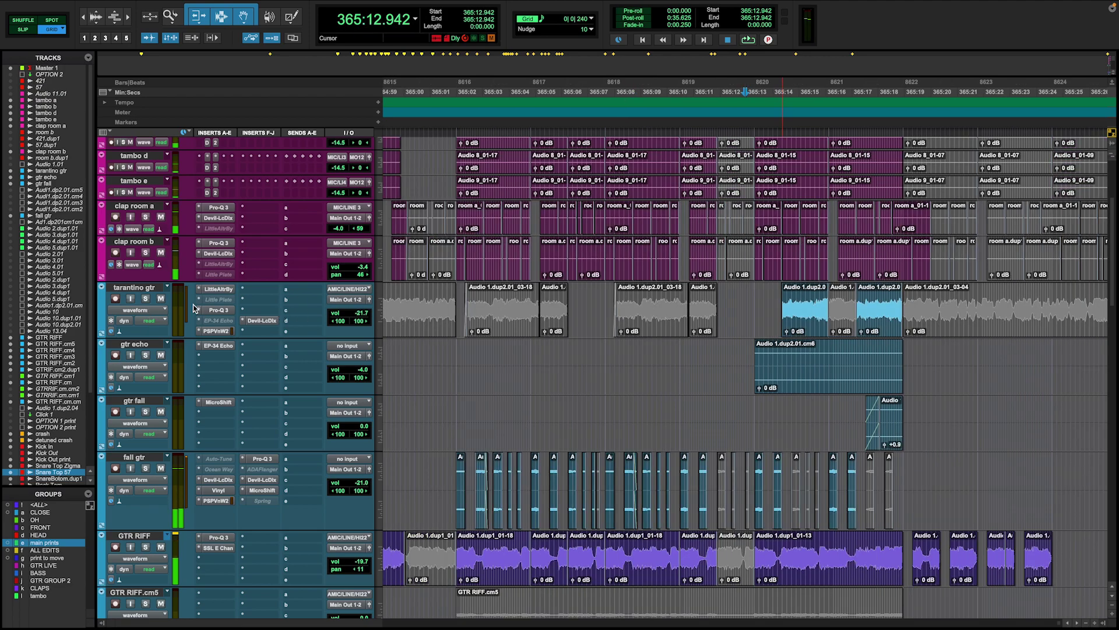
{"action": "scroll", "coordinate": [761, 297], "scroll_direction": "up", "scroll_amount": 3}
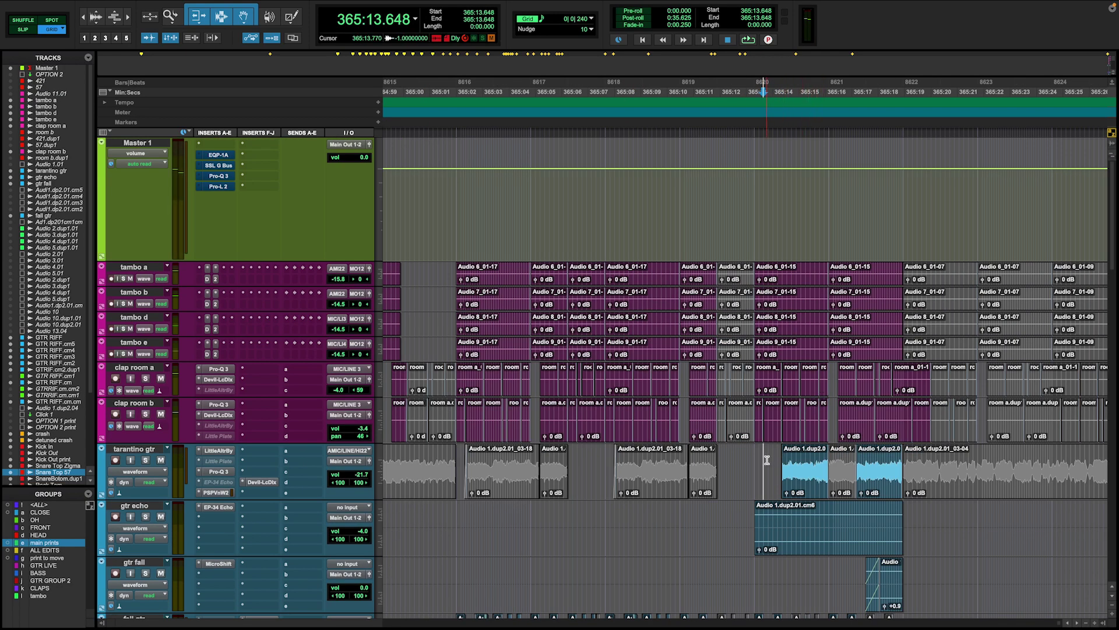
{"action": "key", "text": "space"}
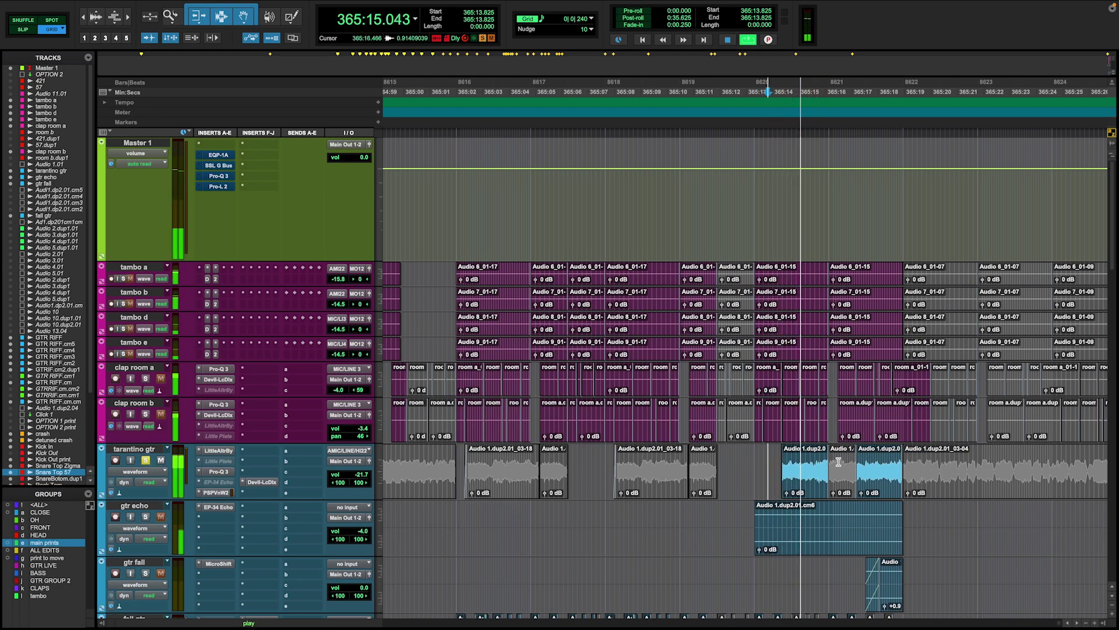
{"action": "left_click", "coordinate": [749, 467]}
{"action": "key", "text": "space"}
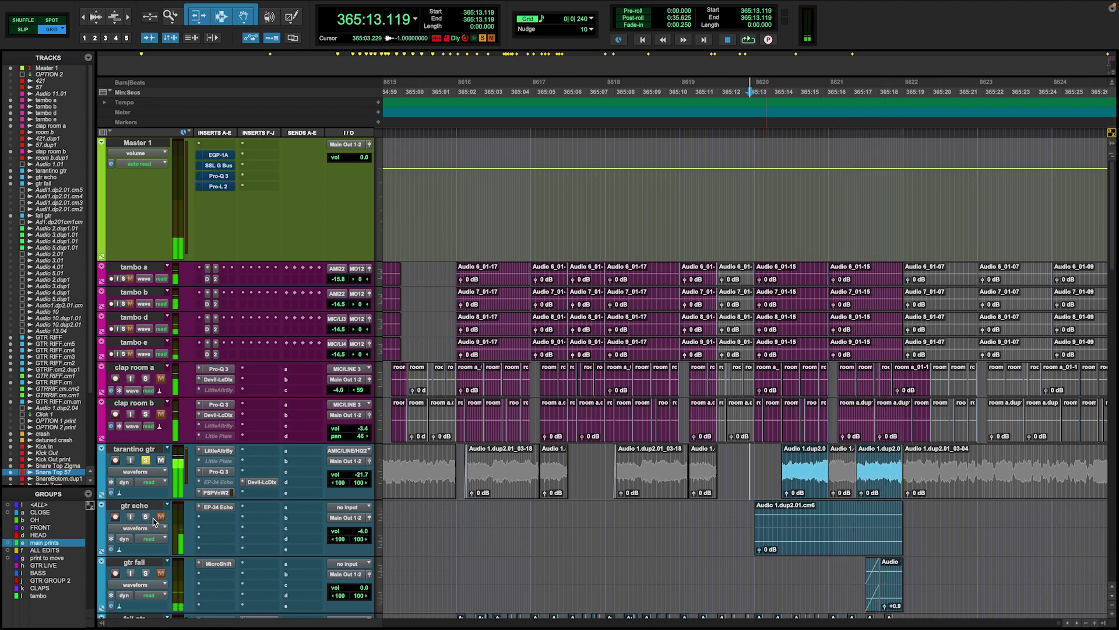
Audition tarantino gtr from 365:13.119, adding gtr echo and gtr fall to the solo during playback.
{"action": "key", "text": "space"}
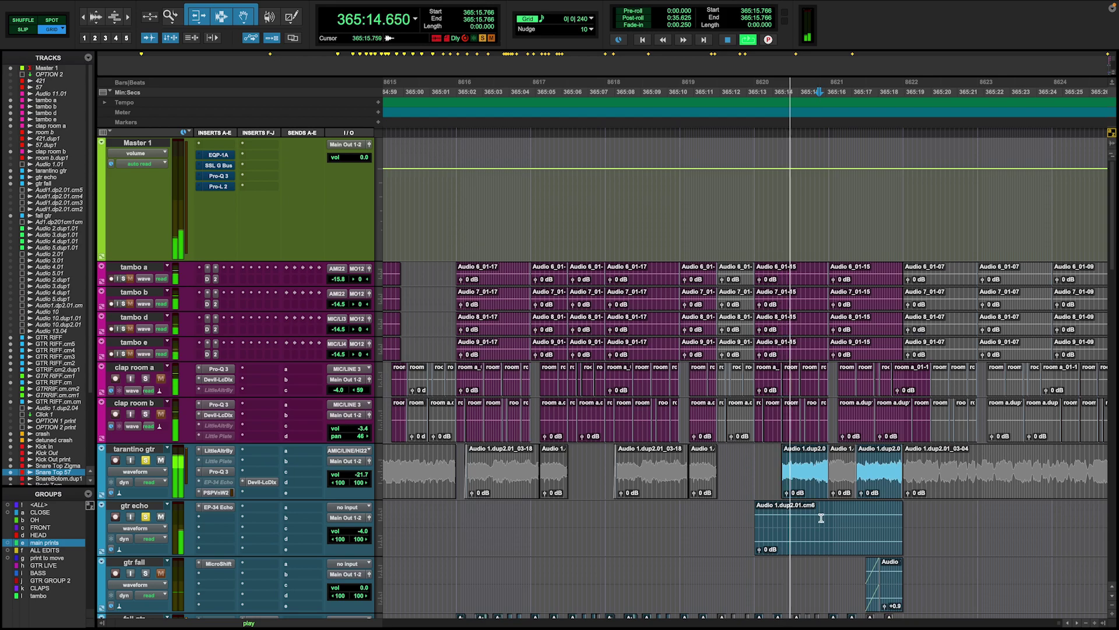
{"action": "left_click", "coordinate": [862, 517]}
{"action": "scroll", "coordinate": [862, 517], "scroll_direction": "down", "scroll_amount": 5}
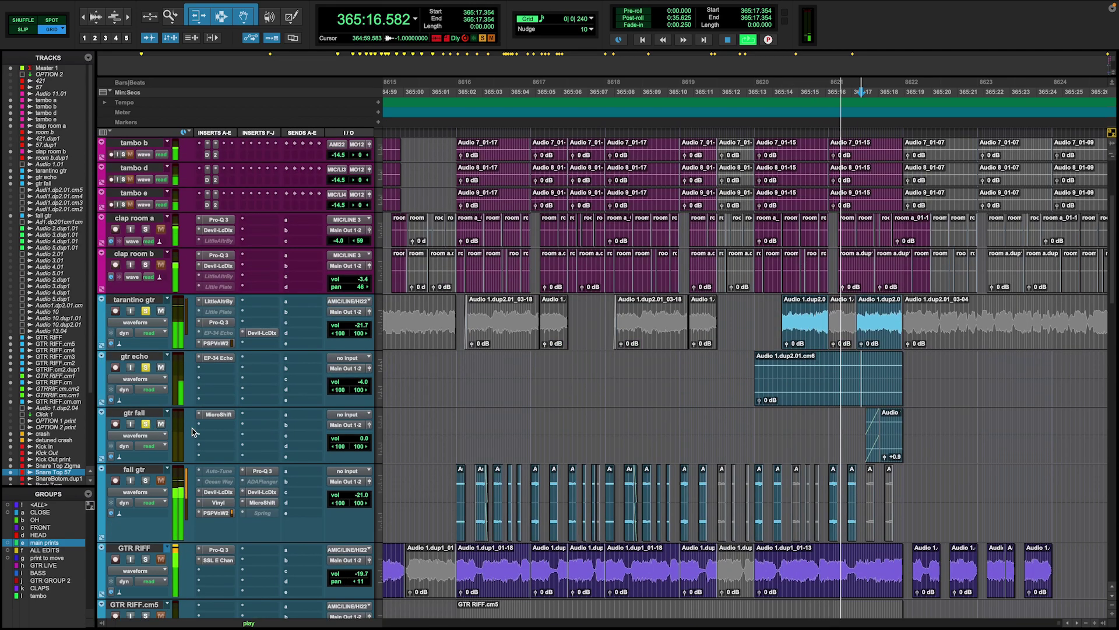
{"action": "left_click", "coordinate": [935, 429]}
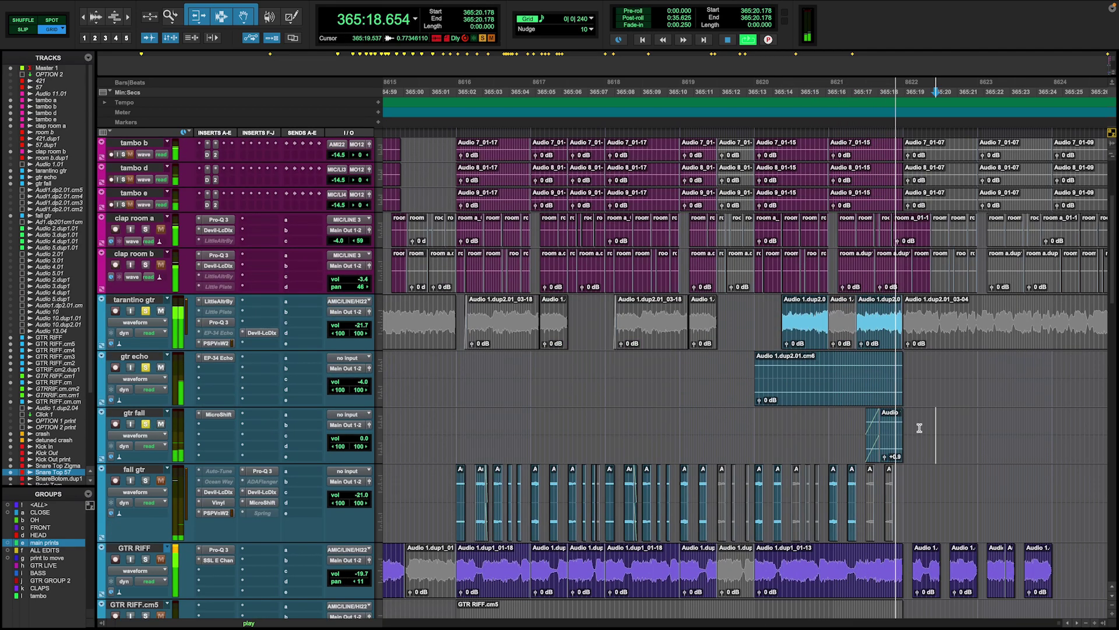
{"action": "key", "text": "space"}
Solo only tarantino gtr, bypass its Little AlterBoy, Pro-Q 3, PSP VintageWarmer2 and Devil-Loc inserts, and audition it from 365:13.295.
{"action": "scroll", "coordinate": [762, 377], "scroll_direction": "up", "scroll_amount": 1}
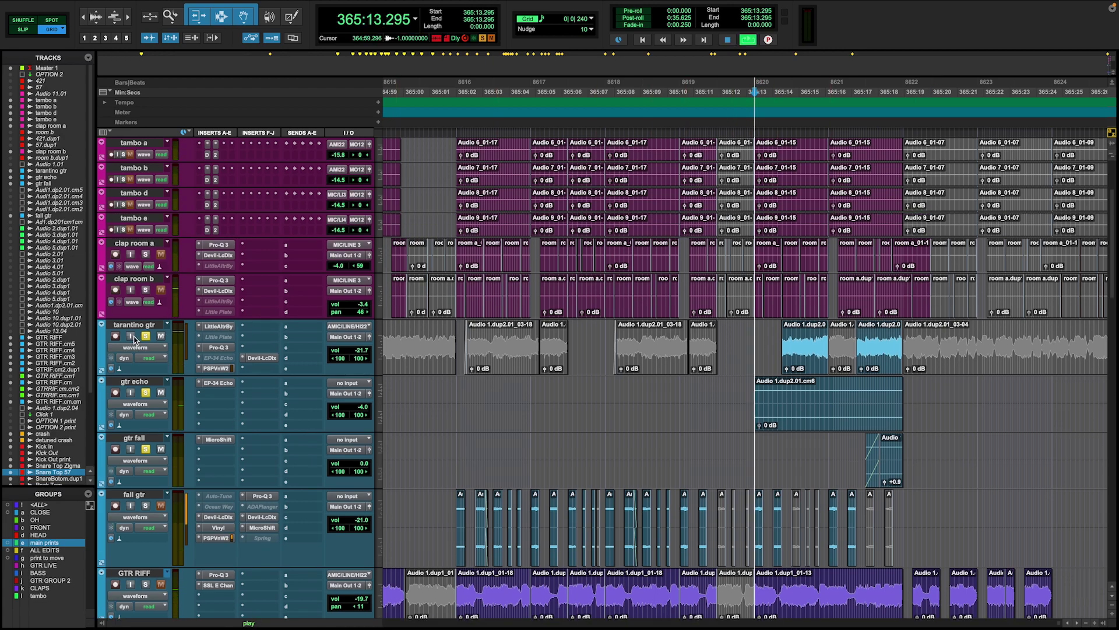
{"action": "left_click", "coordinate": [146, 337]}
{"action": "key", "text": "space"}
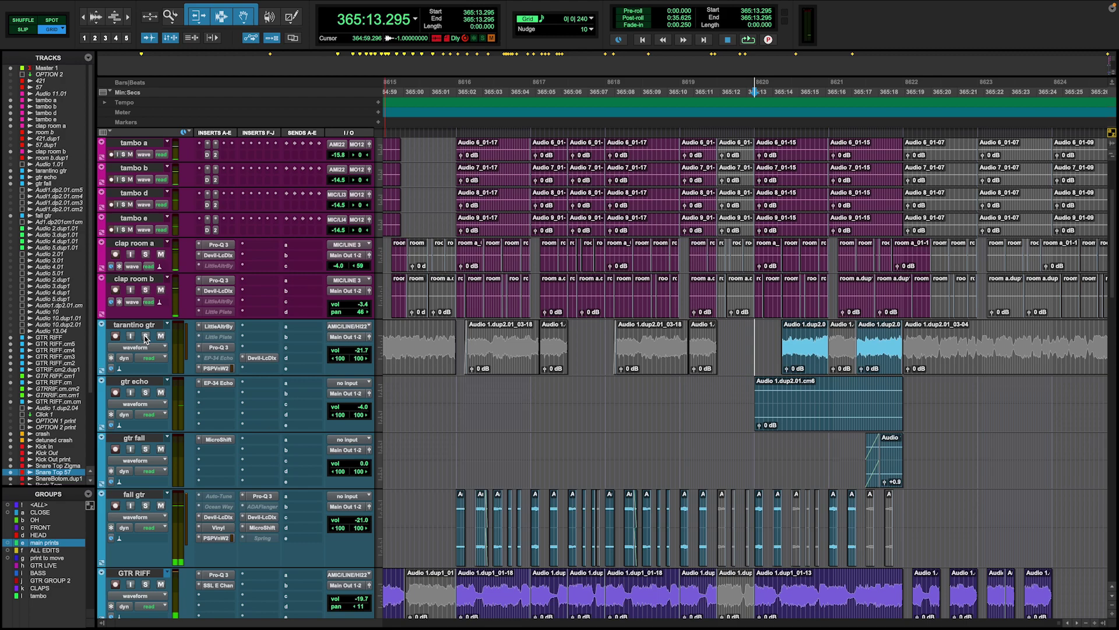
{"action": "key", "text": "space"}
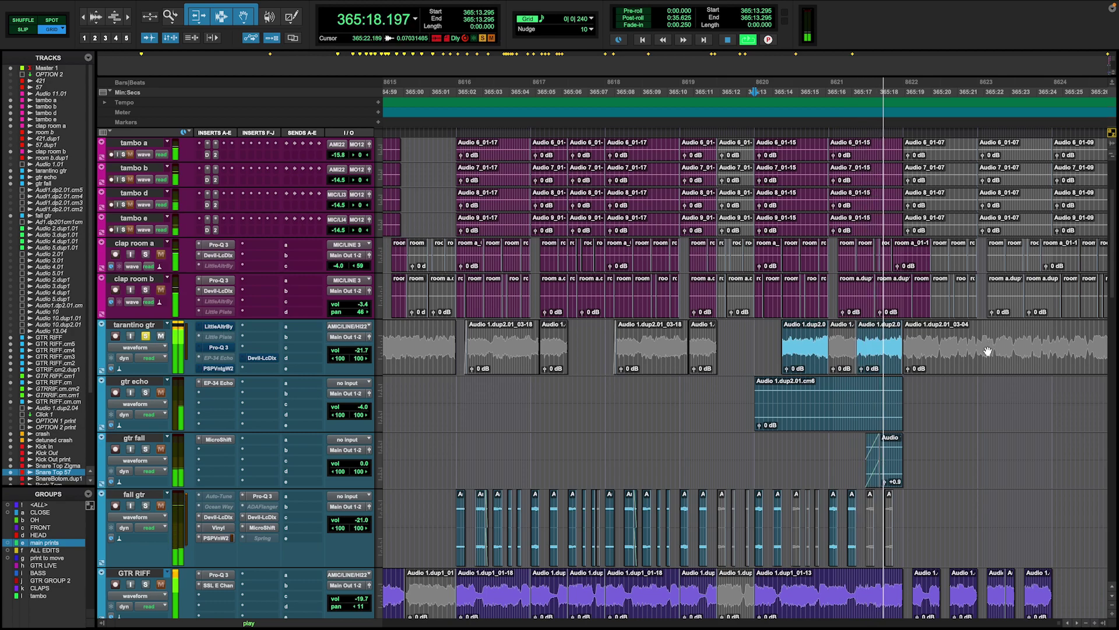
{"action": "key", "text": "space"}
Select the muted Audio 1.dup2.01_03-04 clip on tarantino gtr and play through it.
{"action": "left_click", "coordinate": [970, 365]}
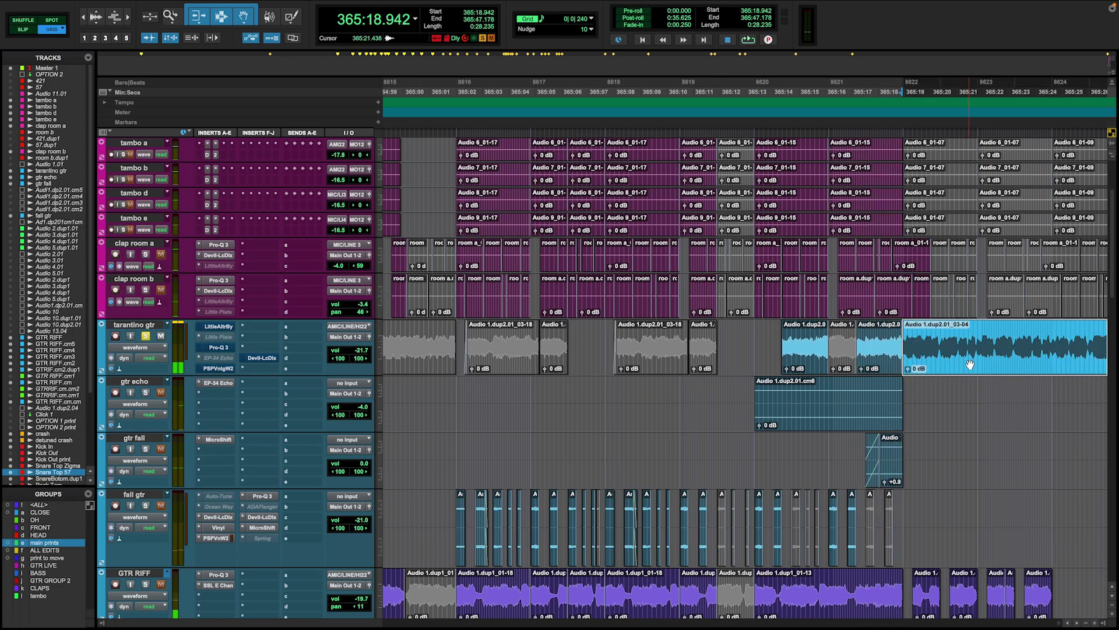
{"action": "key", "text": "r"}
{"action": "key", "text": "r"}
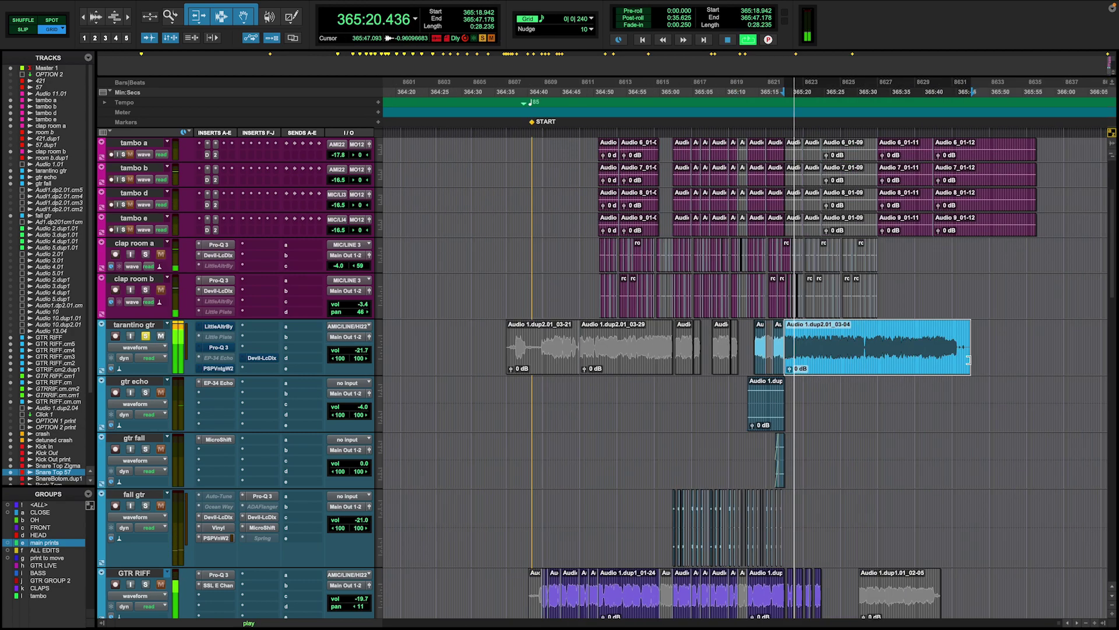
{"action": "key", "text": "t"}
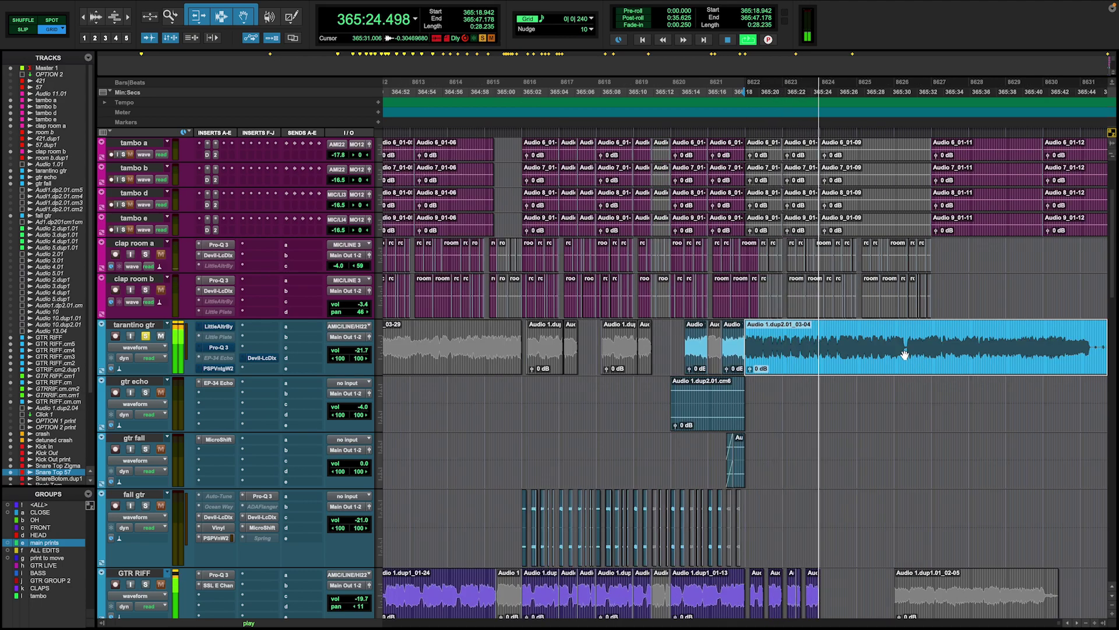
Replay the unprocessed tarantino gtr clips soloed from 365:14.001 and stop playback.
{"action": "left_click", "coordinate": [674, 333]}
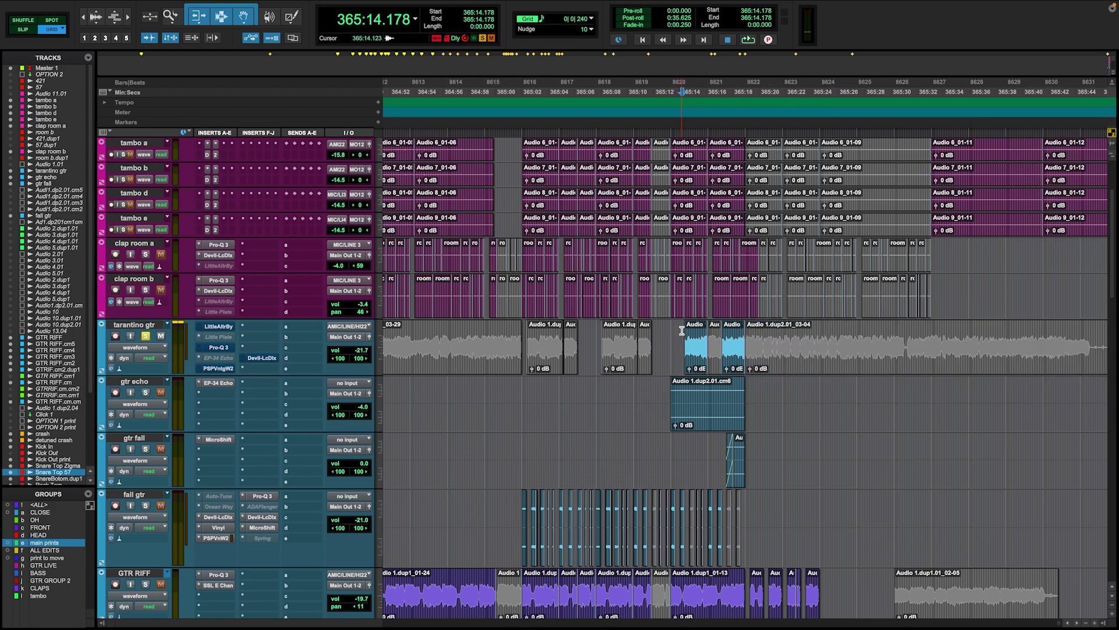
{"action": "key", "text": "r"}
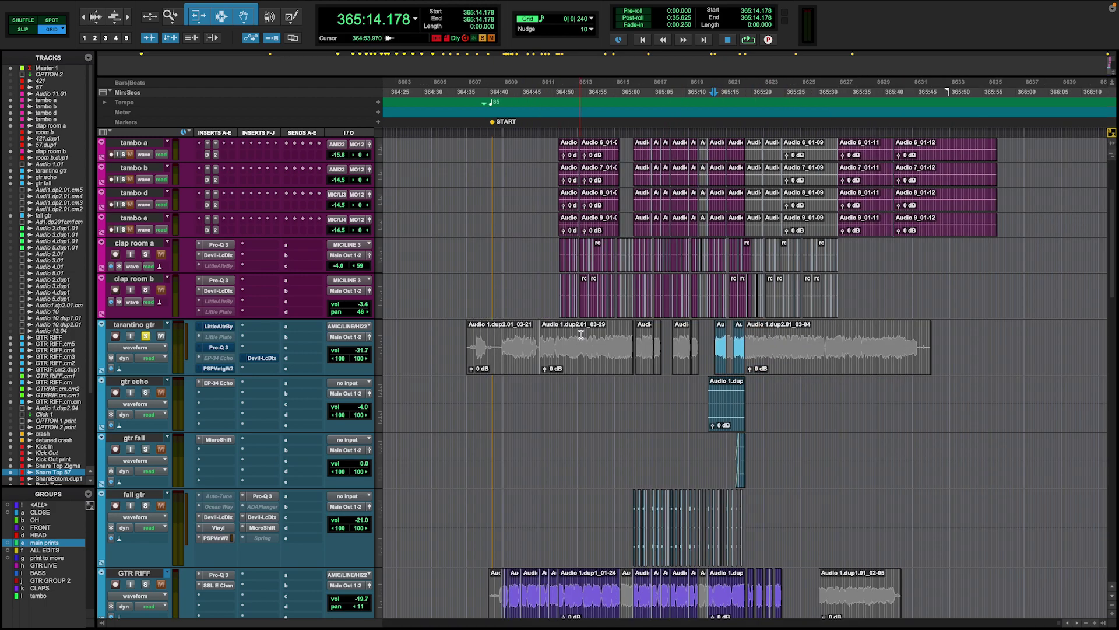
{"action": "left_click", "coordinate": [761, 337]}
{"action": "key", "text": "t"}
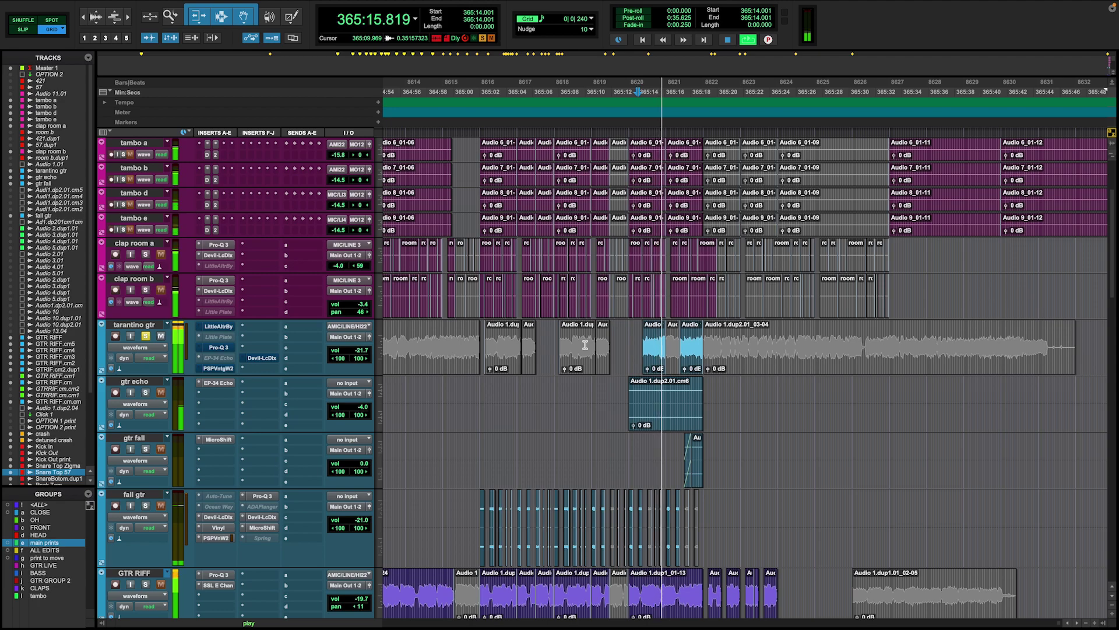
{"action": "key", "text": "space"}
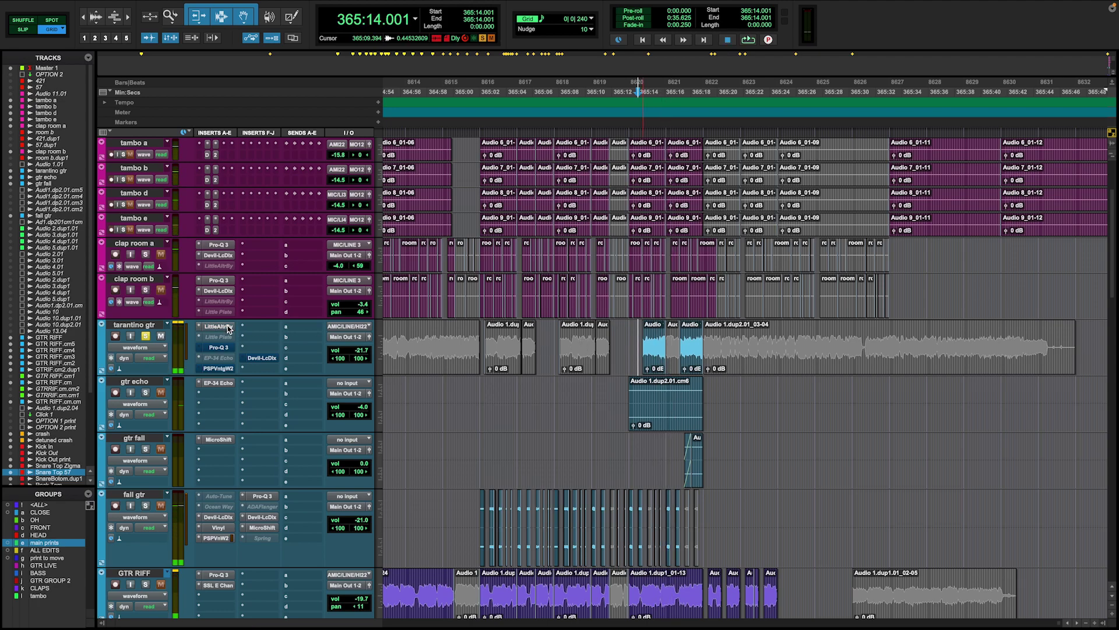
Re-enable tarantino gtr's Little AlterBoy and Pro-Q 3 inserts, comparing Pro-Q 3 bypassed and active during playback from 365:14.001.
{"action": "left_click", "coordinate": [226, 327]}
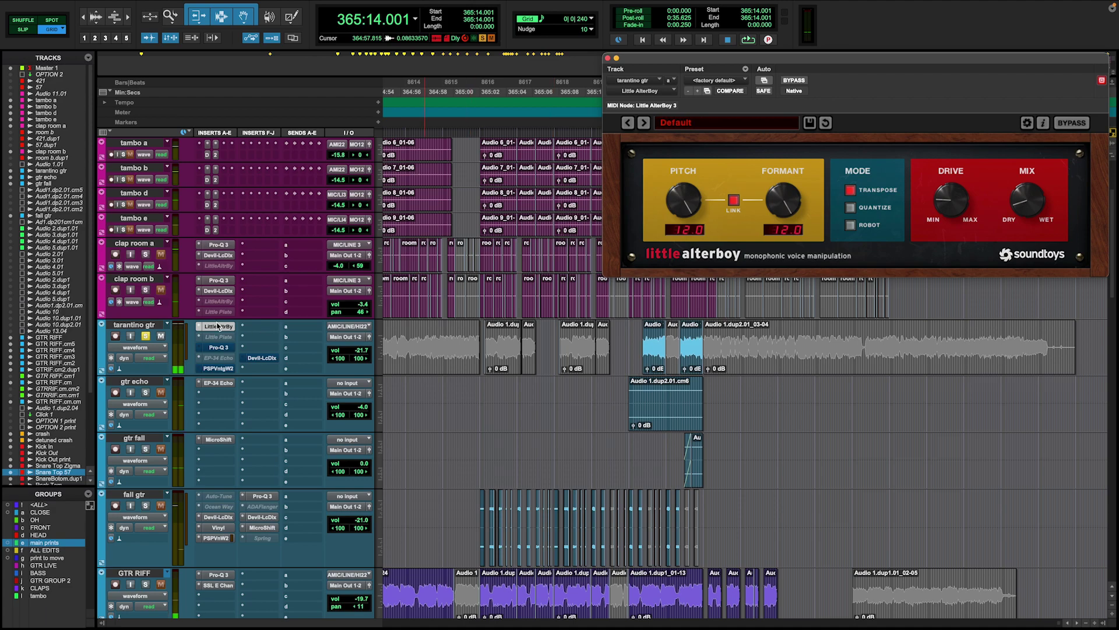
{"action": "left_click", "coordinate": [219, 348]}
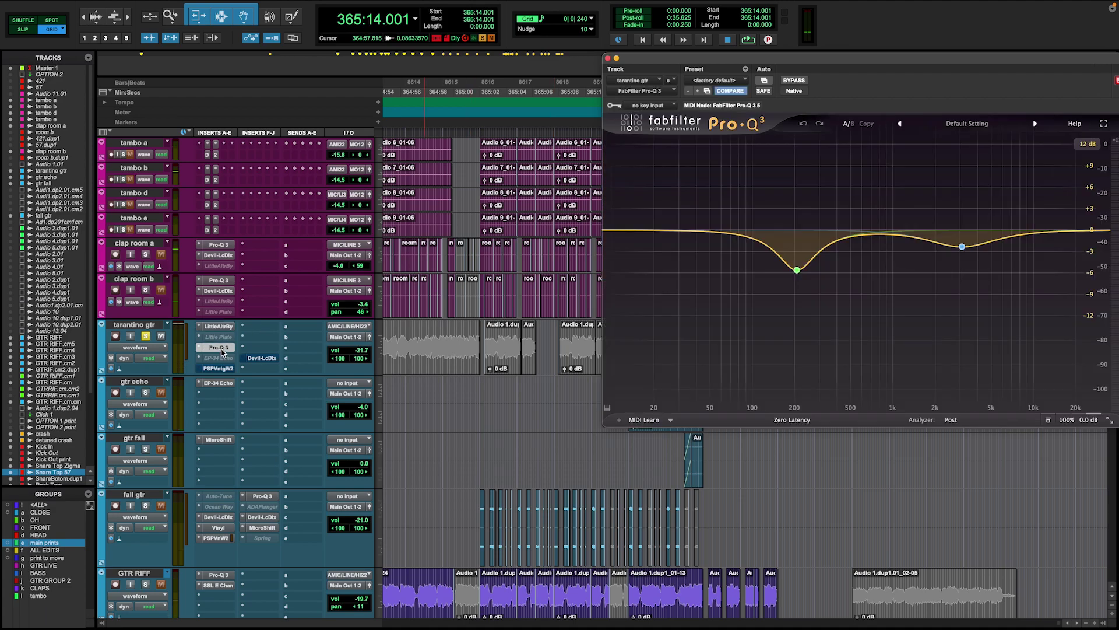
{"action": "left_click", "coordinate": [794, 81]}
{"action": "key", "text": "space"}
{"action": "key", "text": "space"}
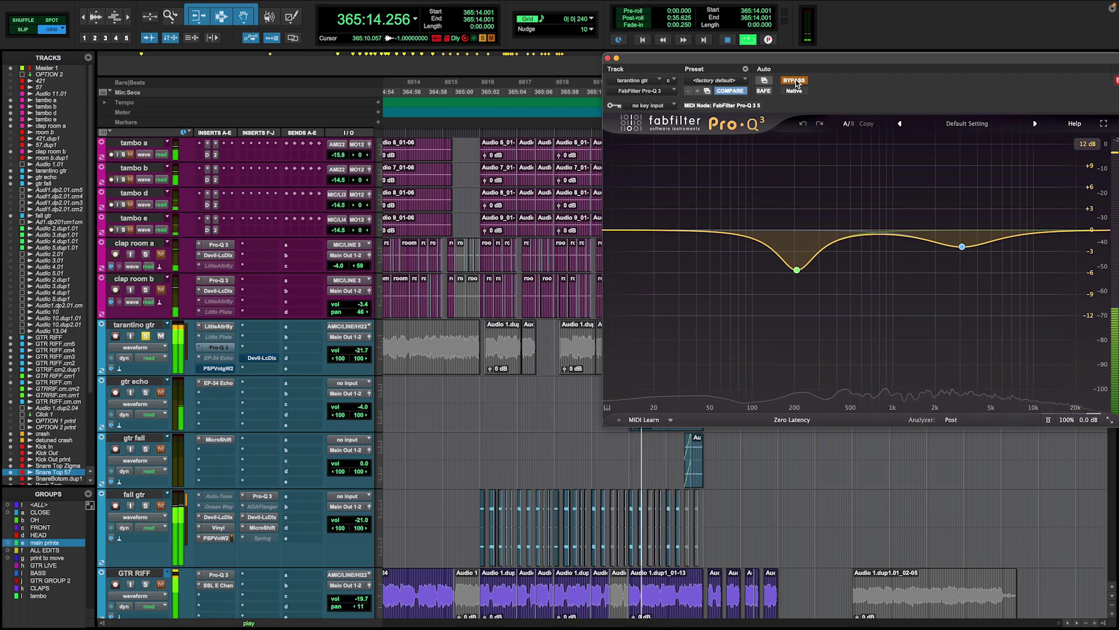
{"action": "left_click", "coordinate": [796, 83]}
{"action": "key", "text": "space"}
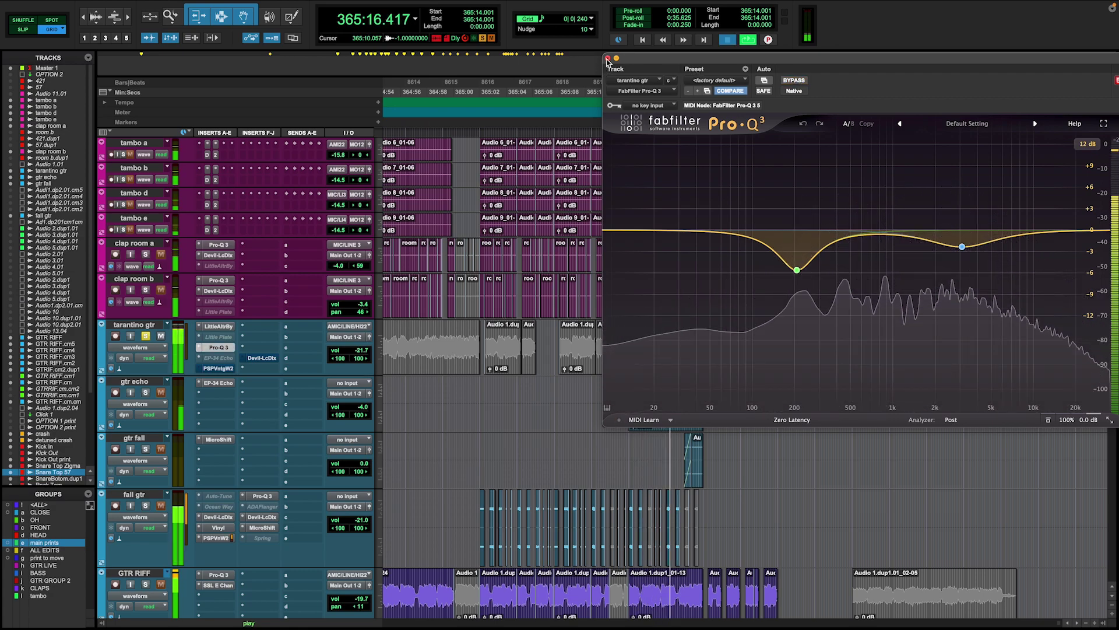
{"action": "left_click", "coordinate": [607, 59]}
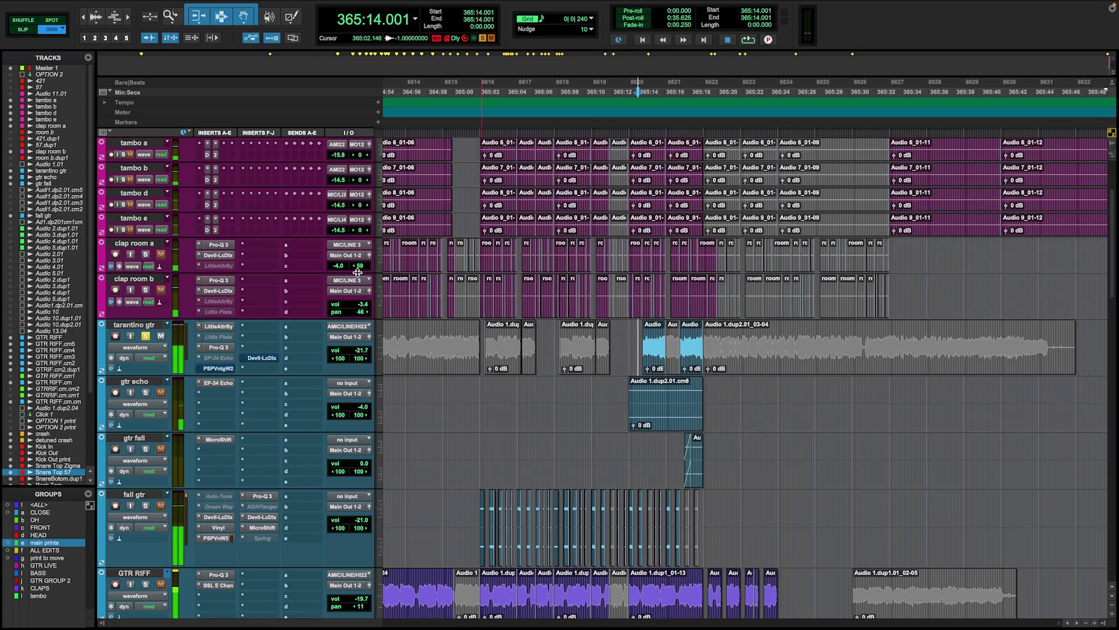
Re-enable PSP VintageWarmer2 on tarantino gtr while auditioning it from 365:14.001, and close its window.
{"action": "key", "text": "space"}
{"action": "left_click", "coordinate": [227, 369]}
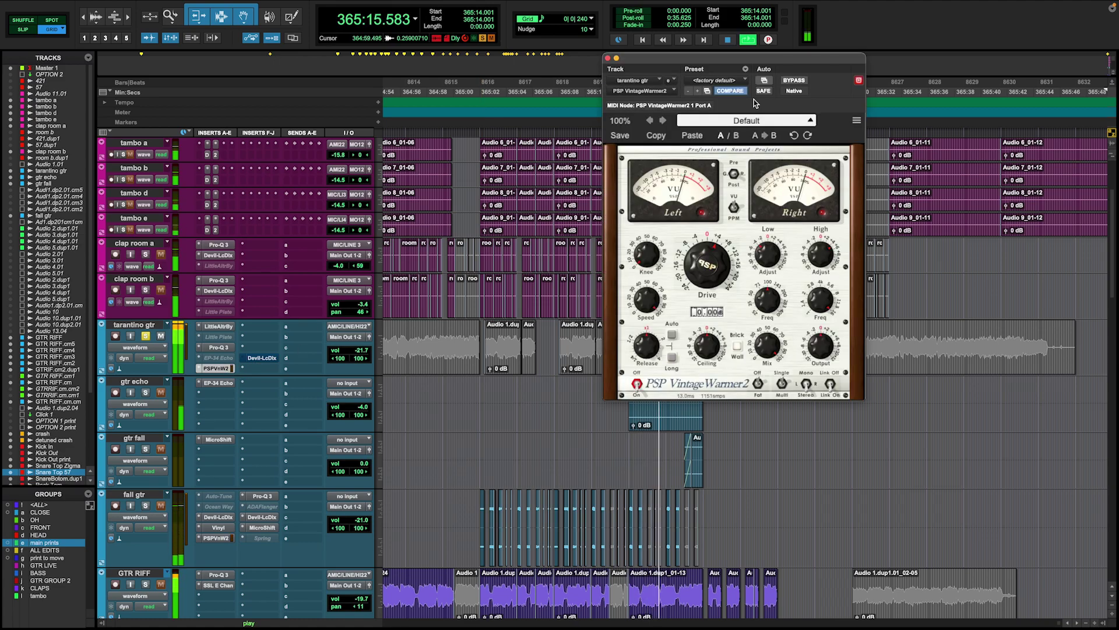
{"action": "key", "text": "space"}
{"action": "left_click", "coordinate": [608, 59]}
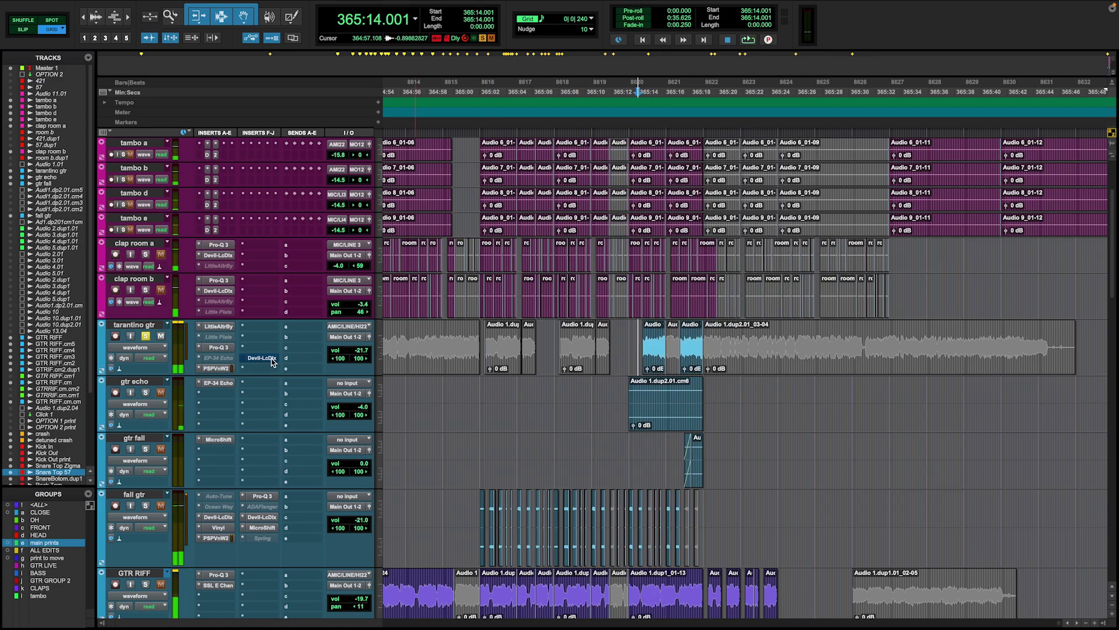
Audition gtr echo soloed from 365:14.001, and add tarantino gtr and gtr fall to the solo for playback from 365:17.001.
{"action": "key", "text": "space"}
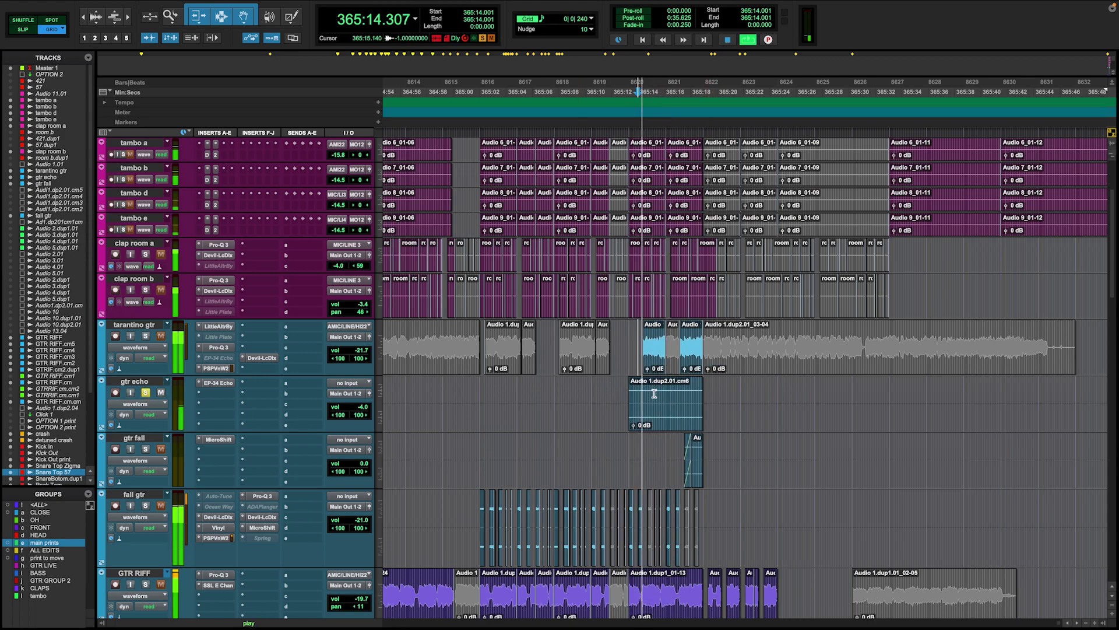
{"action": "left_click", "coordinate": [145, 336]}
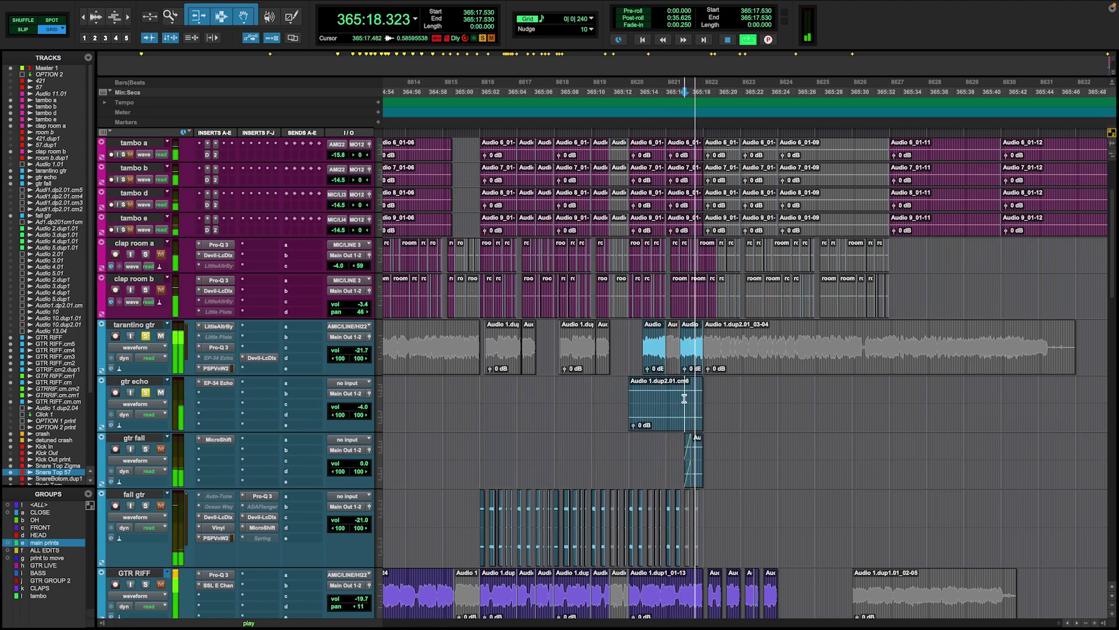
{"action": "left_click", "coordinate": [679, 447]}
{"action": "key", "text": "space"}
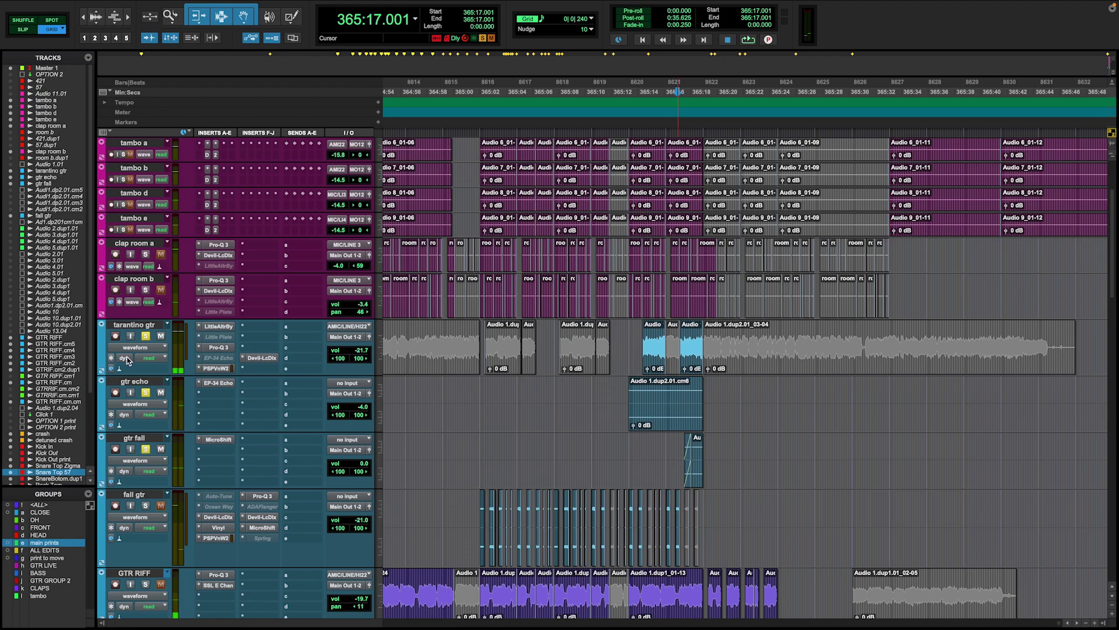
{"action": "key", "text": "space"}
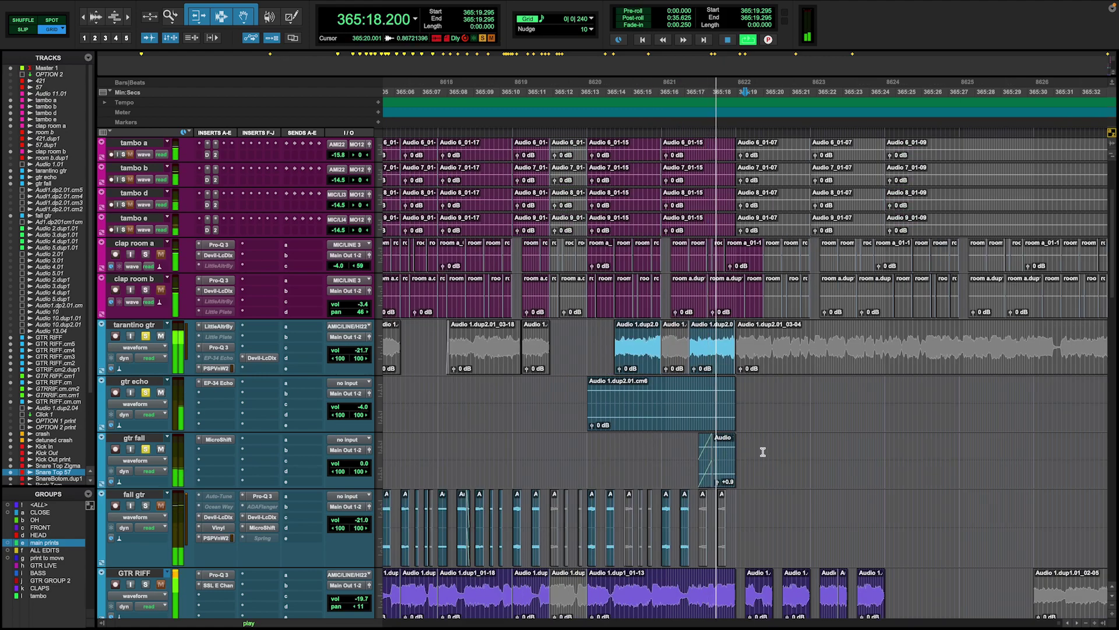
Take tarantino gtr and gtr echo out of the solo and audition gtr fall alone from 365:17.178.
{"action": "left_click", "coordinate": [747, 457]}
{"action": "left_click", "coordinate": [690, 450]}
{"action": "key", "text": "space"}
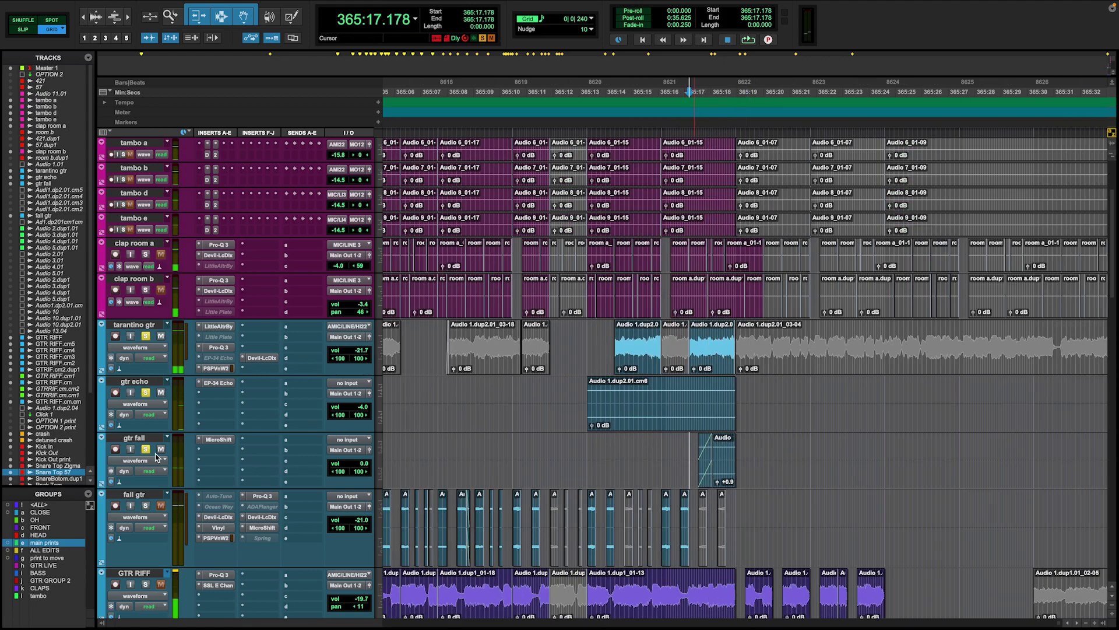
{"action": "key", "text": "space"}
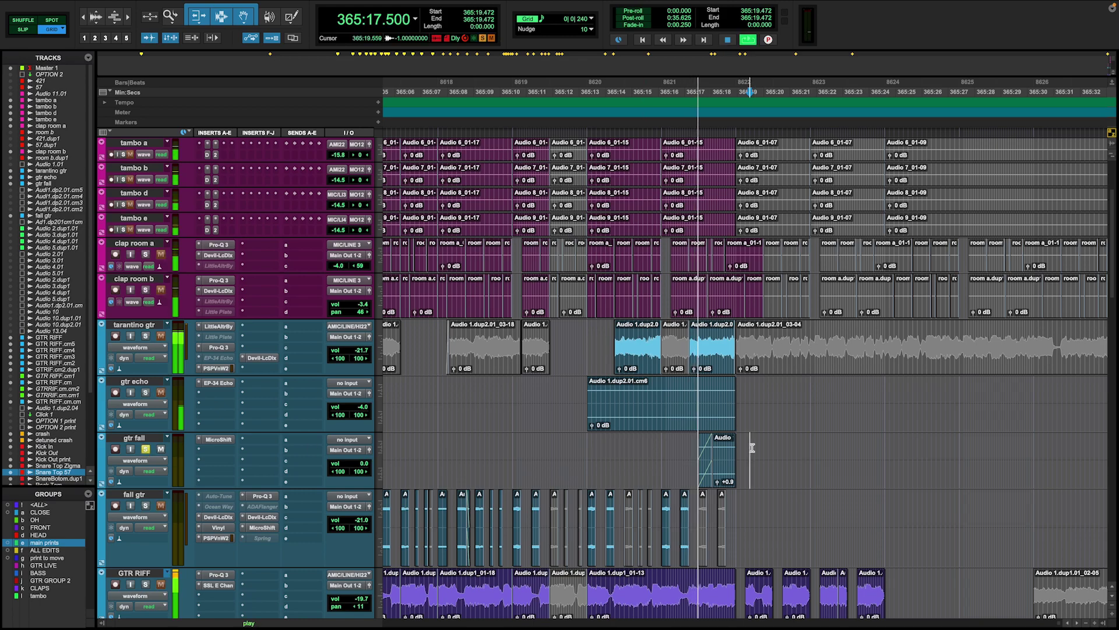
{"action": "left_click", "coordinate": [750, 450]}
{"action": "key", "text": "r"}
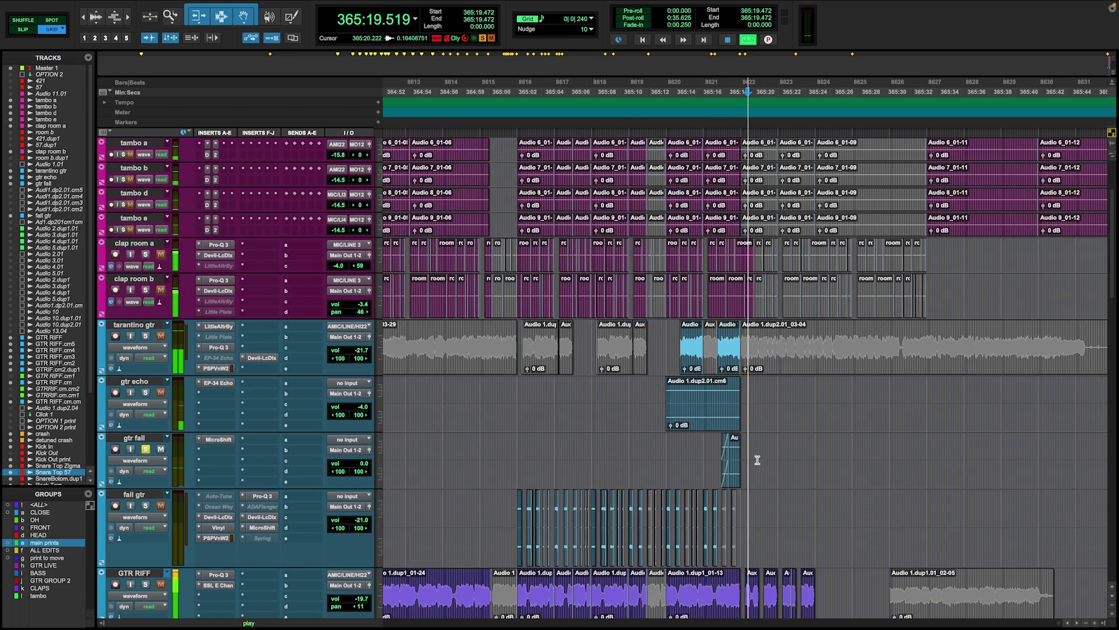
Solo the four tambo tracks and both clap room tracks, audition them from 365:01.295, and stop playback with the cursor at 365:09.413.
{"action": "scroll", "coordinate": [757, 455], "scroll_direction": "up", "scroll_amount": 3}
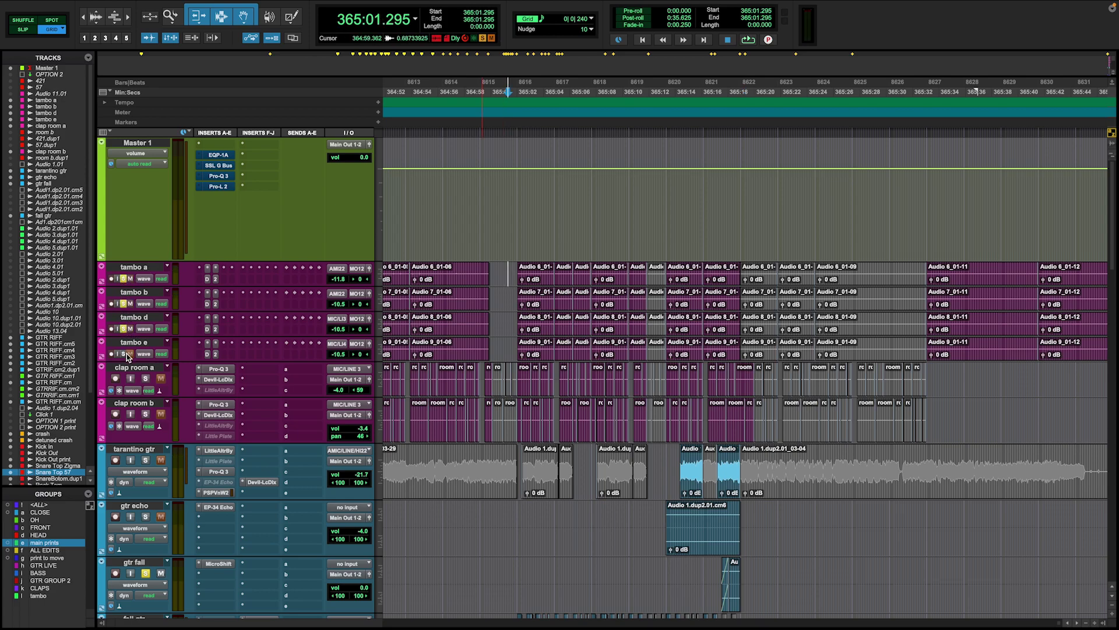
{"action": "key", "text": "r"}
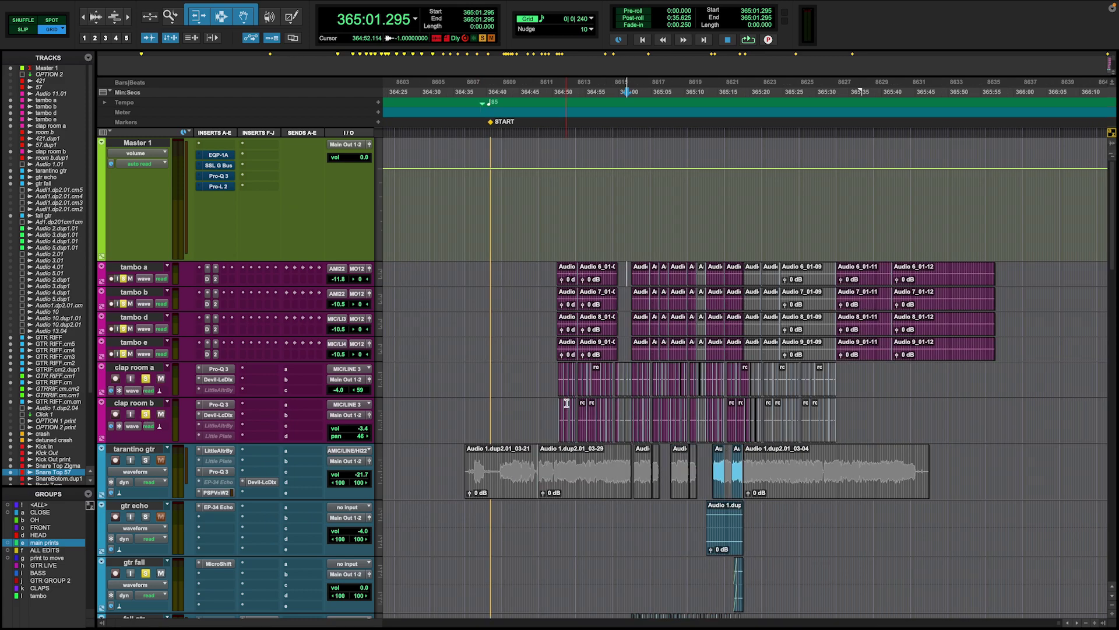
{"action": "key", "text": "t"}
{"action": "key", "text": "space"}
{"action": "left_click", "coordinate": [814, 217]}
{"action": "key", "text": "t"}
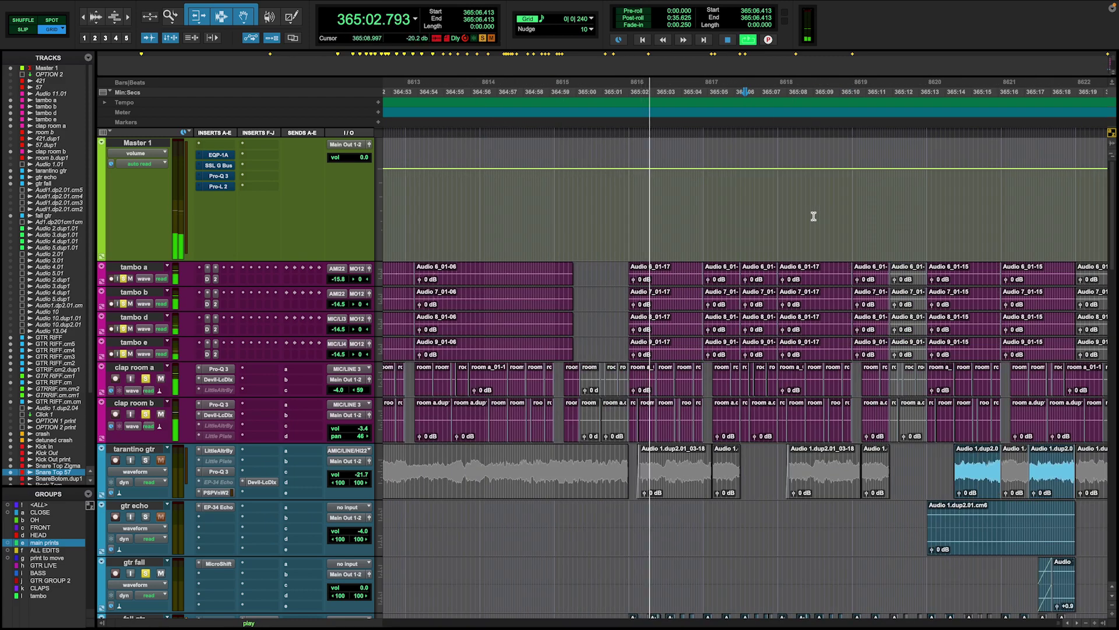
{"action": "left_click", "coordinate": [809, 211]}
{"action": "key", "text": "t"}
{"action": "key", "text": "r"}
{"action": "left_click", "coordinate": [765, 200]}
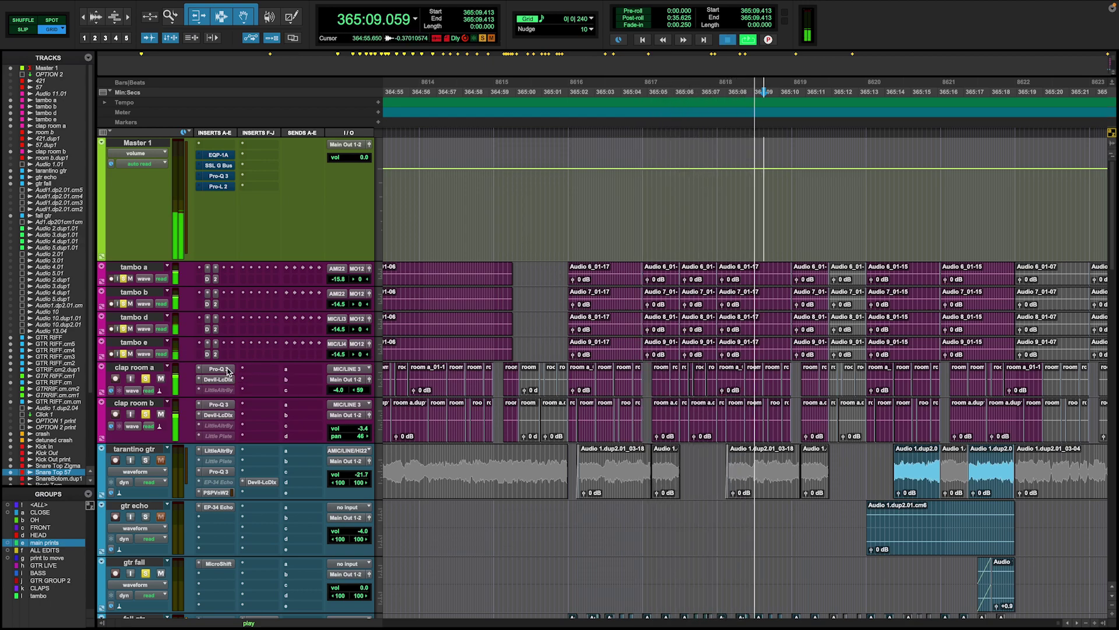
{"action": "key", "text": "space"}
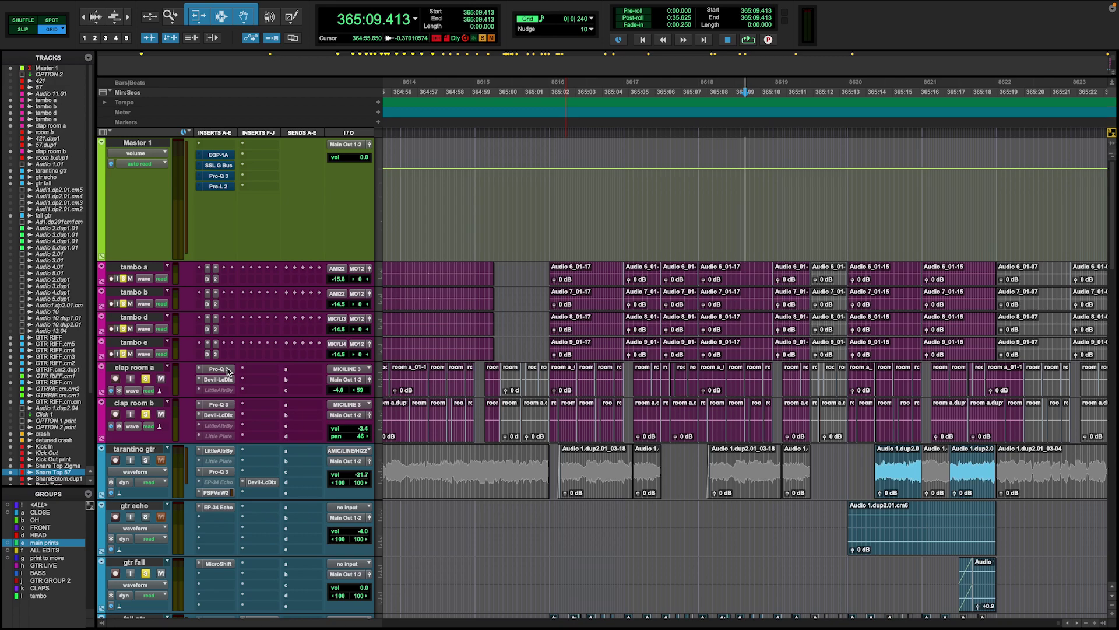
Play the layered section from 365:01.825, clear the gtr fall solo, and review the guitar, drum and percussion tracks during playback.
{"action": "key", "text": "super+bracketleft"}
{"action": "left_click", "coordinate": [755, 200]}
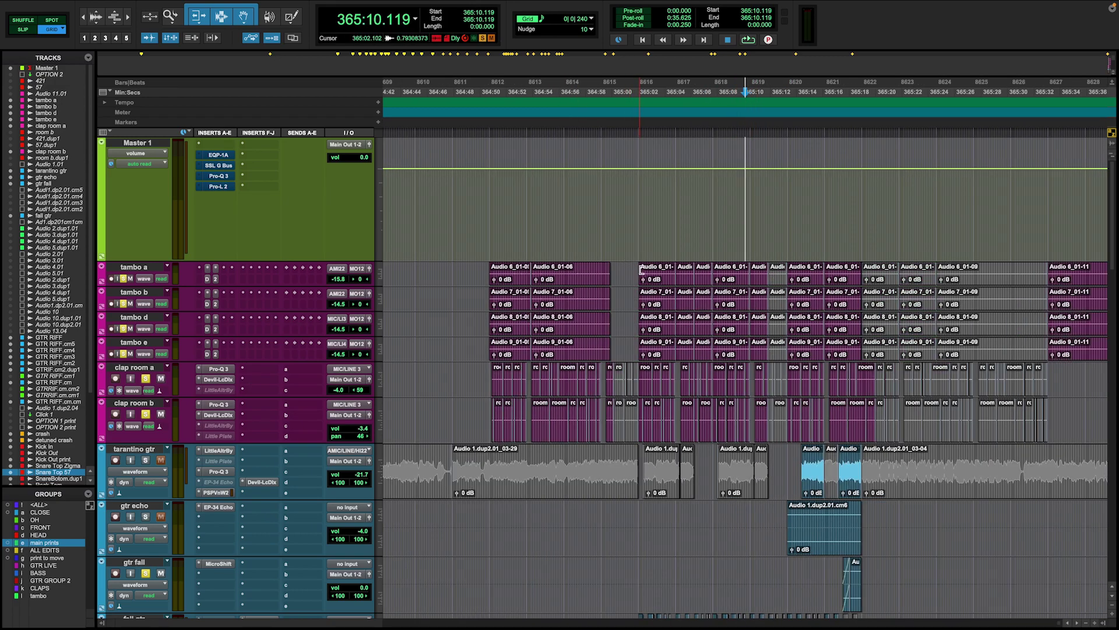
{"action": "key", "text": "super+bracketright"}
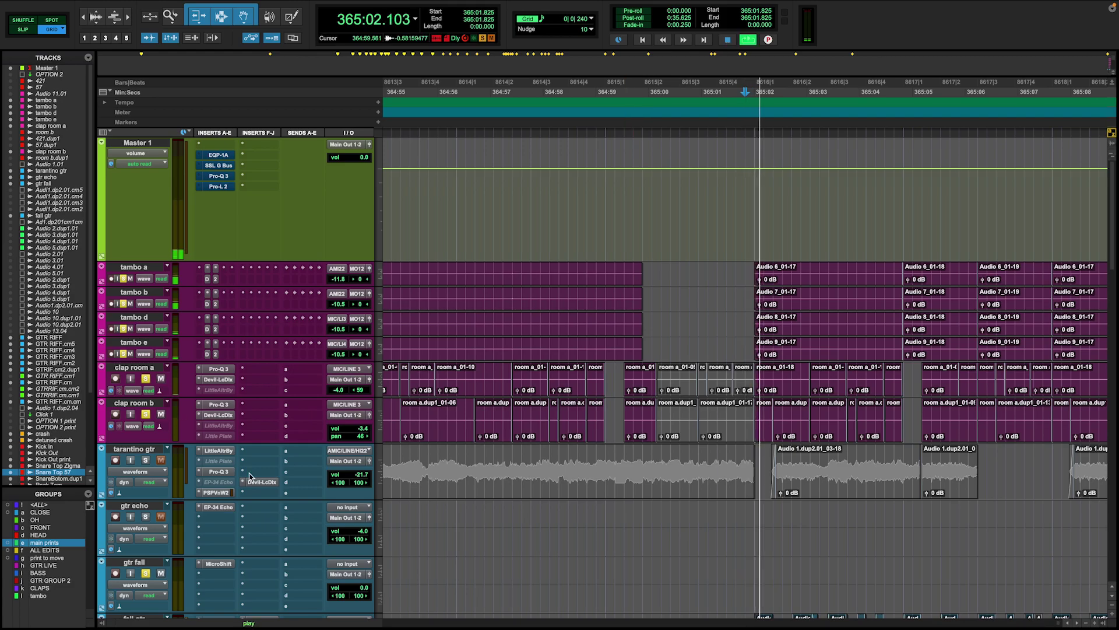
{"action": "scroll", "coordinate": [253, 335], "scroll_direction": "down", "scroll_amount": 10}
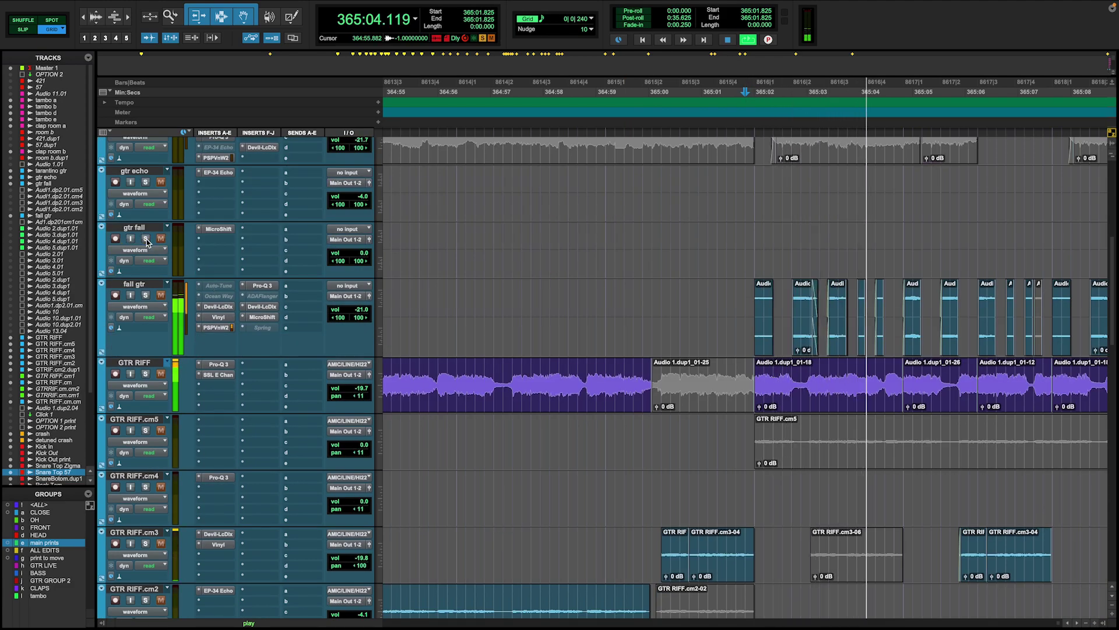
{"action": "scroll", "coordinate": [146, 409], "scroll_direction": "down", "scroll_amount": 15}
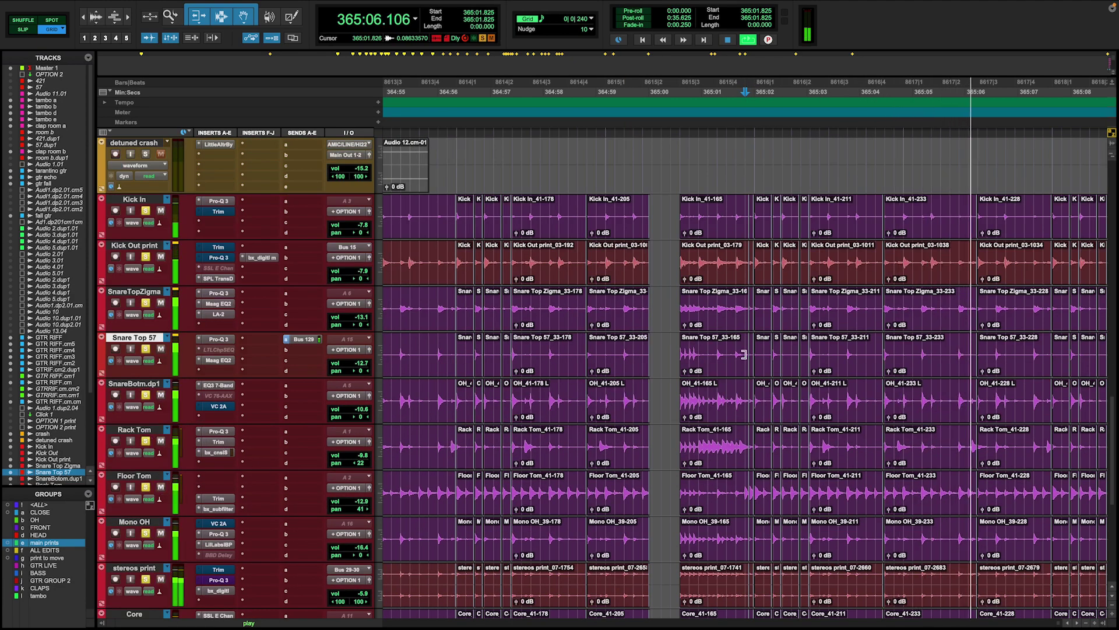
{"action": "key", "text": "super+bracketleft"}
{"action": "key", "text": "super+bracketleft"}
{"action": "scroll", "coordinate": [874, 397], "scroll_direction": "up", "scroll_amount": 20}
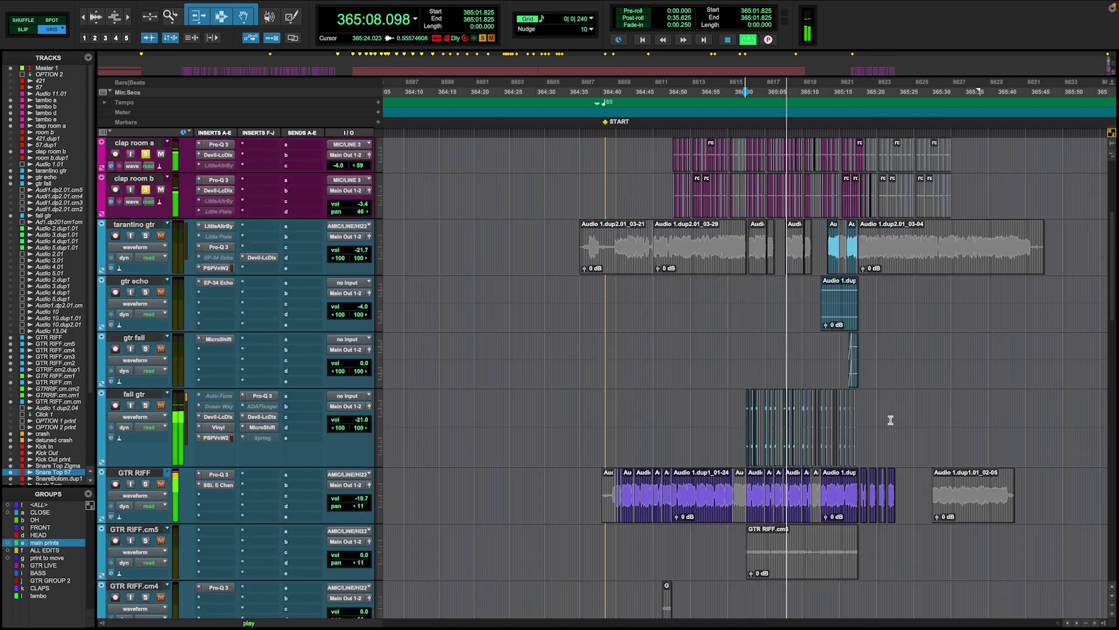
{"action": "scroll", "coordinate": [887, 421], "scroll_direction": "up", "scroll_amount": 5}
{"action": "key", "text": "super+bracketright"}
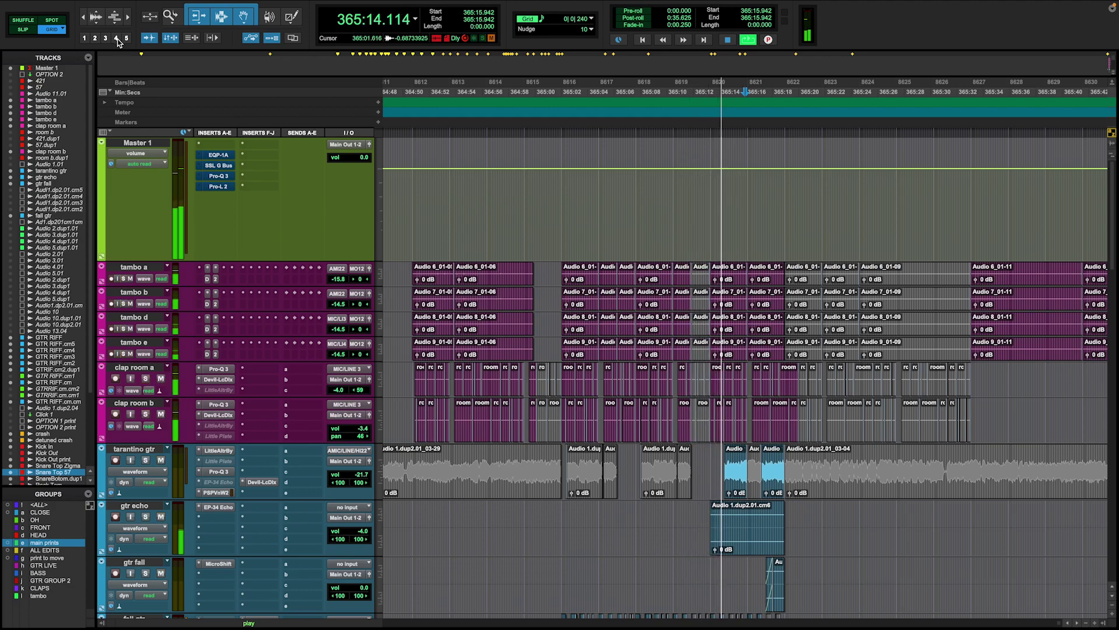
Re-enable the EQP-1A, SSL G Bus, Pro-Q 3 and Pro-L 2 inserts on Master 1 and play the mix from 365:01.472.
{"action": "key", "text": "space"}
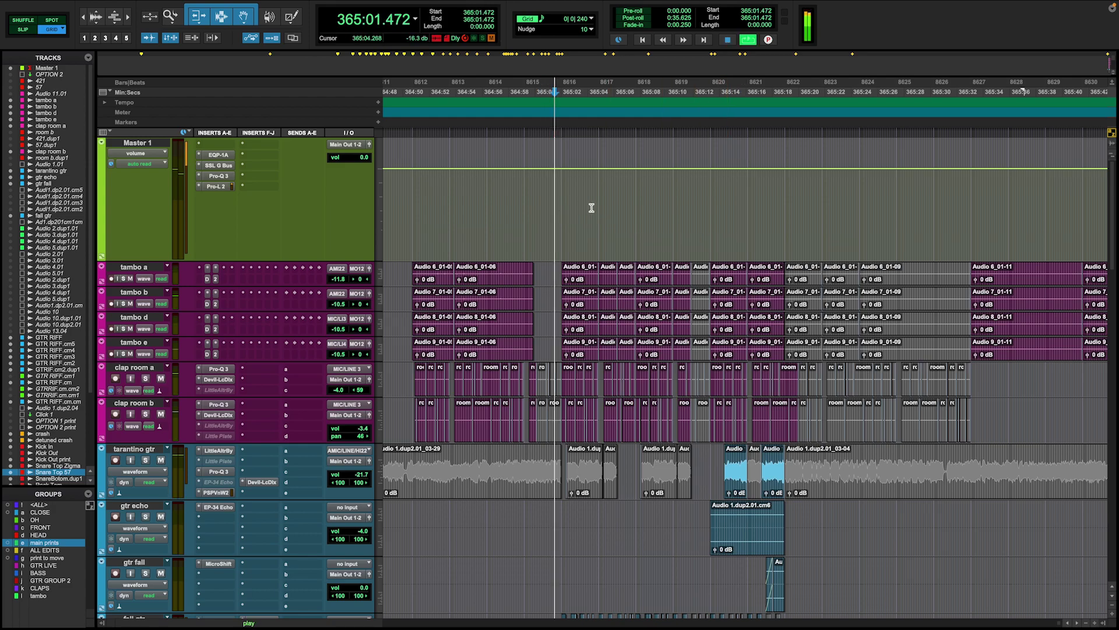
{"action": "key", "text": "r"}
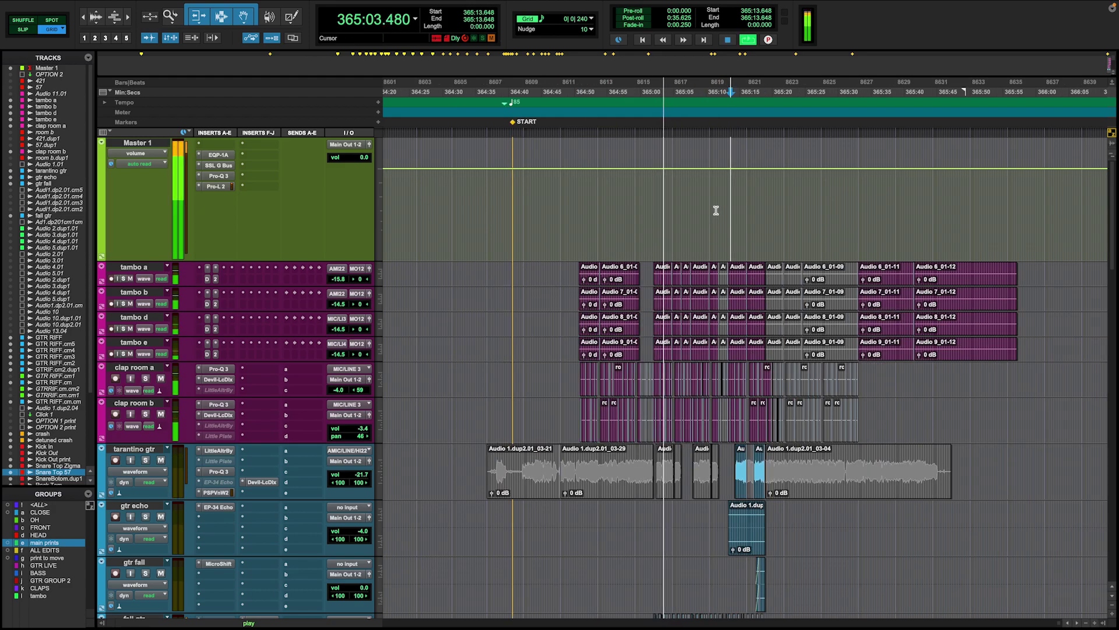
{"action": "key", "text": "t"}
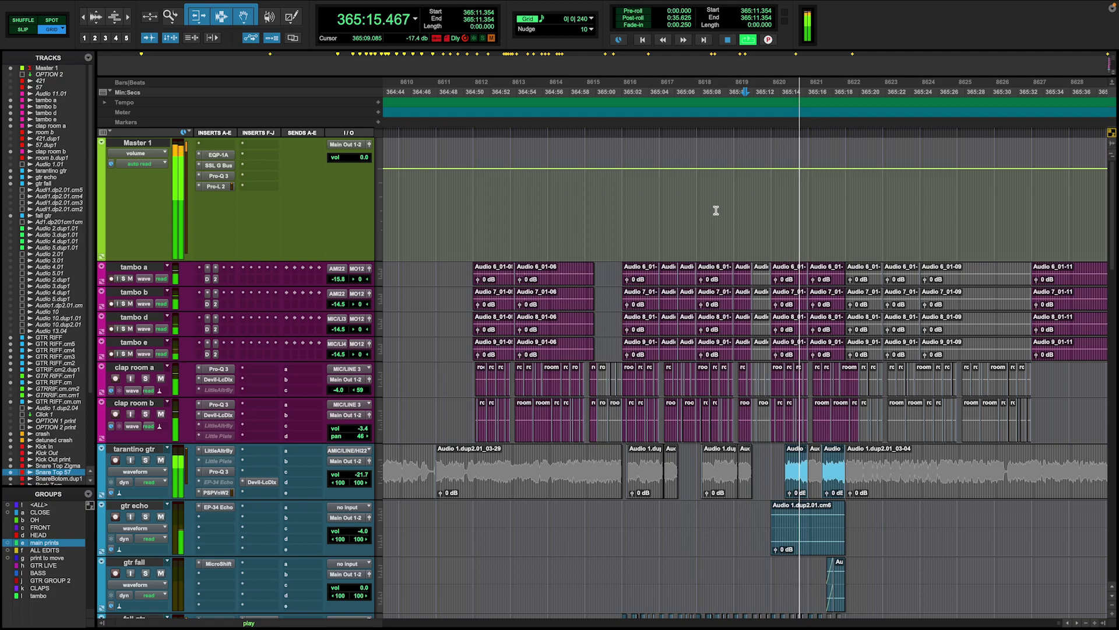
Examine the guitar, crash, drum and Head Radio tracks while the full mix plays on to the ending.
{"action": "key", "text": "super+bracketleft"}
{"action": "scroll", "coordinate": [861, 332], "scroll_direction": "down", "scroll_amount": 5}
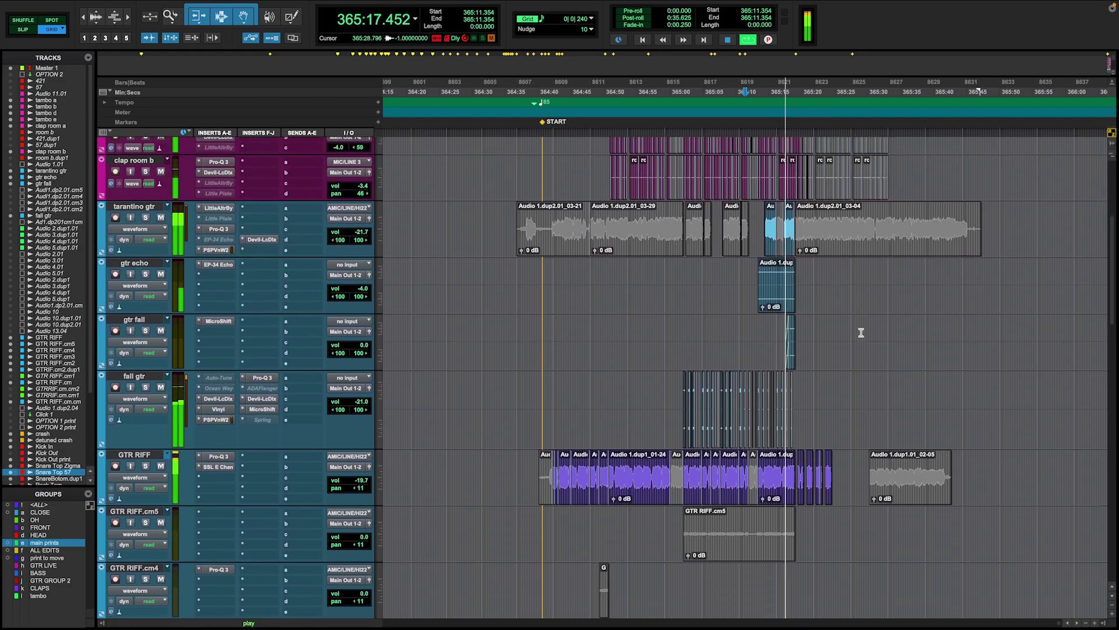
{"action": "scroll", "coordinate": [861, 333], "scroll_direction": "down", "scroll_amount": 10}
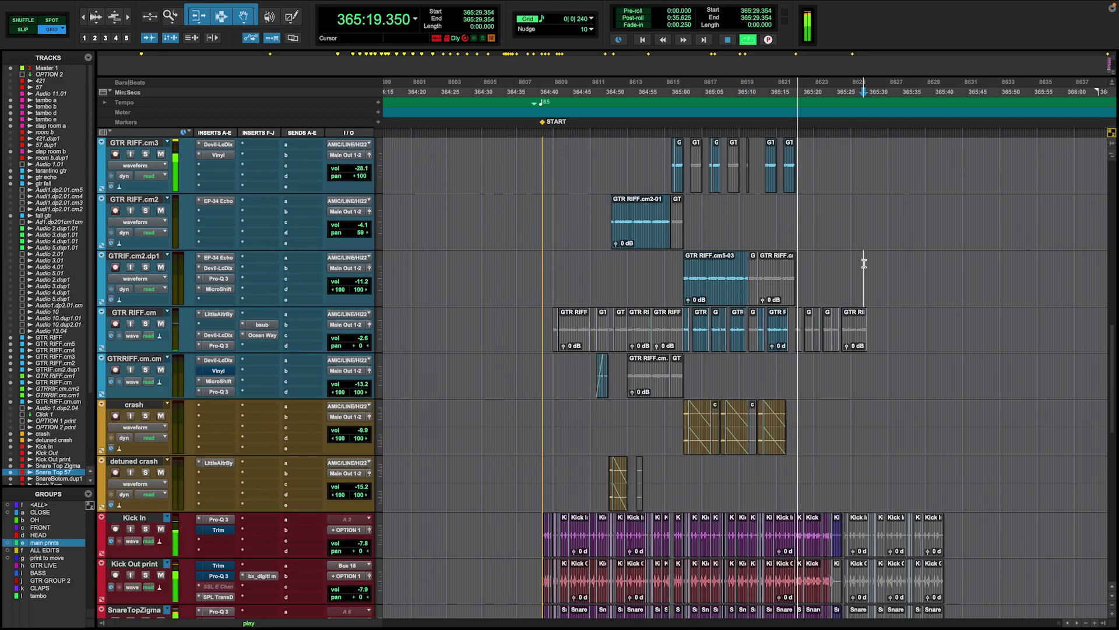
{"action": "key", "text": "super+bracketright"}
{"action": "scroll", "coordinate": [723, 274], "scroll_direction": "down", "scroll_amount": 6}
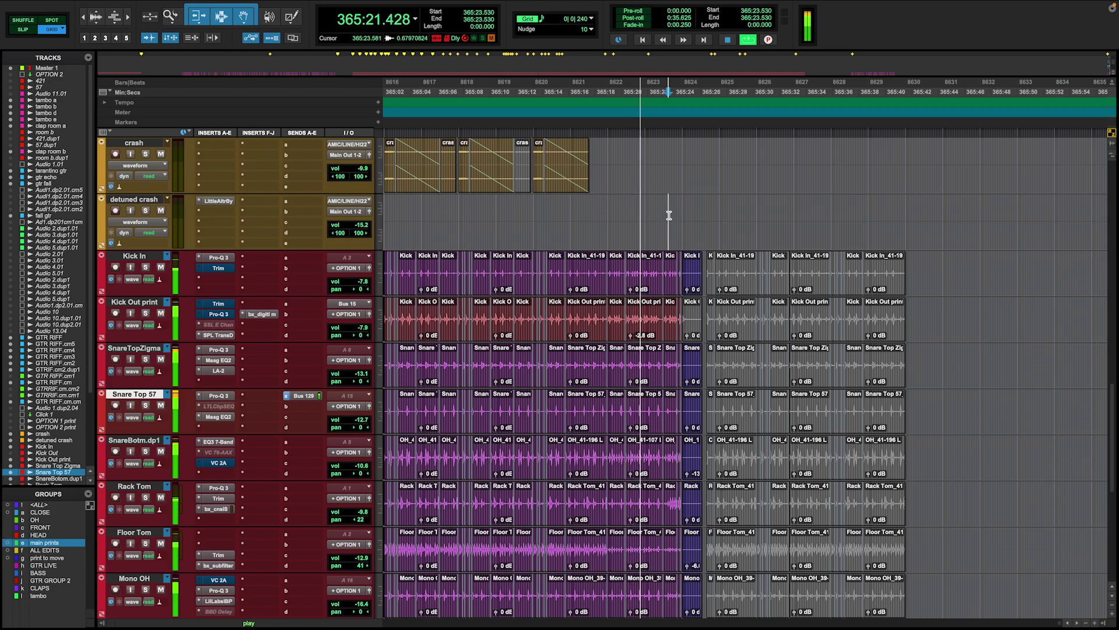
{"action": "scroll", "coordinate": [681, 212], "scroll_direction": "down", "scroll_amount": 8}
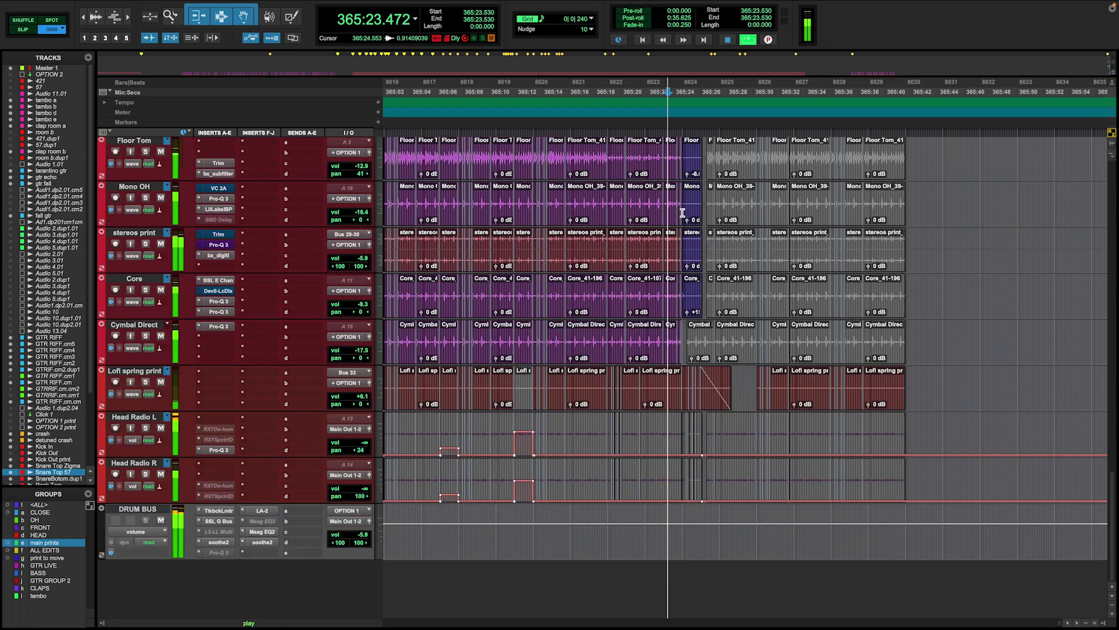
{"action": "scroll", "coordinate": [682, 212], "scroll_direction": "up", "scroll_amount": 3}
{"action": "scroll", "coordinate": [687, 227], "scroll_direction": "up", "scroll_amount": 3}
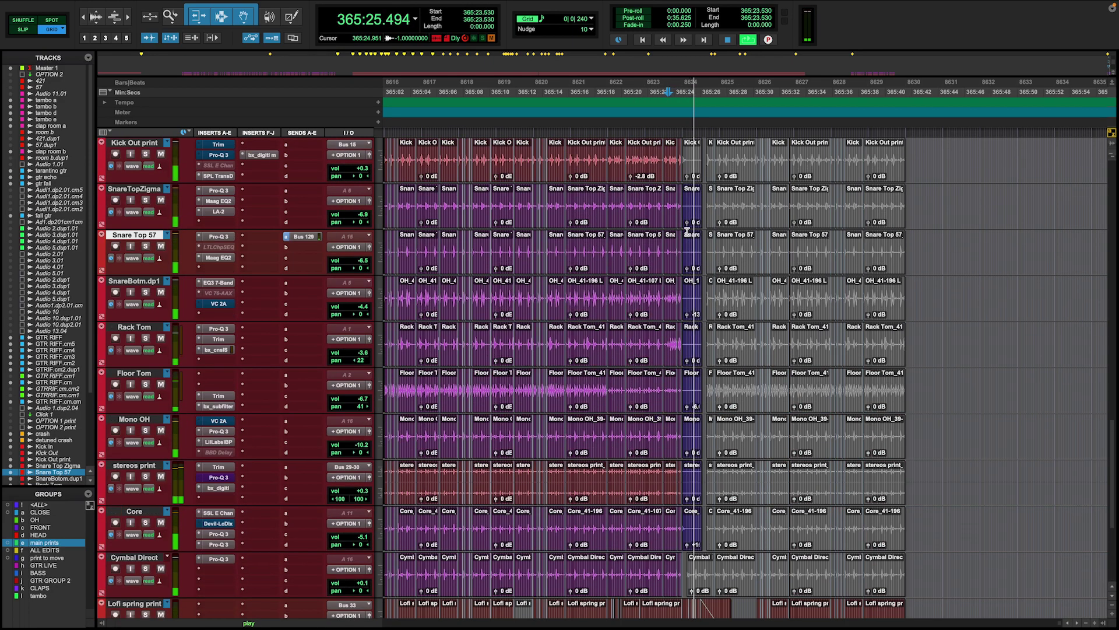
{"action": "scroll", "coordinate": [688, 231], "scroll_direction": "down", "scroll_amount": 3}
{"action": "scroll", "coordinate": [687, 232], "scroll_direction": "down", "scroll_amount": 3}
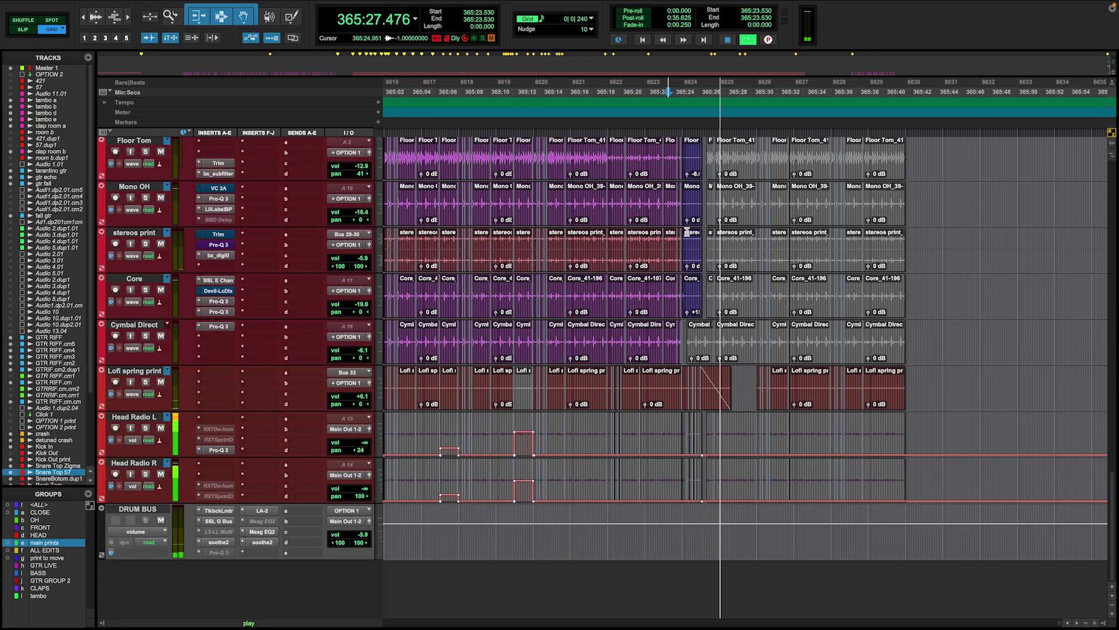
{"action": "scroll", "coordinate": [687, 232], "scroll_direction": "up", "scroll_amount": 6}
Stop playback, place the cursor at 364:58.295, and look over the guitar riff layers and edited drum tracks.
{"action": "key", "text": "r"}
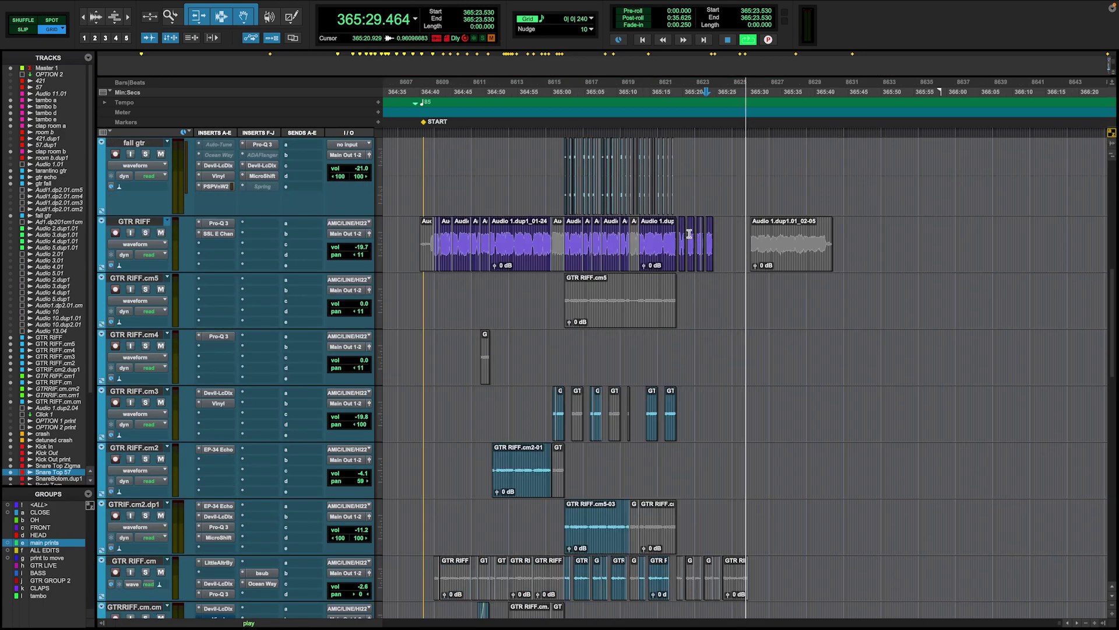
{"action": "key", "text": "r"}
{"action": "left_click", "coordinate": [642, 289]}
{"action": "key", "text": "space"}
{"action": "key", "text": "t"}
{"action": "key", "text": "t"}
{"action": "scroll", "coordinate": [745, 286], "scroll_direction": "down", "scroll_amount": 3}
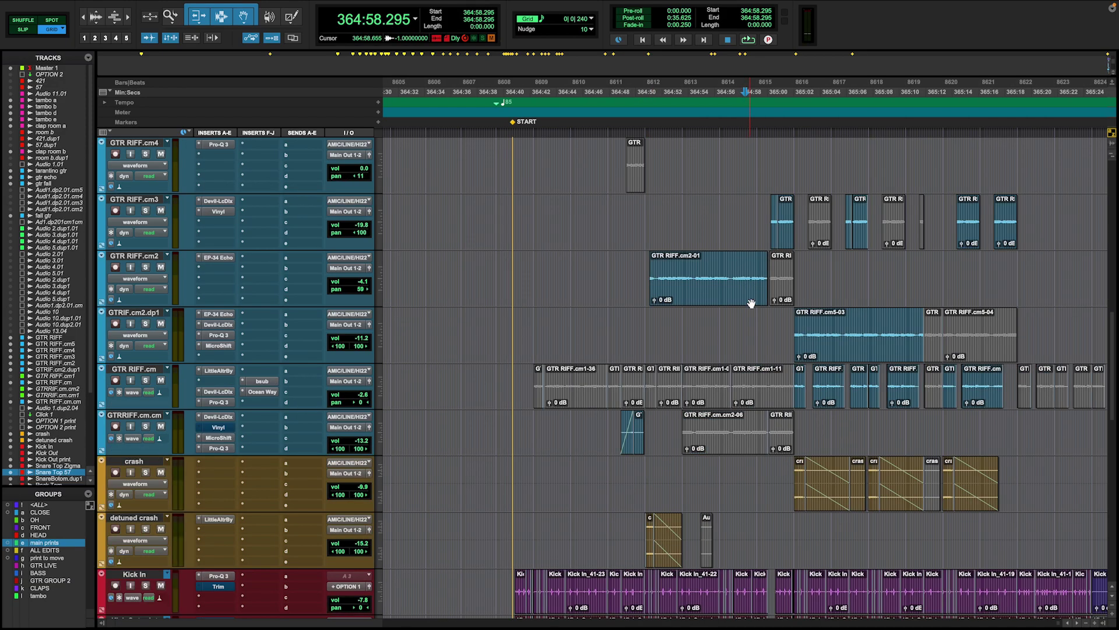
{"action": "scroll", "coordinate": [751, 303], "scroll_direction": "down", "scroll_amount": 3}
{"action": "scroll", "coordinate": [751, 309], "scroll_direction": "down", "scroll_amount": 3}
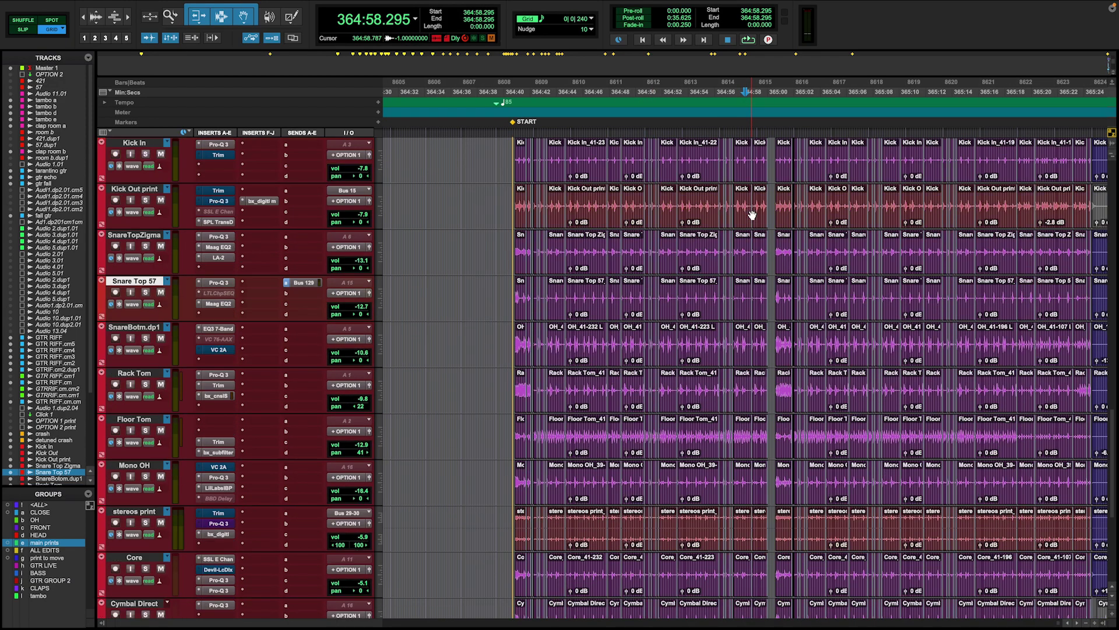
{"action": "scroll", "coordinate": [543, 171], "scroll_direction": "up", "scroll_amount": 2}
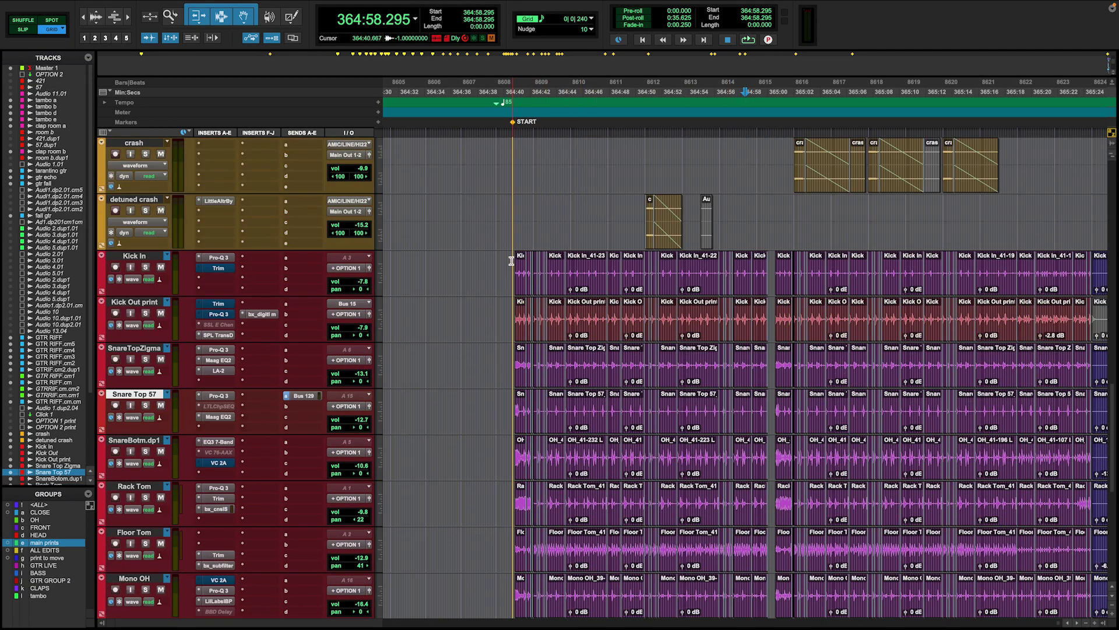
Place the cursor at the START marker and examine the crash tracks and drum edits across the whole section.
{"action": "left_click", "coordinate": [511, 260]}
{"action": "key", "text": "ctrl+bracketright"}
{"action": "key", "text": "ctrl+bracketleft"}
{"action": "key", "text": "ctrl+bracketleft"}
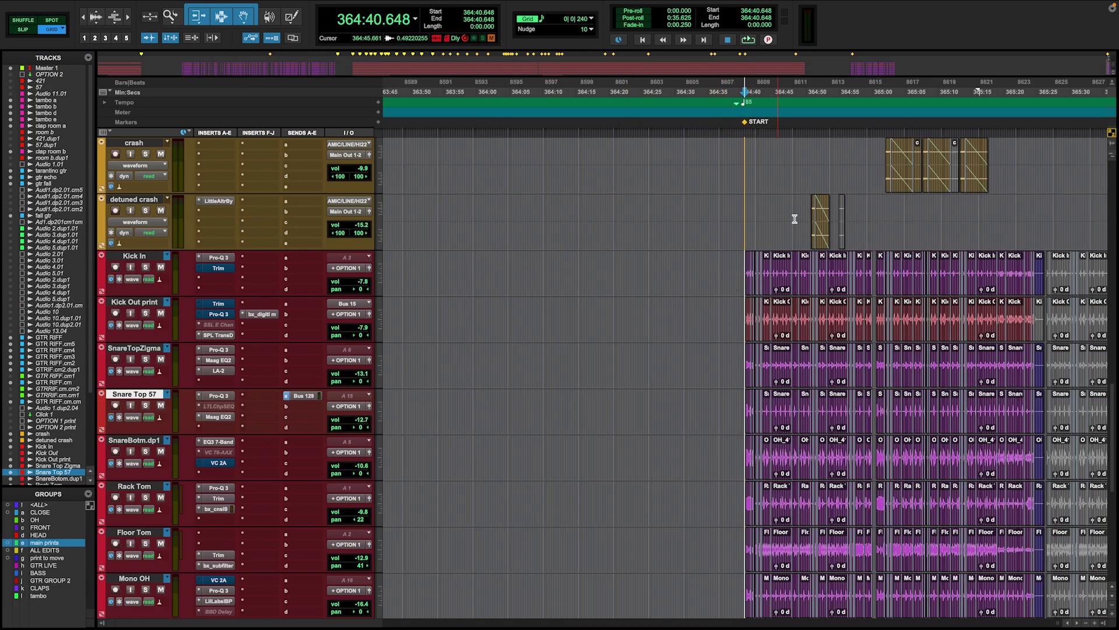
{"action": "key", "text": "r"}
{"action": "left_click", "coordinate": [862, 219]}
{"action": "key", "text": "t"}
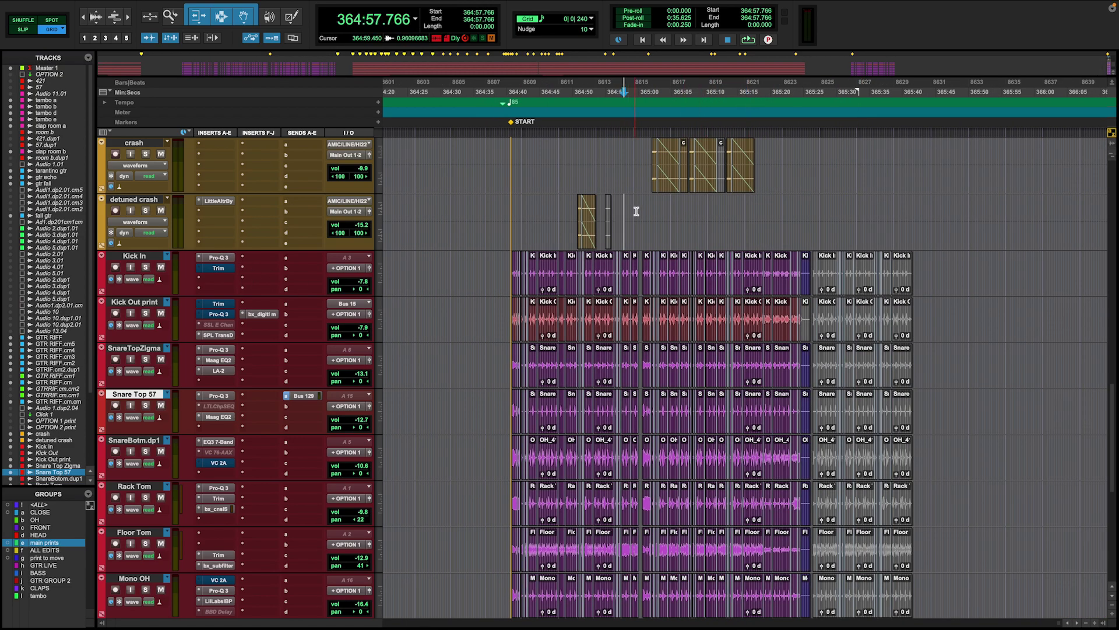
{"action": "left_click", "coordinate": [636, 212]}
{"action": "key", "text": "t"}
Review the crash, detuned crash and GTR RIFF duplicate clips above the drums, placing the cursor at 364:48.942 on crash.
{"action": "left_click_drag", "start_coordinate": [491, 269], "coordinate": [1023, 601]}
{"action": "scroll", "coordinate": [934, 335], "scroll_direction": "up", "scroll_amount": 3}
{"action": "left_click", "coordinate": [859, 368]}
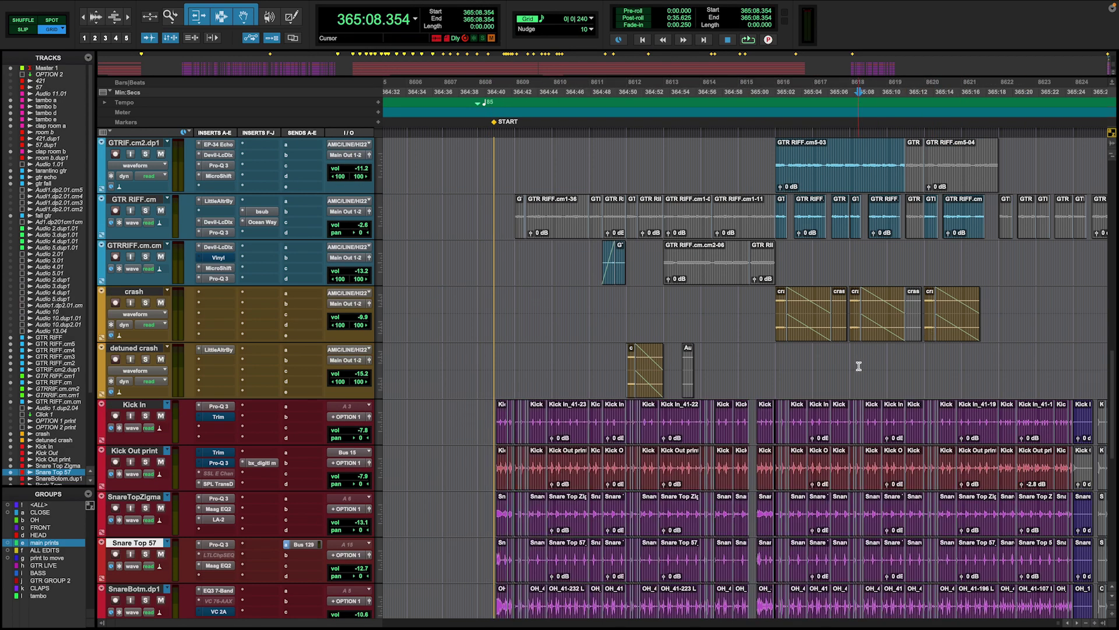
{"action": "scroll", "coordinate": [939, 533], "scroll_direction": "up", "scroll_amount": 5}
{"action": "scroll", "coordinate": [939, 532], "scroll_direction": "down", "scroll_amount": 3}
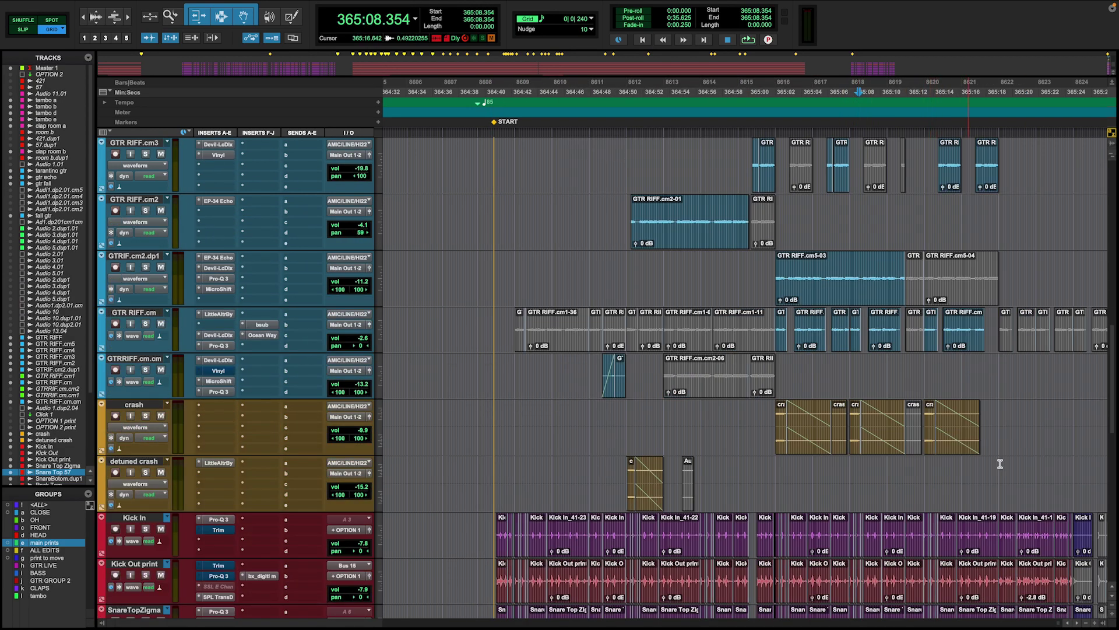
{"action": "left_click_drag", "start_coordinate": [1048, 470], "coordinate": [586, 163]}
{"action": "left_click", "coordinate": [603, 420]}
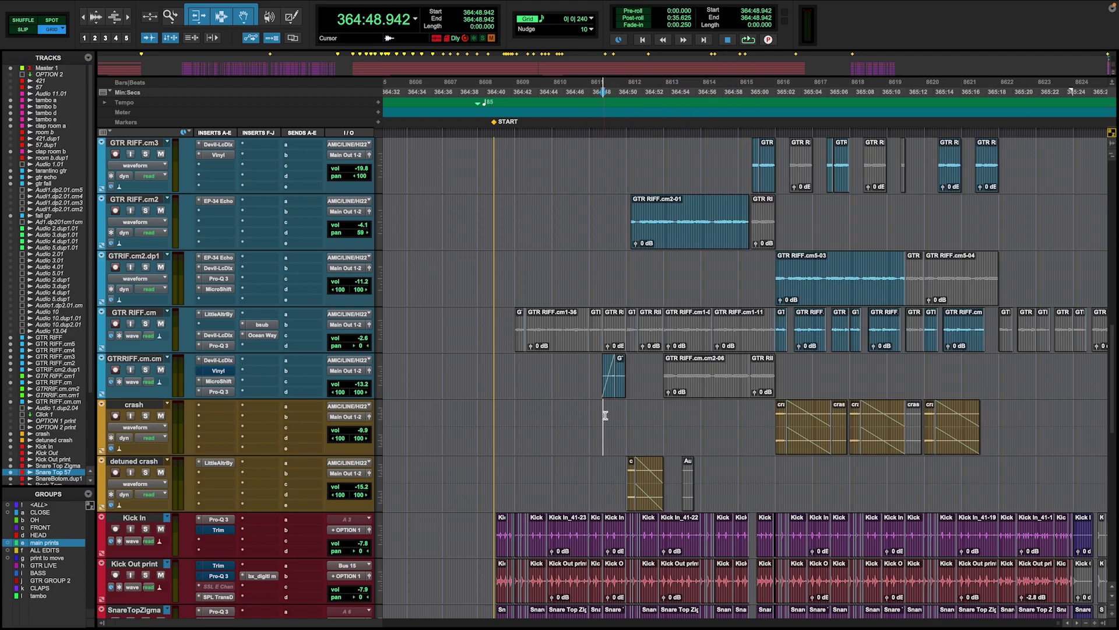
Review the tambo, clap, tarantino and fall guitar layers around the cursor at 365:01.119.
{"action": "scroll", "coordinate": [598, 443], "scroll_direction": "up", "scroll_amount": 6}
{"action": "left_click", "coordinate": [678, 278]}
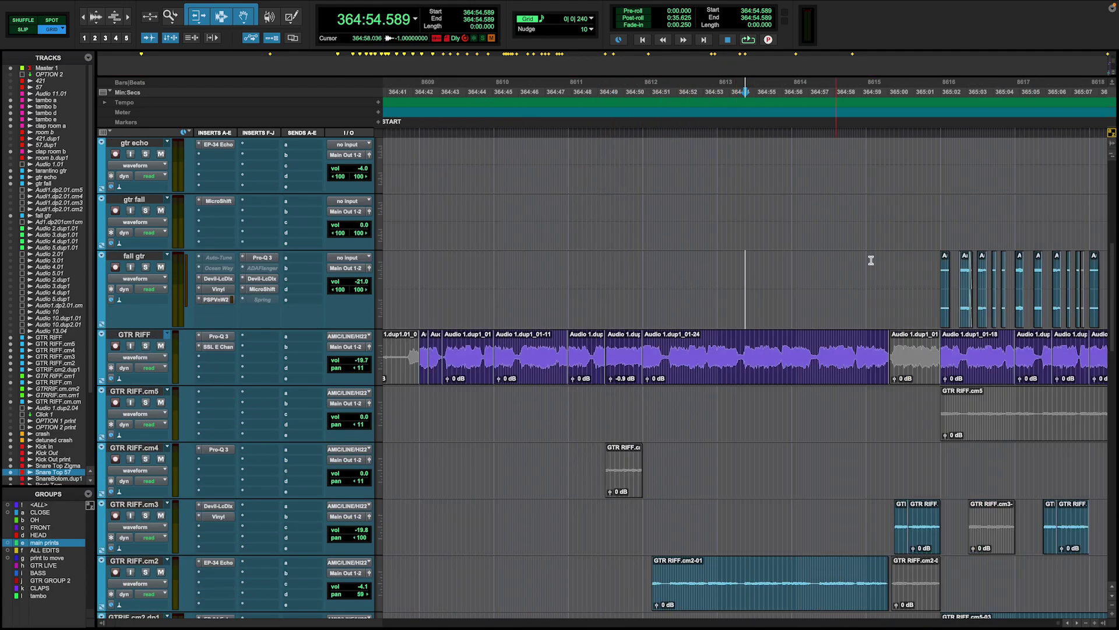
{"action": "scroll", "coordinate": [828, 362], "scroll_direction": "left", "scroll_amount": 2}
{"action": "scroll", "coordinate": [829, 362], "scroll_direction": "up", "scroll_amount": 3}
{"action": "left_click", "coordinate": [838, 300]}
{"action": "scroll", "coordinate": [817, 279], "scroll_direction": "up", "scroll_amount": 5}
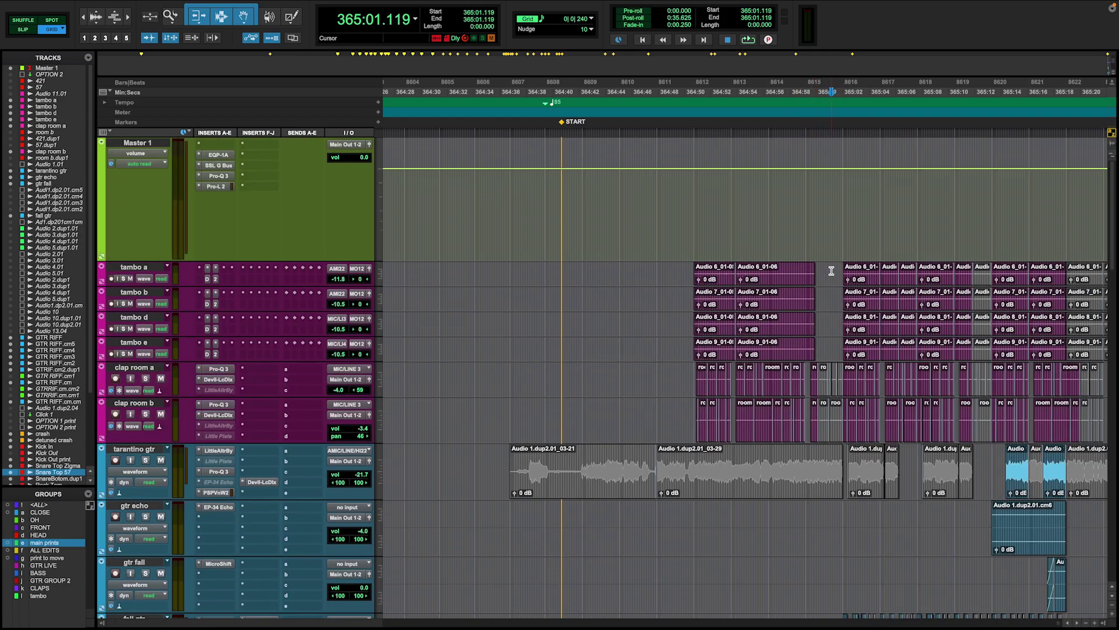
{"action": "scroll", "coordinate": [831, 271], "scroll_direction": "right", "scroll_amount": 2}
{"action": "scroll", "coordinate": [725, 455], "scroll_direction": "down", "scroll_amount": 15}
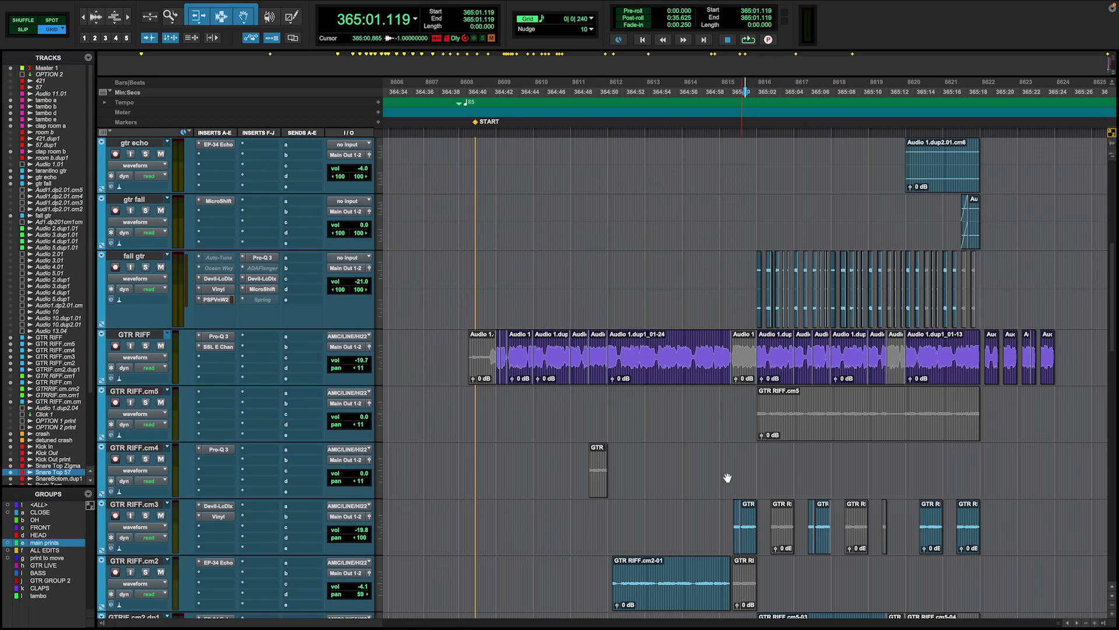